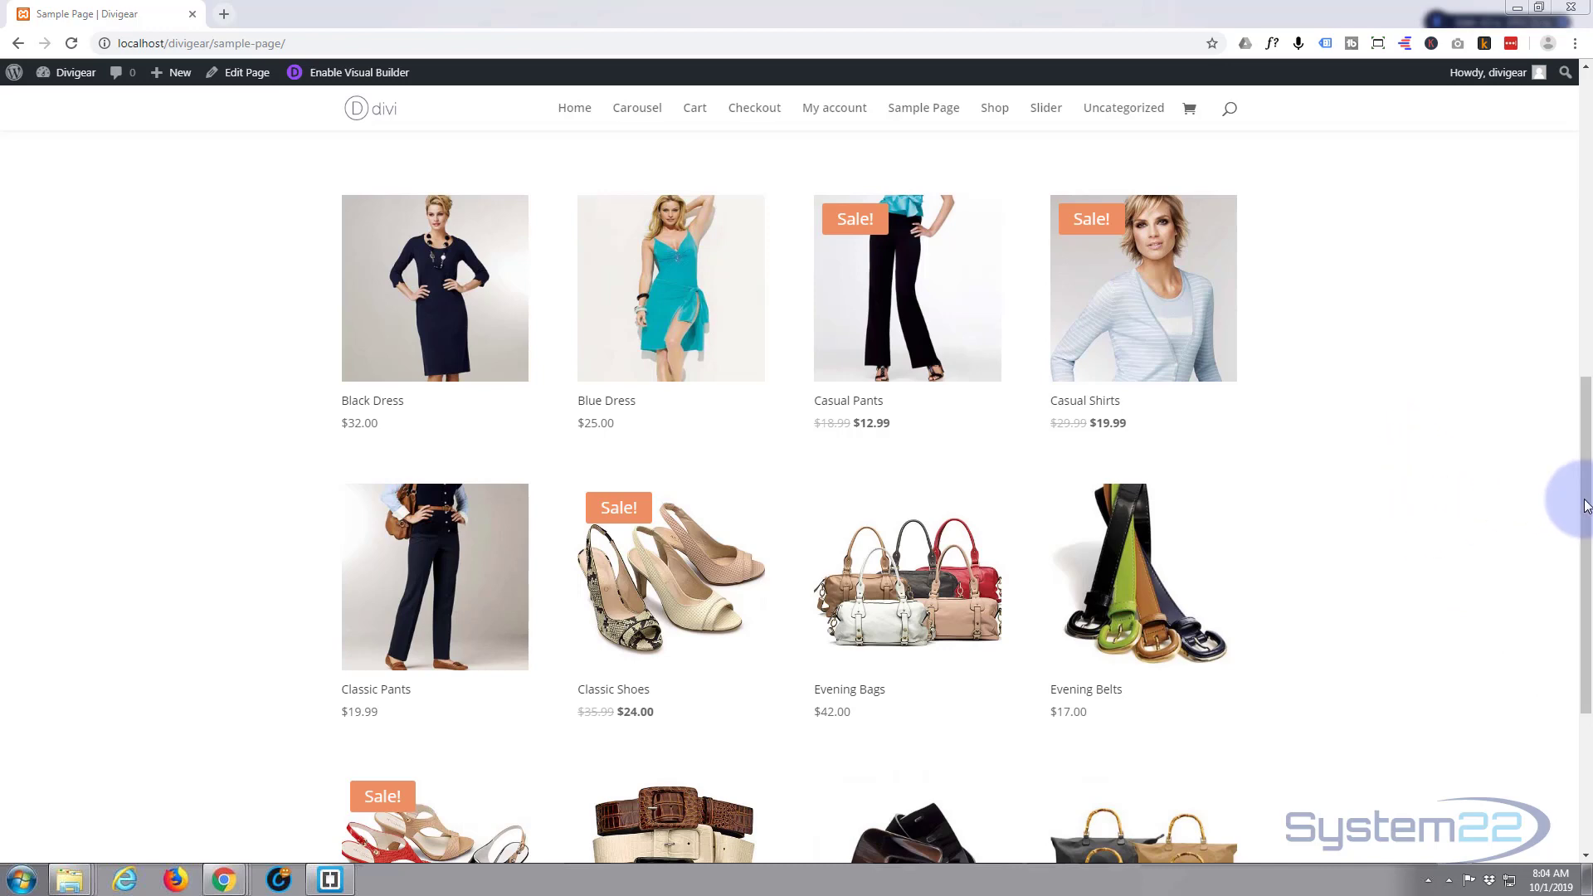
- Create a new WordPress page titled 'Divi Gear' and open it in the Divi Builder
{"action": "left_click_drag", "start_coordinate": [1582, 411], "coordinate": [1578, 124]}
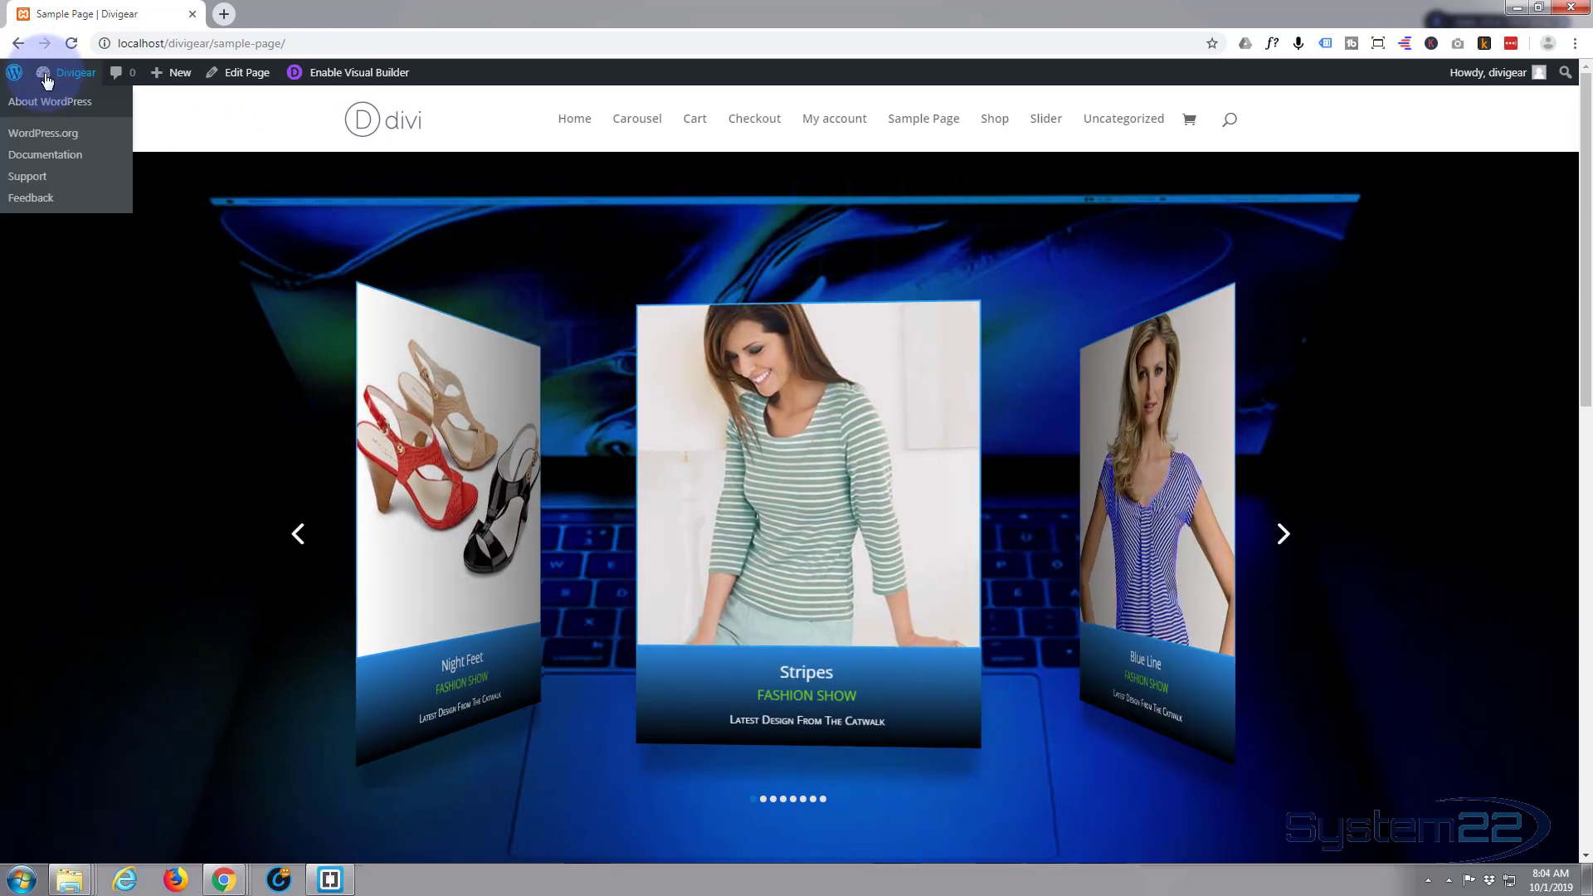
{"action": "left_click", "coordinate": [45, 80]}
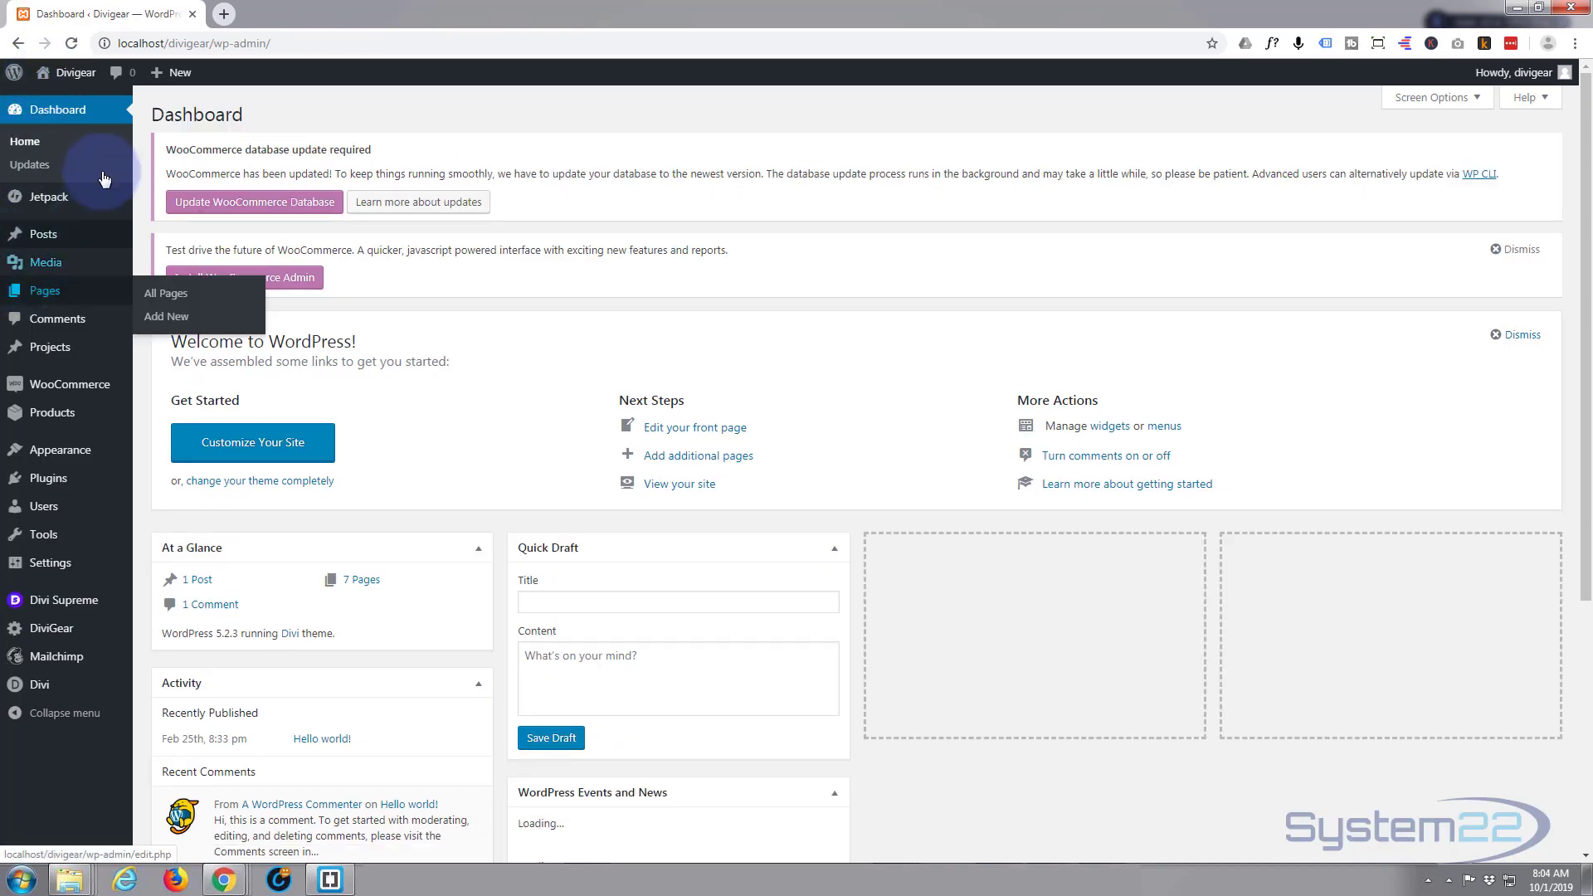
{"action": "mouse_move", "coordinate": [164, 82]}
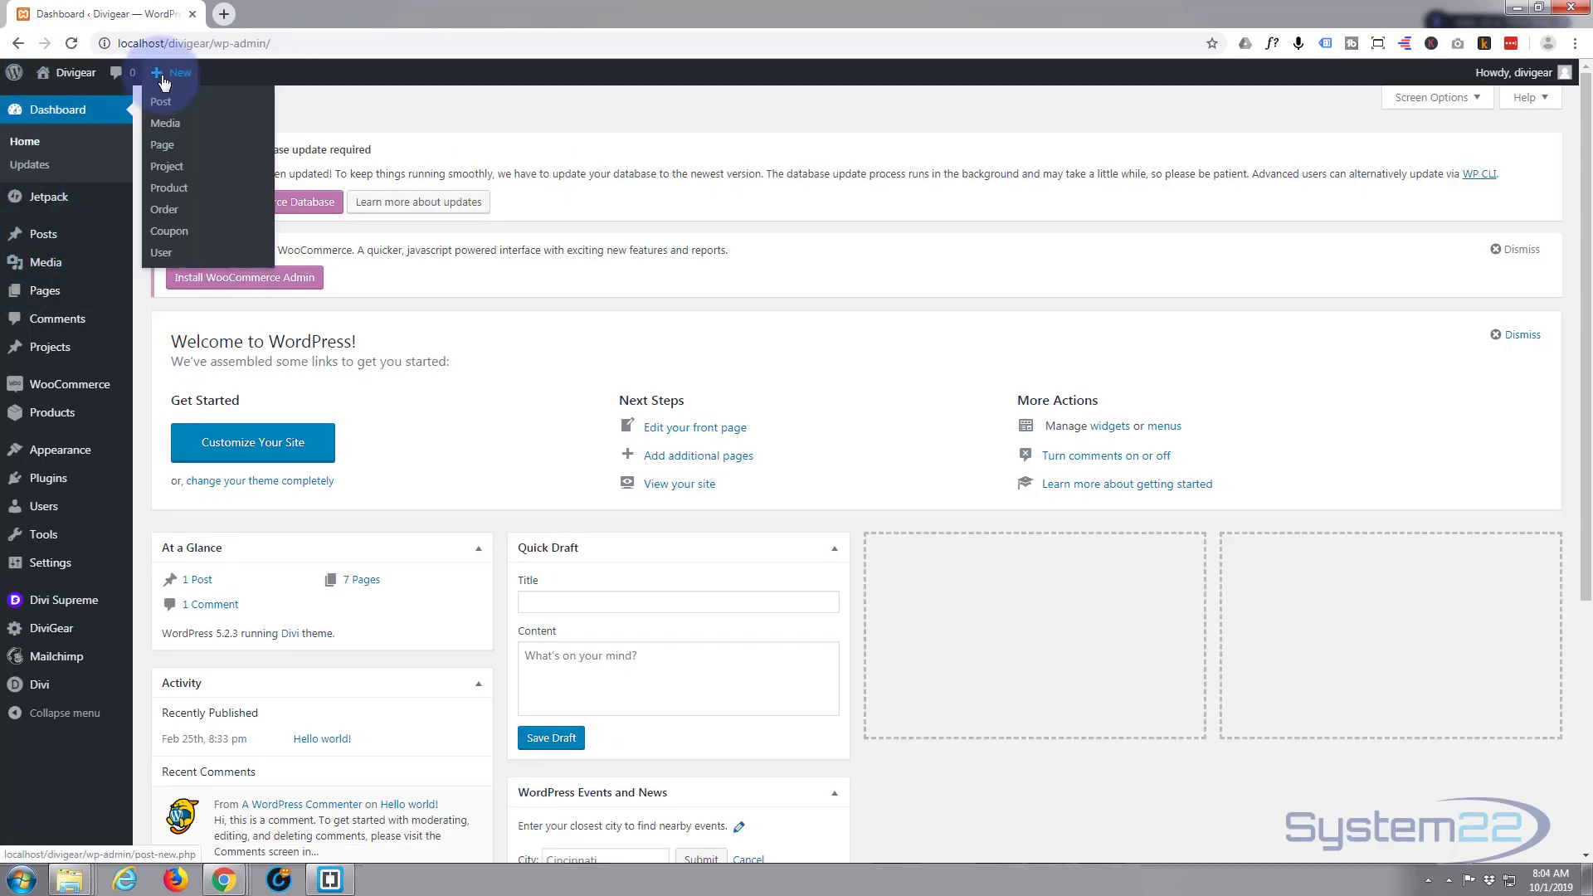
{"action": "left_click", "coordinate": [165, 147]}
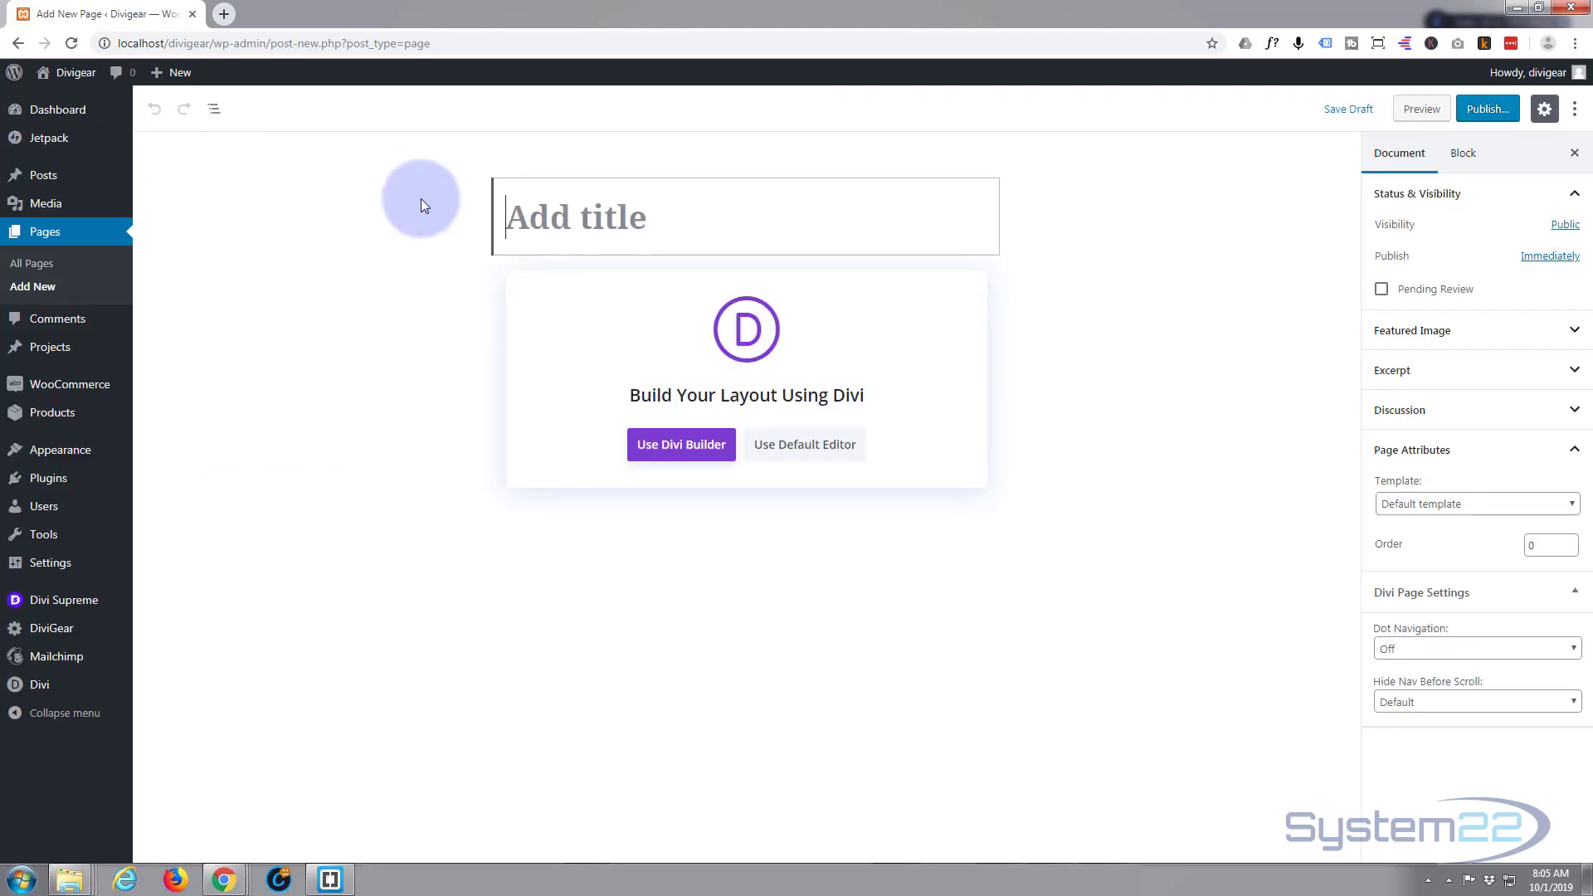
{"action": "type", "text": "Divi Gear"}
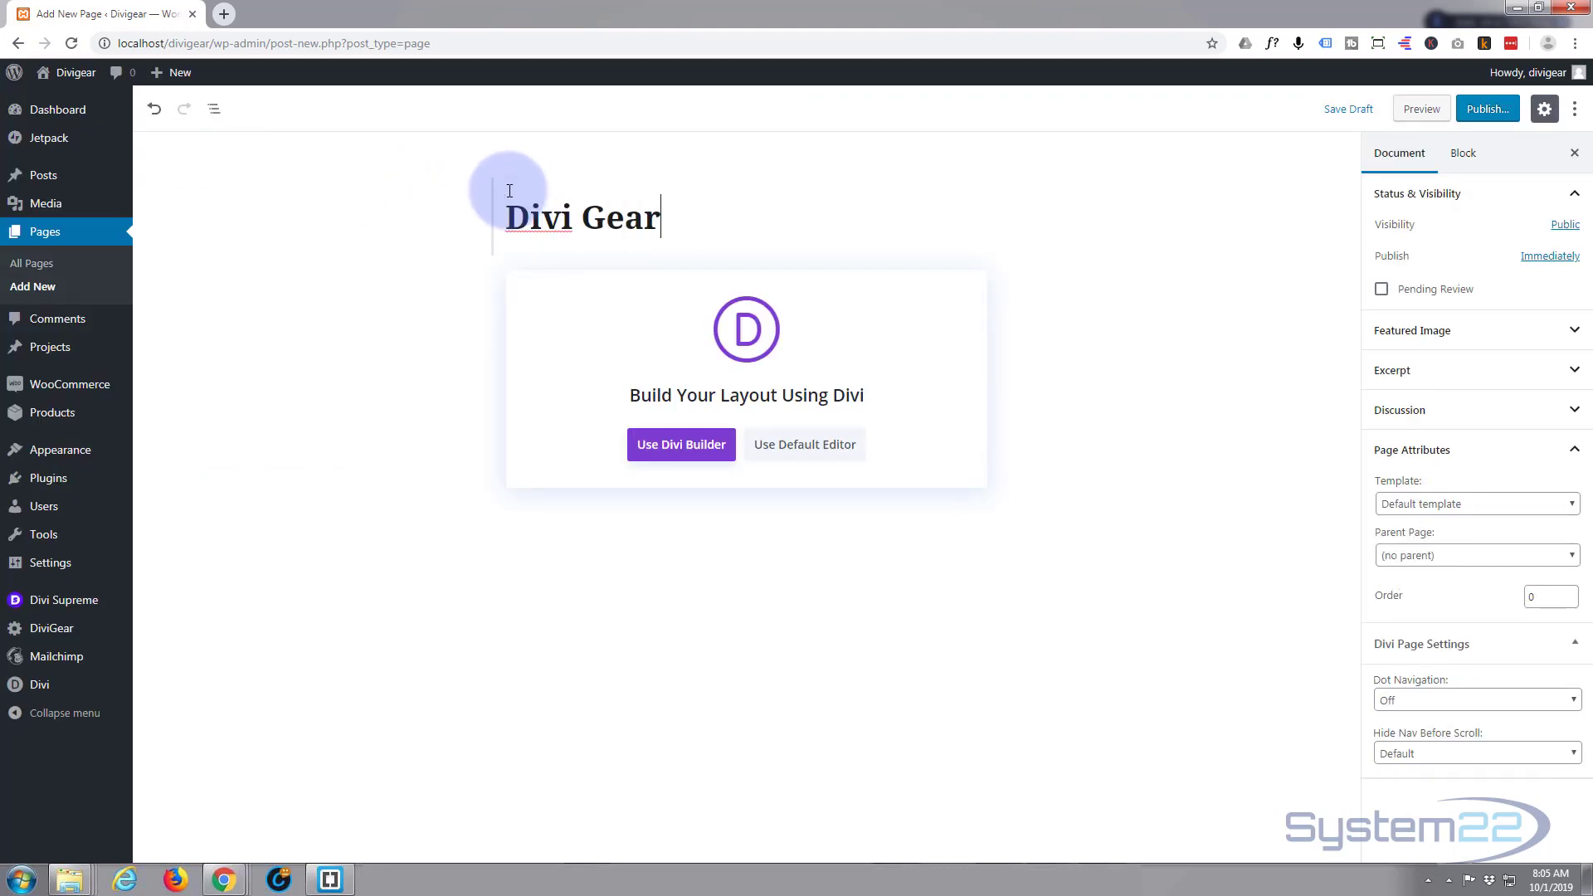
{"action": "left_click", "coordinate": [666, 449]}
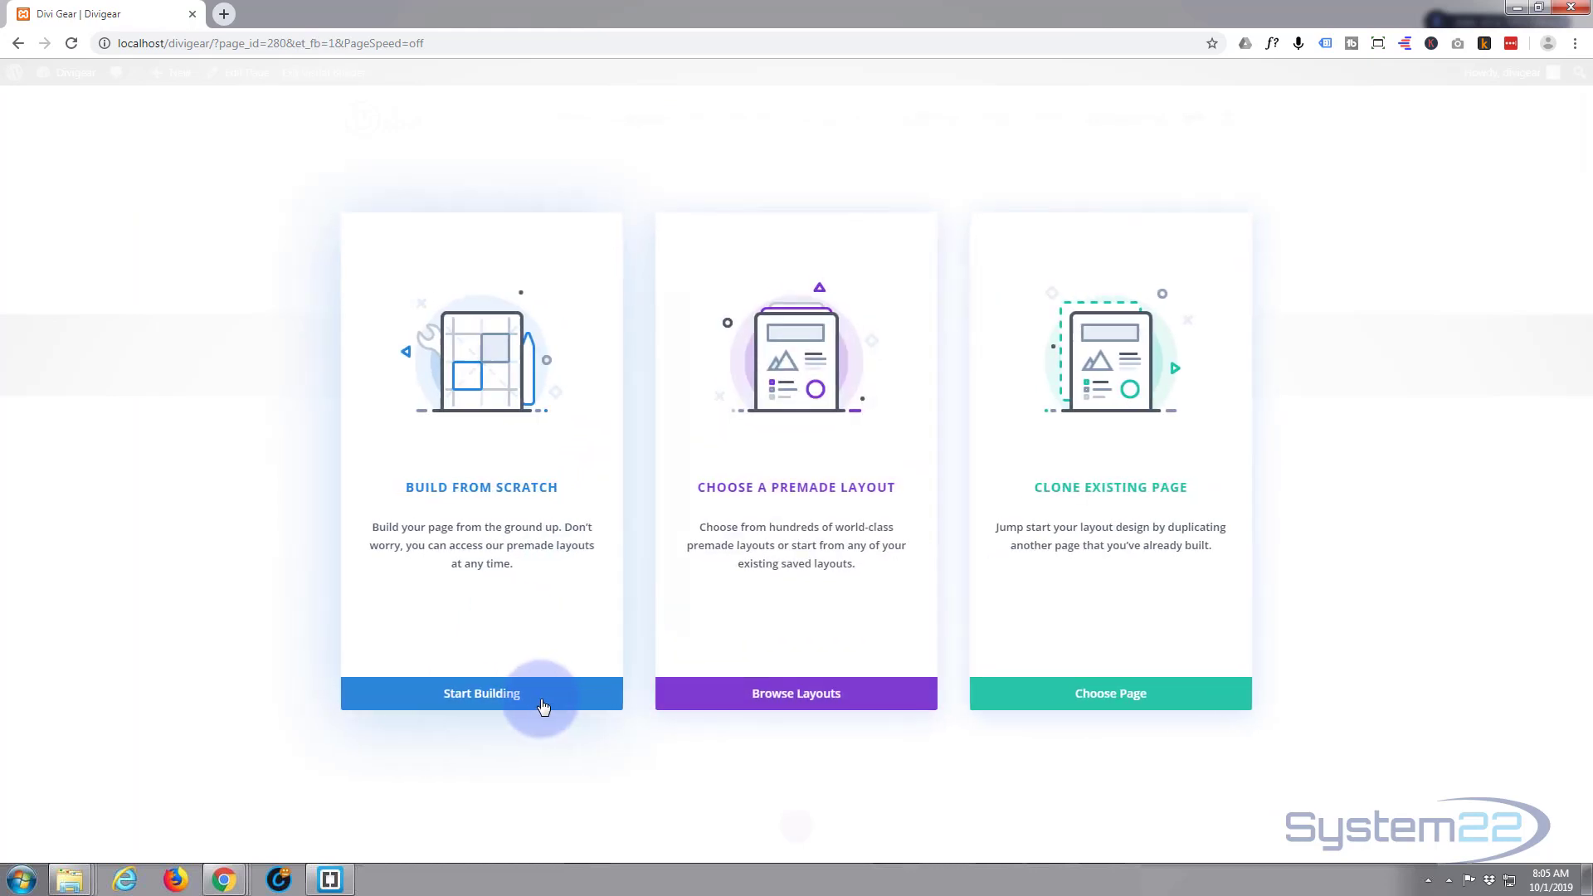
- Start building the page from scratch with a single-column row
{"action": "left_click", "coordinate": [479, 697]}
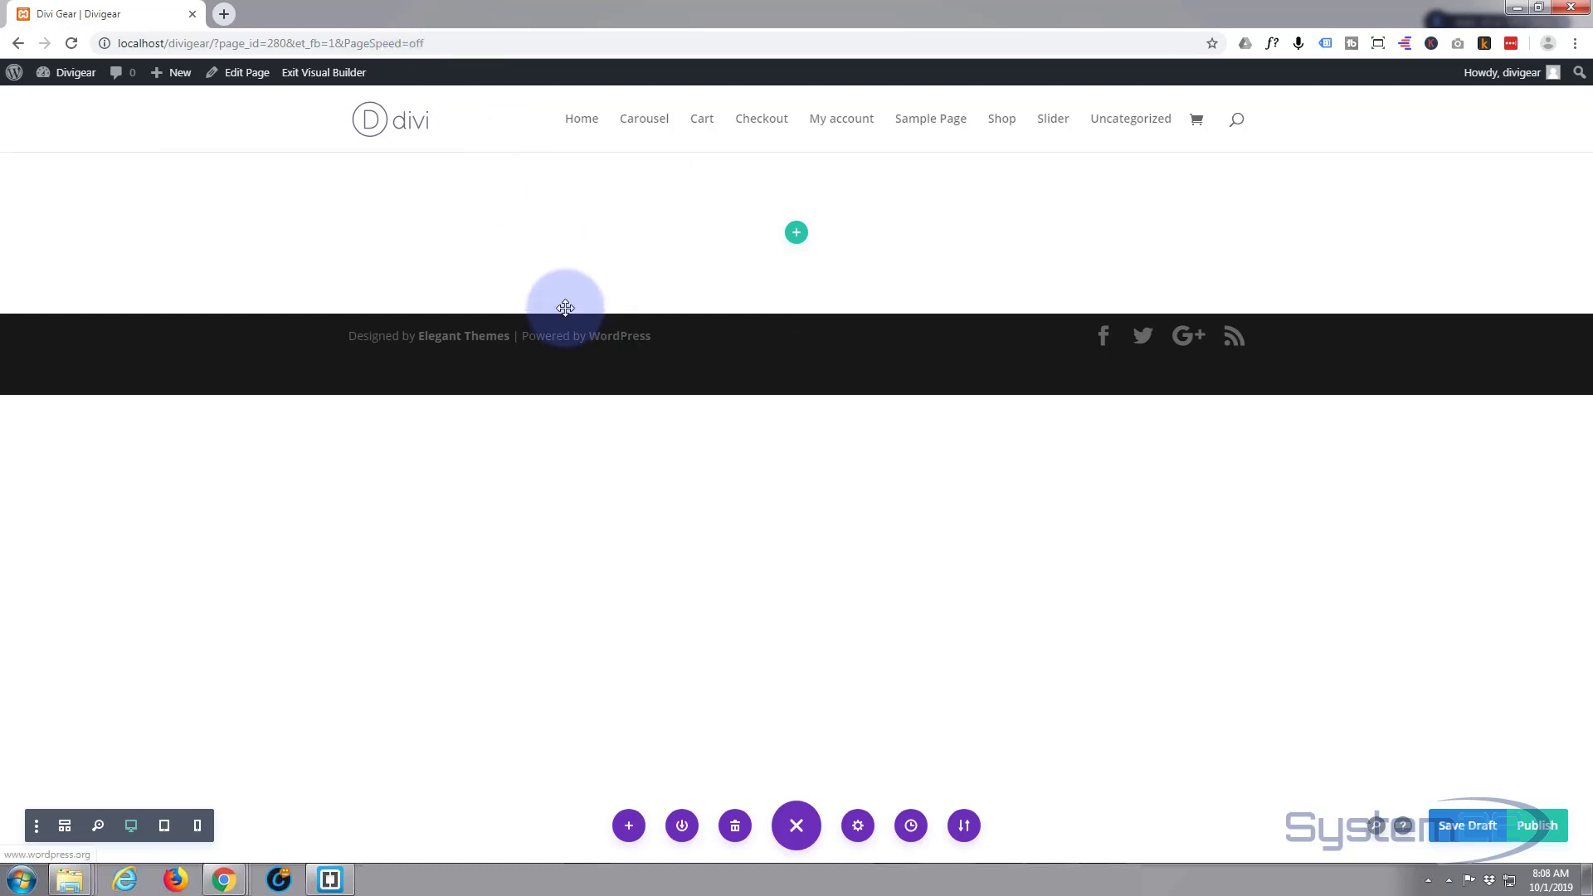
{"action": "mouse_move", "coordinate": [761, 323]}
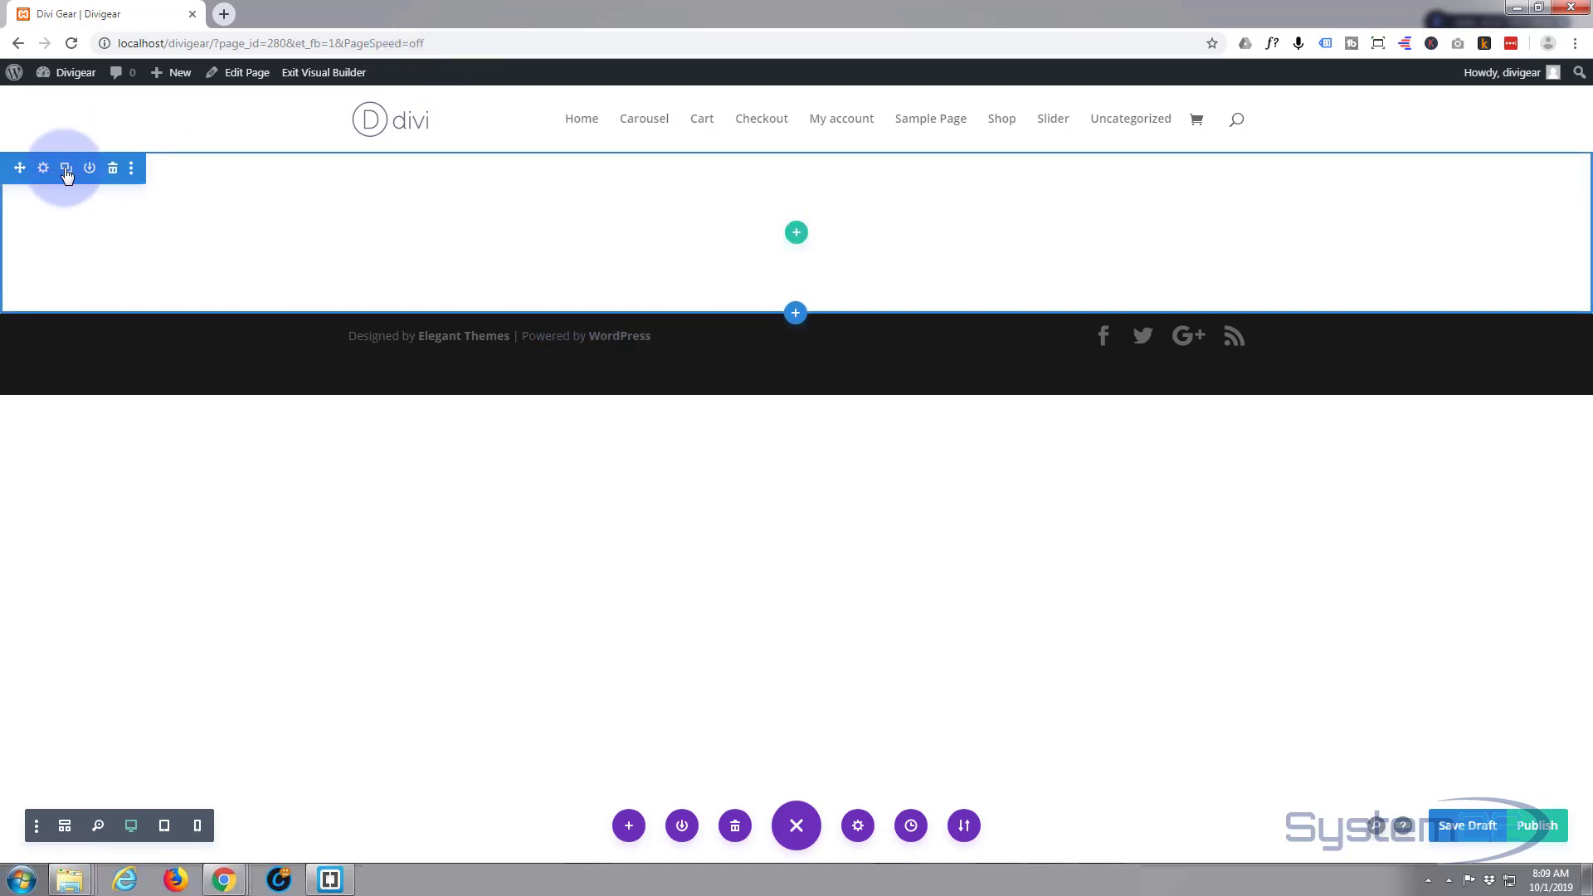
{"action": "left_click", "coordinate": [796, 235]}
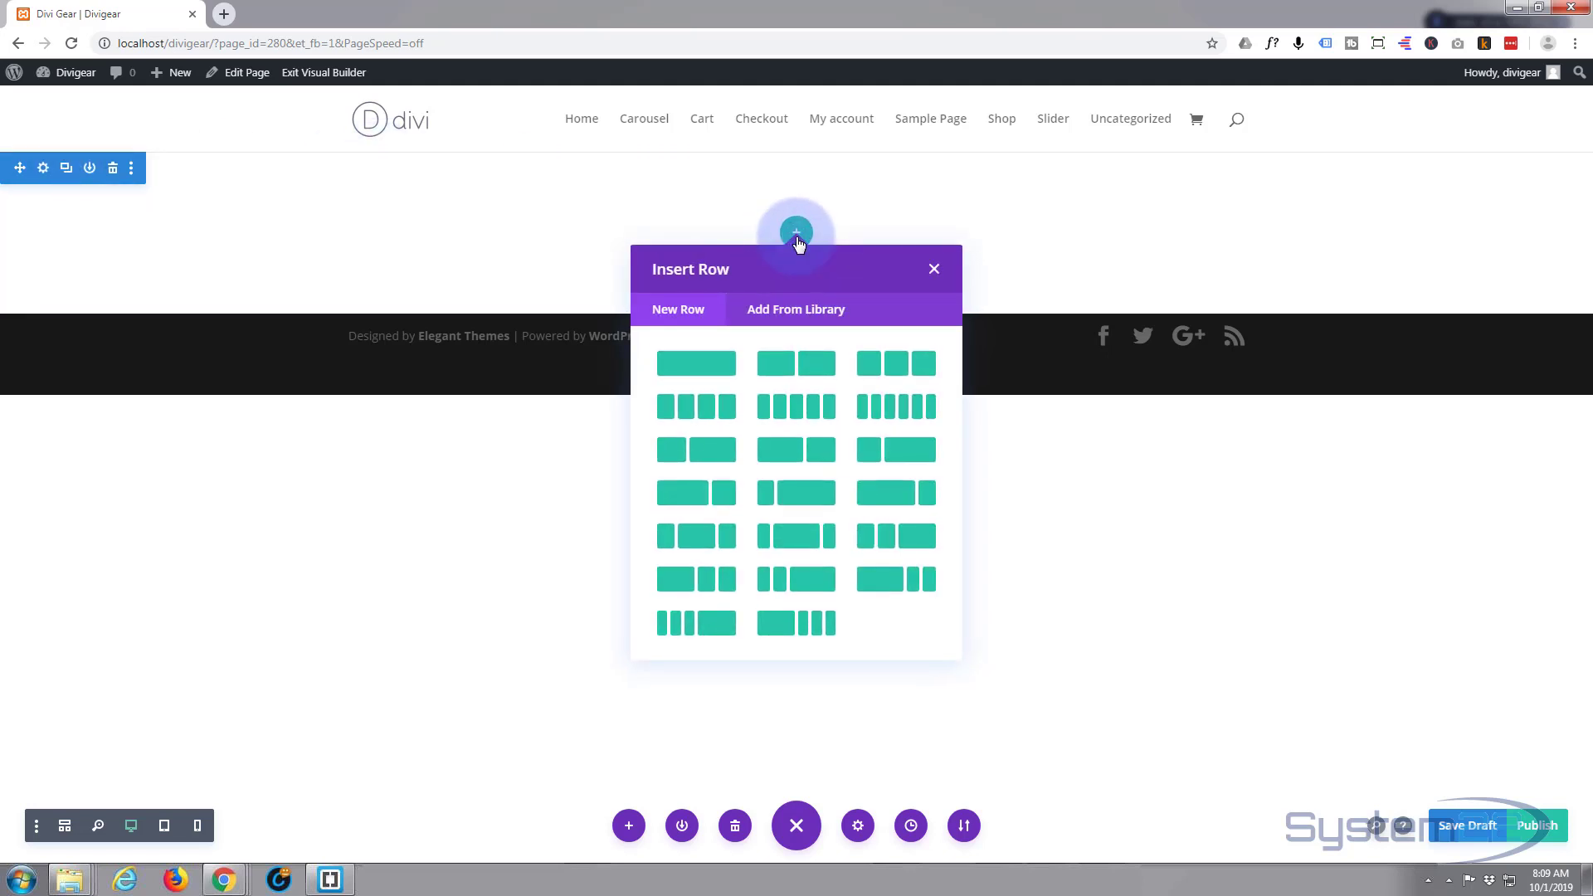
{"action": "left_click", "coordinate": [694, 371]}
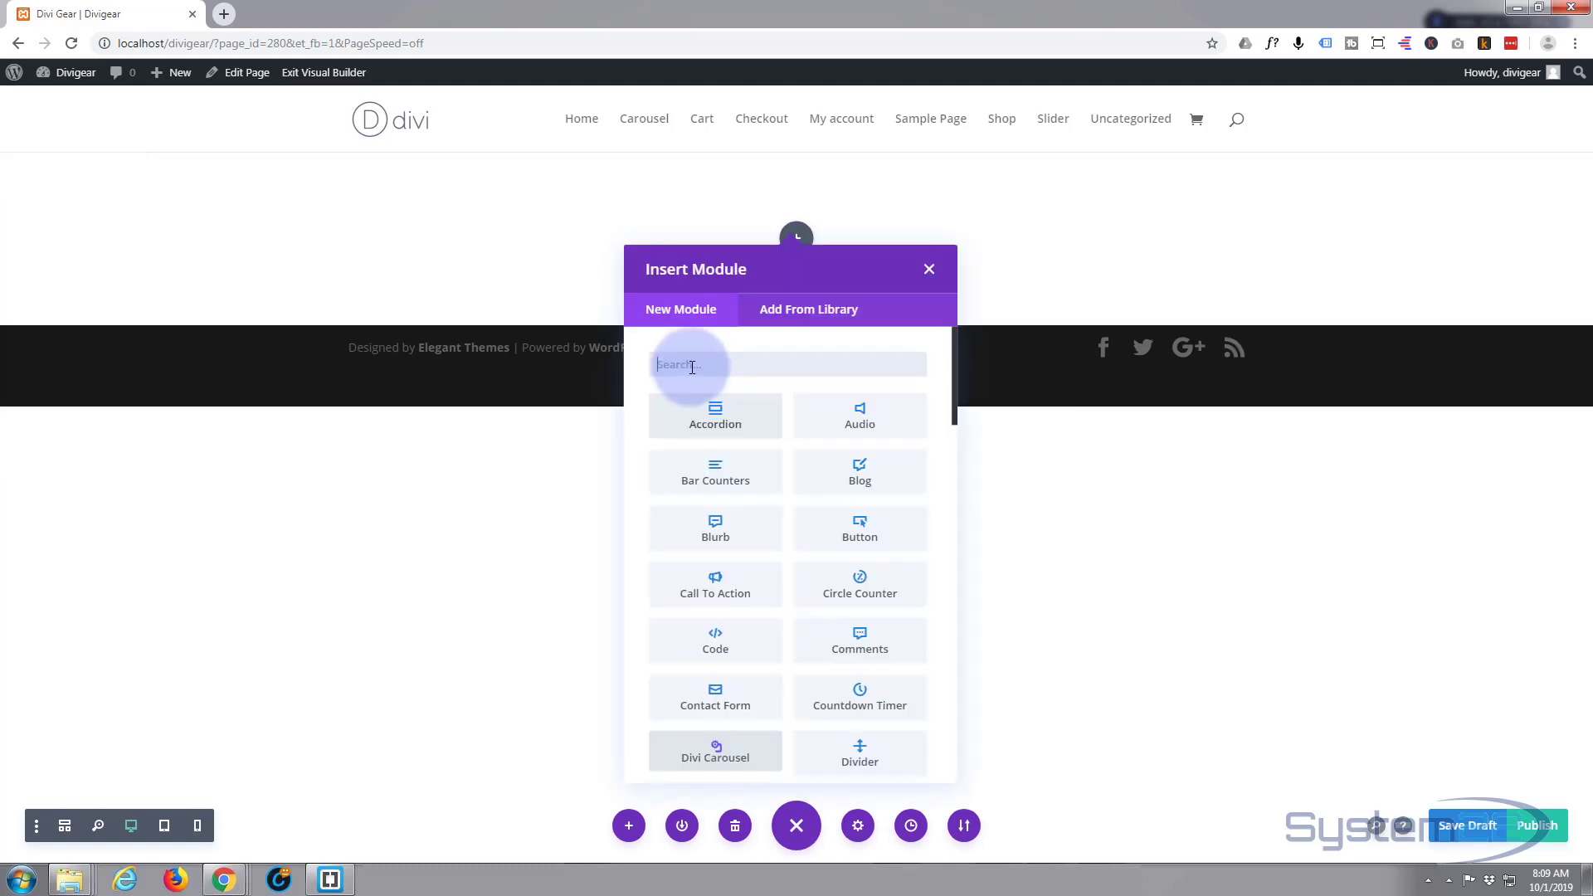
- Insert an empty Divi Carousel module into the row, leaving its settings unchanged
{"action": "scroll", "coordinate": [714, 438], "scroll_direction": "down", "scroll_amount": 4}
{"action": "left_click", "coordinate": [715, 440]}
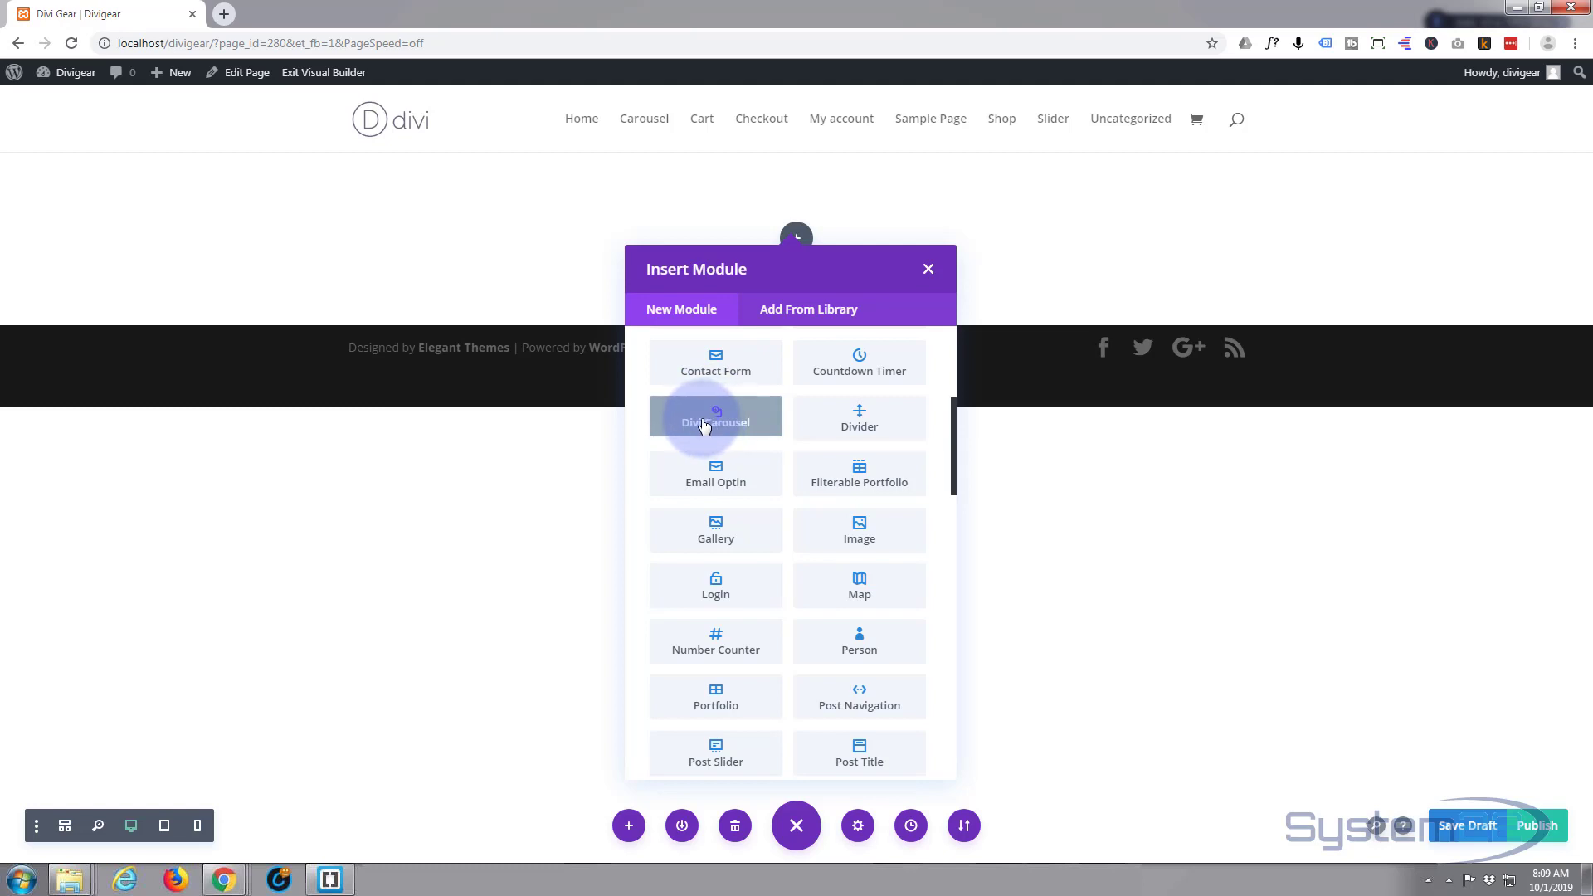
{"action": "left_click", "coordinate": [703, 426]}
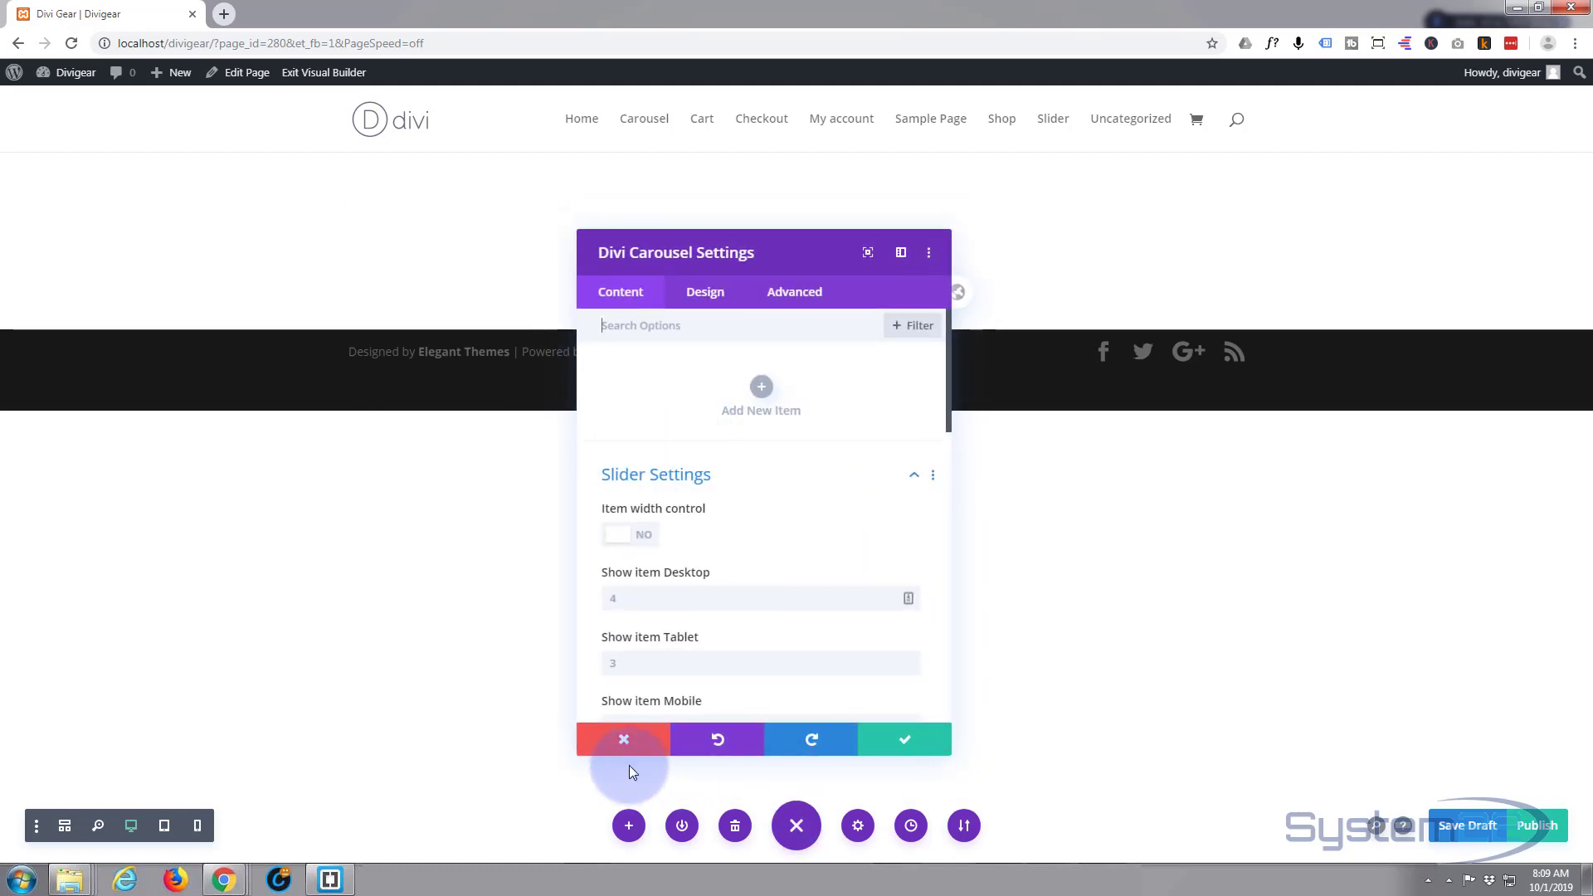
{"action": "left_click", "coordinate": [625, 741]}
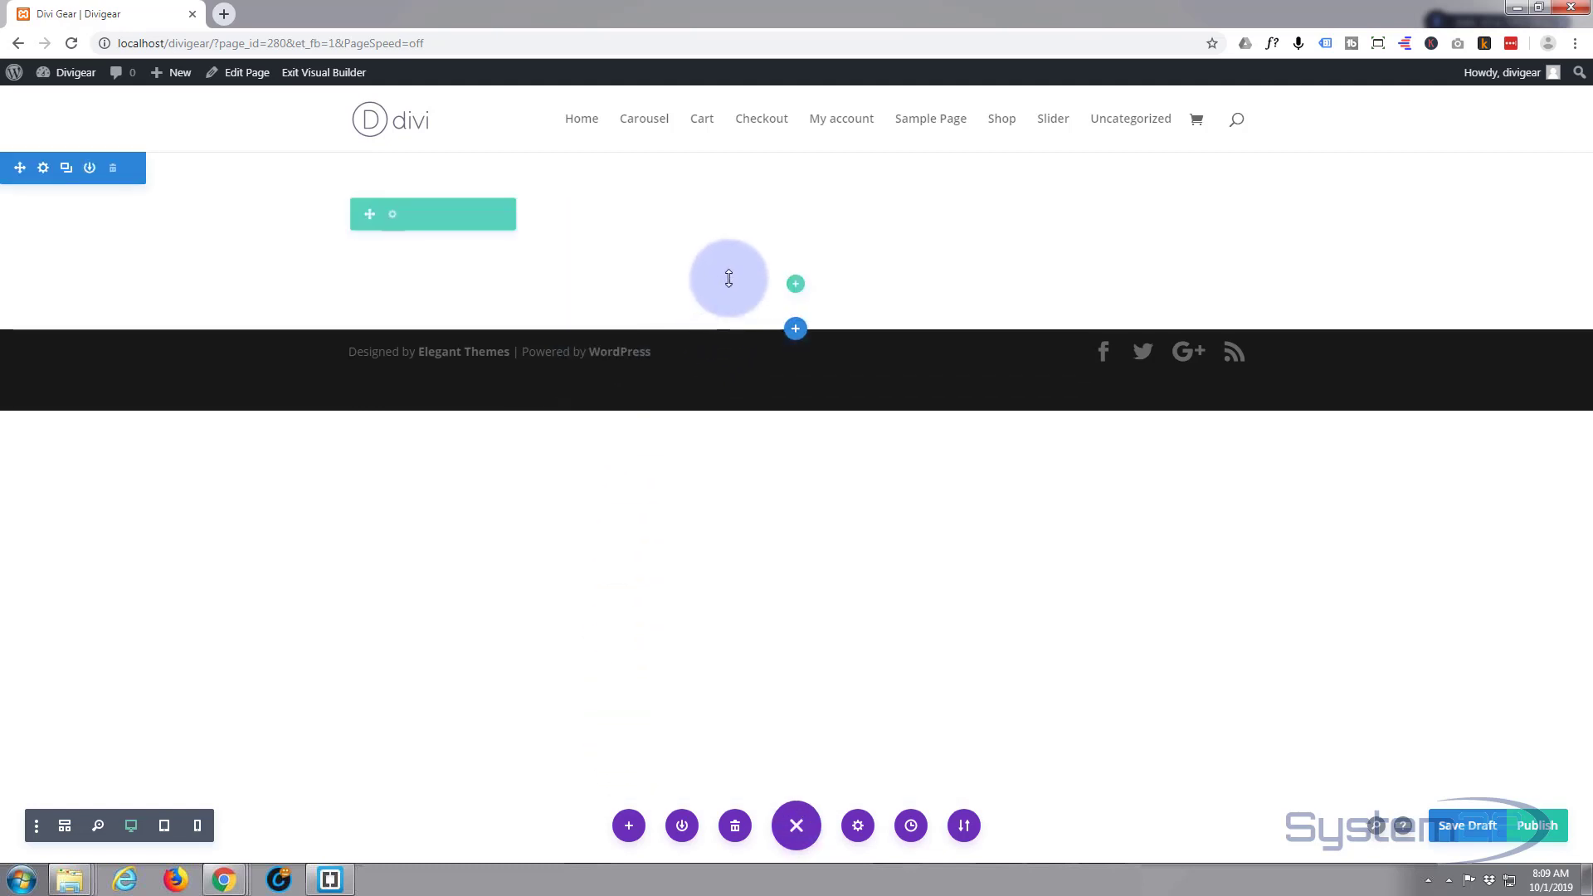
- Add a regular section with a single-column row below the first section
{"action": "left_click", "coordinate": [792, 334]}
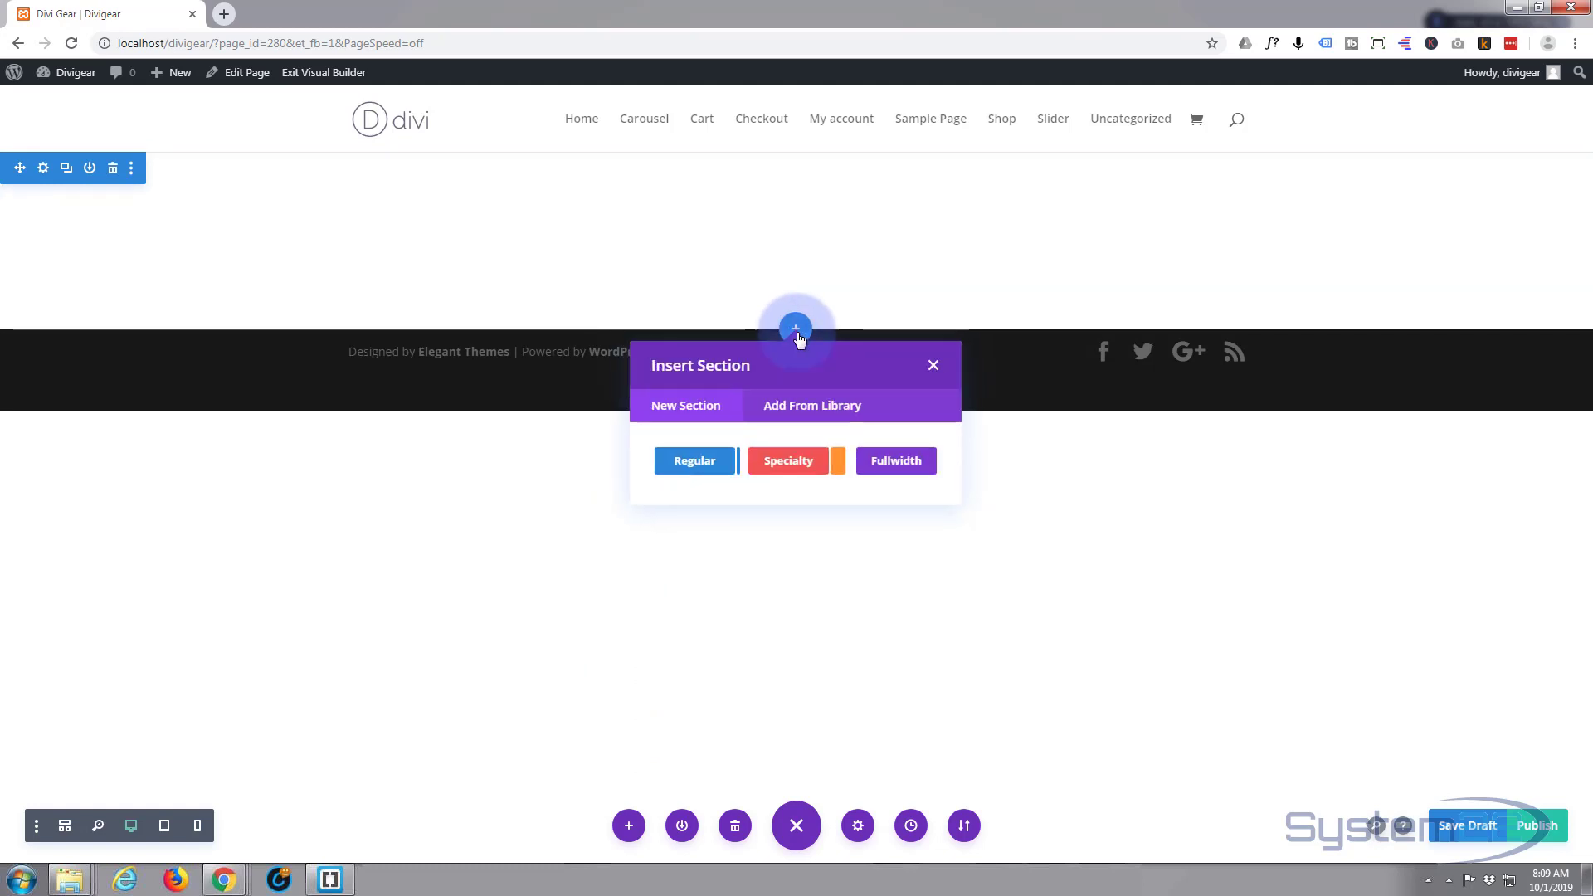
{"action": "left_click", "coordinate": [692, 467]}
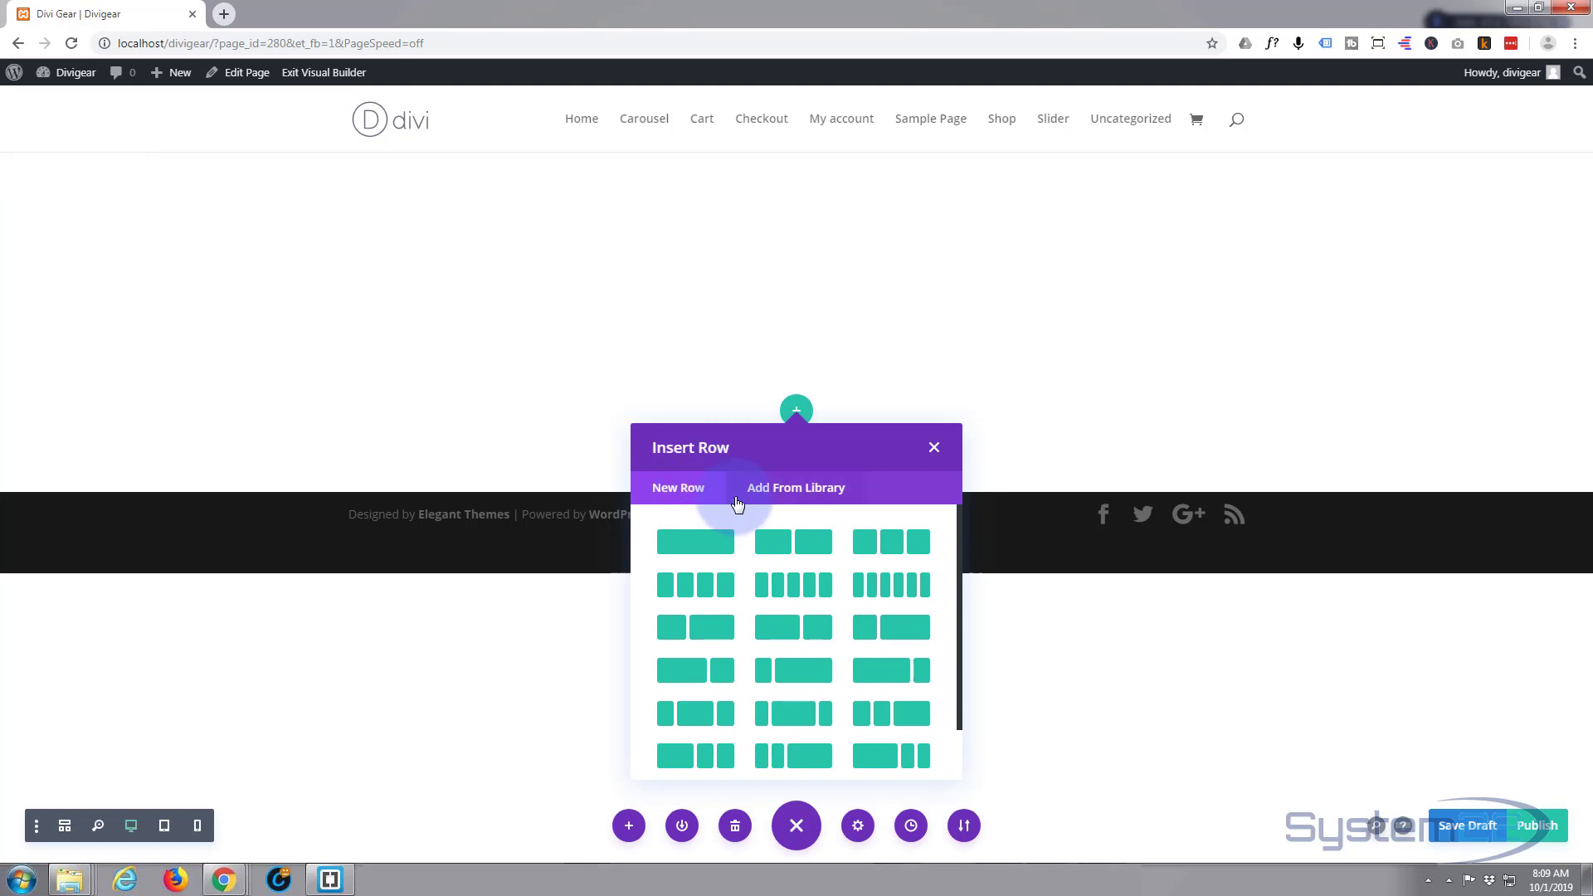
{"action": "left_click", "coordinate": [697, 539]}
- Insert a Shop module into the new row
{"action": "scroll", "coordinate": [708, 514], "scroll_direction": "down", "scroll_amount": 5}
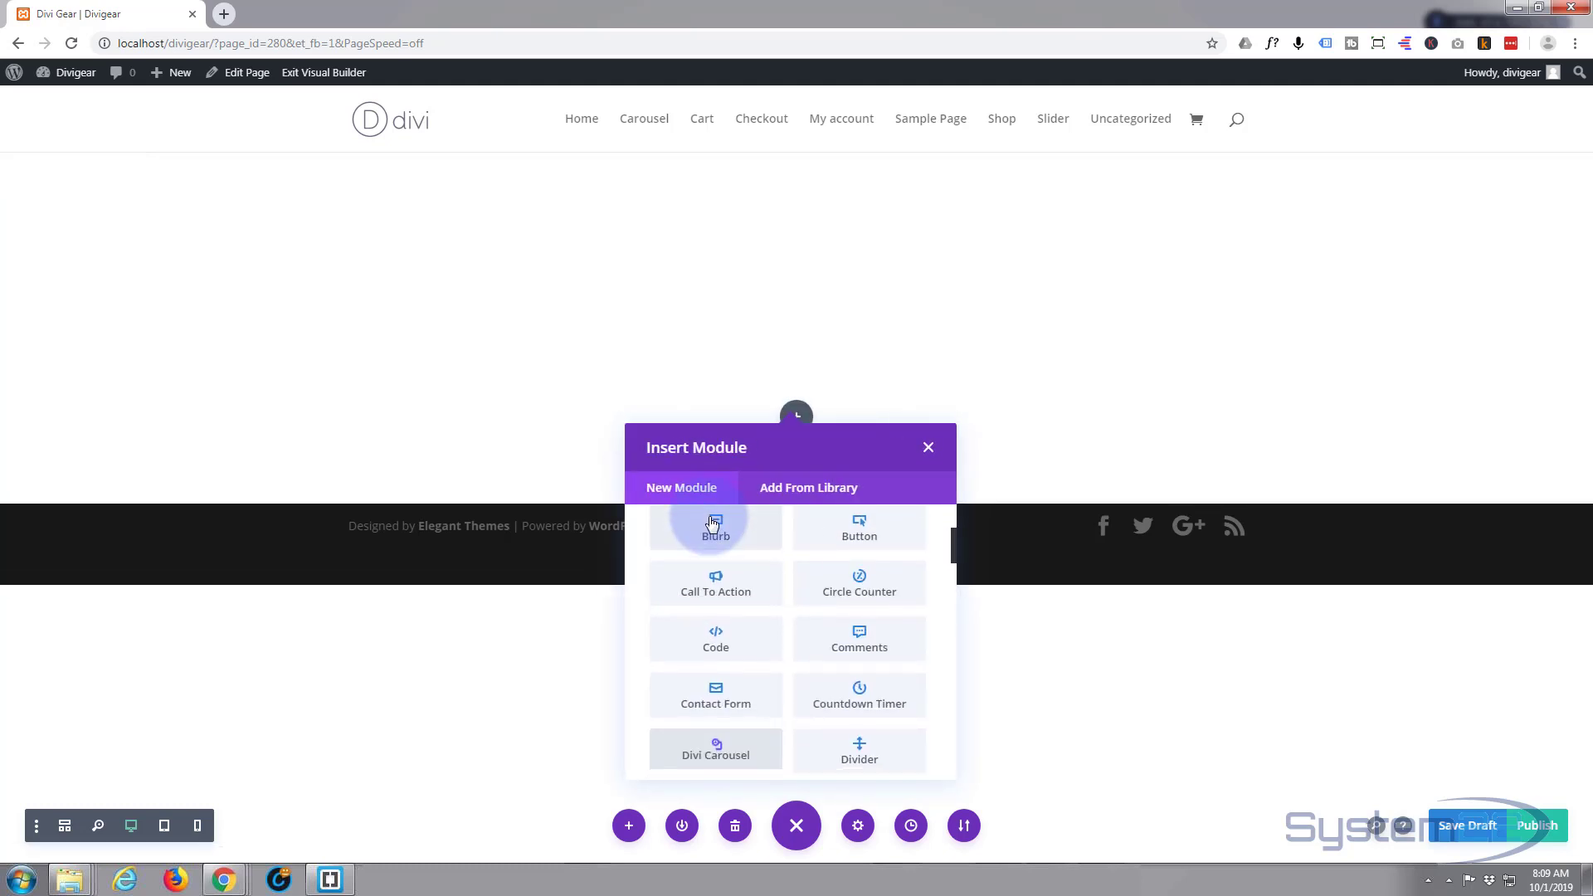
{"action": "scroll", "coordinate": [712, 521], "scroll_direction": "down", "scroll_amount": 2}
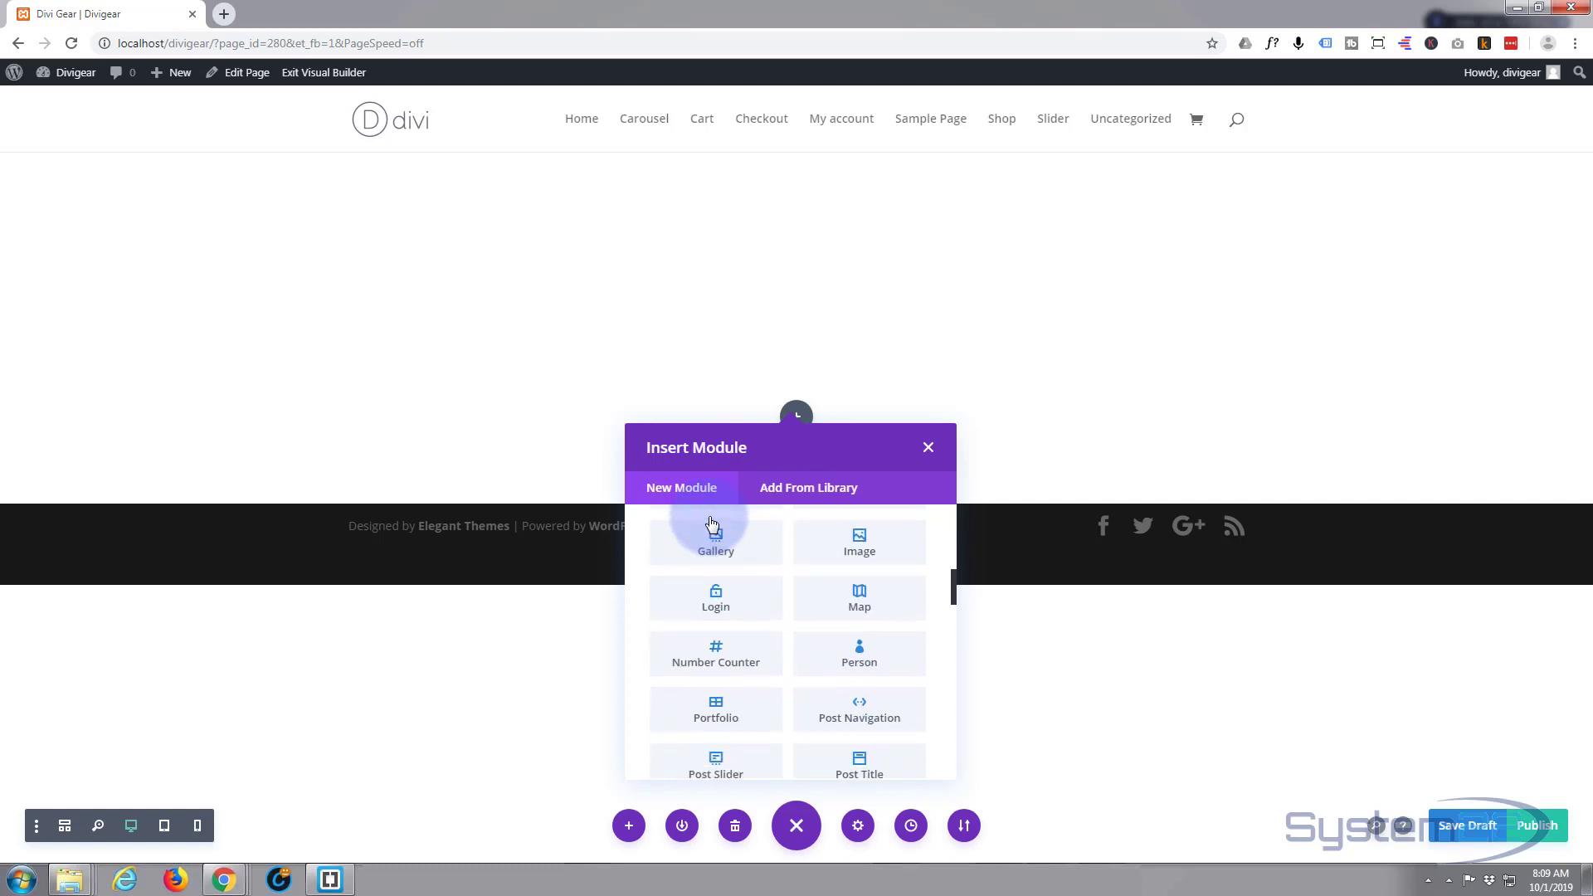
{"action": "scroll", "coordinate": [709, 516], "scroll_direction": "down", "scroll_amount": 3}
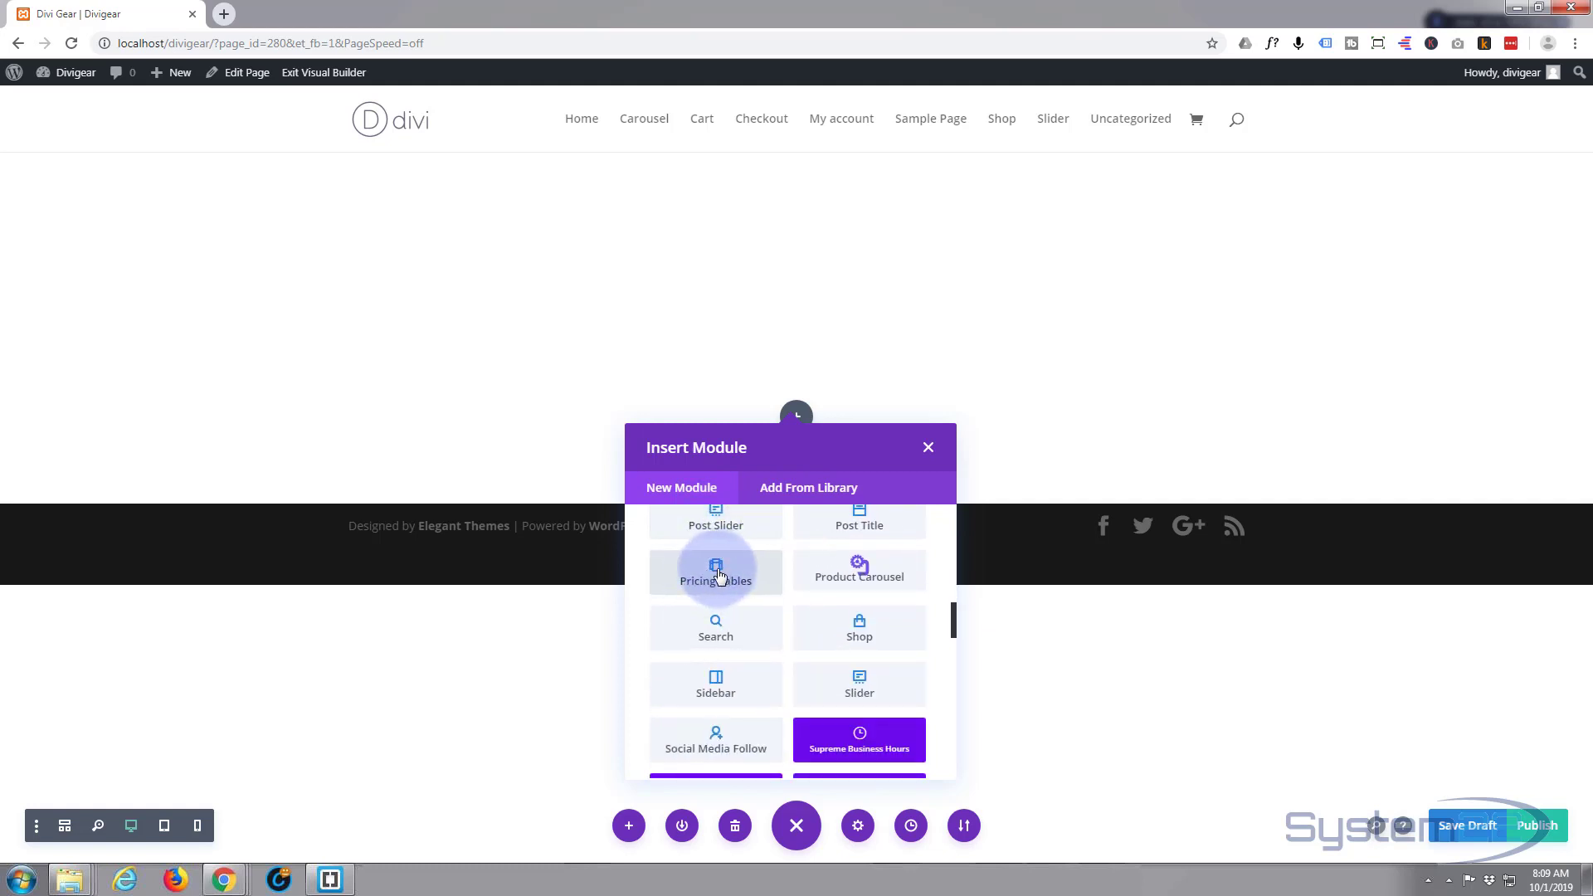
{"action": "scroll", "coordinate": [738, 528], "scroll_direction": "down", "scroll_amount": 1}
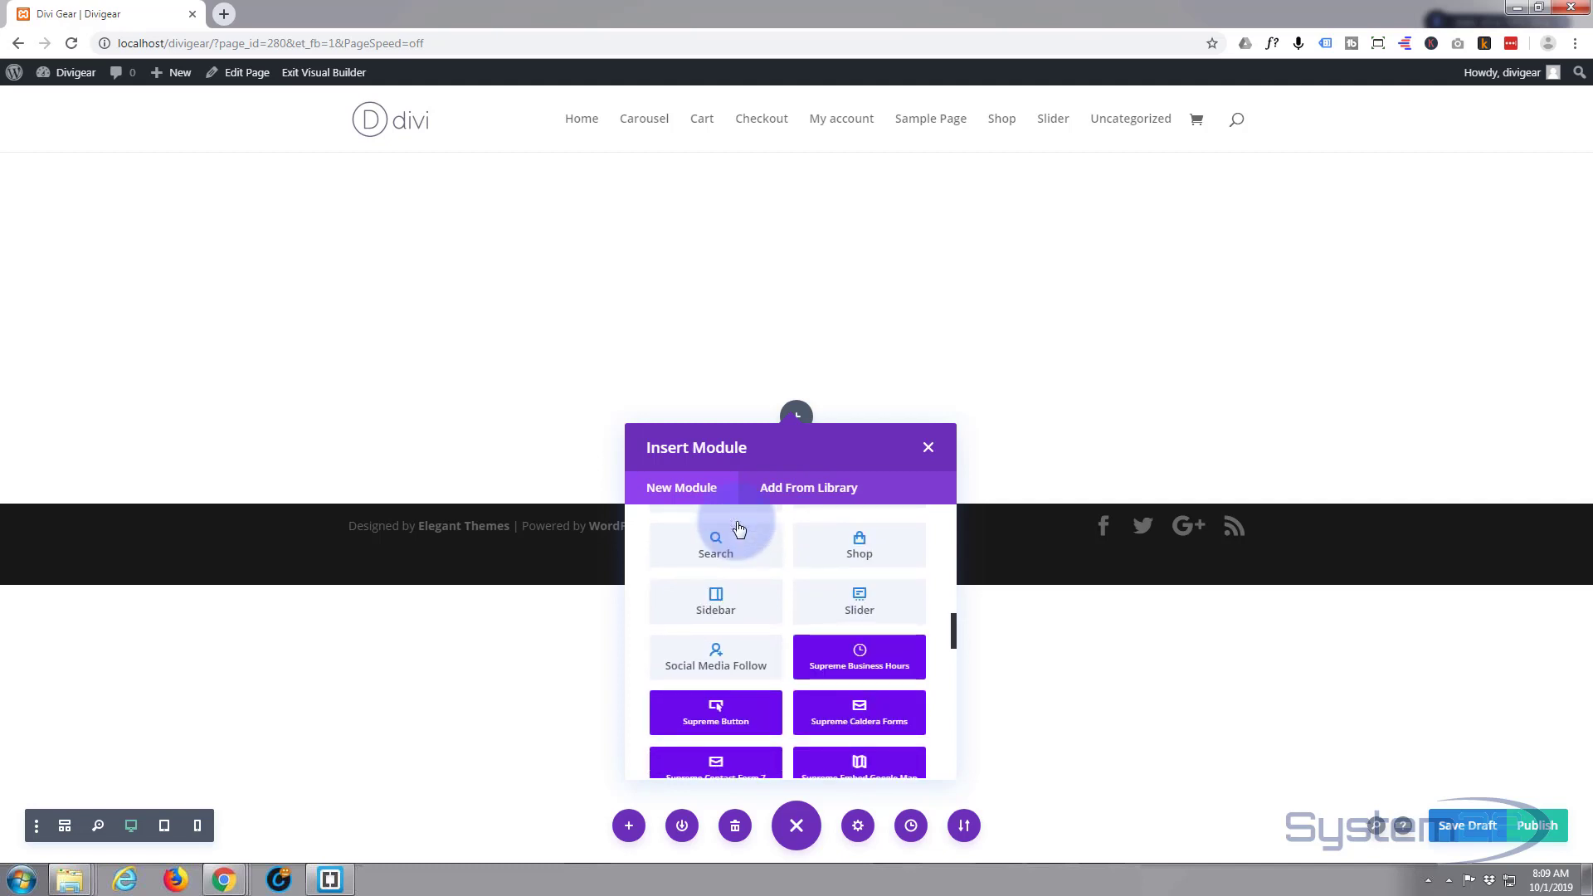
{"action": "scroll", "coordinate": [739, 528], "scroll_direction": "down", "scroll_amount": 4}
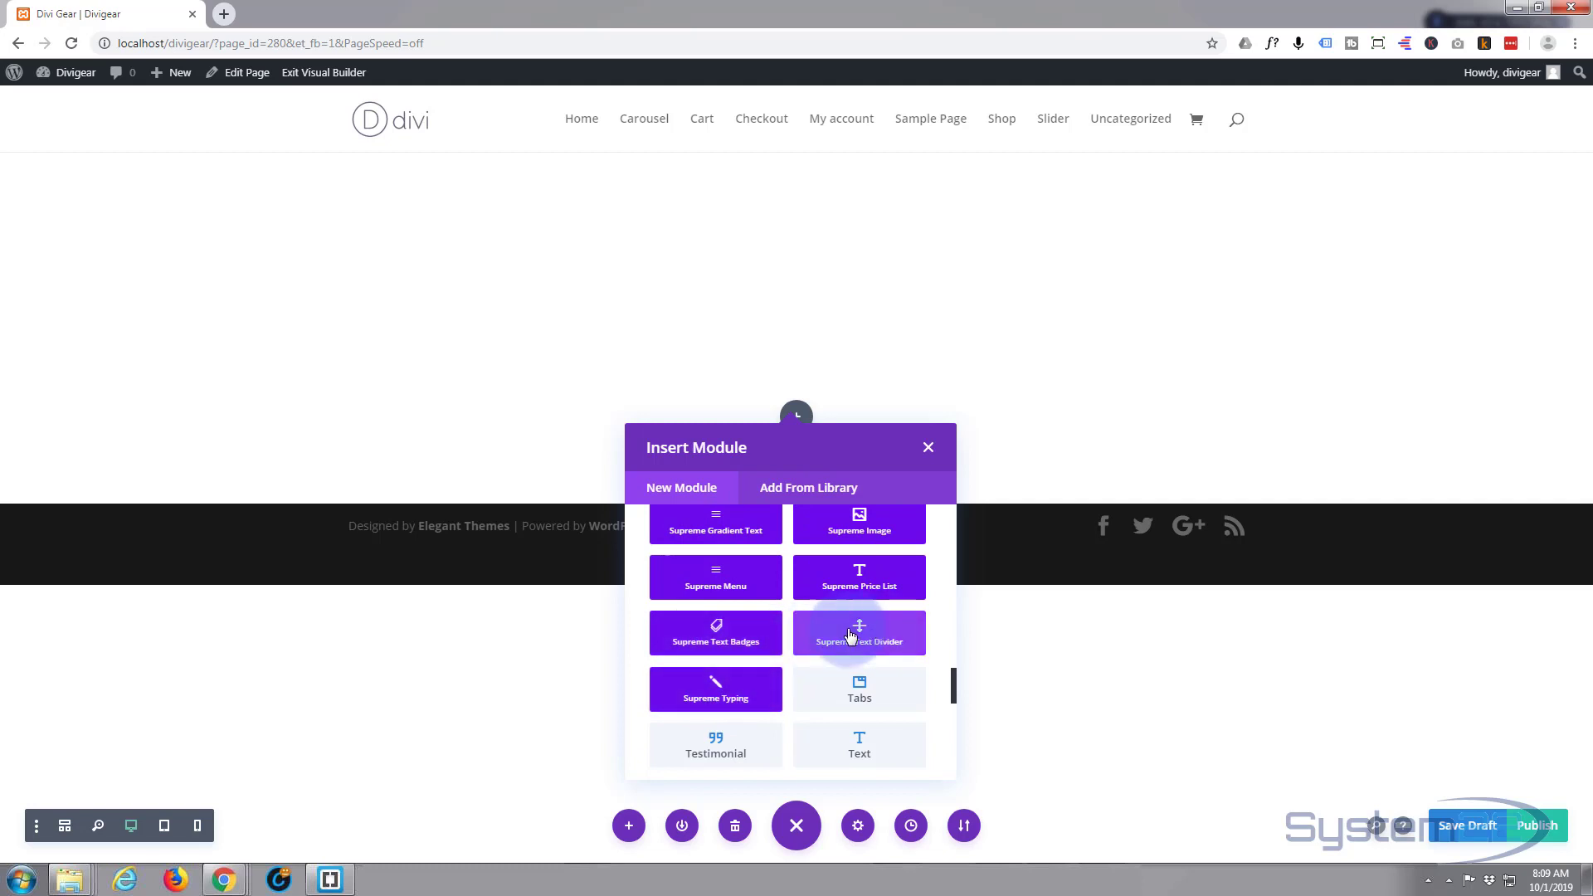
{"action": "scroll", "coordinate": [756, 639], "scroll_direction": "down", "scroll_amount": 2}
{"action": "scroll", "coordinate": [755, 638], "scroll_direction": "down", "scroll_amount": 3}
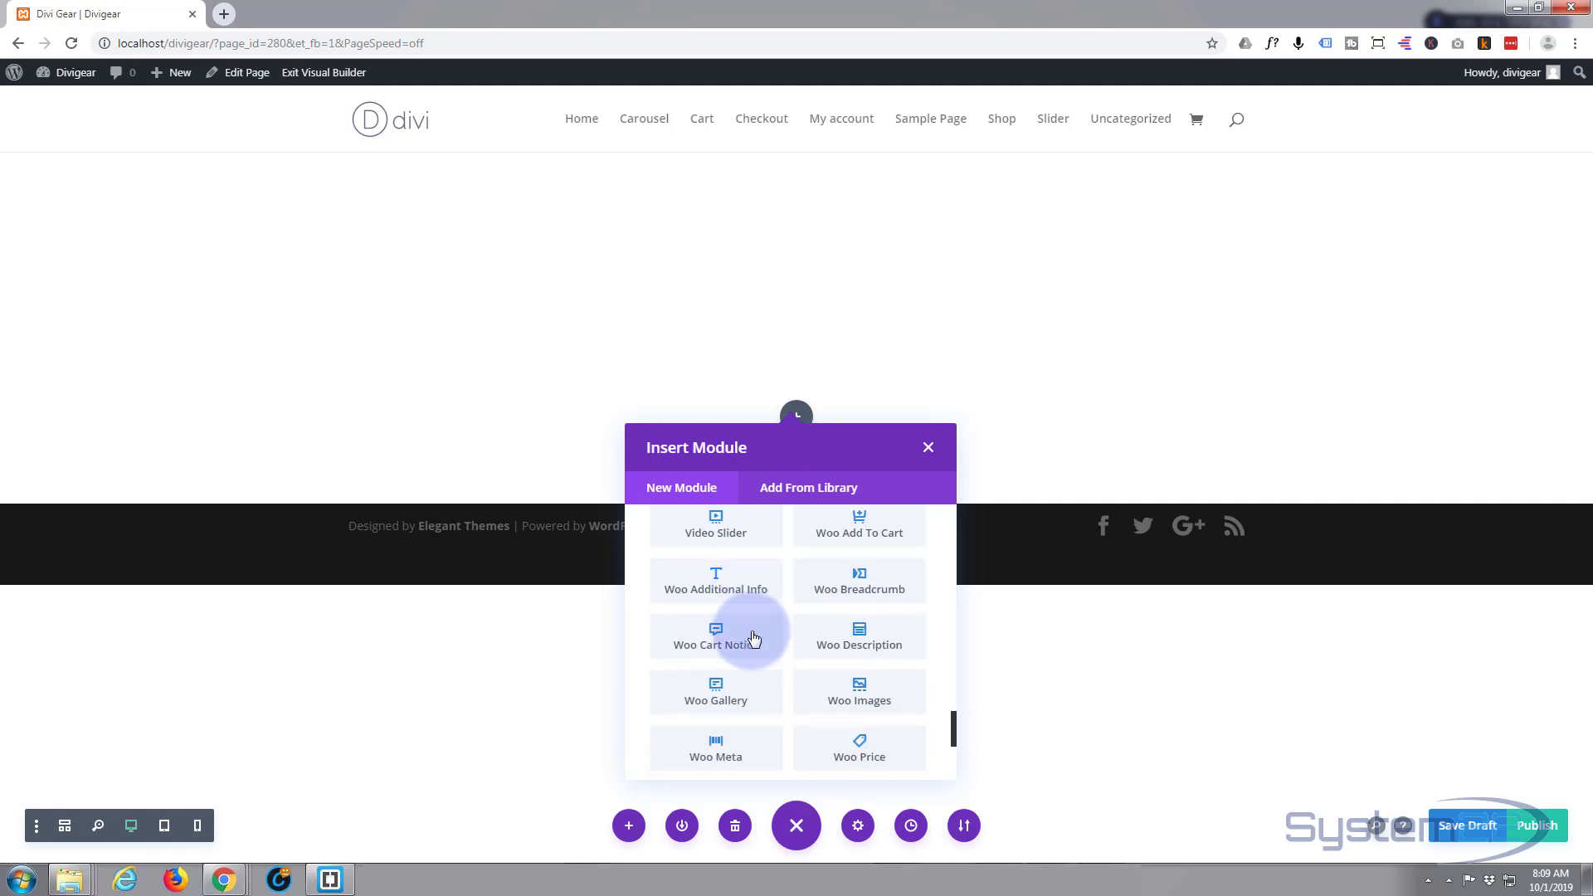
{"action": "scroll", "coordinate": [746, 656], "scroll_direction": "down", "scroll_amount": 3}
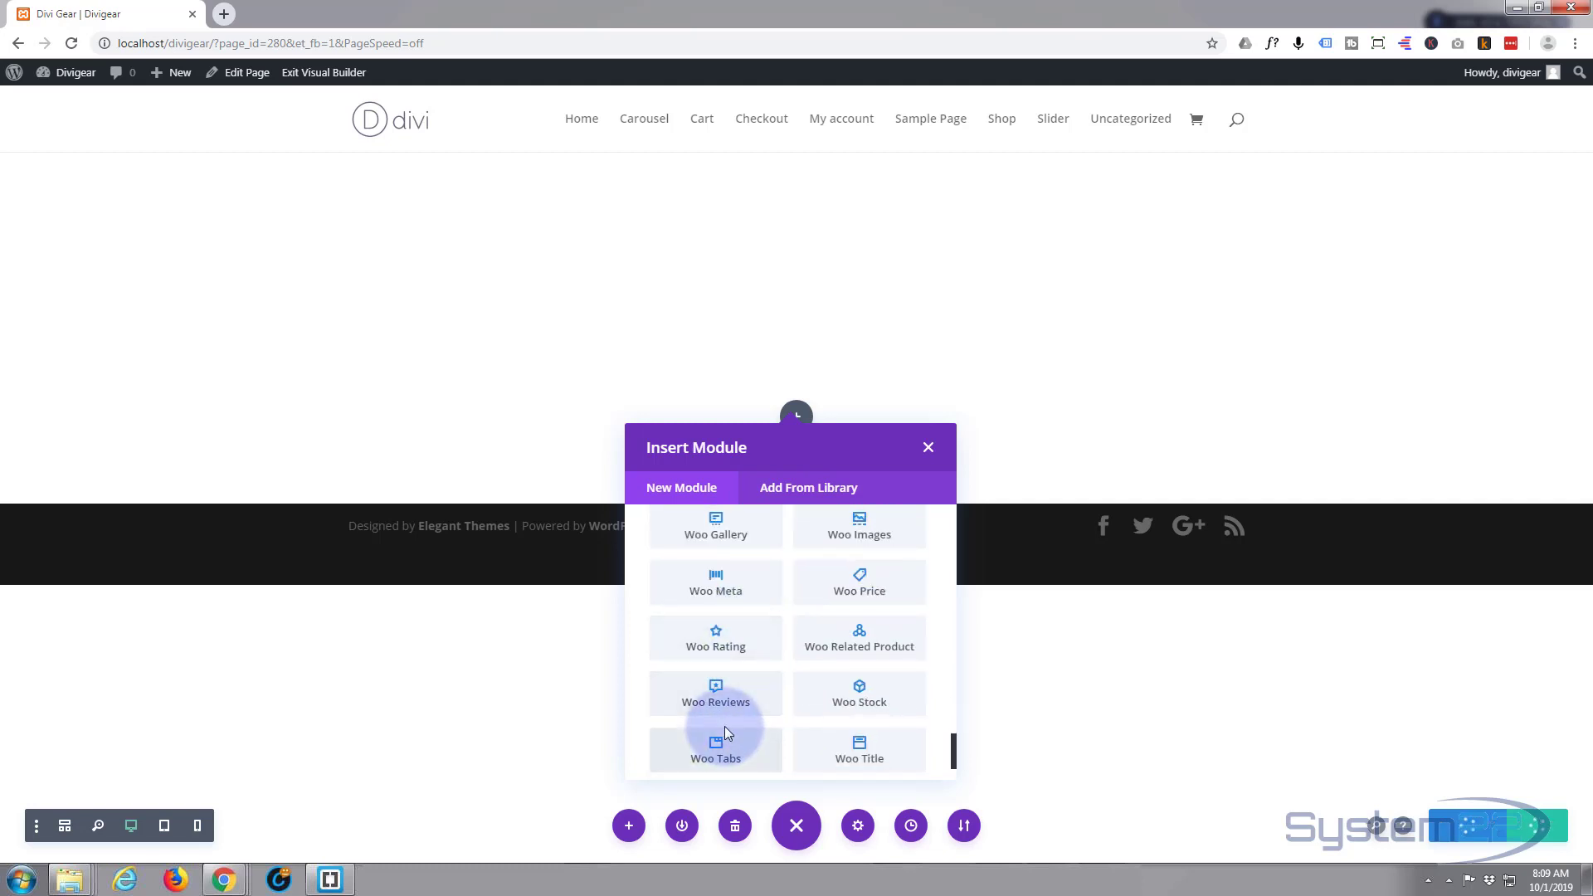
{"action": "scroll", "coordinate": [724, 726], "scroll_direction": "down", "scroll_amount": 1}
{"action": "scroll", "coordinate": [713, 672], "scroll_direction": "up", "scroll_amount": 3}
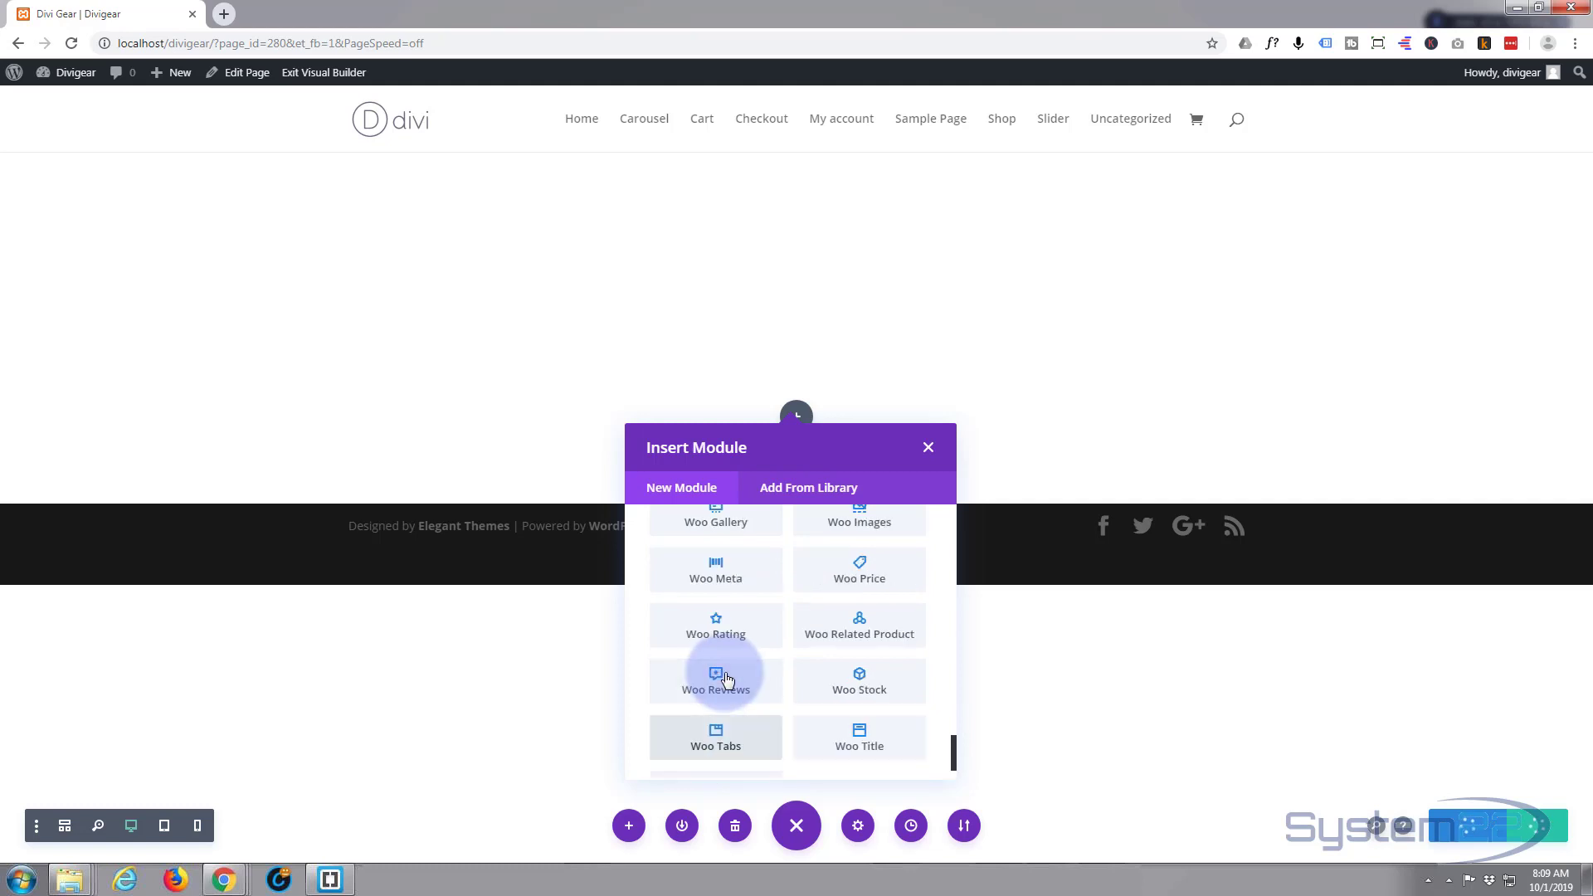
{"action": "scroll", "coordinate": [725, 676], "scroll_direction": "up", "scroll_amount": 5}
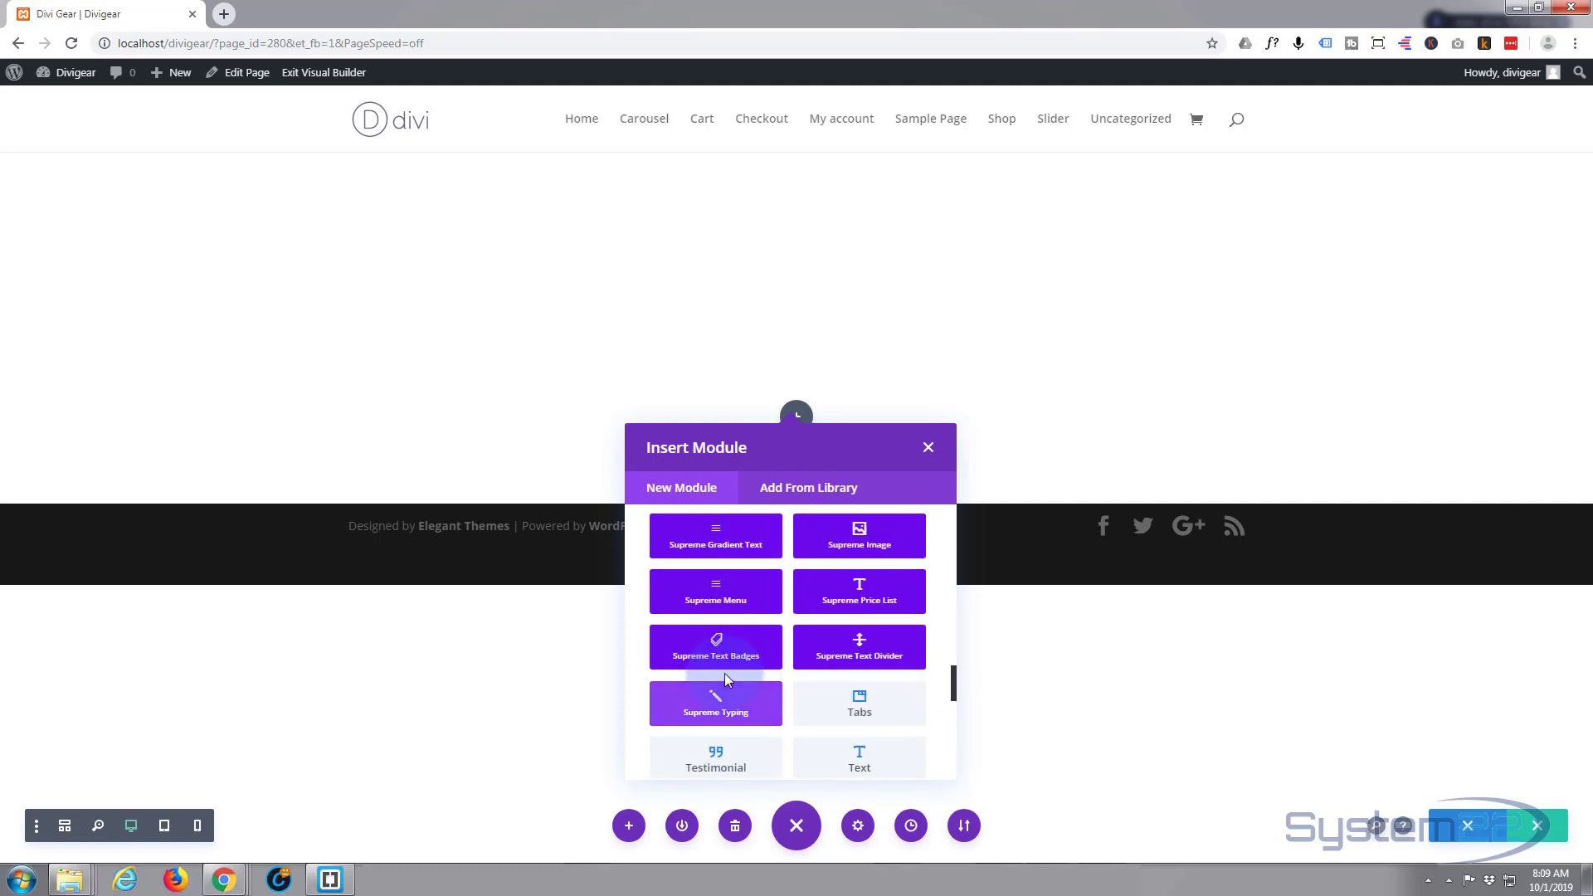
{"action": "scroll", "coordinate": [725, 679], "scroll_direction": "up", "scroll_amount": 5}
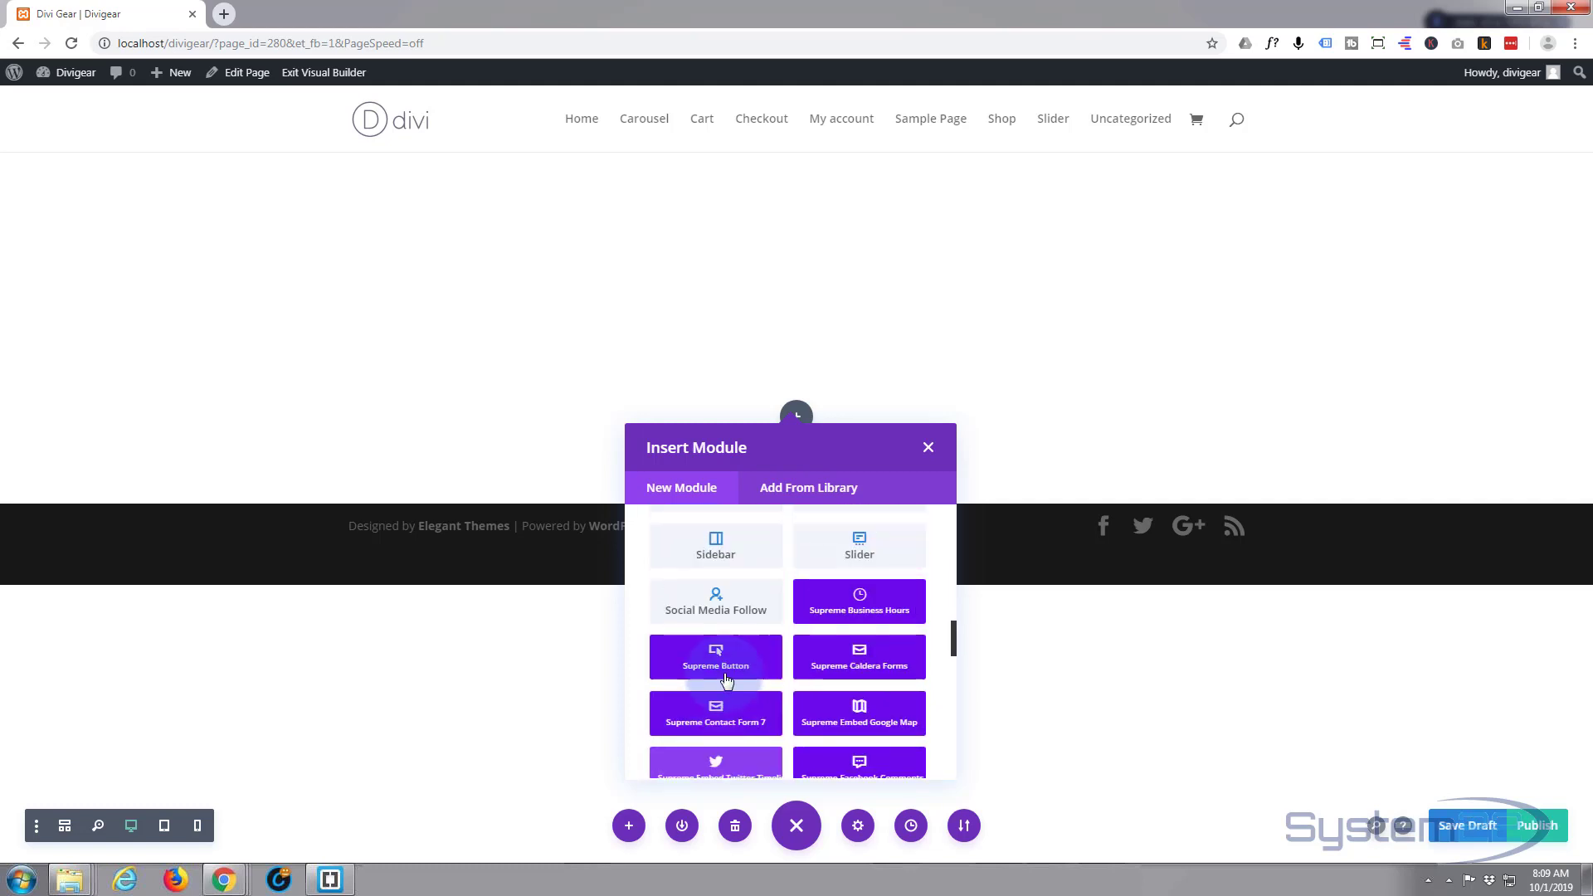
{"action": "scroll", "coordinate": [717, 679], "scroll_direction": "up", "scroll_amount": 2}
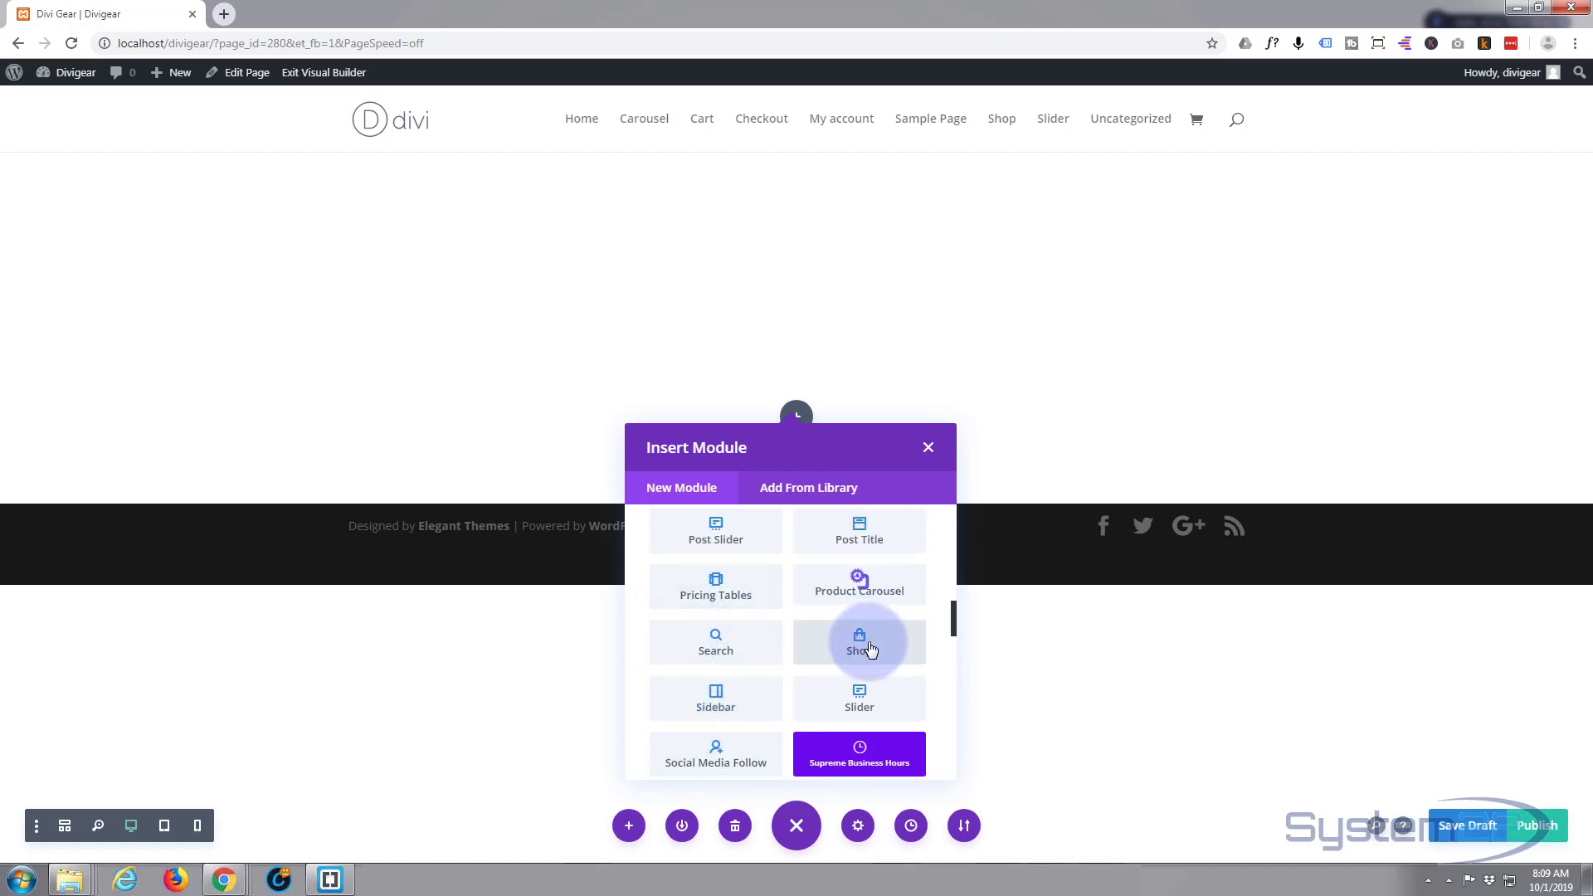
{"action": "left_click", "coordinate": [869, 649]}
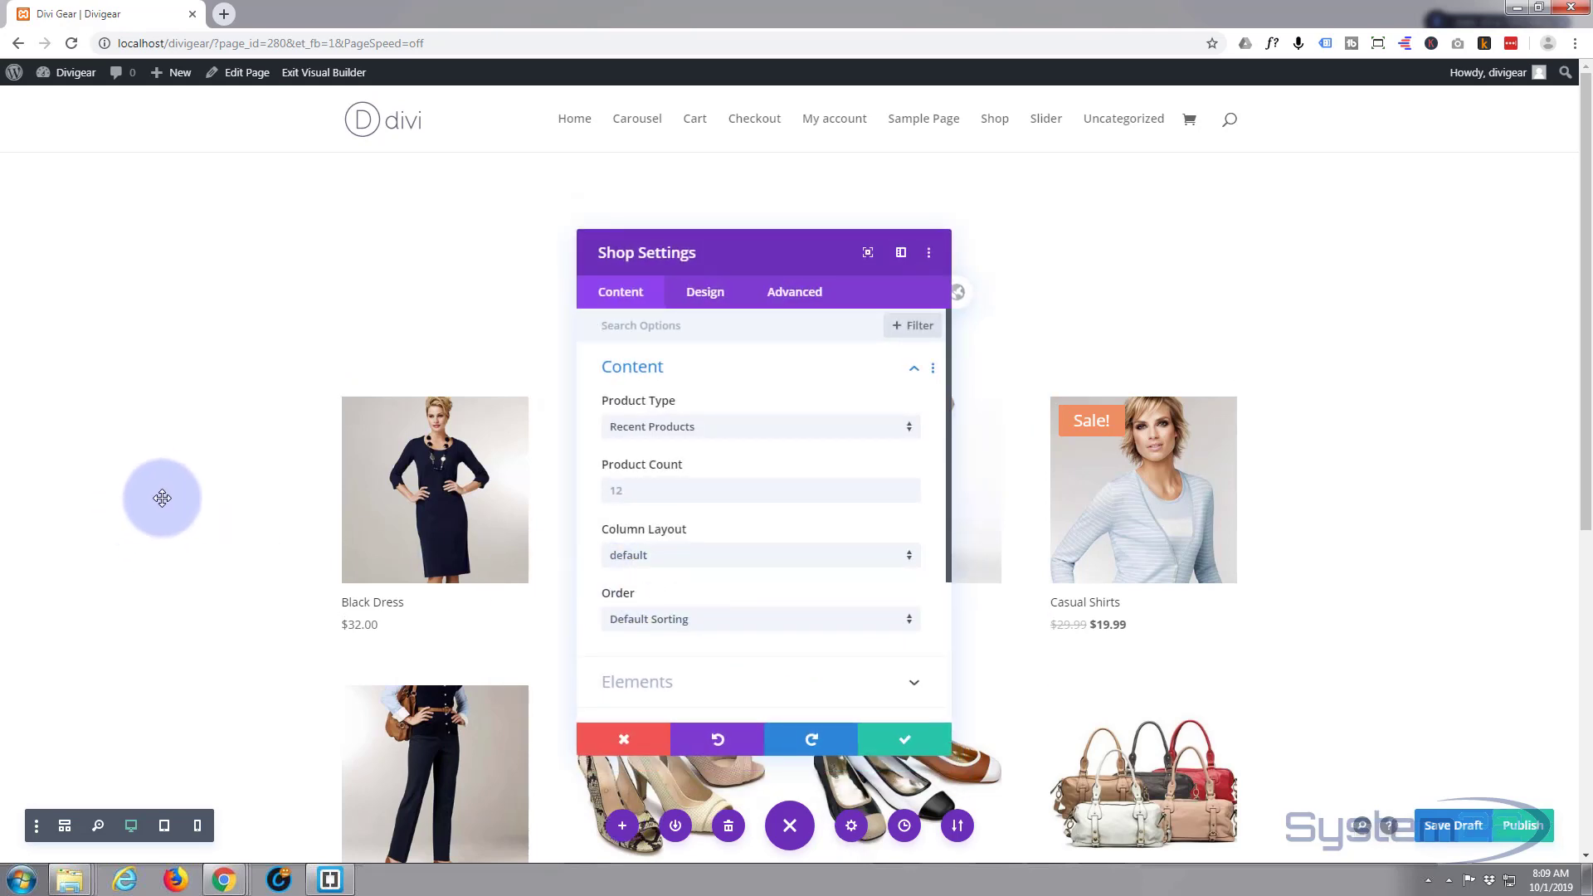
- Restrict the Shop module to the Shoes, Shirts, On Sale and Dresses categories and save
{"action": "scroll", "coordinate": [162, 499], "scroll_direction": "down", "scroll_amount": 1}
{"action": "scroll", "coordinate": [162, 499], "scroll_direction": "down", "scroll_amount": 4}
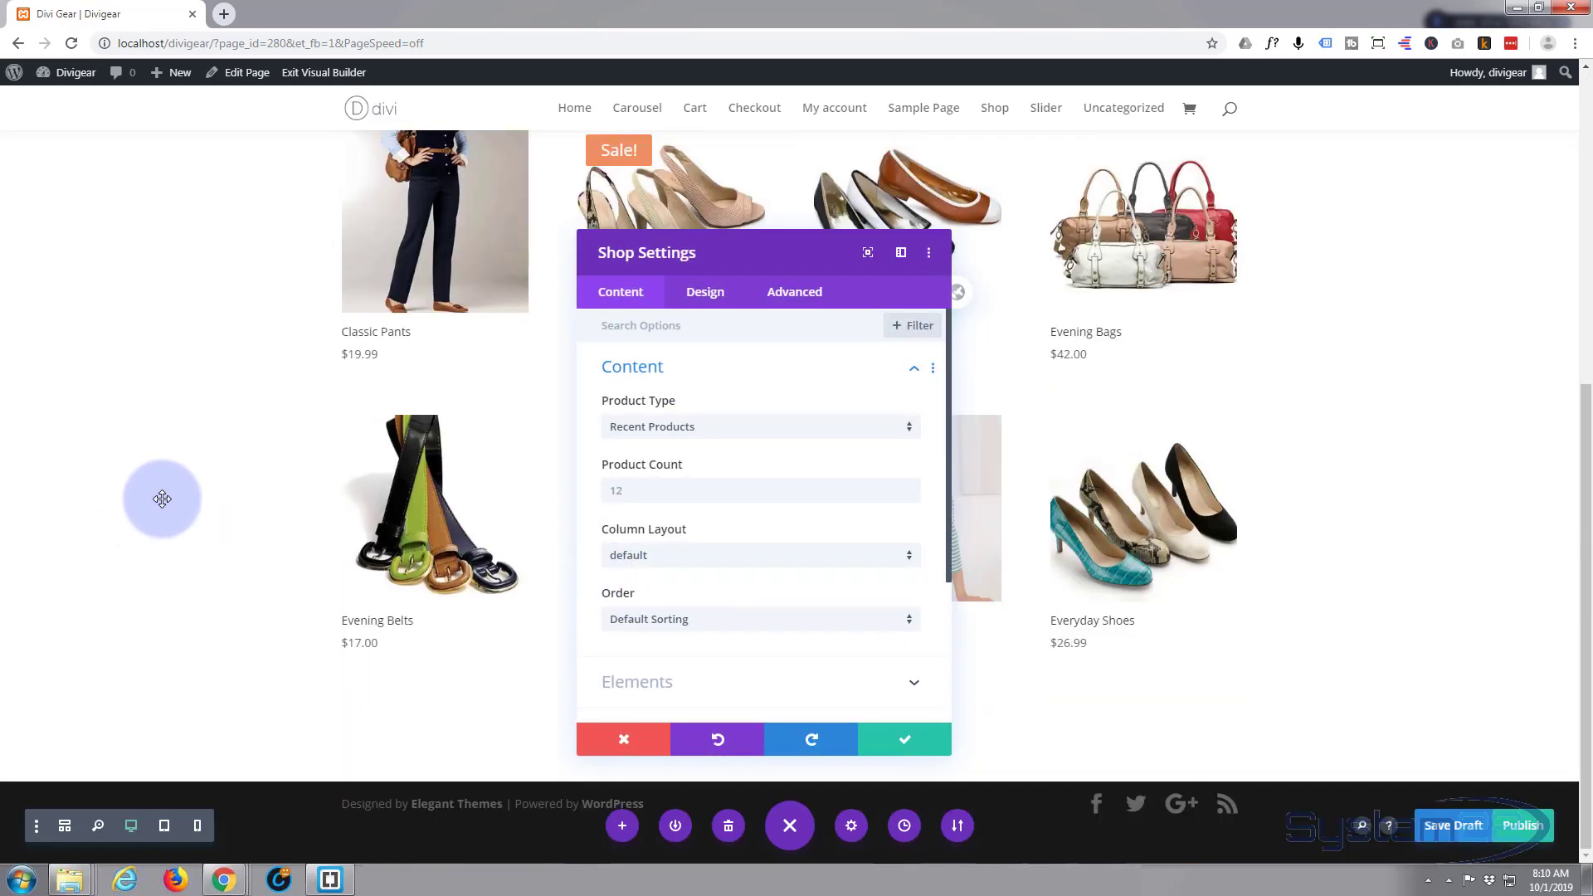
{"action": "scroll", "coordinate": [162, 499], "scroll_direction": "up", "scroll_amount": 5}
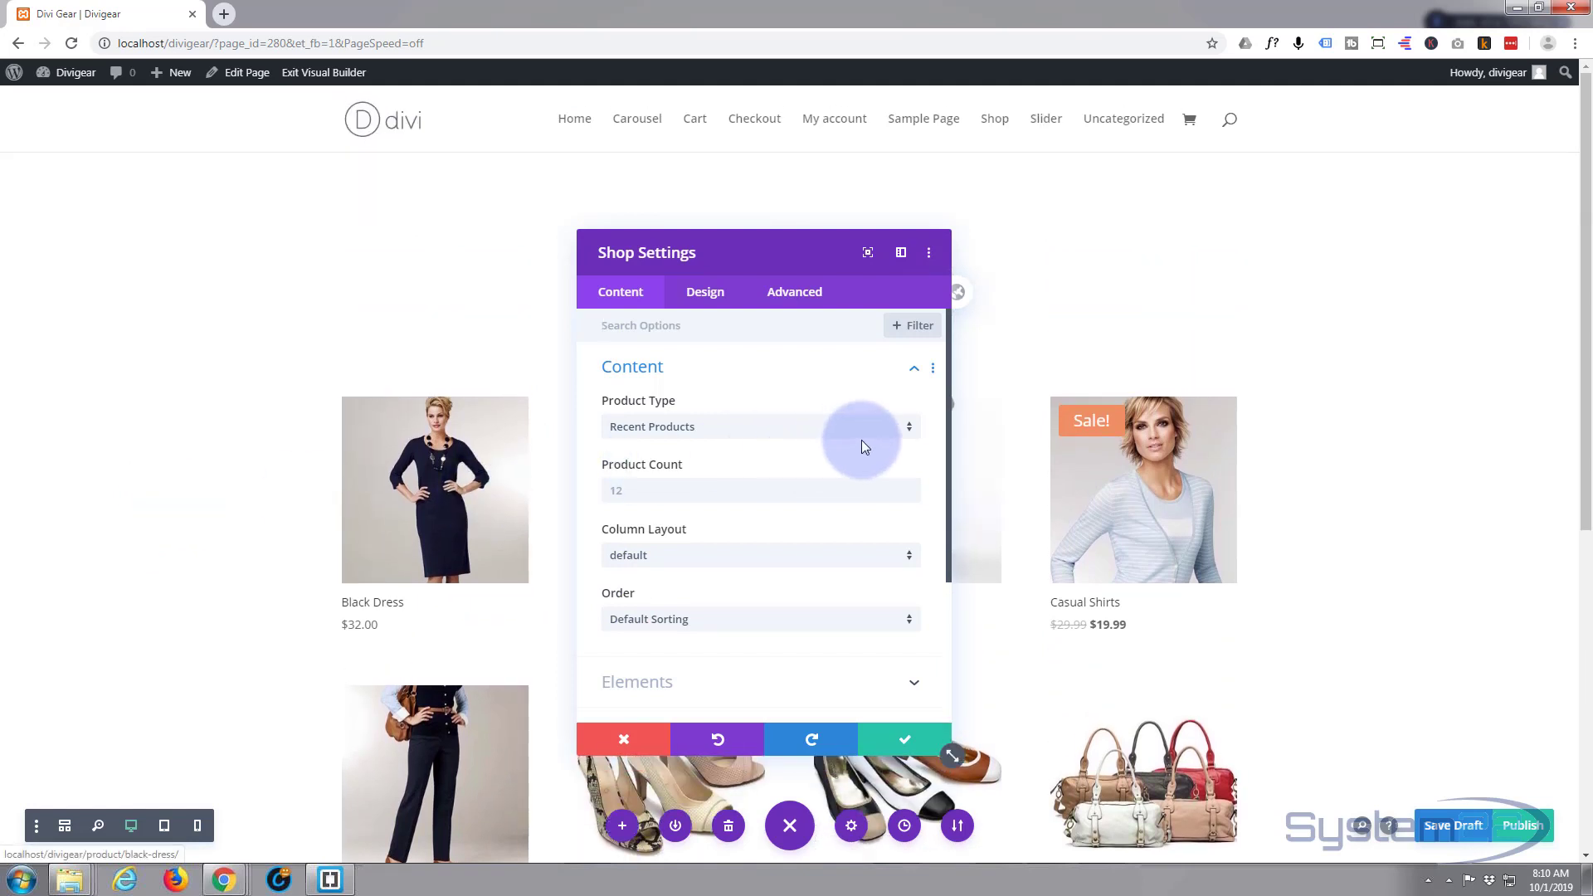
{"action": "left_click", "coordinate": [905, 435]}
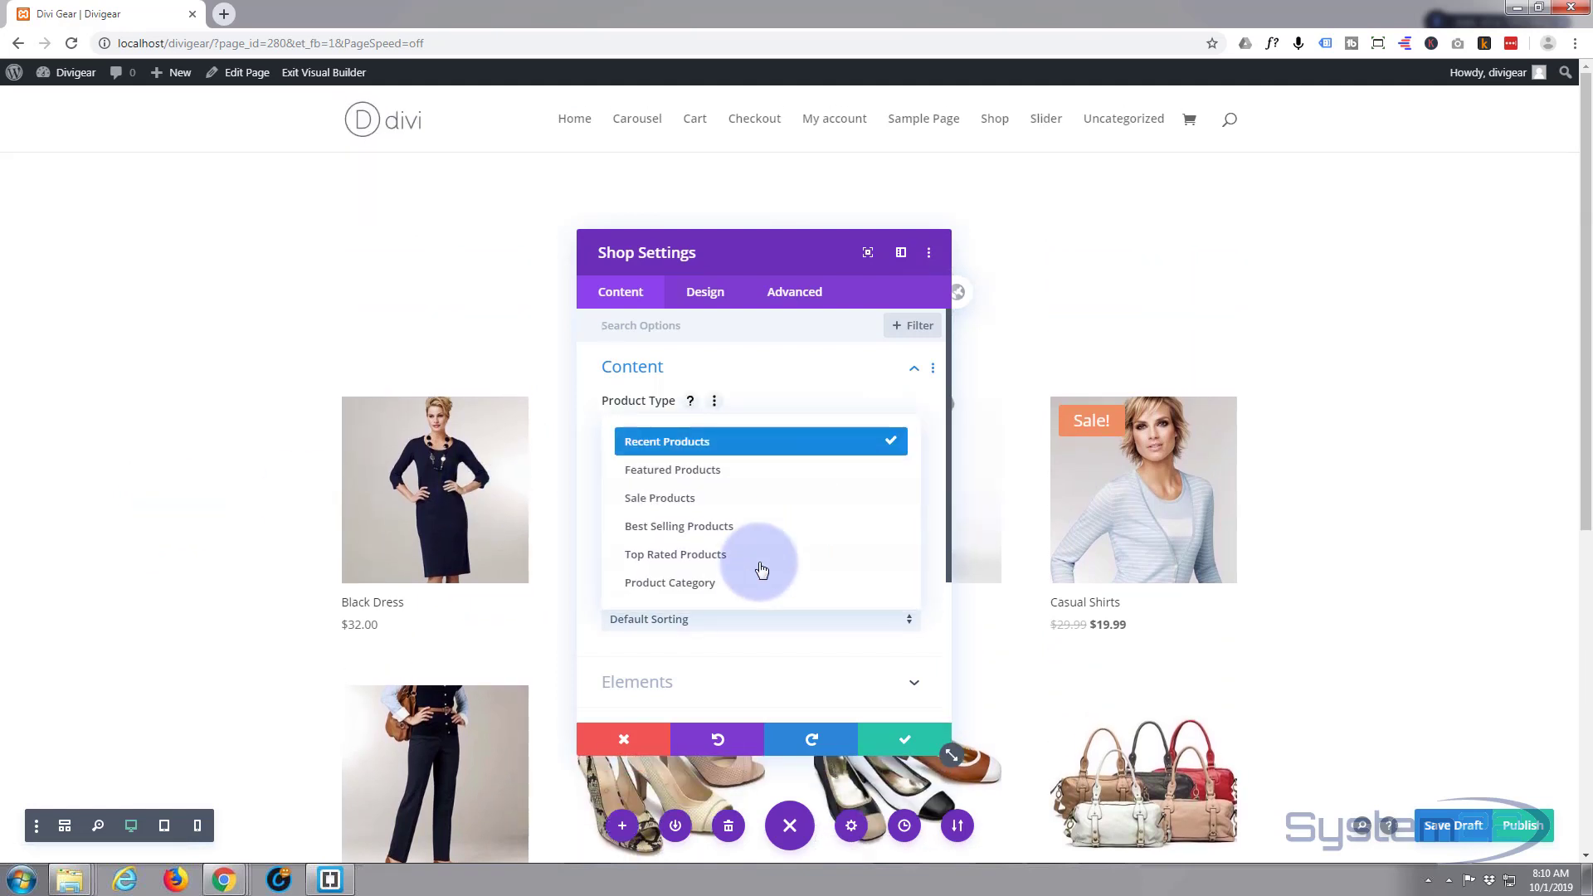
{"action": "left_click", "coordinate": [723, 591]}
{"action": "scroll", "coordinate": [712, 581], "scroll_direction": "down", "scroll_amount": 4}
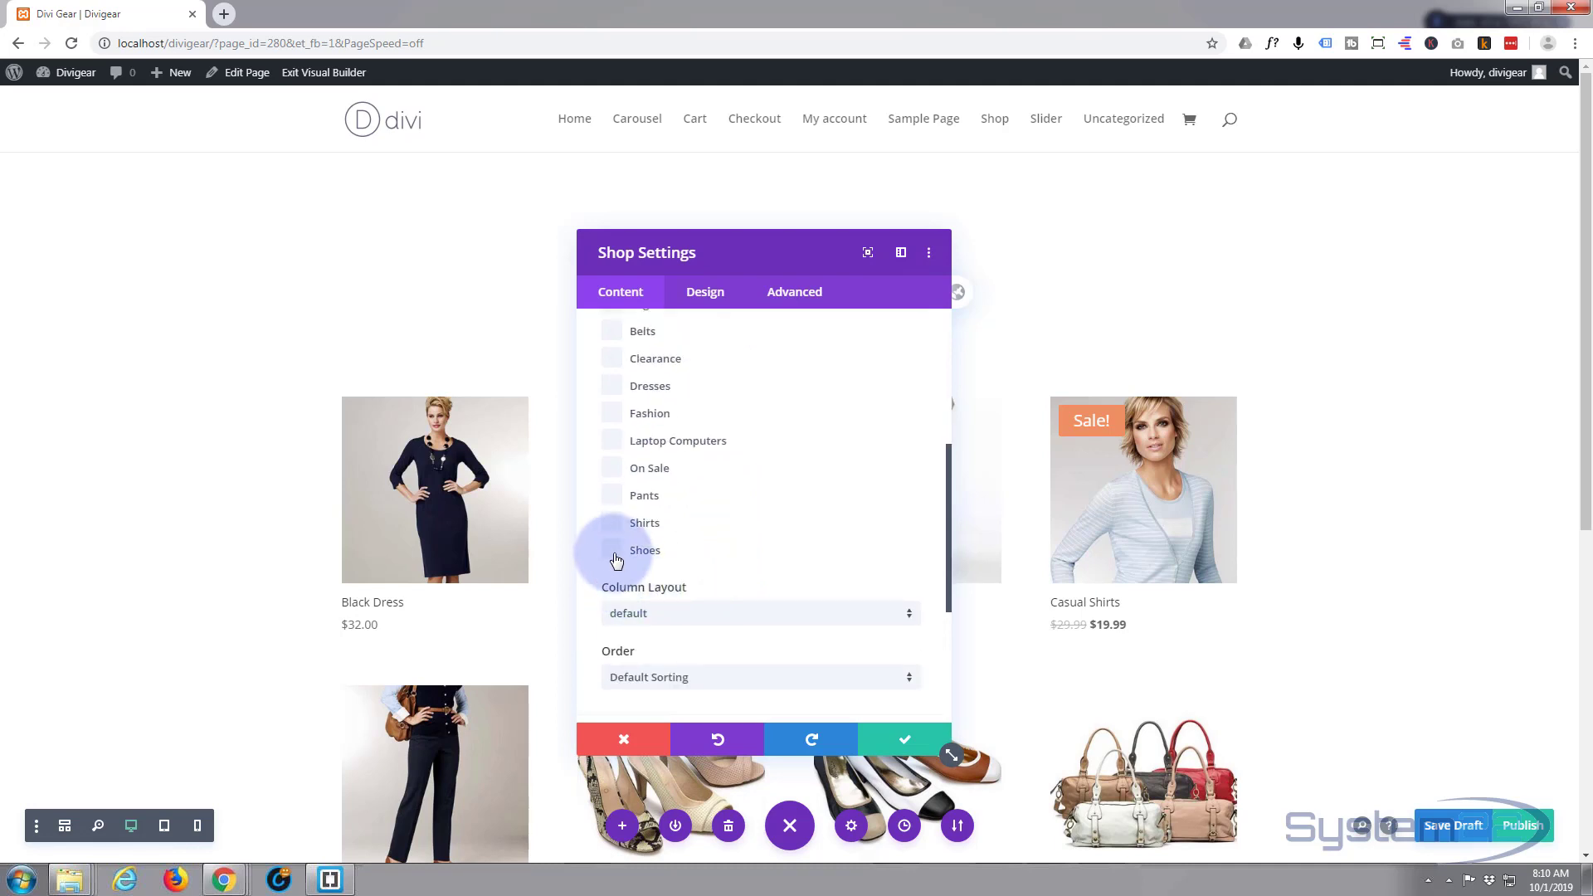
{"action": "left_click", "coordinate": [612, 551]}
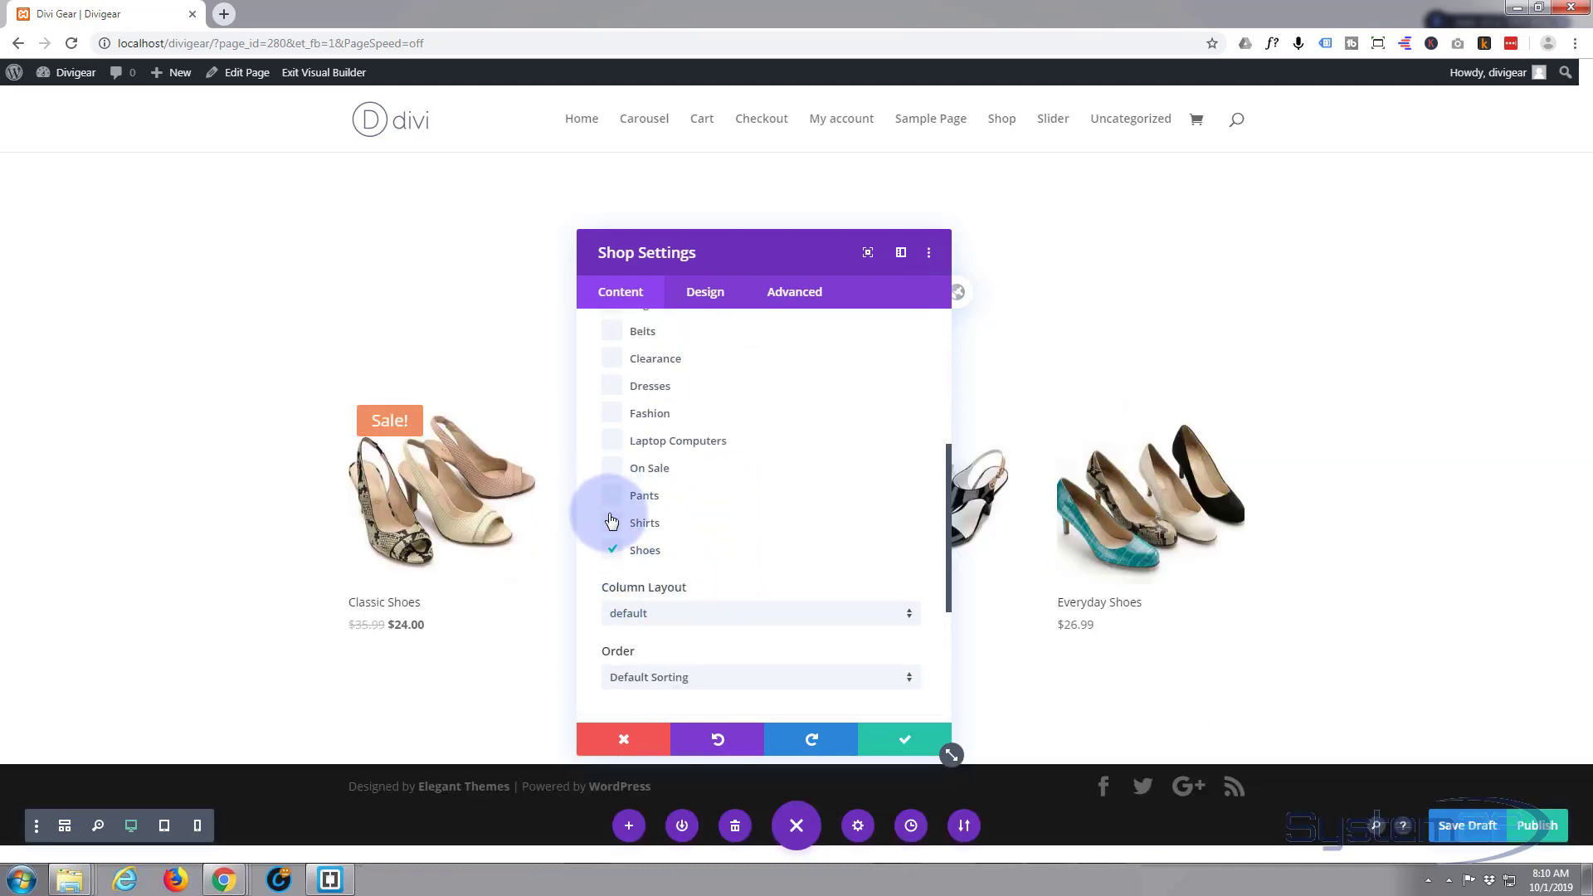
{"action": "left_click", "coordinate": [612, 523]}
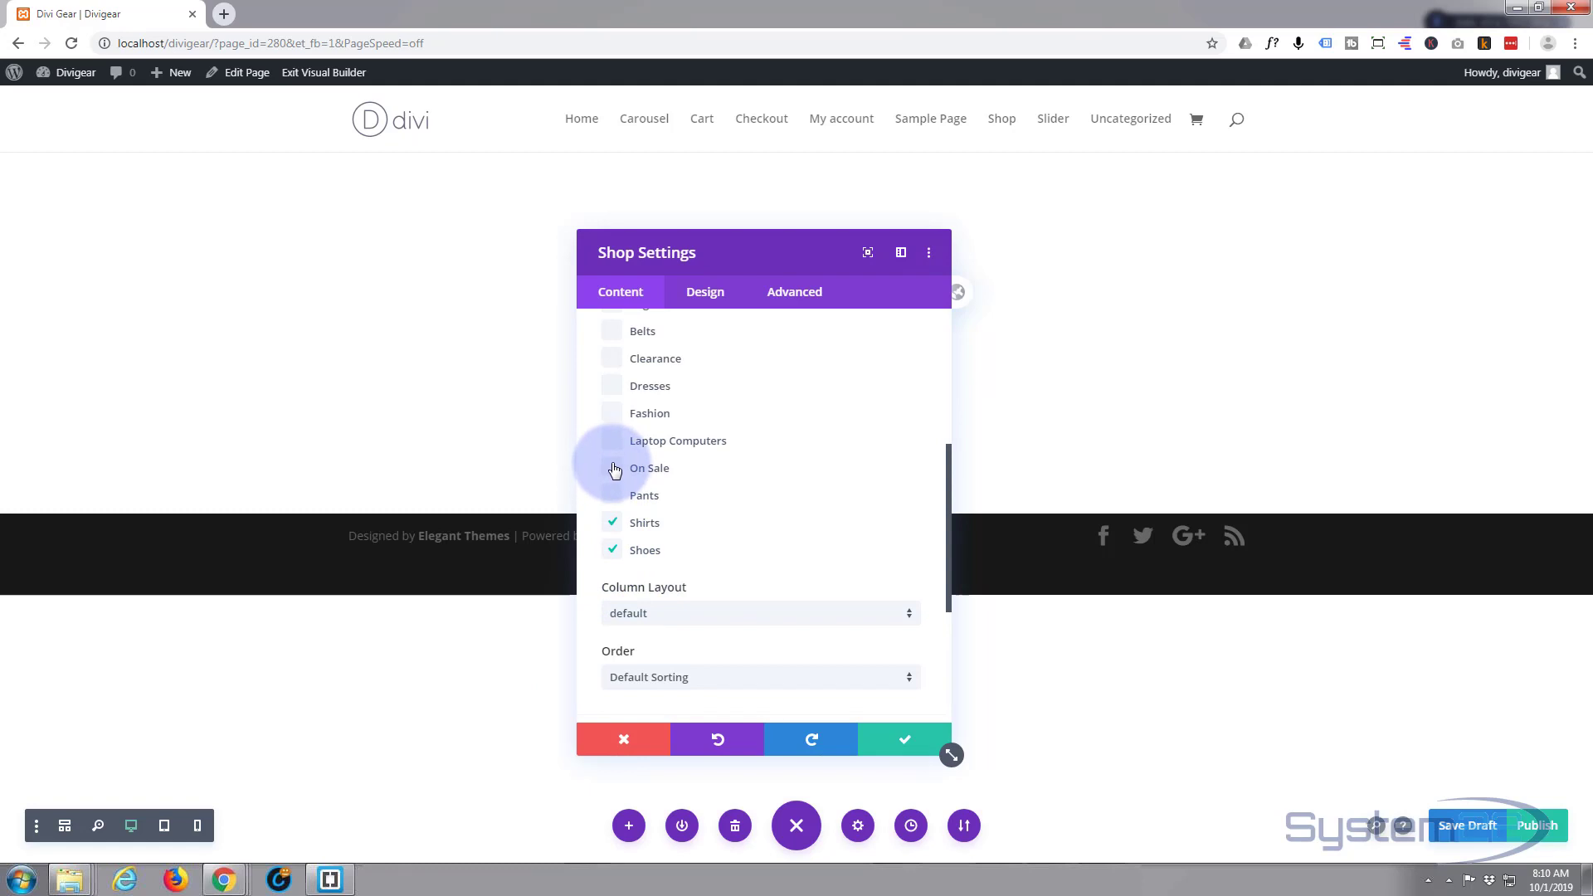
{"action": "left_click", "coordinate": [612, 468]}
{"action": "left_click", "coordinate": [613, 386]}
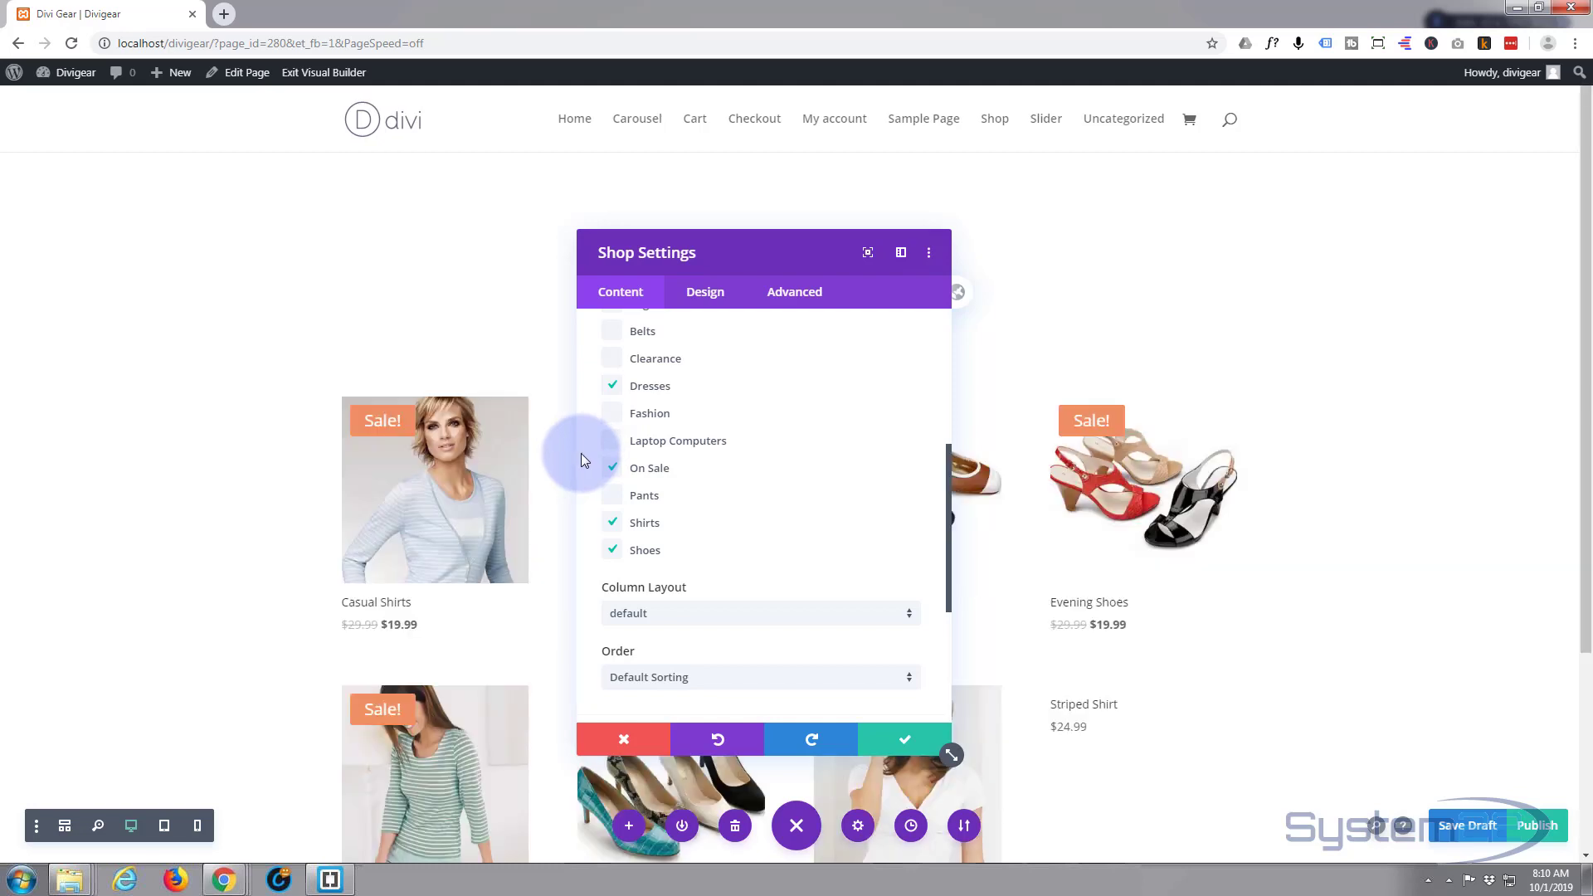
{"action": "left_click", "coordinate": [913, 733]}
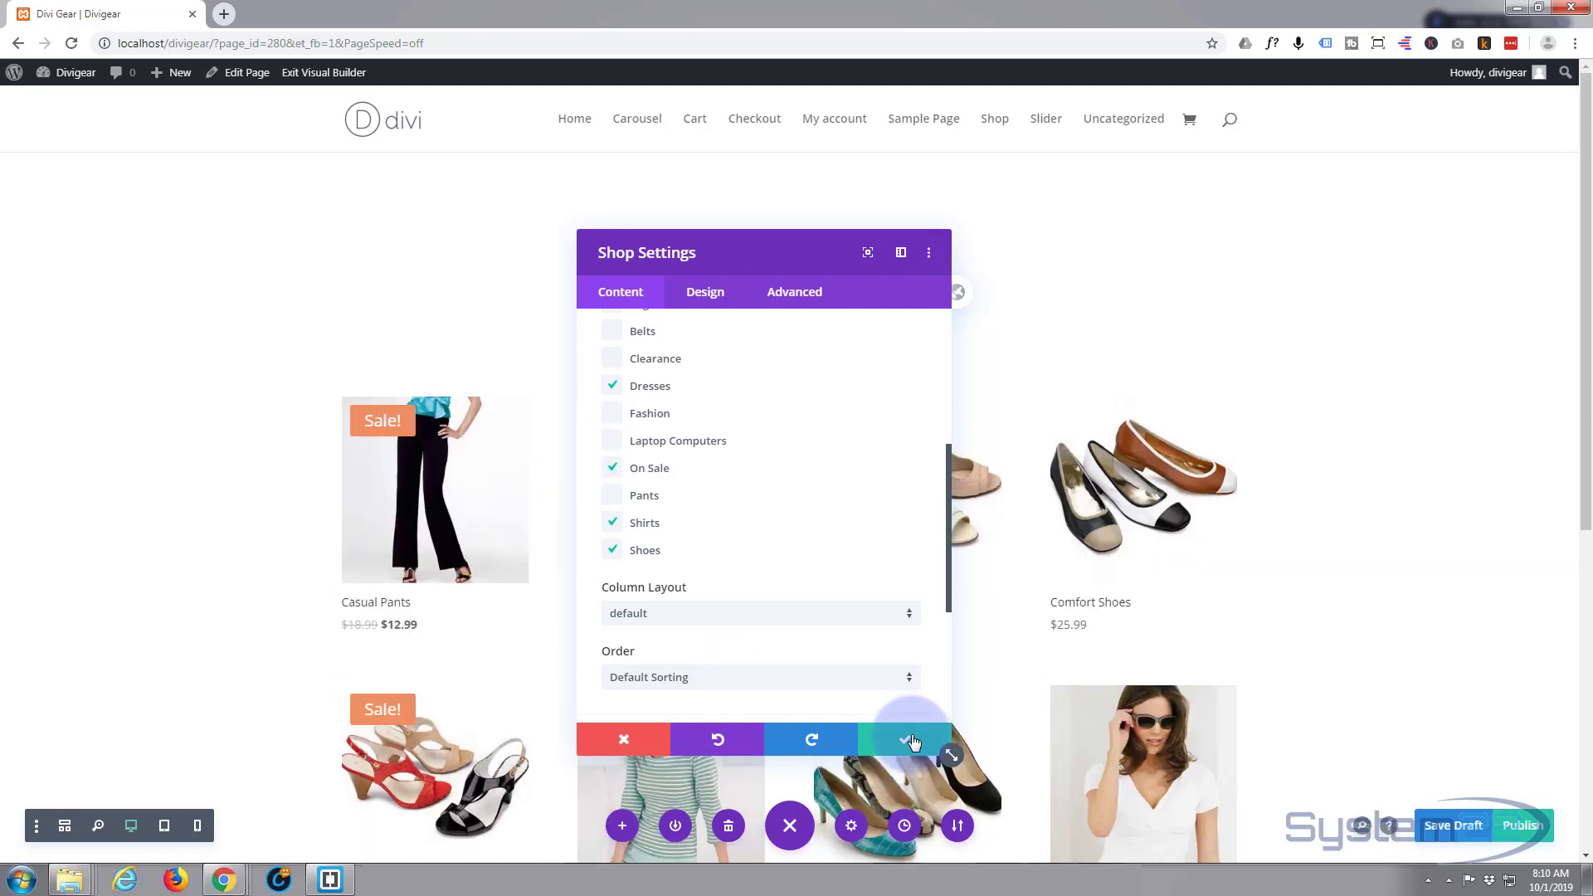
{"action": "scroll", "coordinate": [294, 679], "scroll_direction": "down", "scroll_amount": 6}
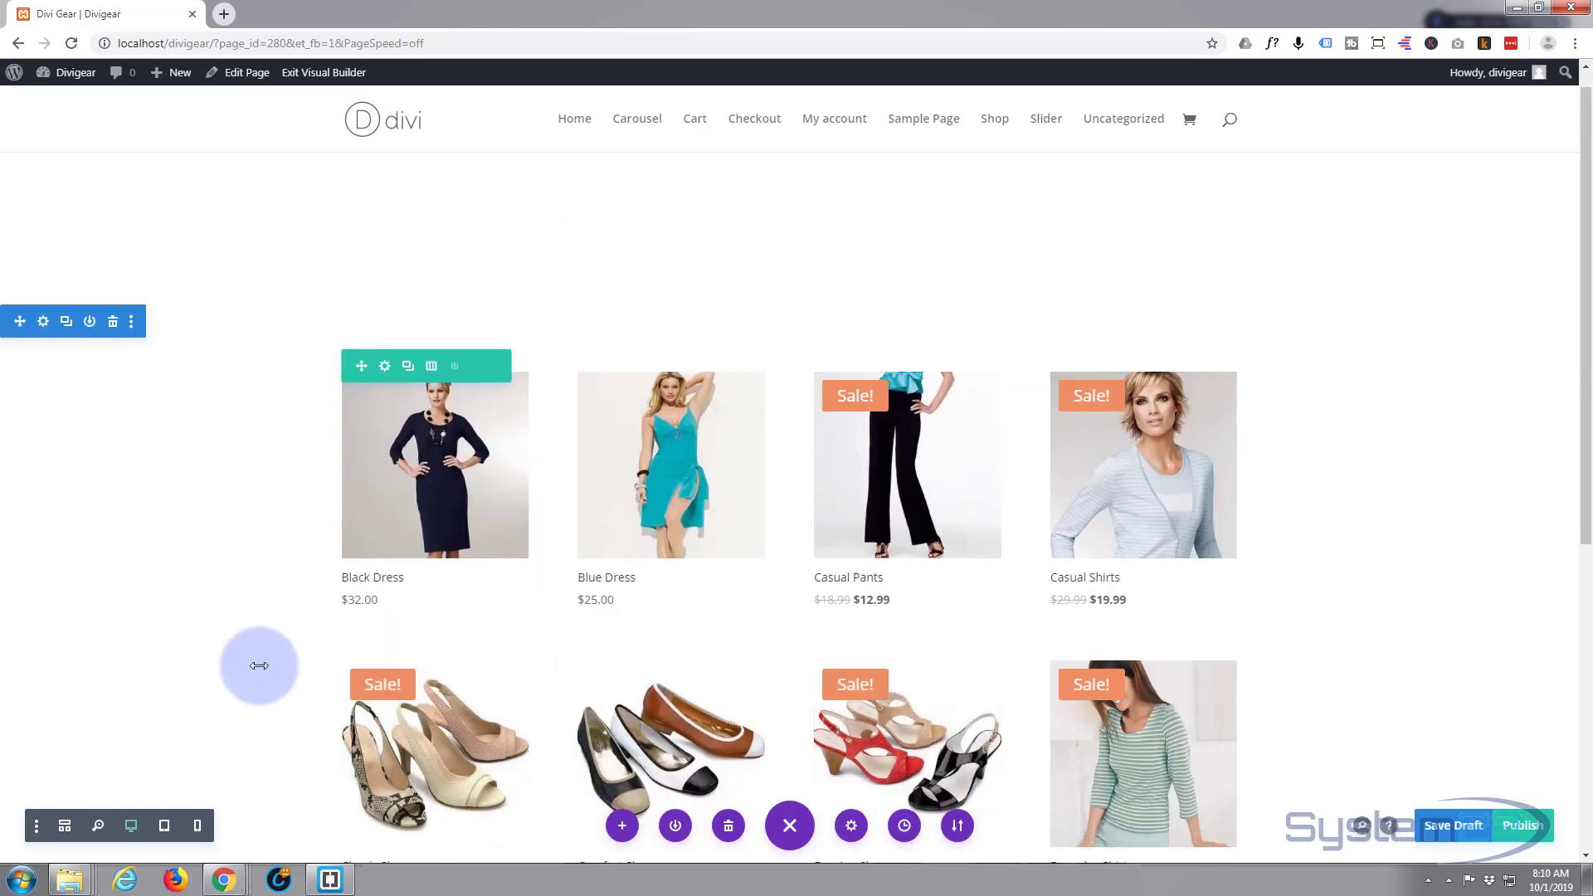
- Reopen the Divi Carousel Settings for the empty module in the top row
{"action": "scroll", "coordinate": [259, 666], "scroll_direction": "down", "scroll_amount": 1}
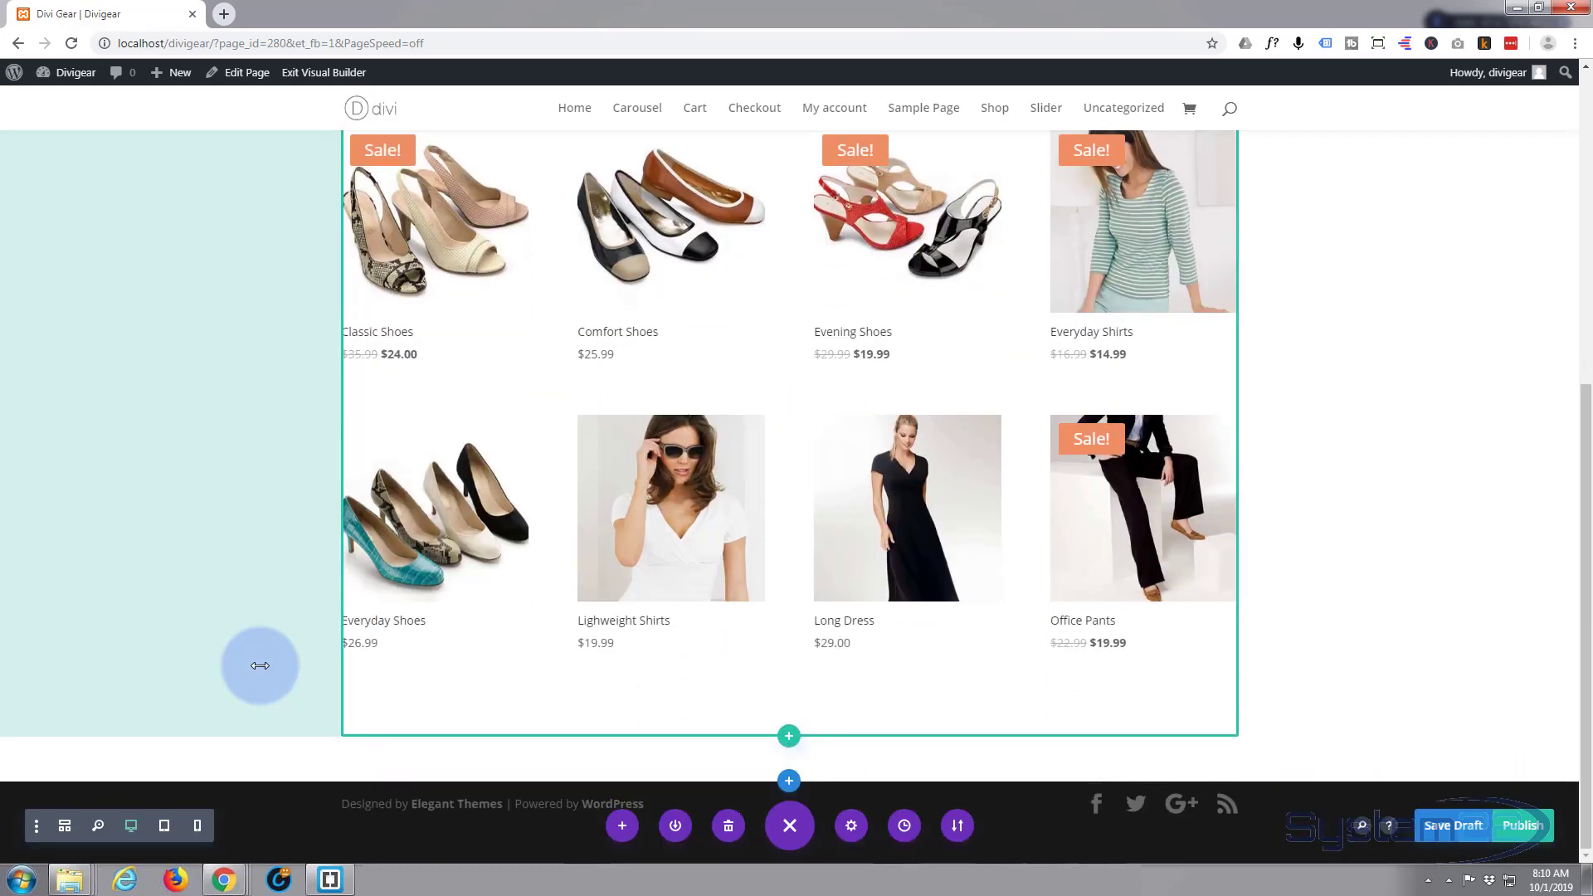
{"action": "scroll", "coordinate": [260, 665], "scroll_direction": "up", "scroll_amount": 7}
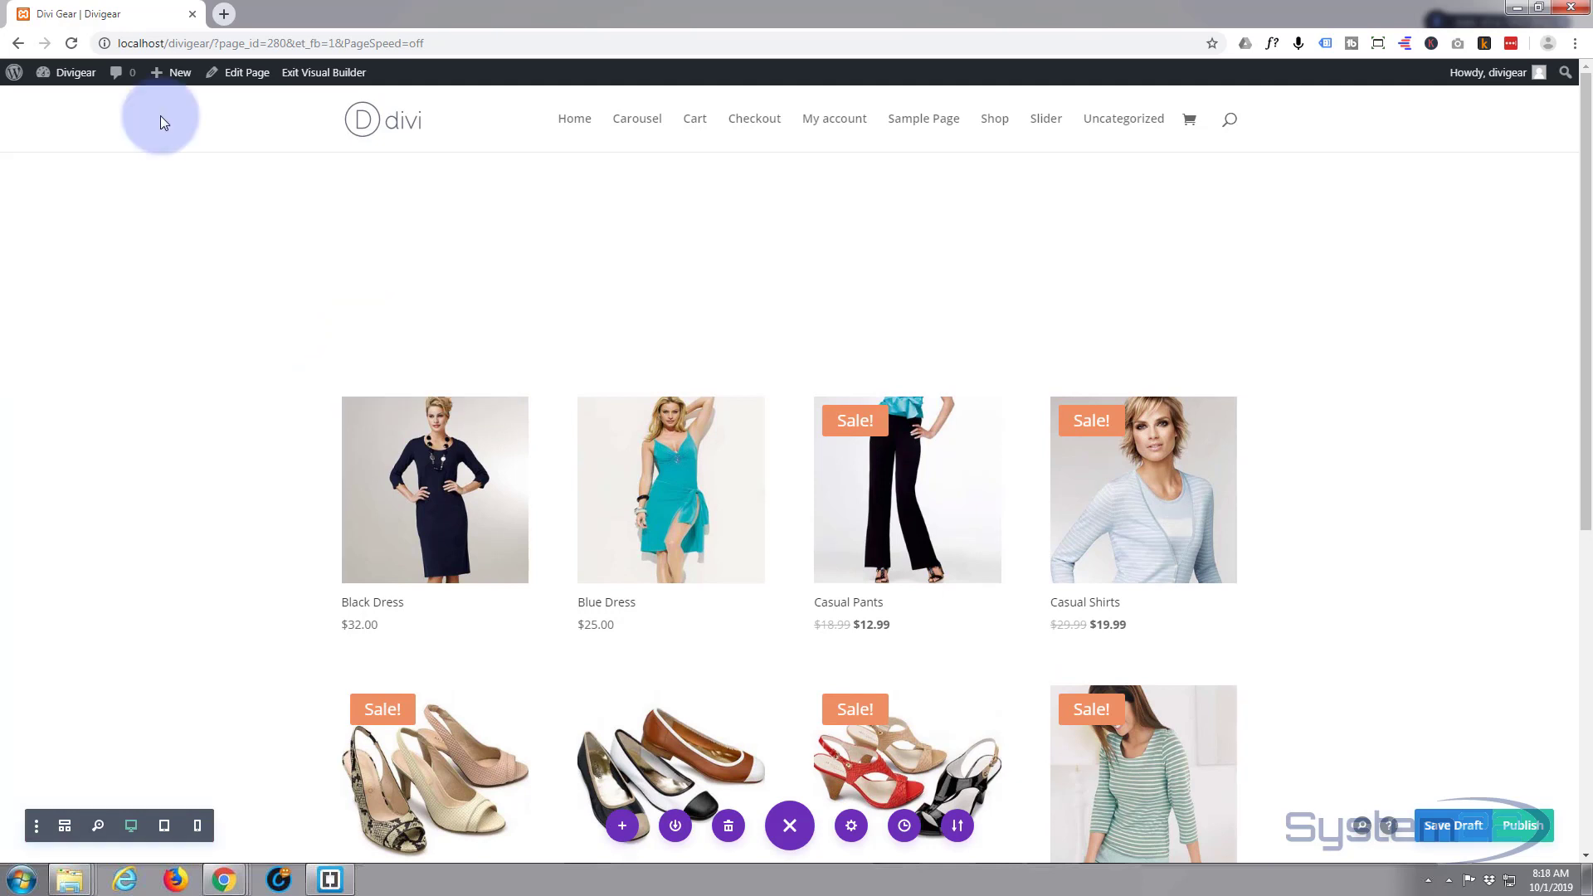
{"action": "mouse_move", "coordinate": [107, 167]}
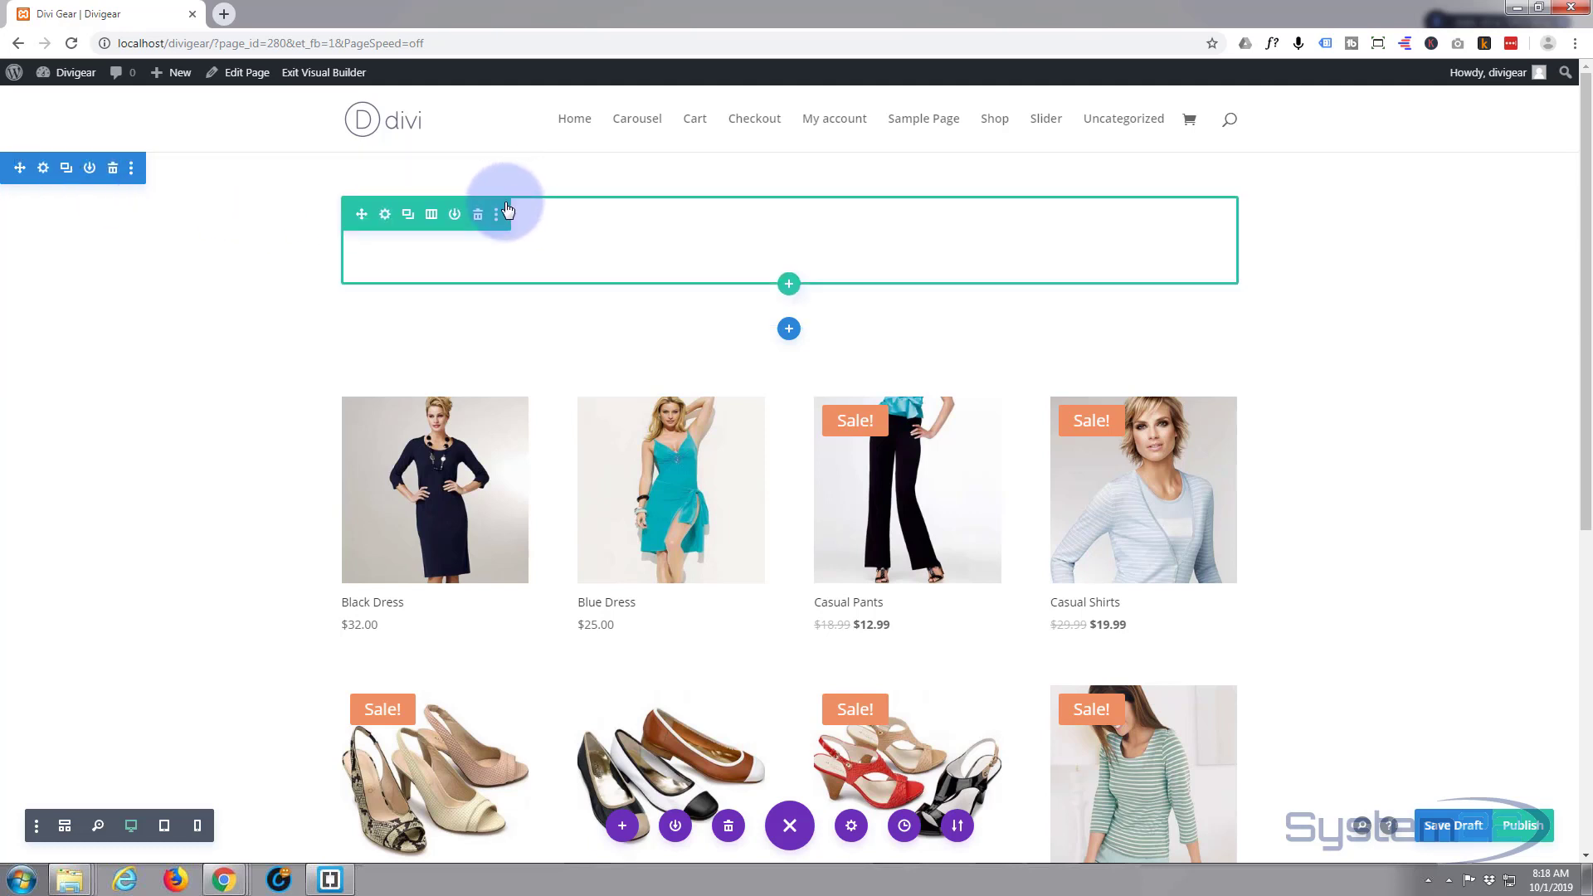
{"action": "mouse_move", "coordinate": [736, 238]}
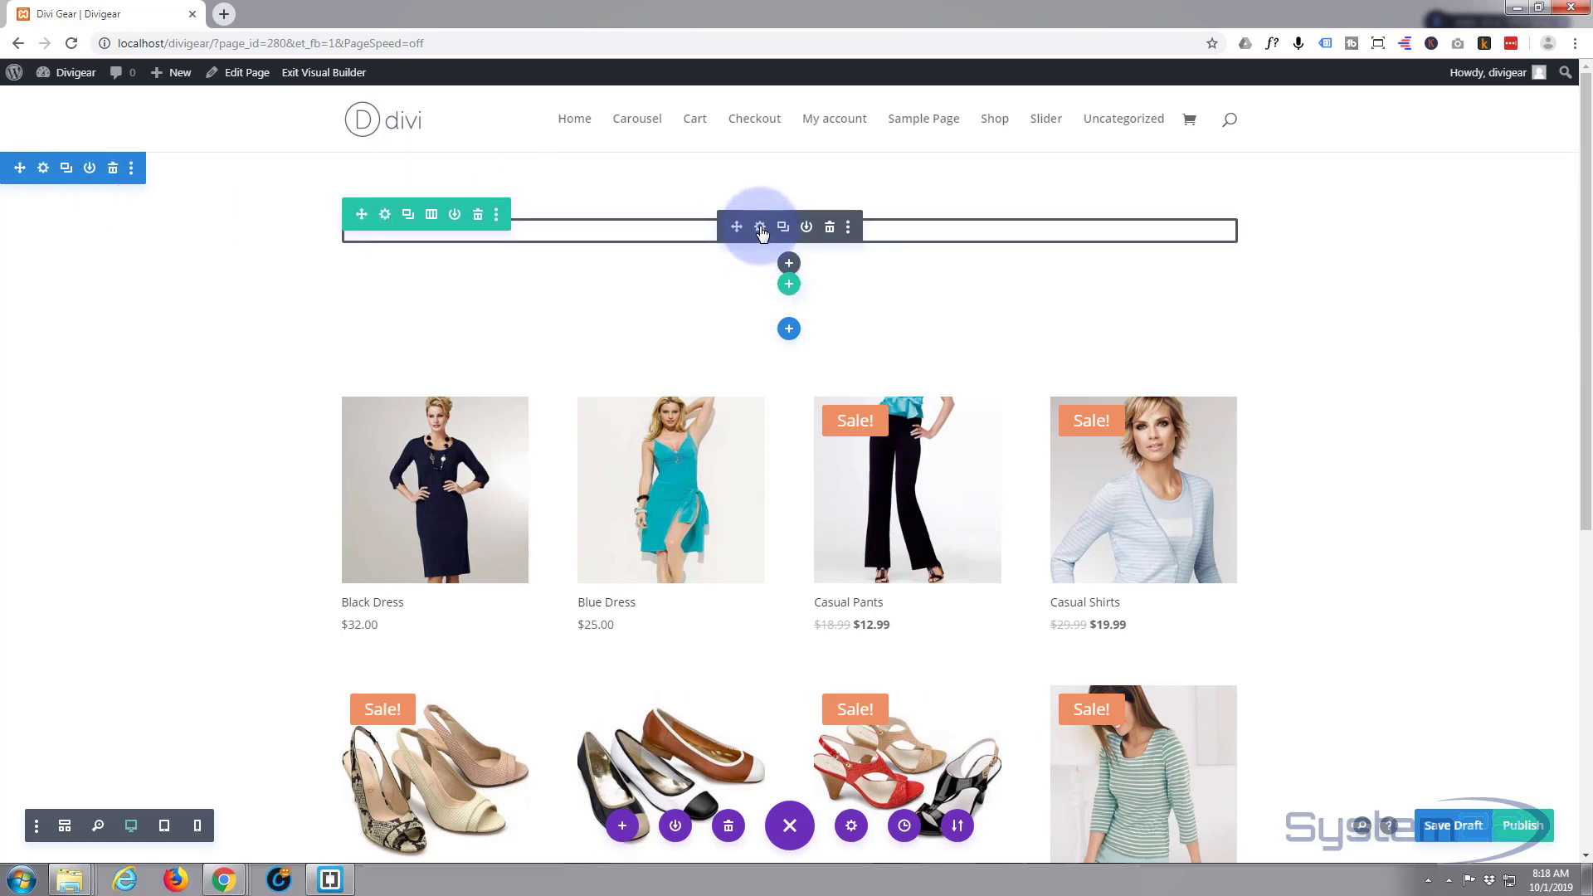
{"action": "left_click", "coordinate": [761, 229]}
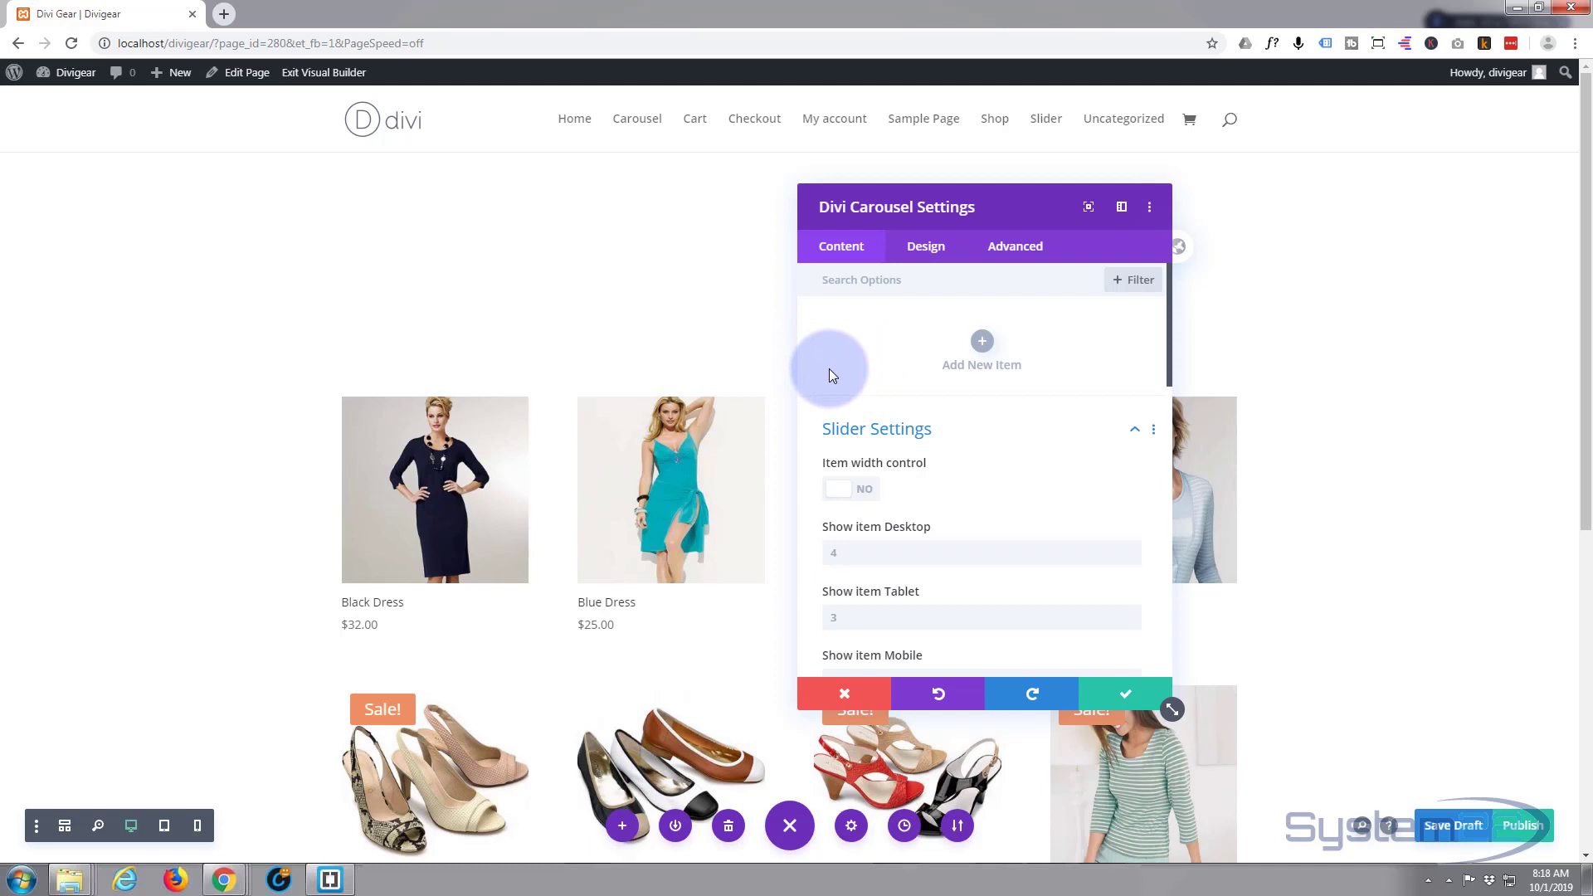
- Add a carousel item titled 'Stripes', subtitled 'Fashion Show', with text 'Latest designs from the catwalk'
{"action": "left_click", "coordinate": [982, 345]}
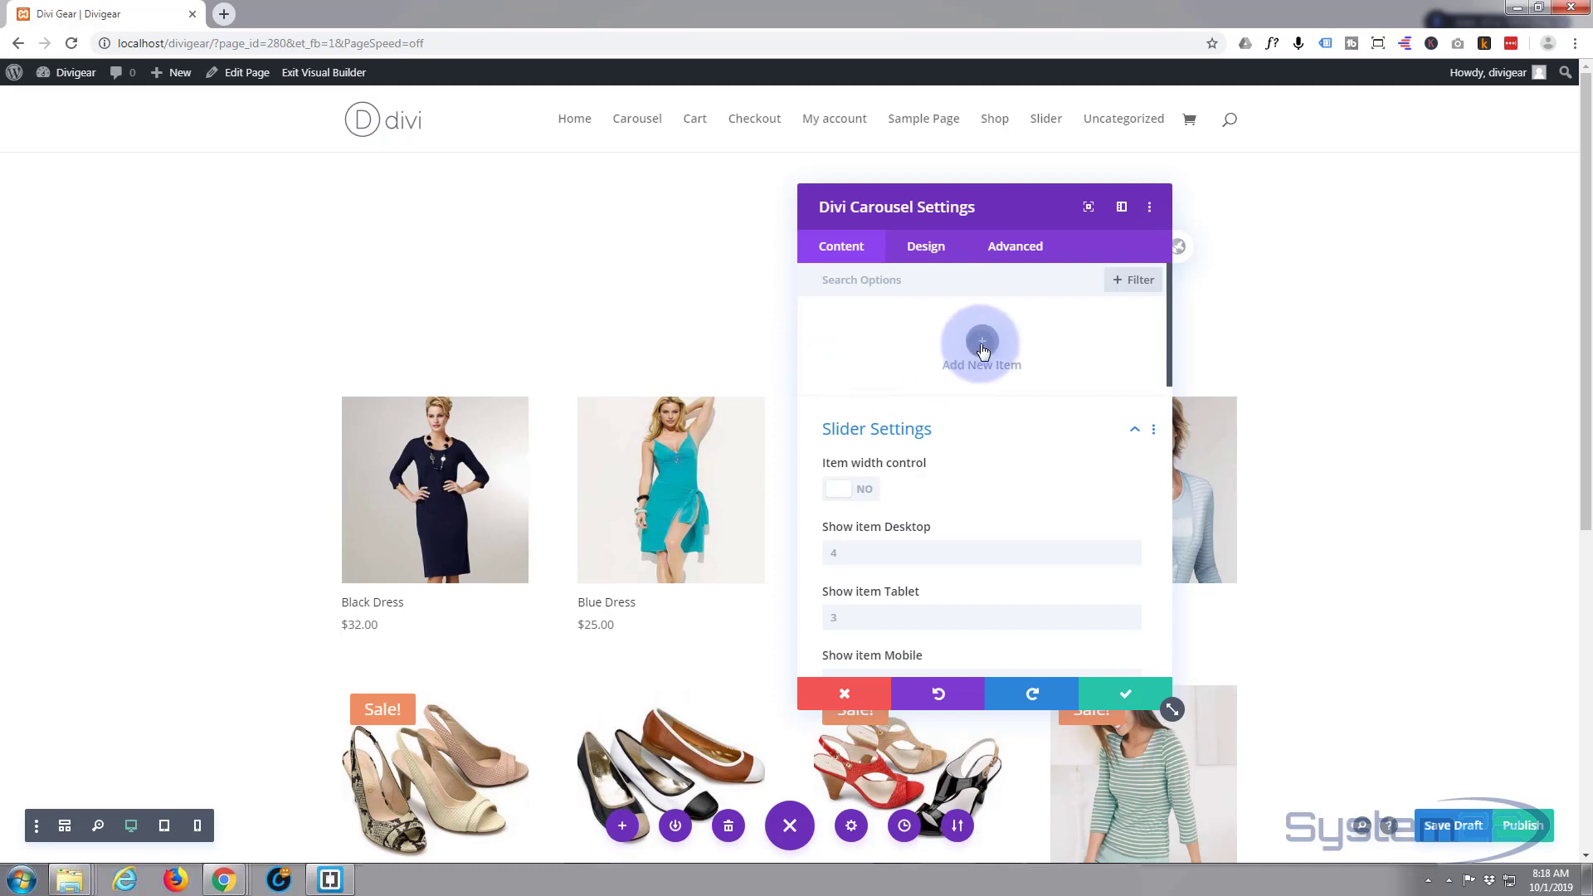
{"action": "left_click", "coordinate": [876, 378]}
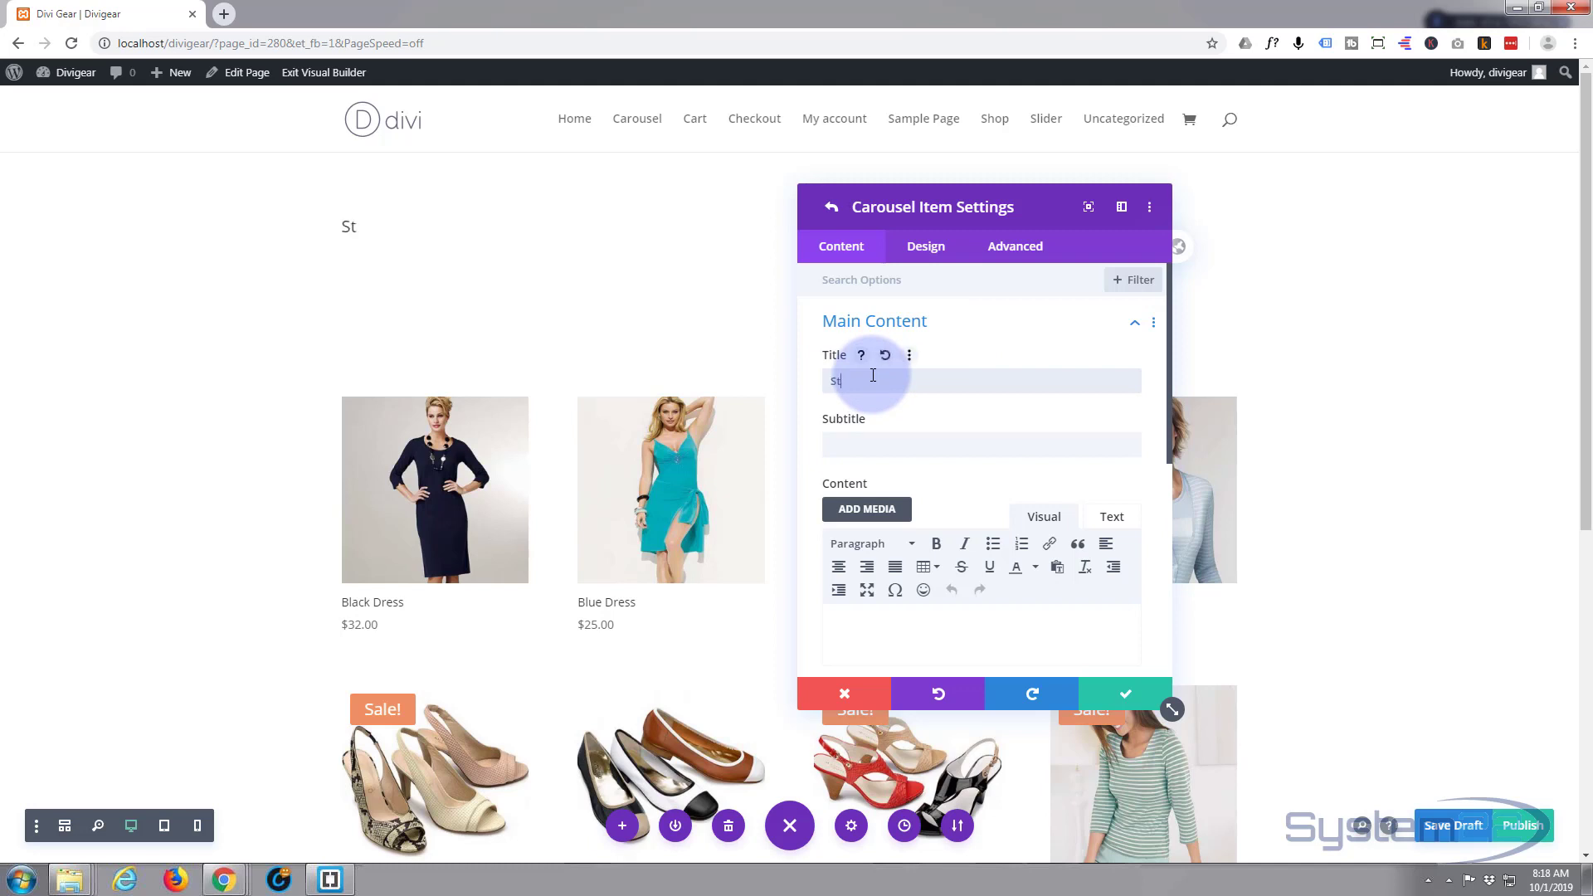
{"action": "type", "text": "Stripes"}
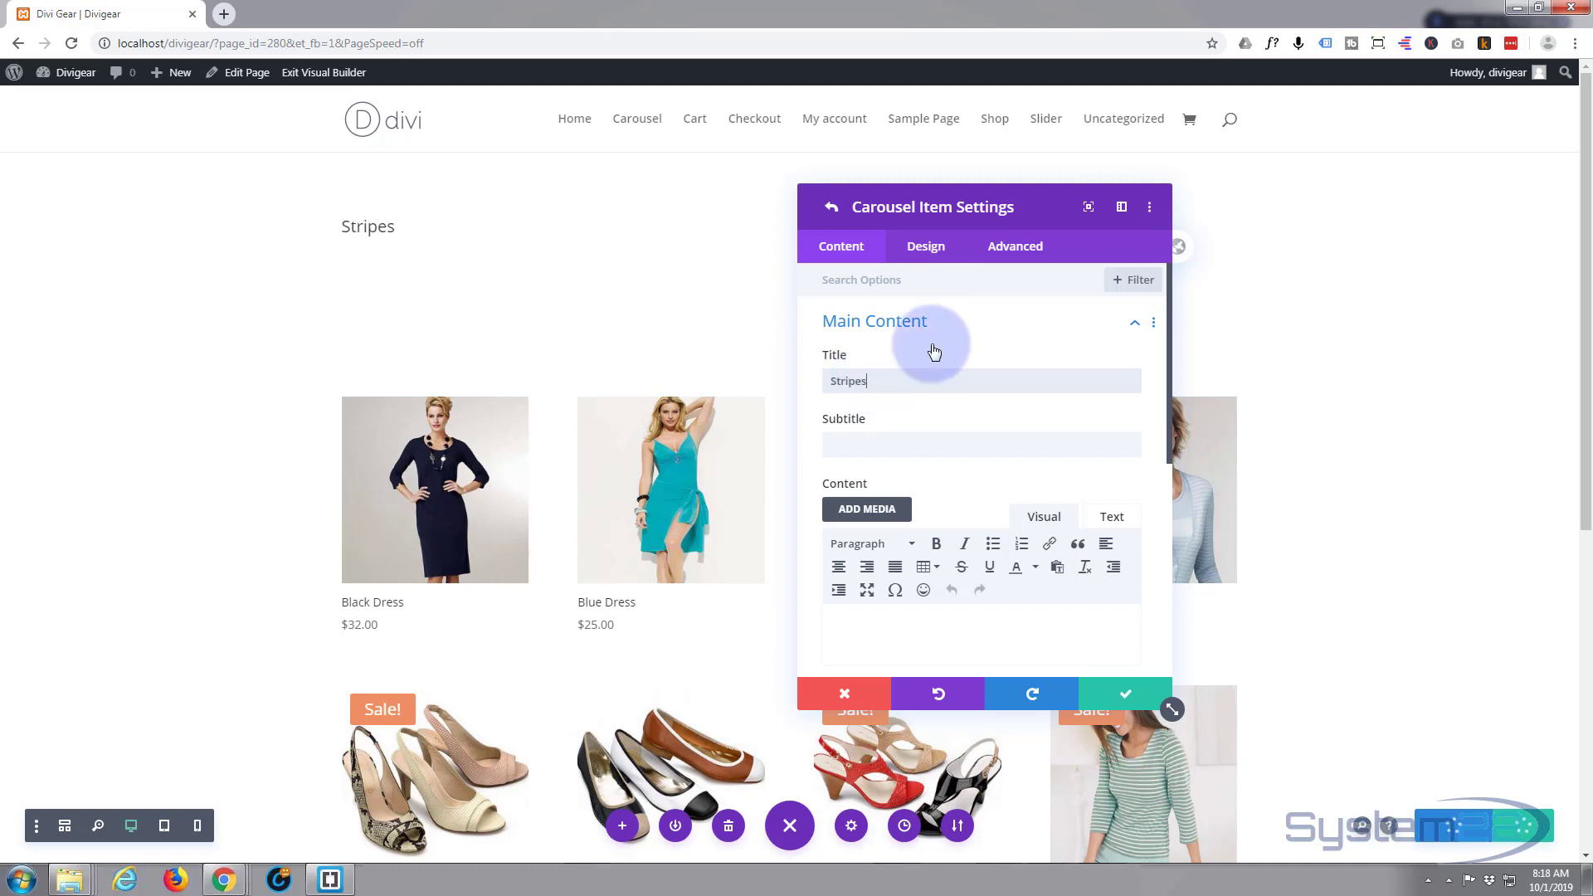
{"action": "left_click", "coordinate": [846, 443]}
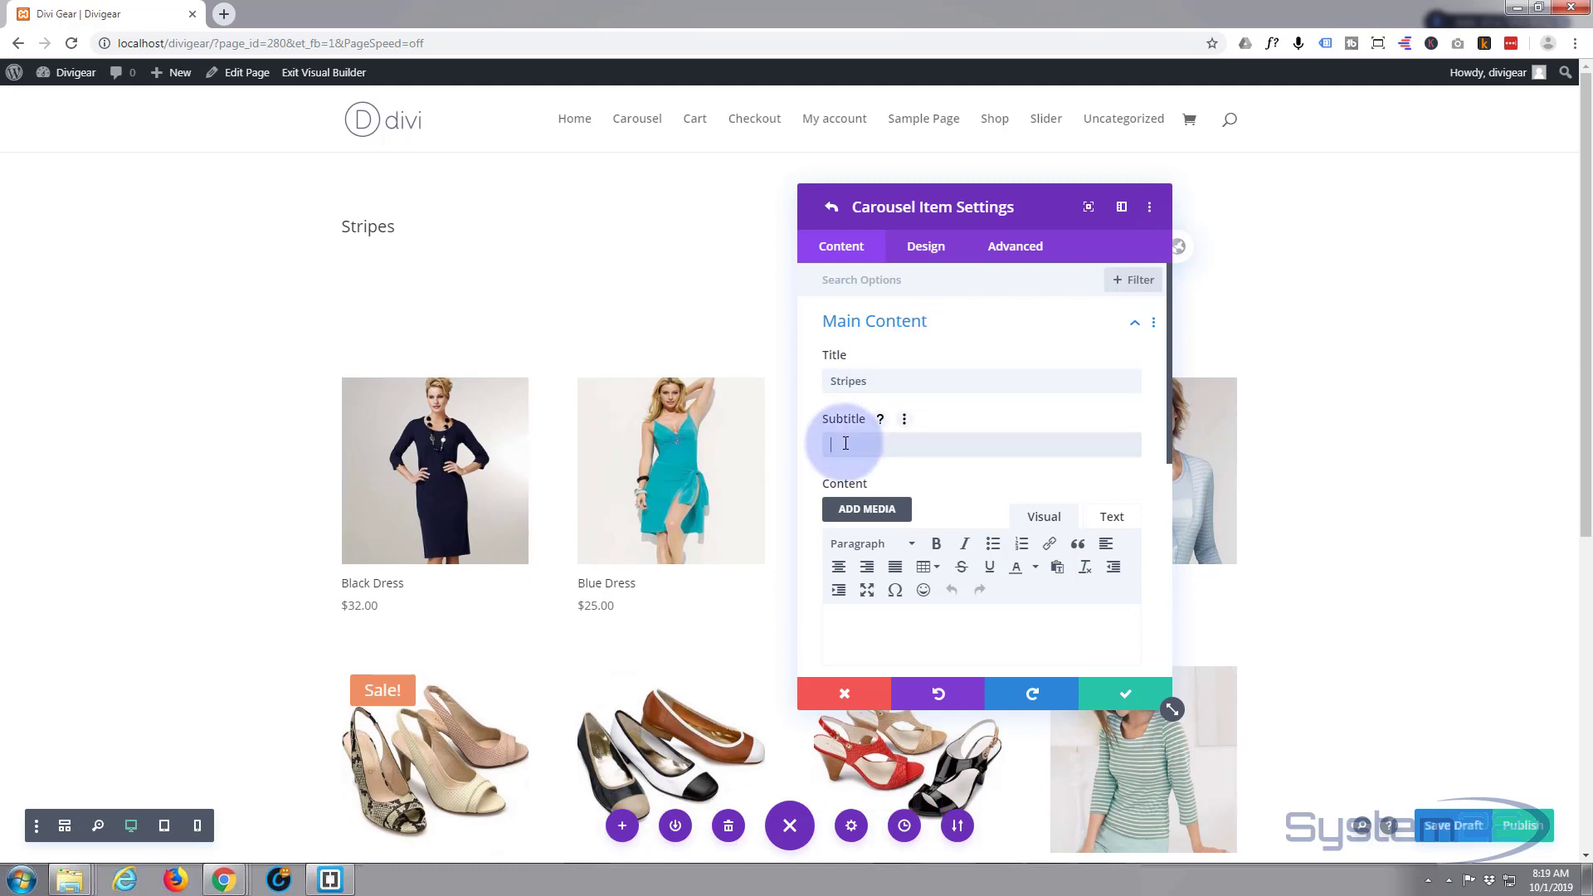
{"action": "type", "text": "Fashion Show"}
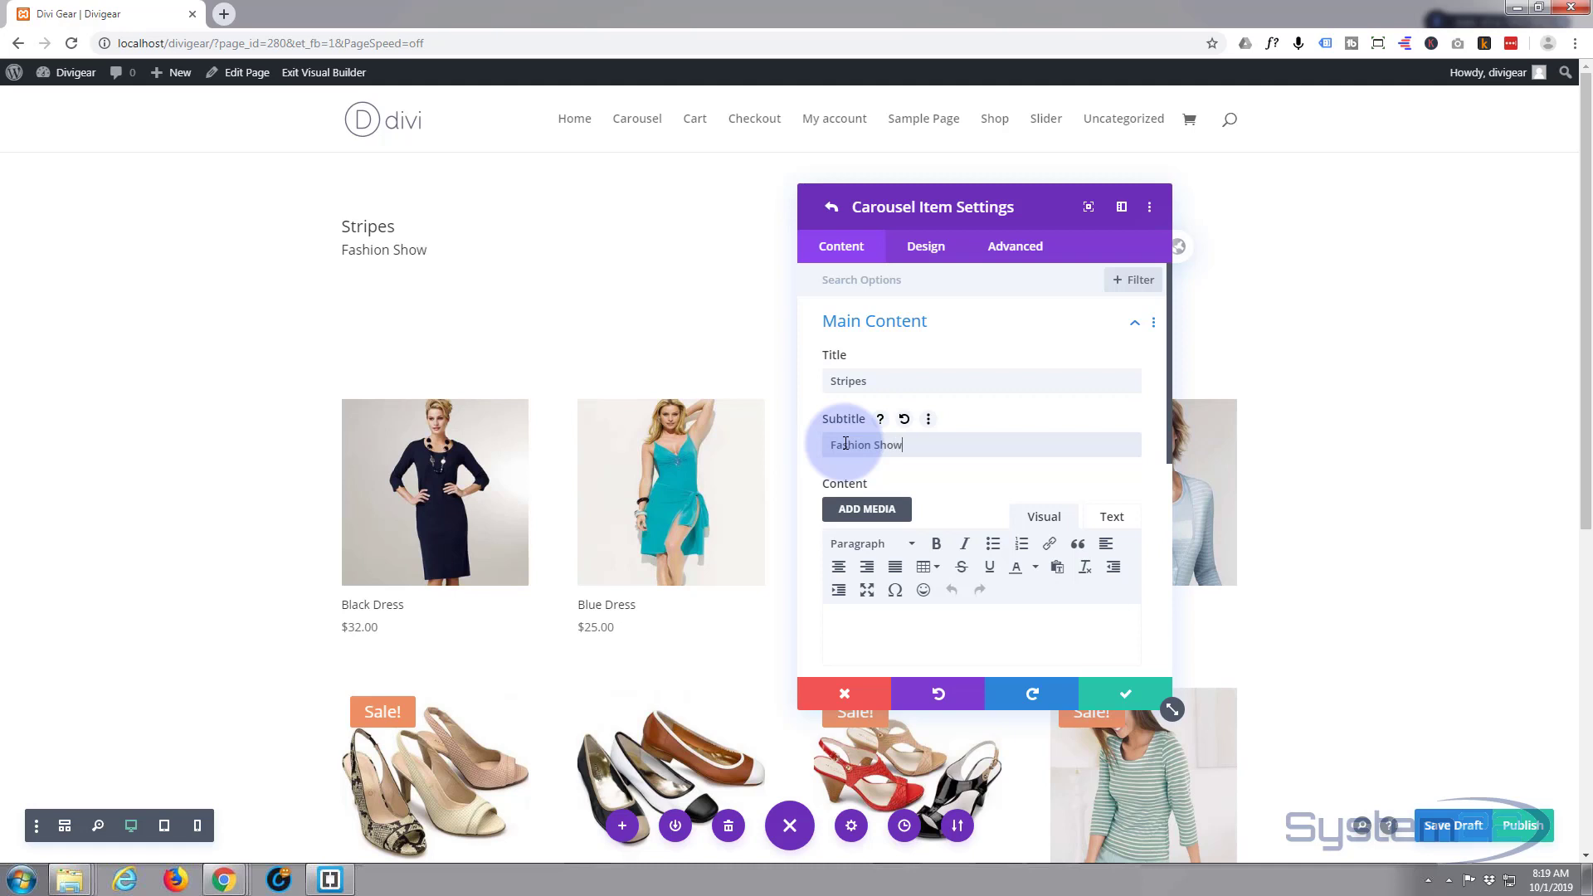
{"action": "scroll", "coordinate": [879, 388], "scroll_direction": "down", "scroll_amount": 2}
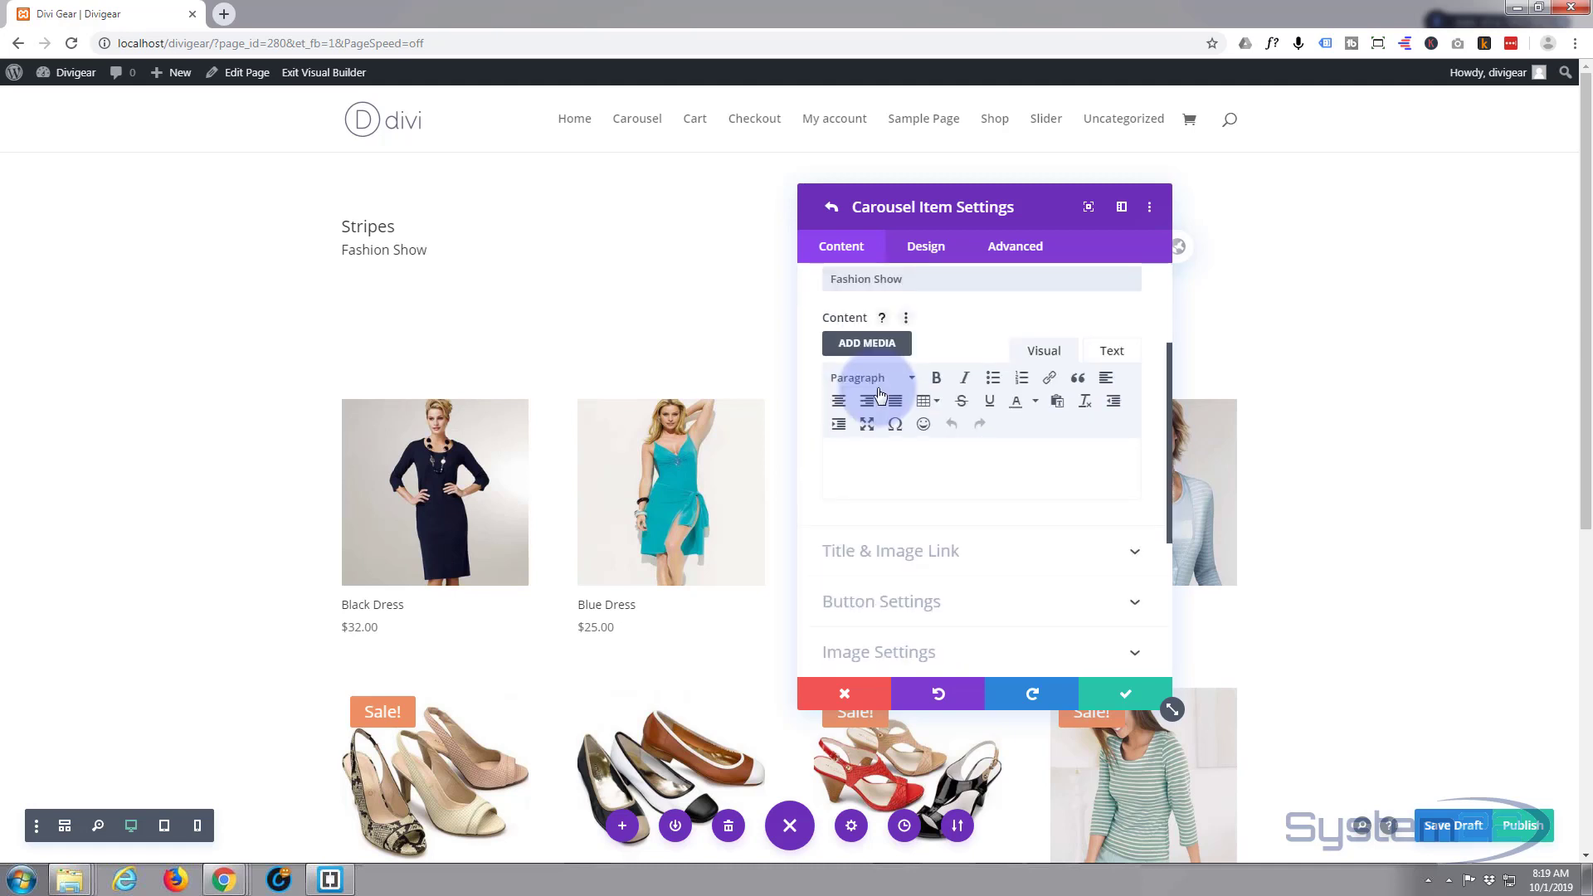
{"action": "scroll", "coordinate": [878, 392], "scroll_direction": "down", "scroll_amount": 1}
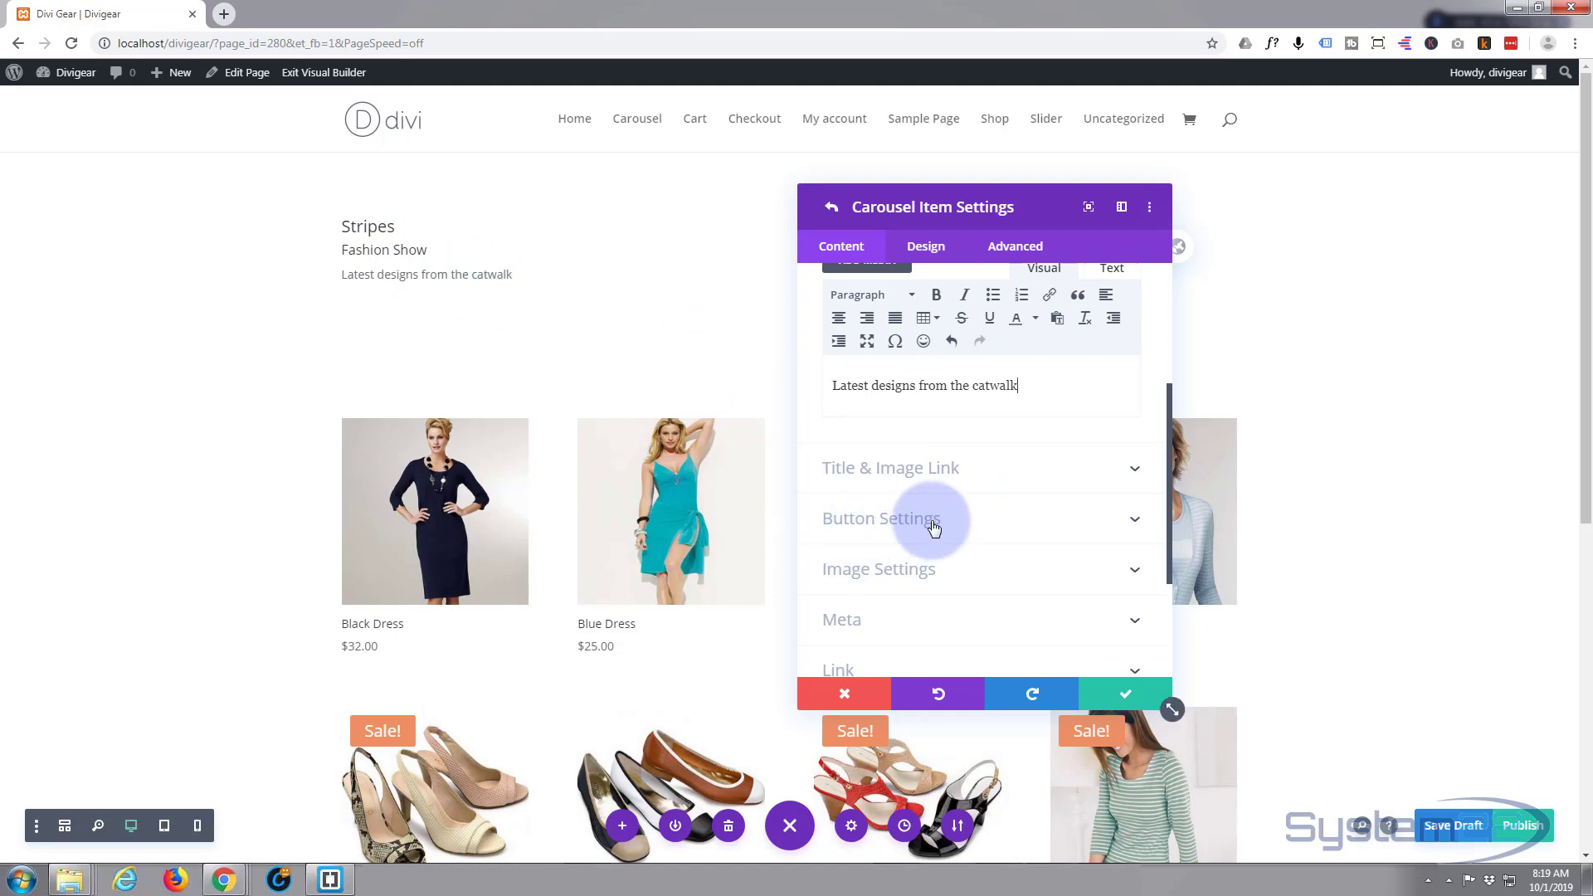
{"action": "scroll", "coordinate": [931, 528], "scroll_direction": "up", "scroll_amount": 1}
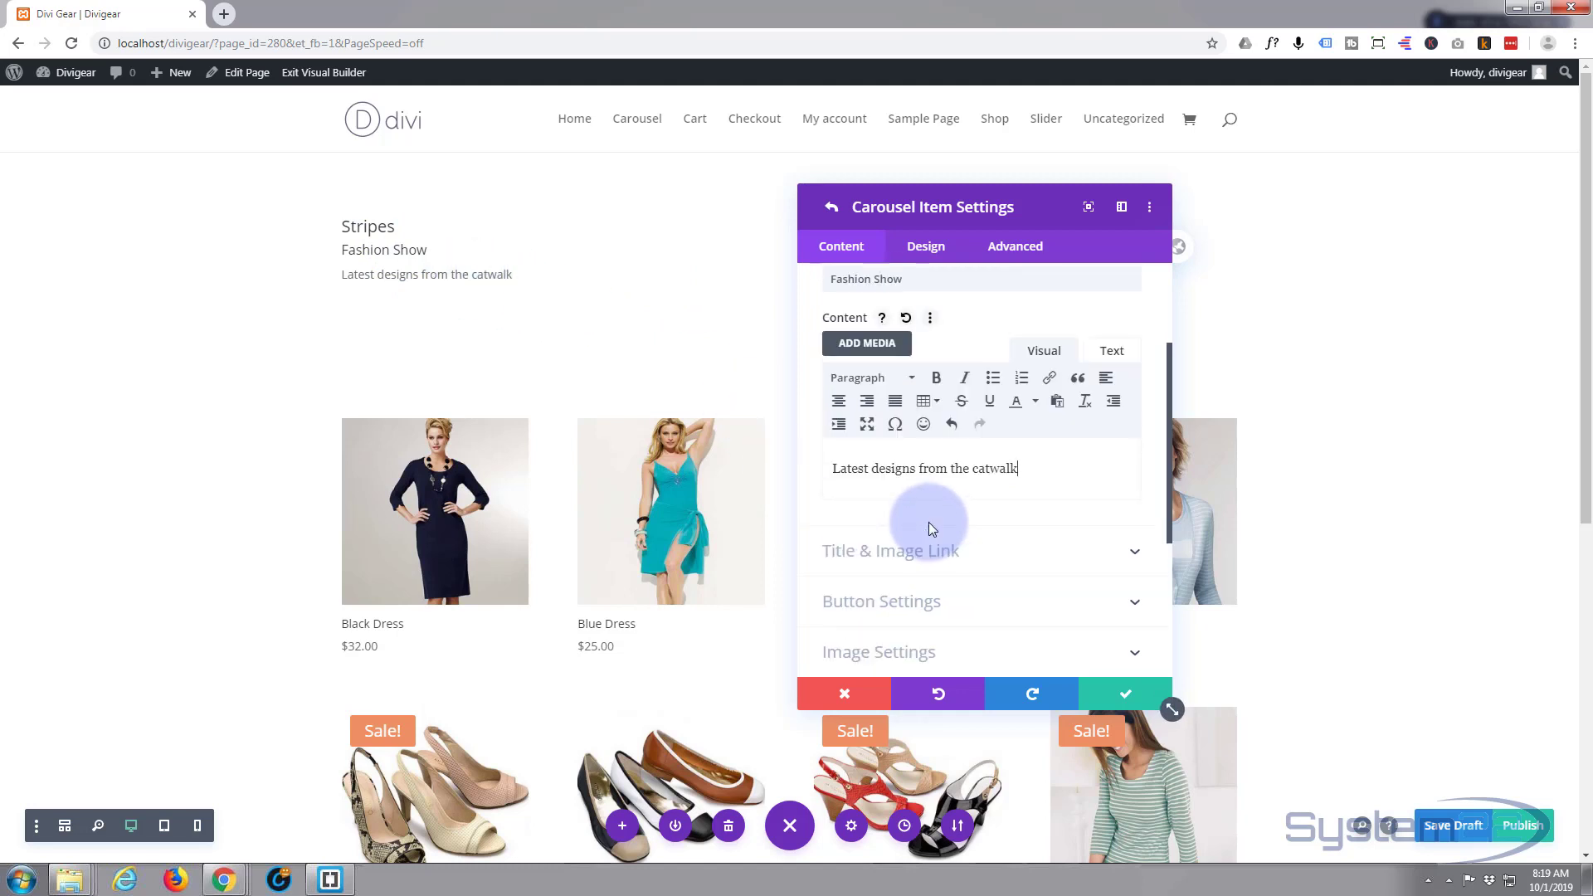
{"action": "scroll", "coordinate": [931, 527], "scroll_direction": "up", "scroll_amount": 2}
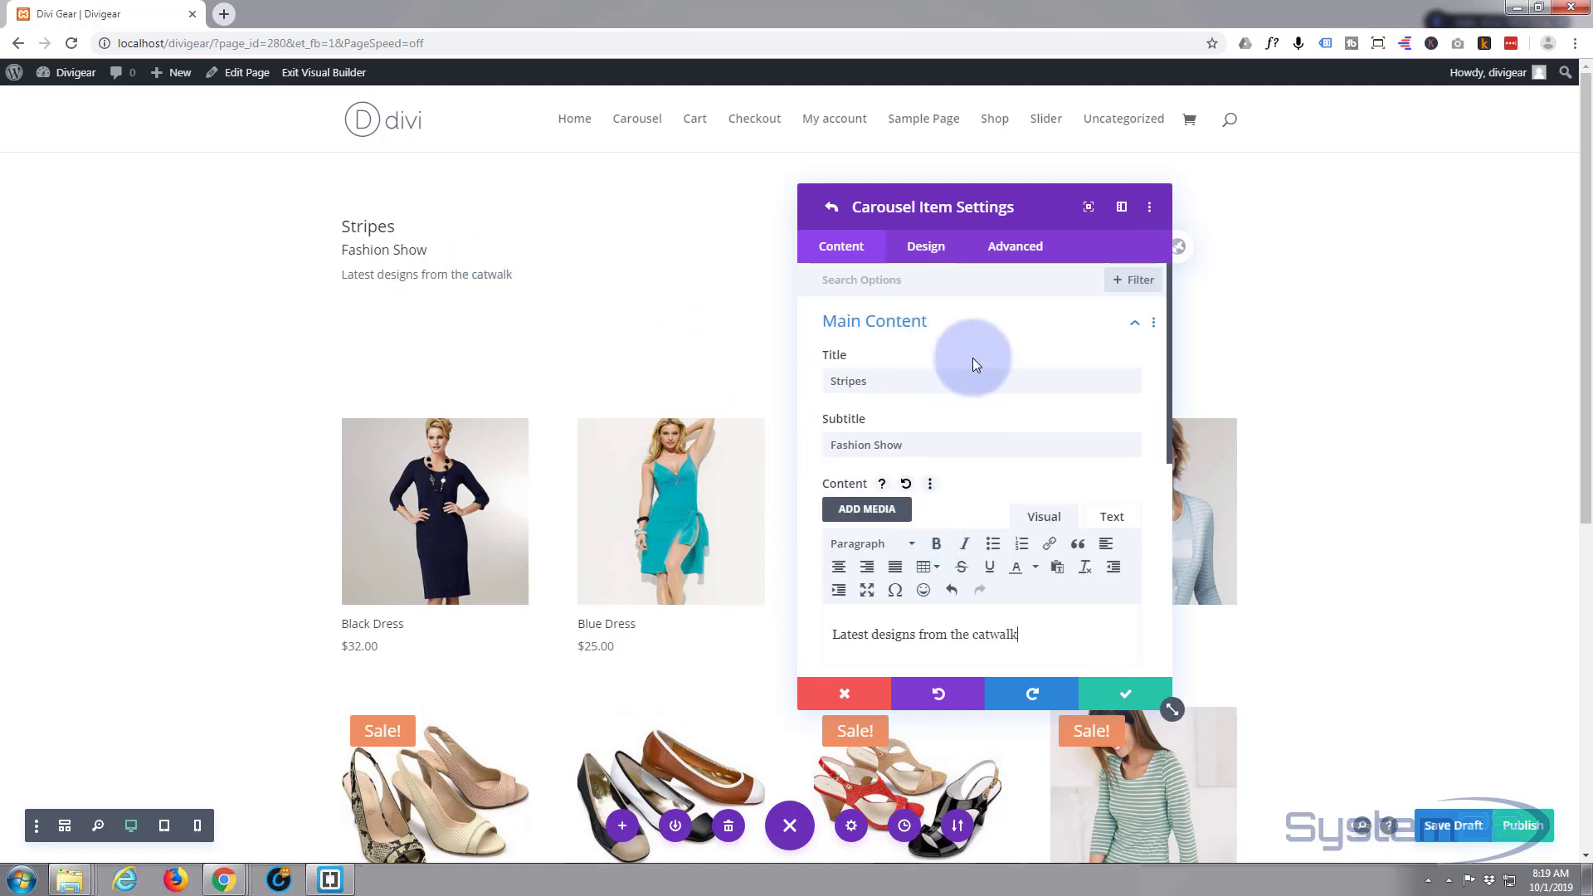
- Set the Stripes item's image to shirt4.jpg, the green striped shirt photo
{"action": "left_click", "coordinate": [1031, 325]}
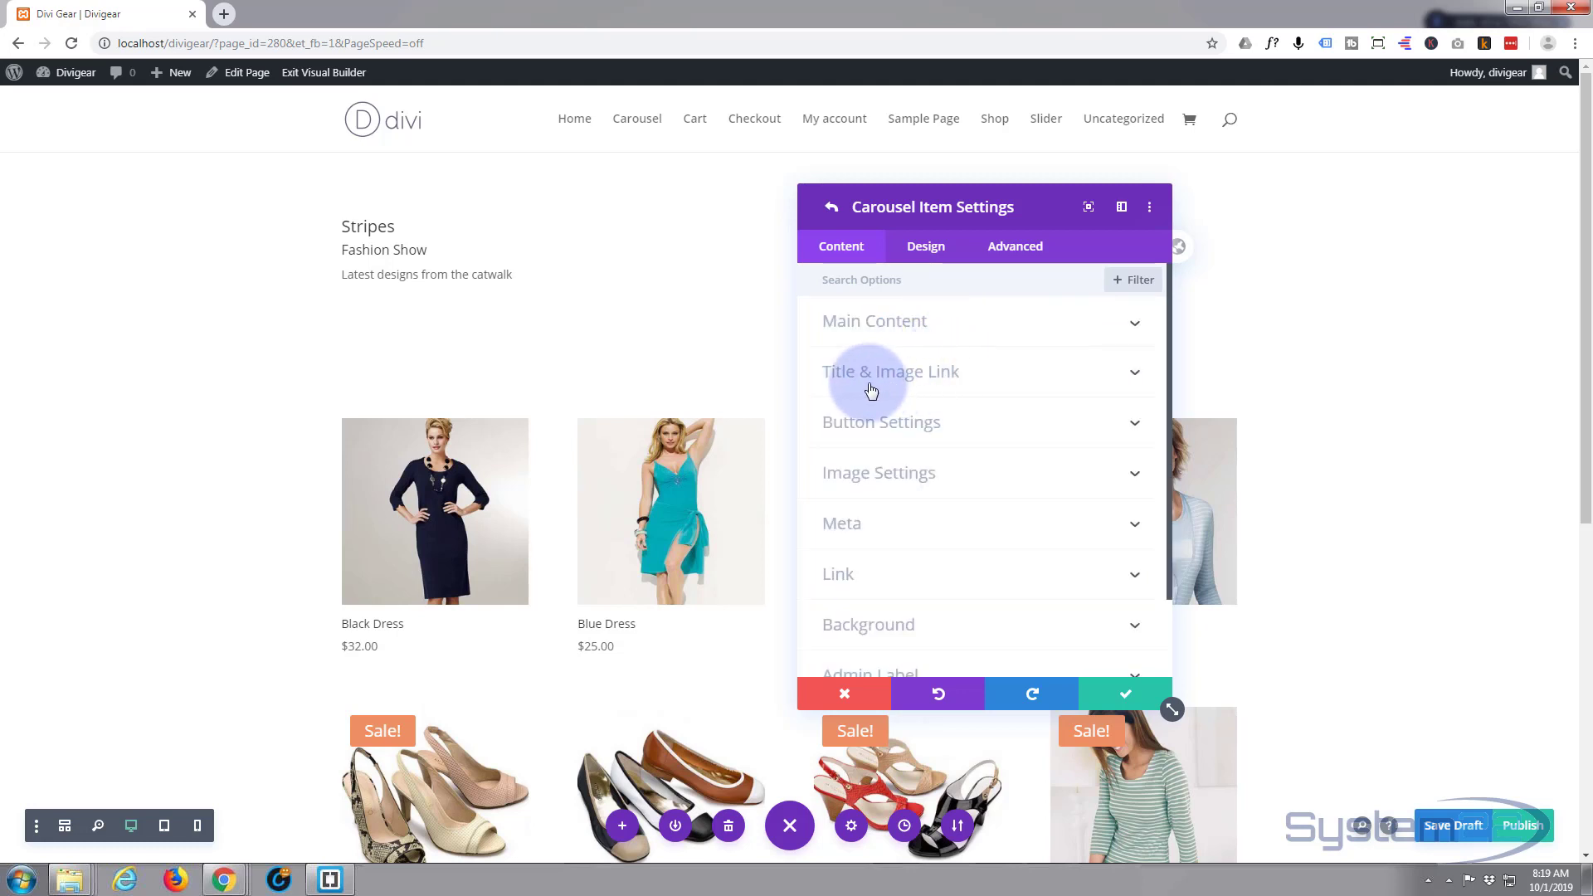
{"action": "left_click", "coordinate": [949, 480]}
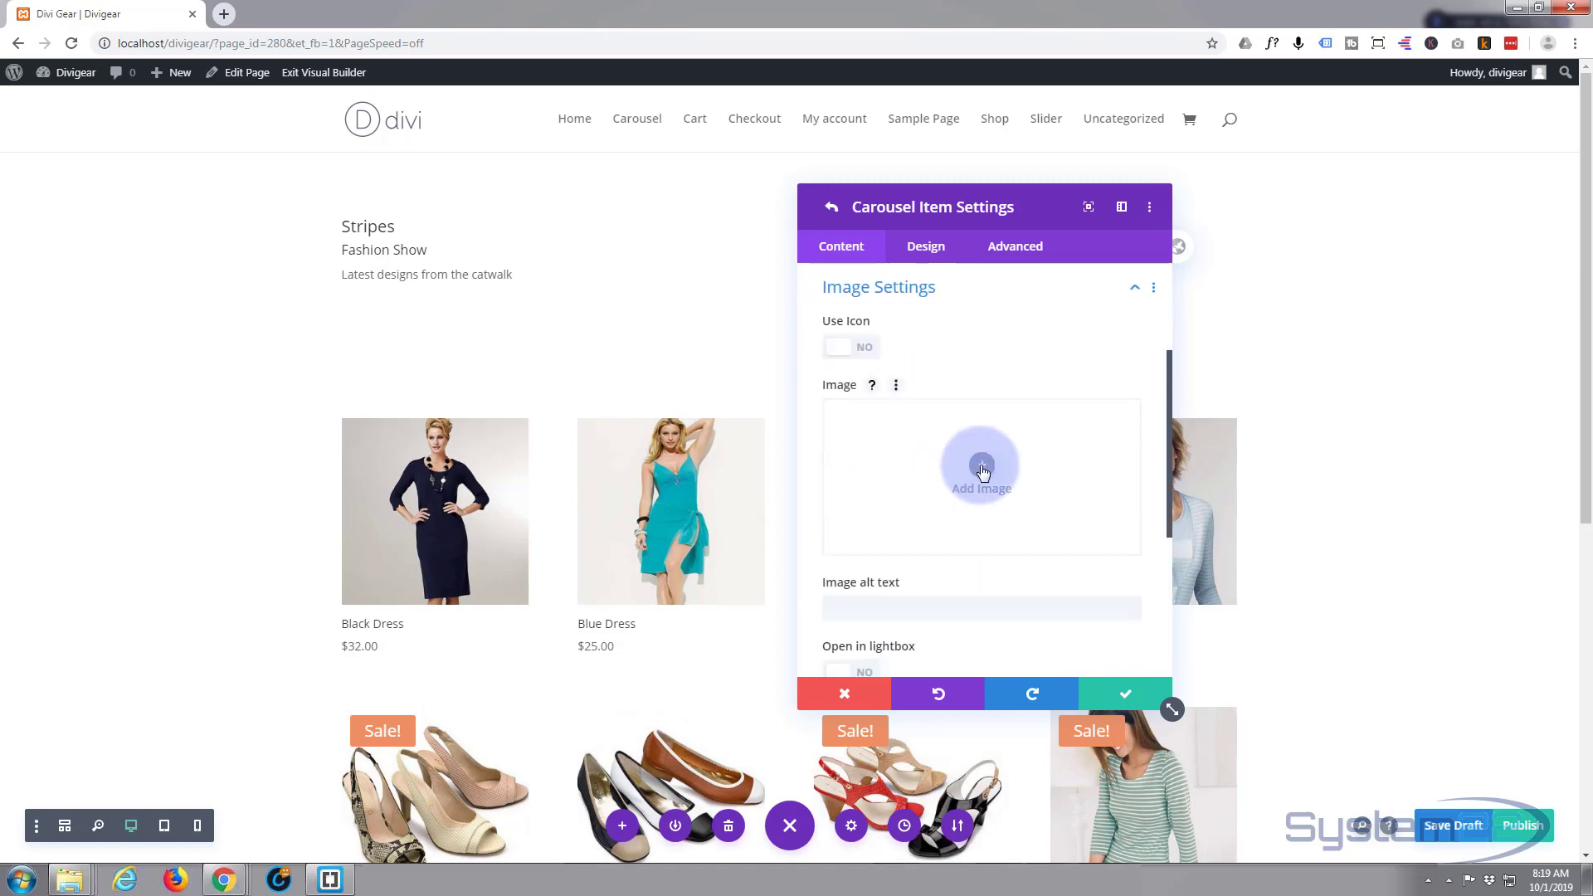
{"action": "left_click", "coordinate": [982, 466]}
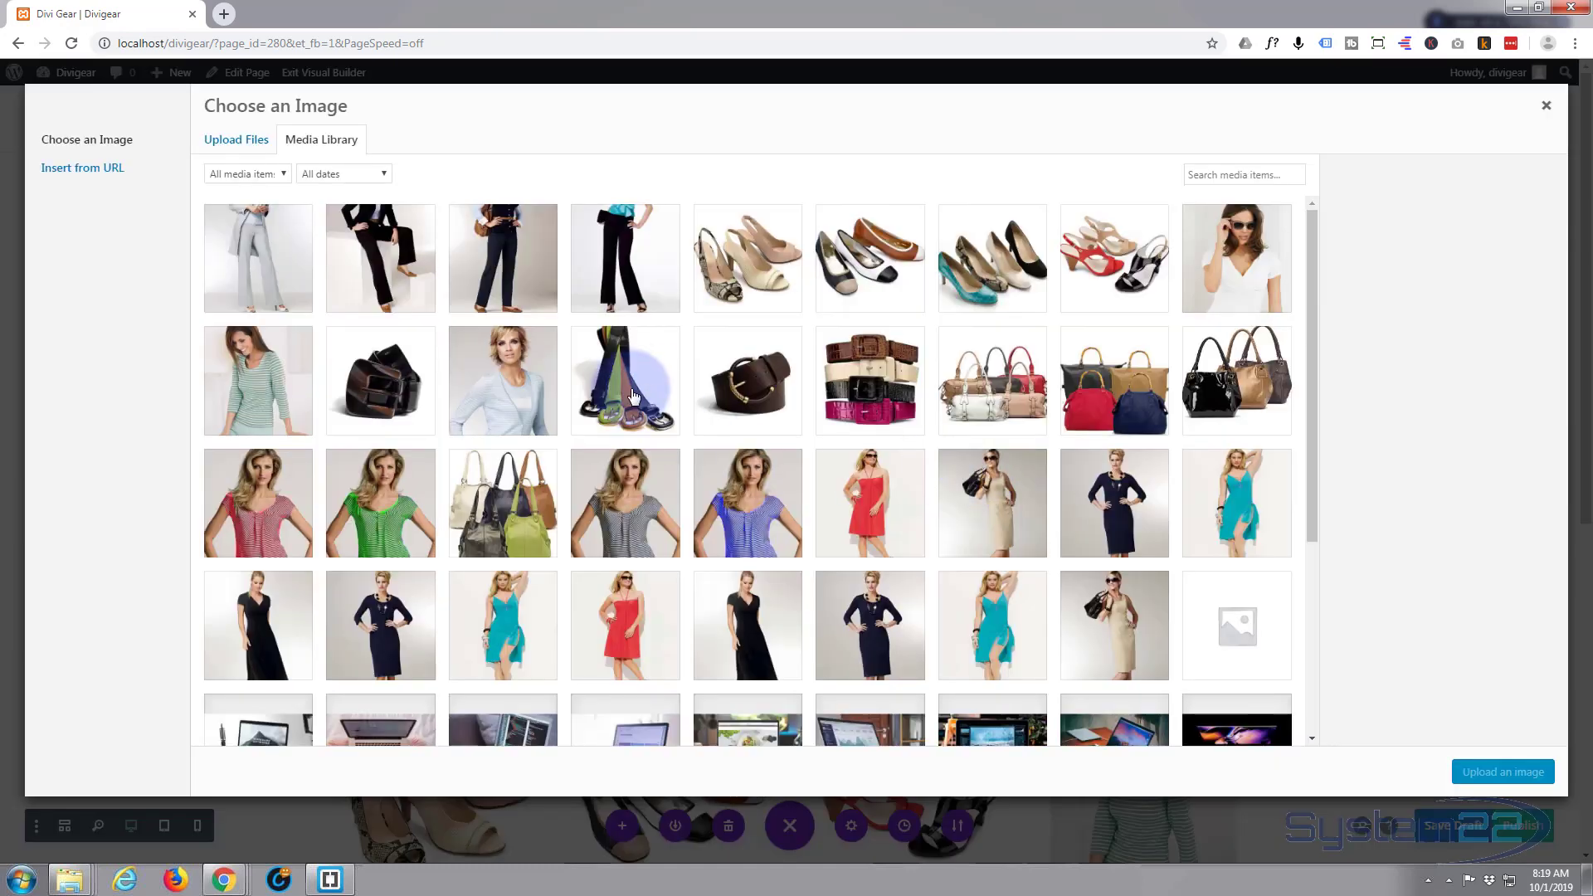
{"action": "left_click", "coordinate": [249, 348]}
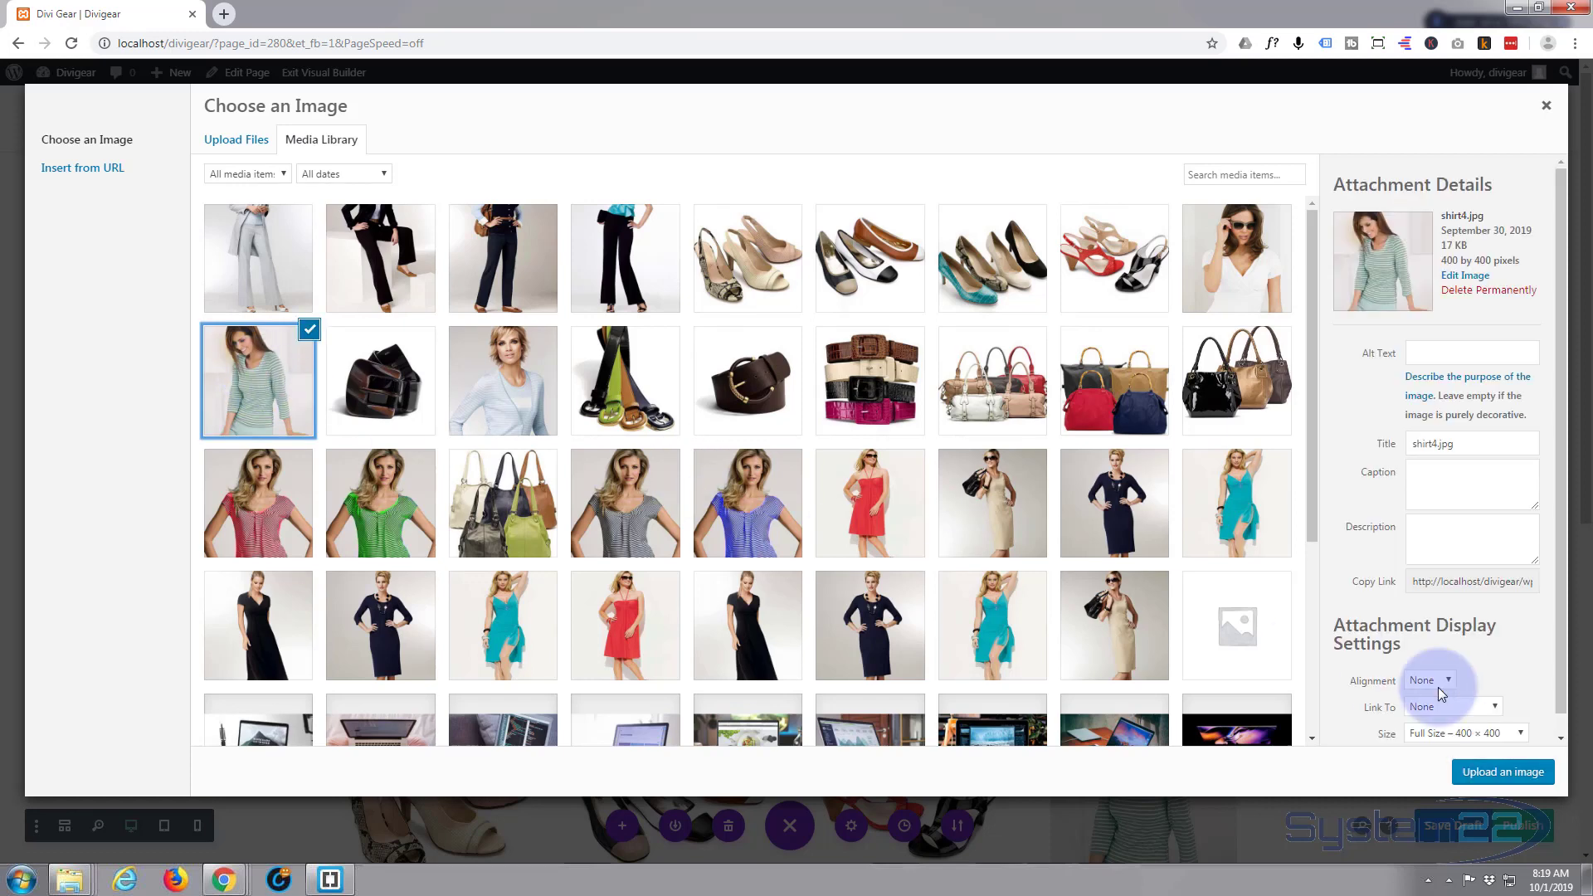
{"action": "left_click", "coordinate": [1510, 773]}
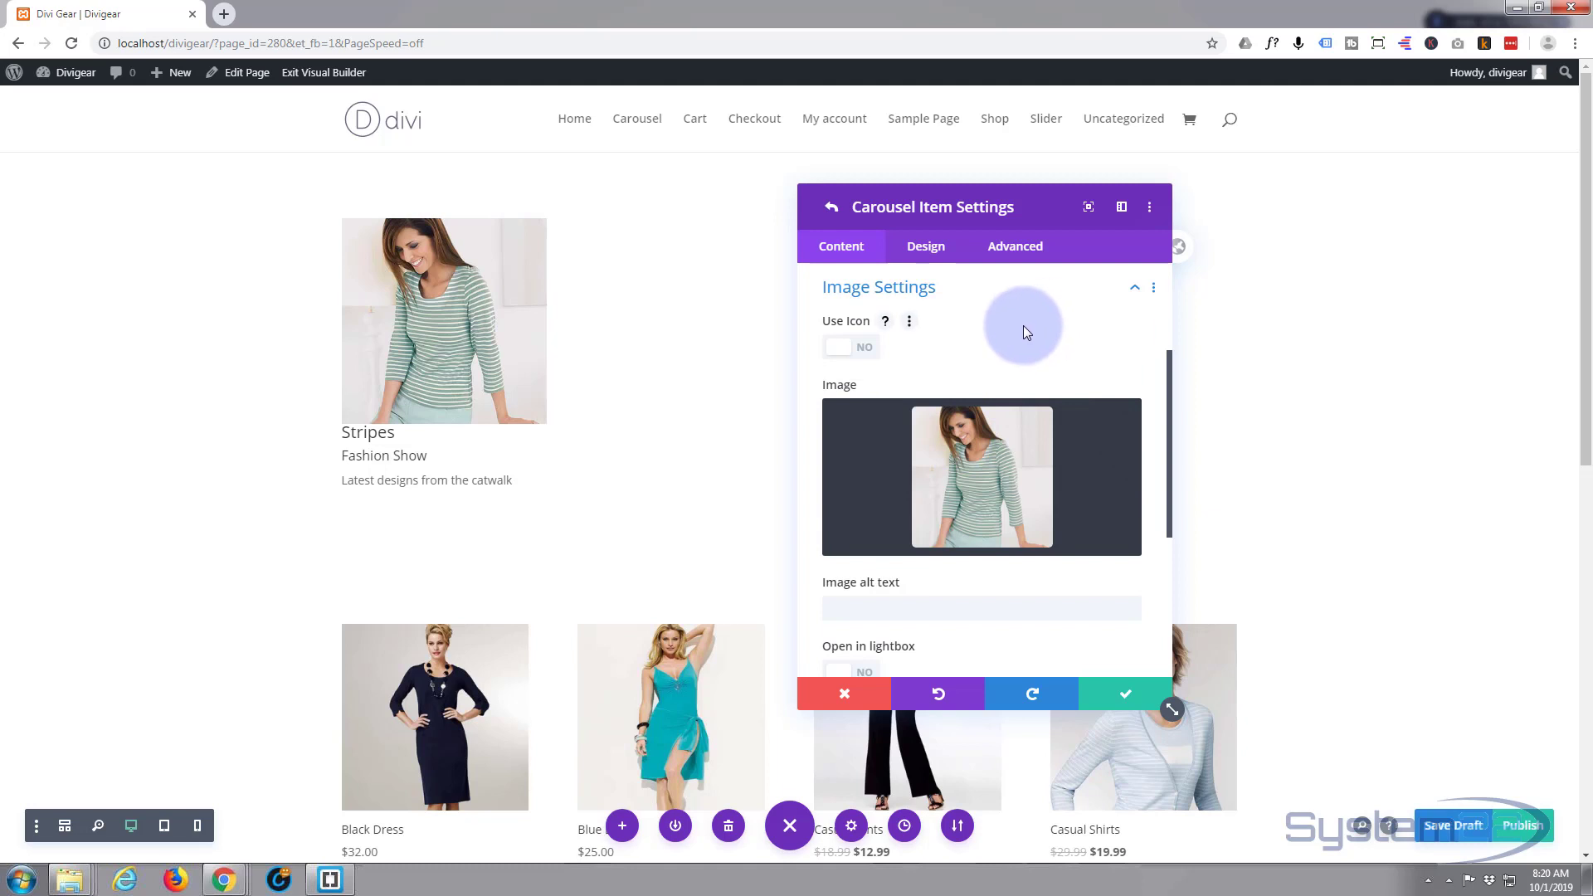
- Switch the Stripes item's background to a gradient
{"action": "scroll", "coordinate": [1024, 328], "scroll_direction": "down", "scroll_amount": 4}
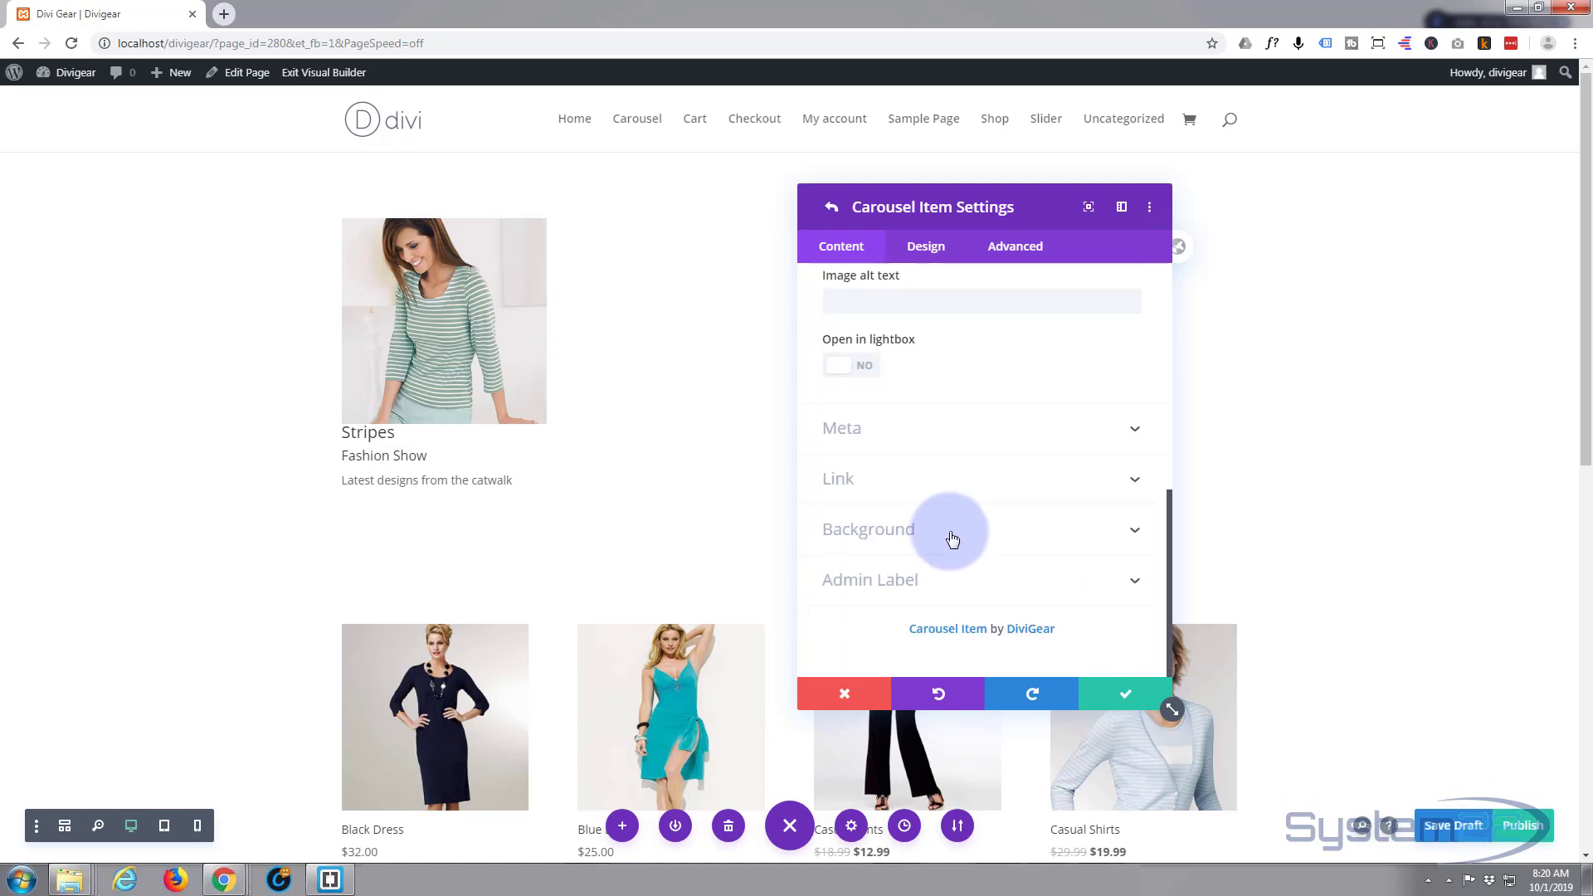
{"action": "left_click", "coordinate": [952, 538]}
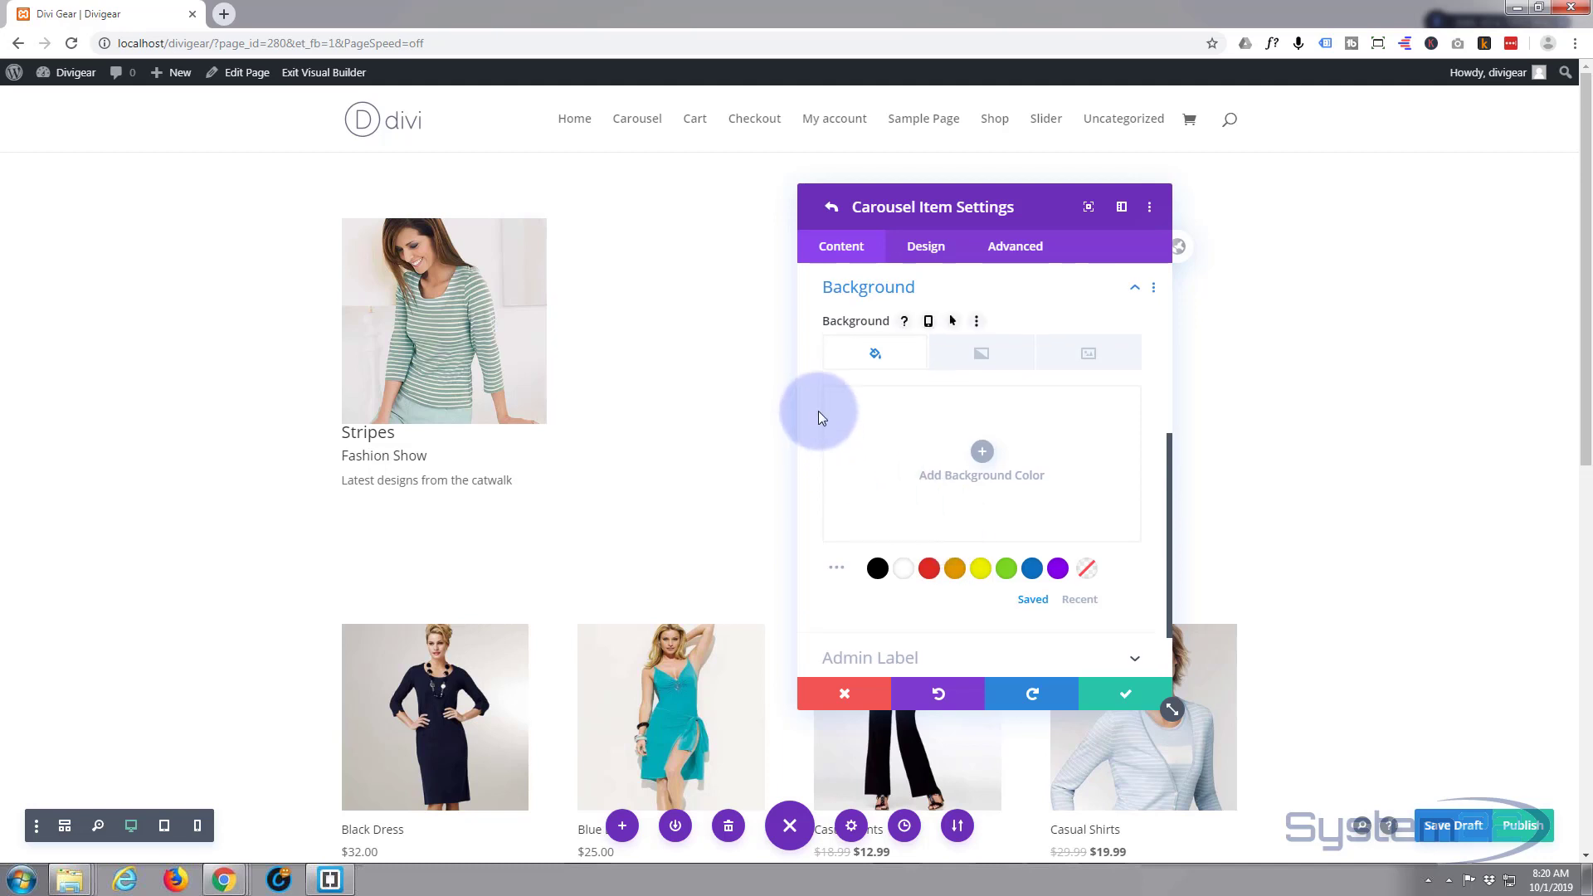
{"action": "left_click", "coordinate": [869, 358]}
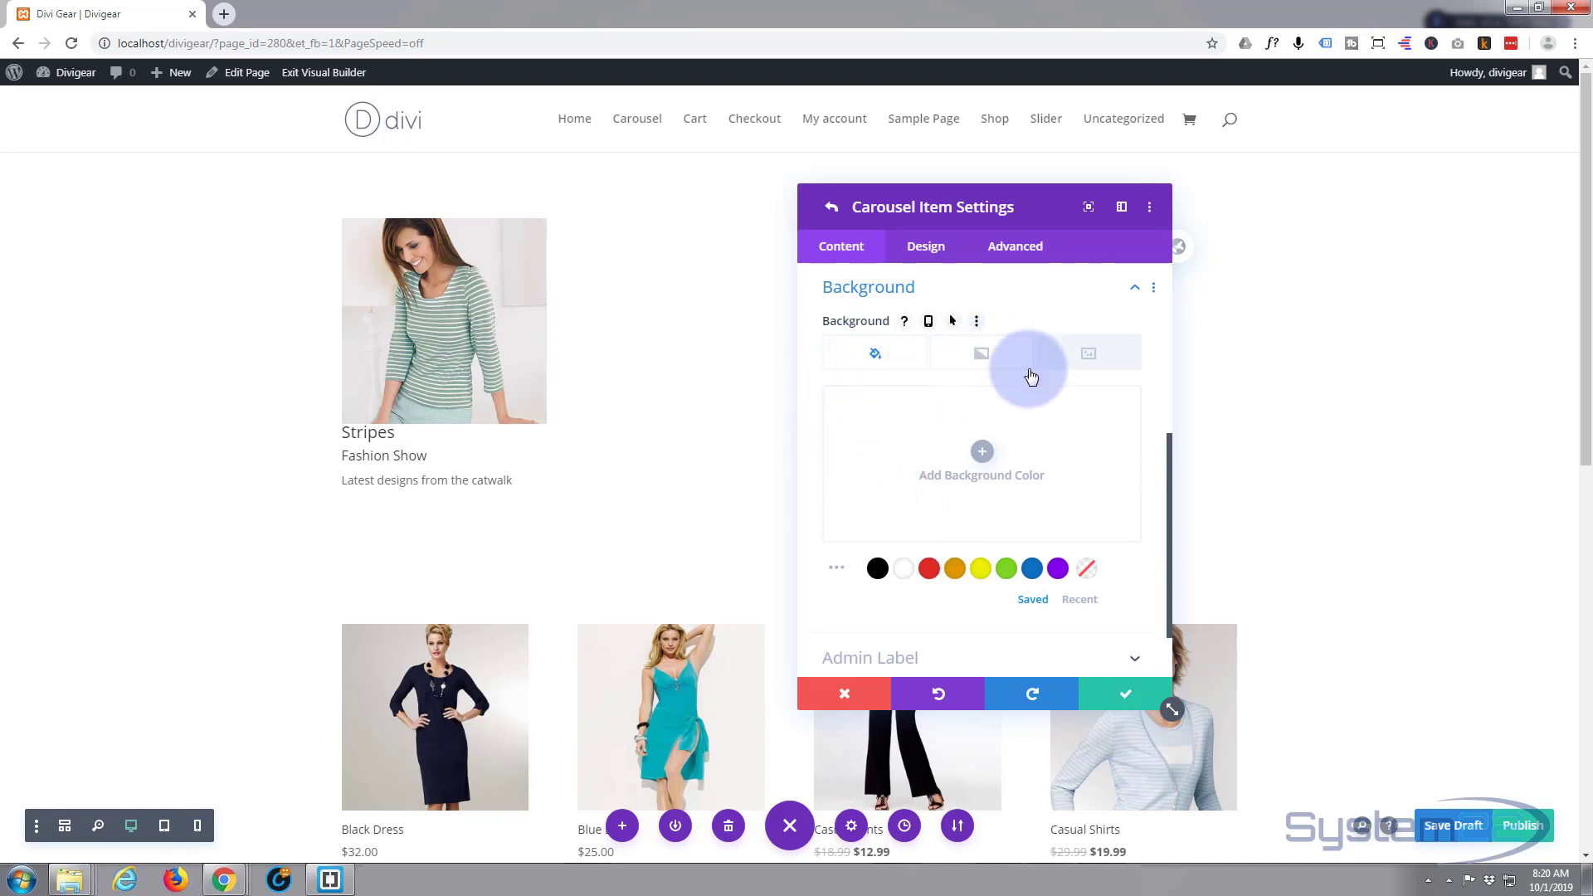
{"action": "left_click", "coordinate": [983, 355]}
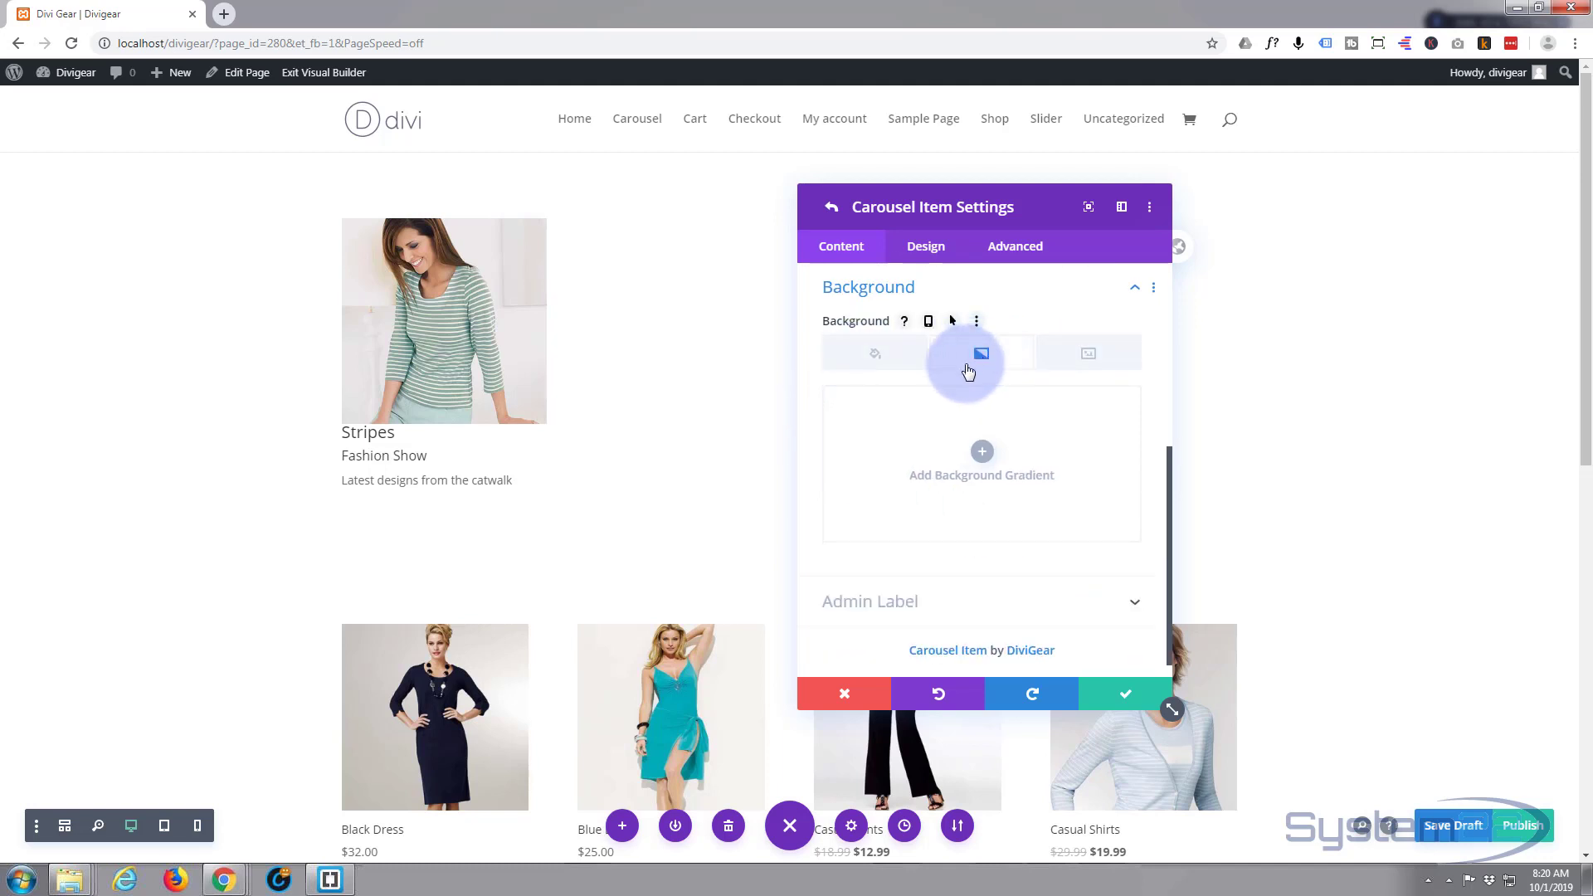
{"action": "left_click", "coordinate": [984, 453]}
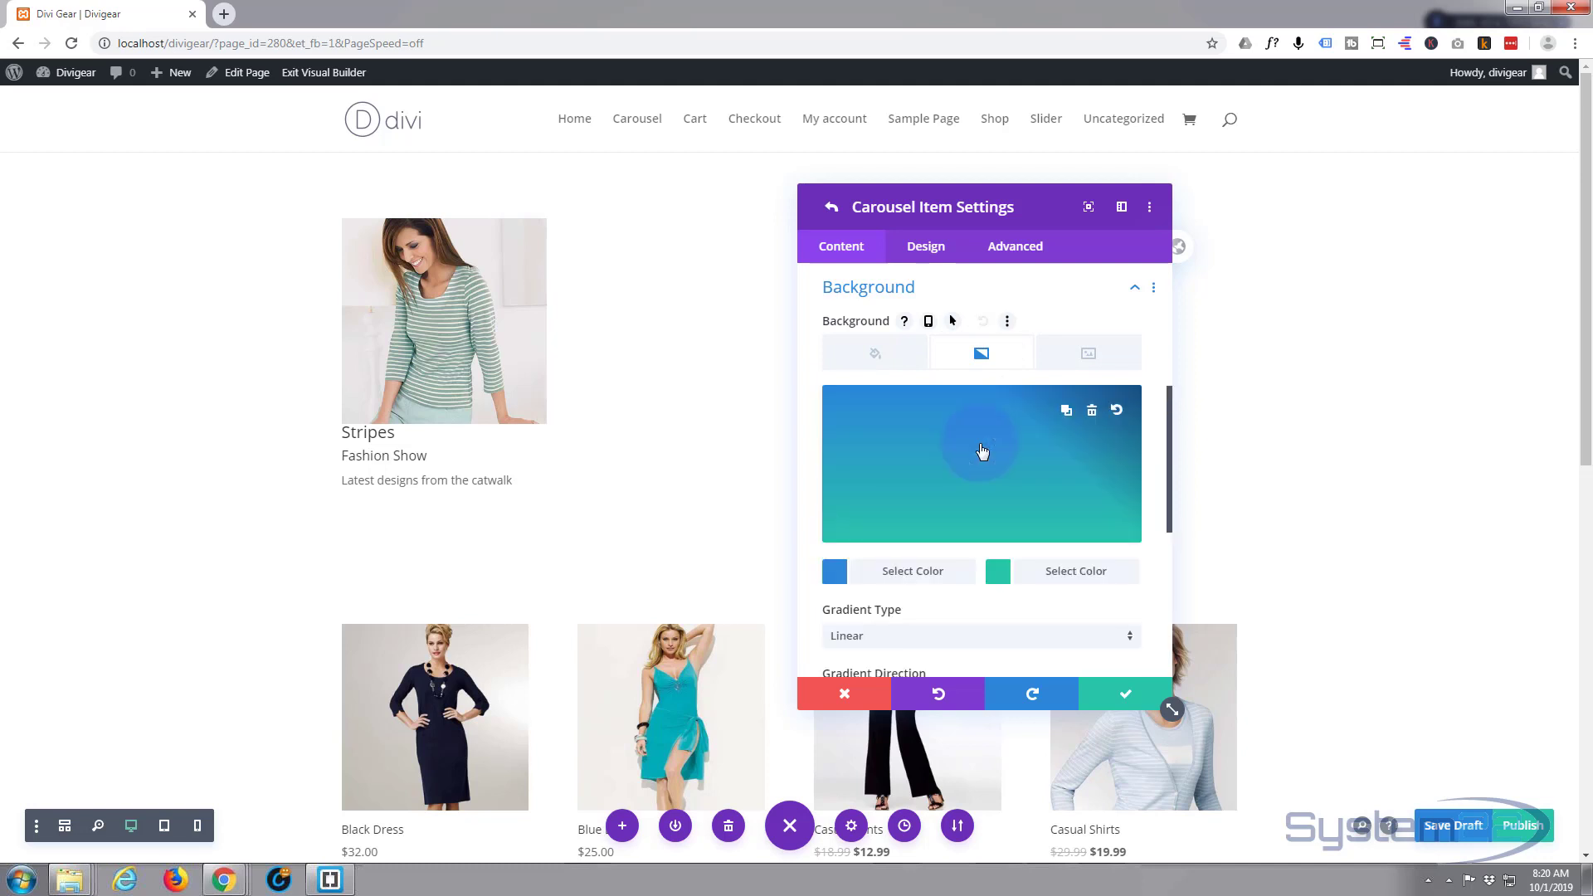
- Make the gradient's second colour black with its start position at 79%
{"action": "scroll", "coordinate": [954, 440], "scroll_direction": "down", "scroll_amount": 2}
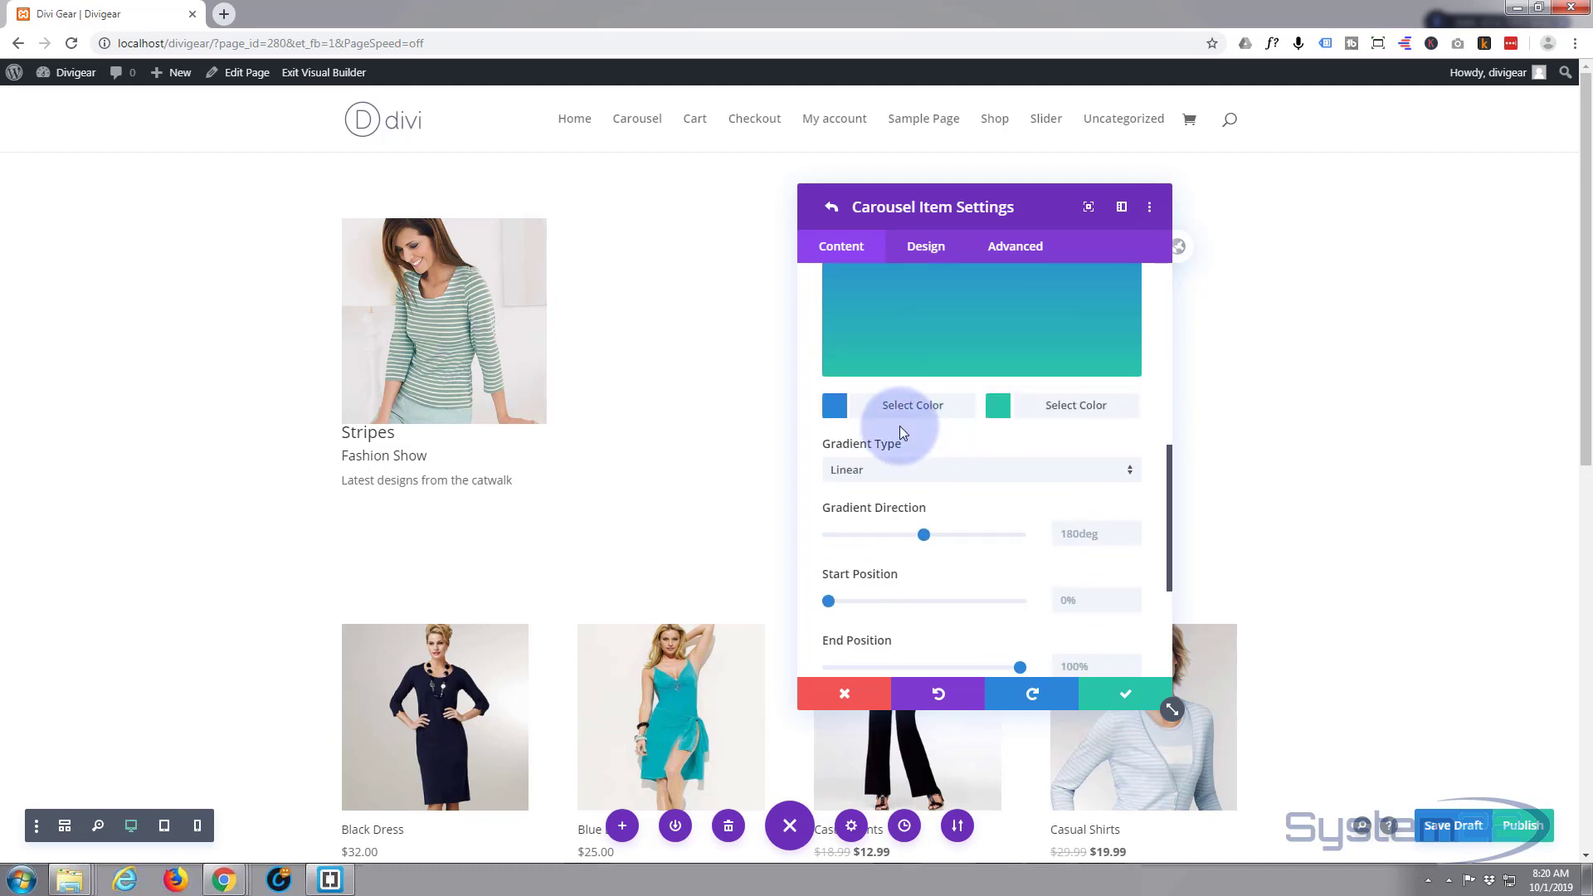
{"action": "left_click", "coordinate": [1065, 408]}
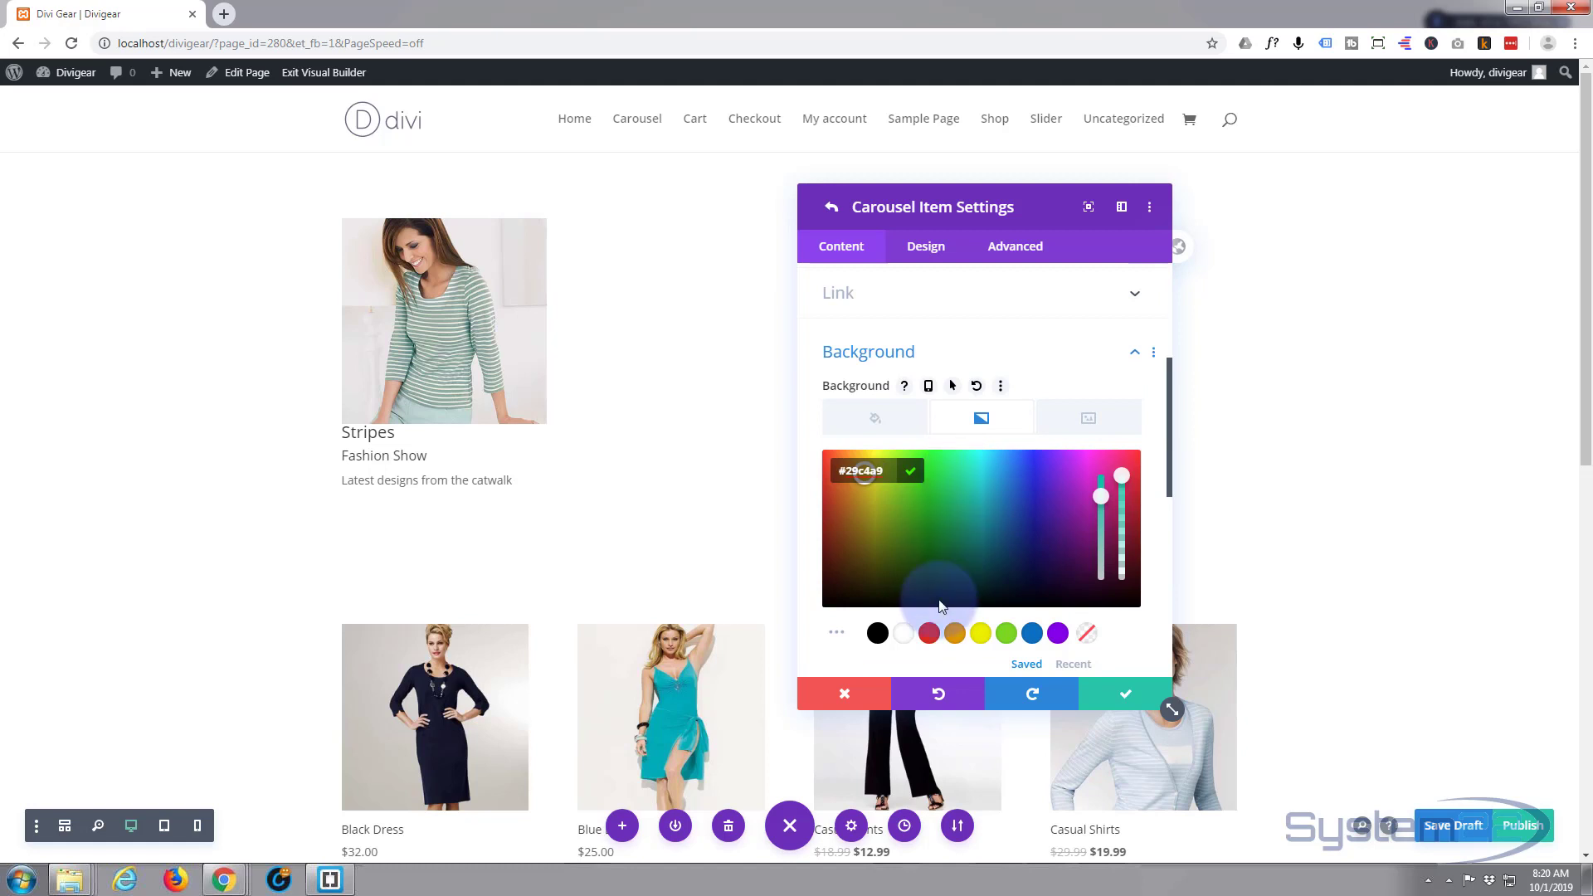
{"action": "left_click", "coordinate": [877, 633]}
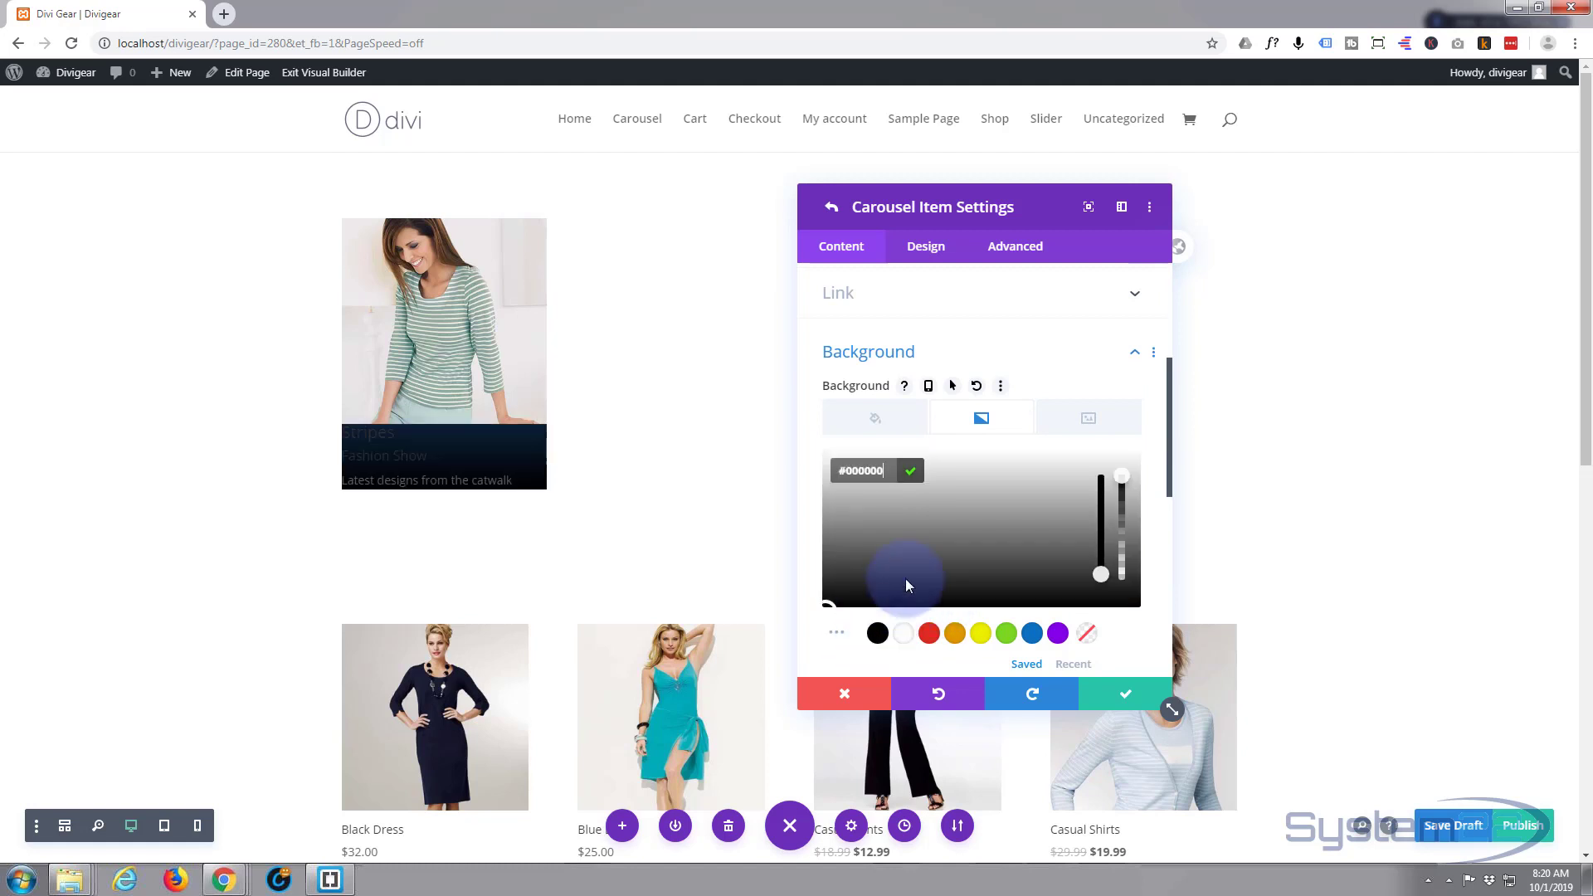
{"action": "scroll", "coordinate": [930, 533], "scroll_direction": "down", "scroll_amount": 5}
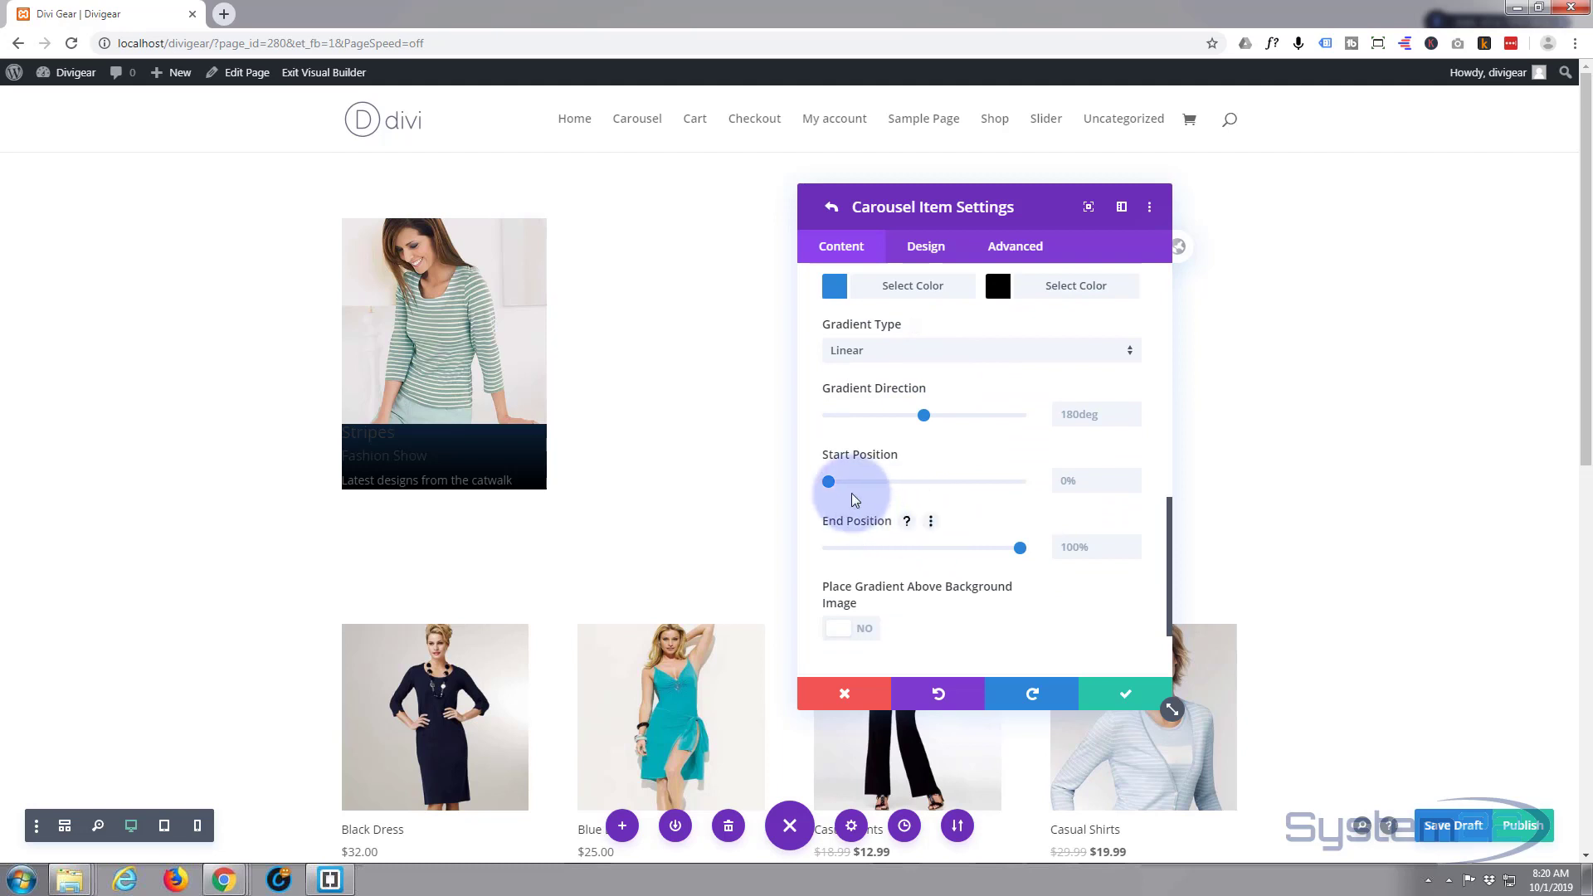
{"action": "left_click_drag", "start_coordinate": [845, 486], "coordinate": [983, 493]}
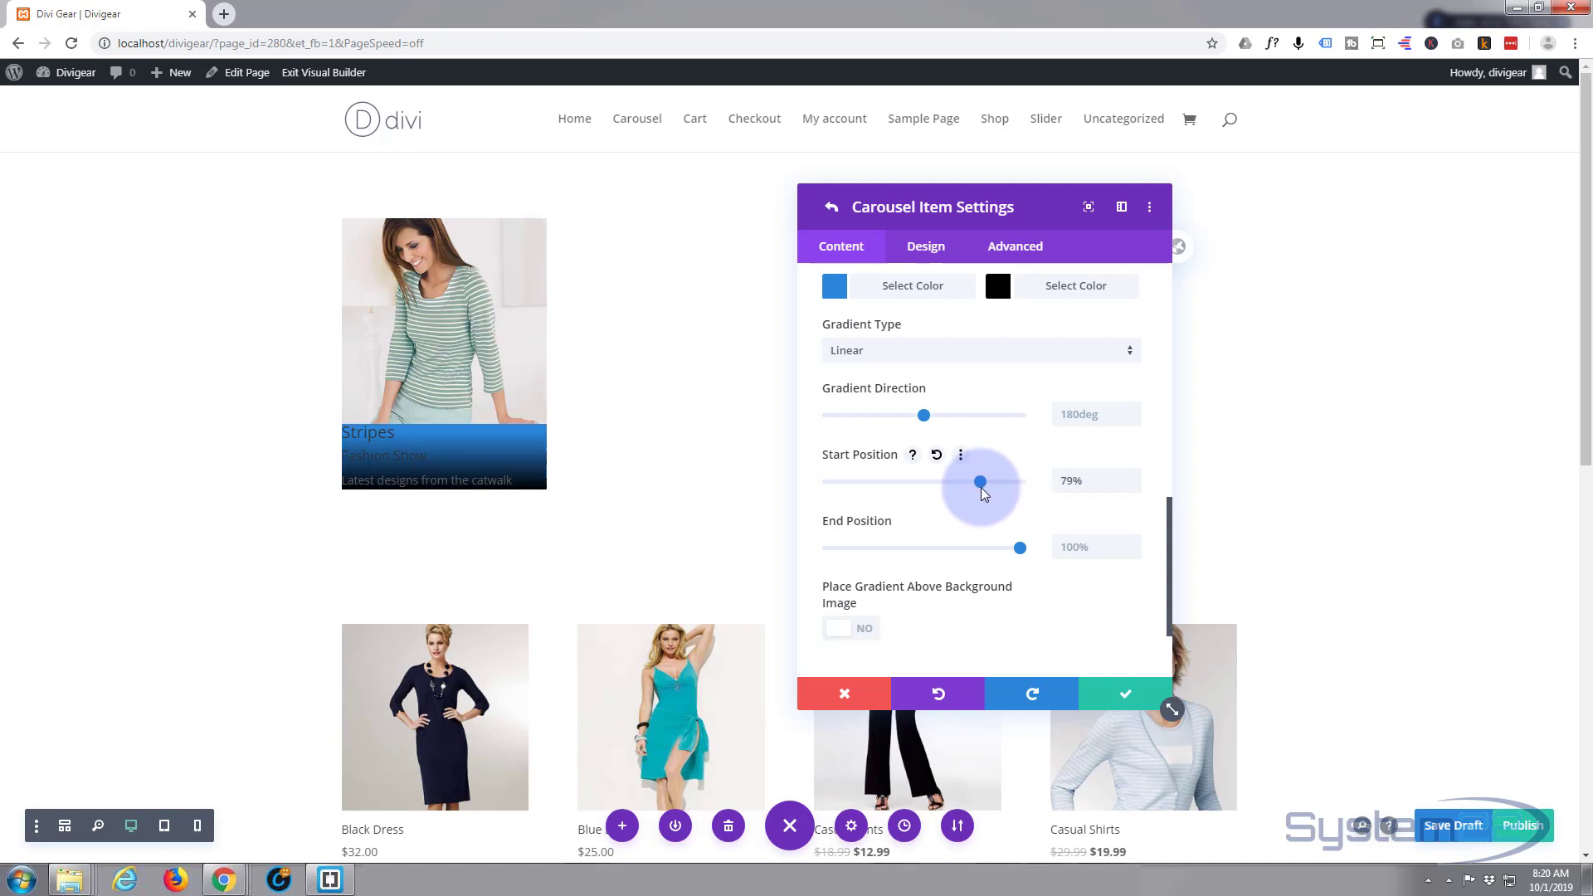
{"action": "scroll", "coordinate": [981, 493], "scroll_direction": "down", "scroll_amount": 1}
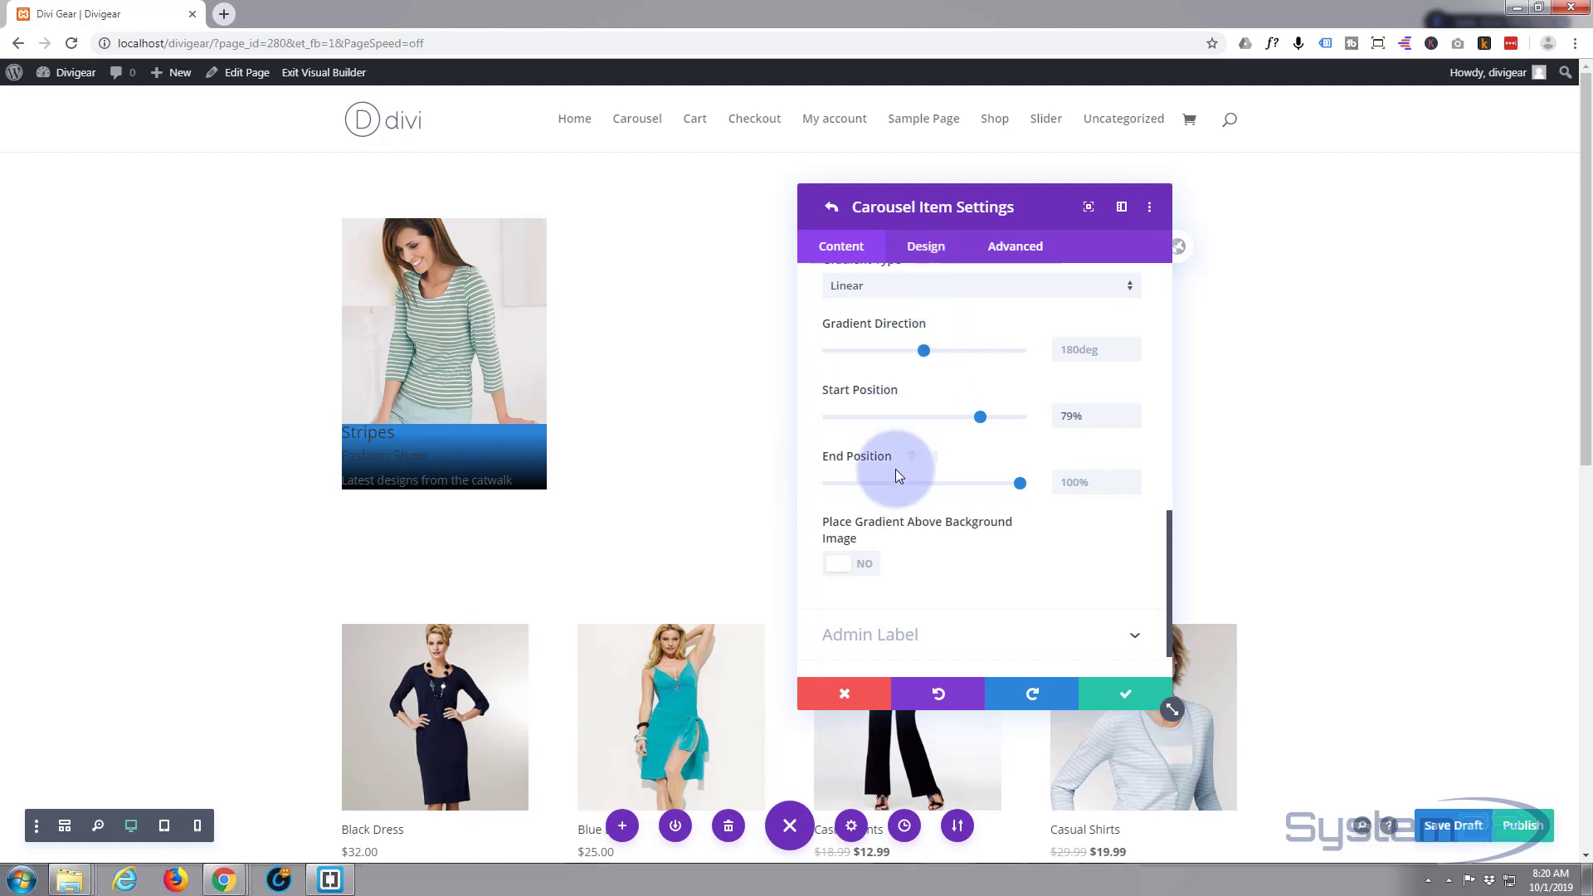
{"action": "scroll", "coordinate": [894, 470], "scroll_direction": "down", "scroll_amount": 1}
{"action": "scroll", "coordinate": [896, 475], "scroll_direction": "up", "scroll_amount": 8}
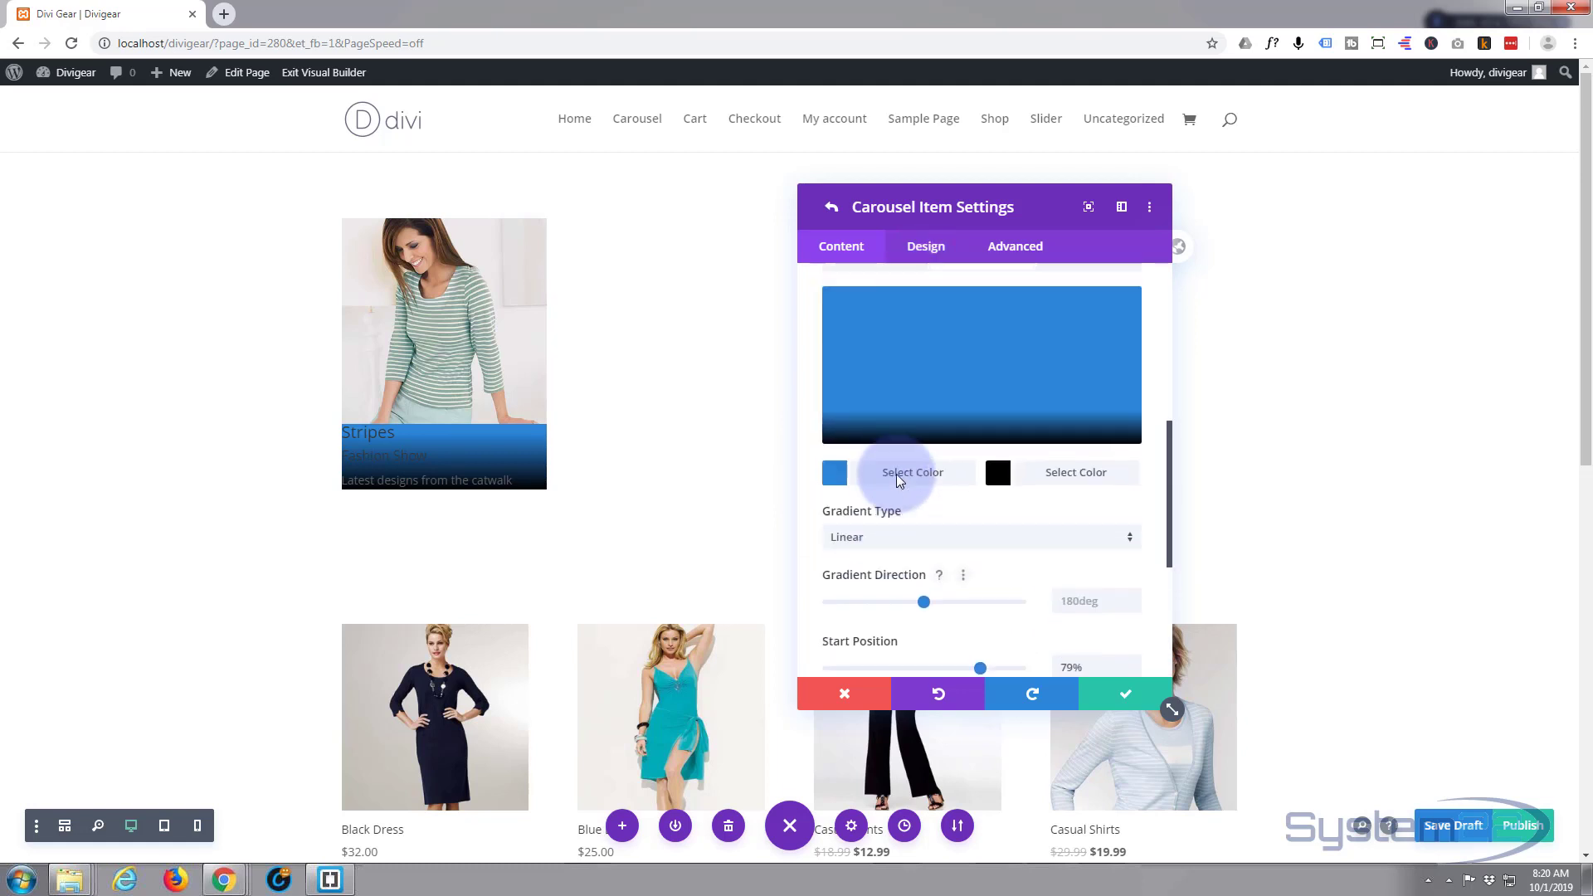
{"action": "left_click", "coordinate": [926, 253]}
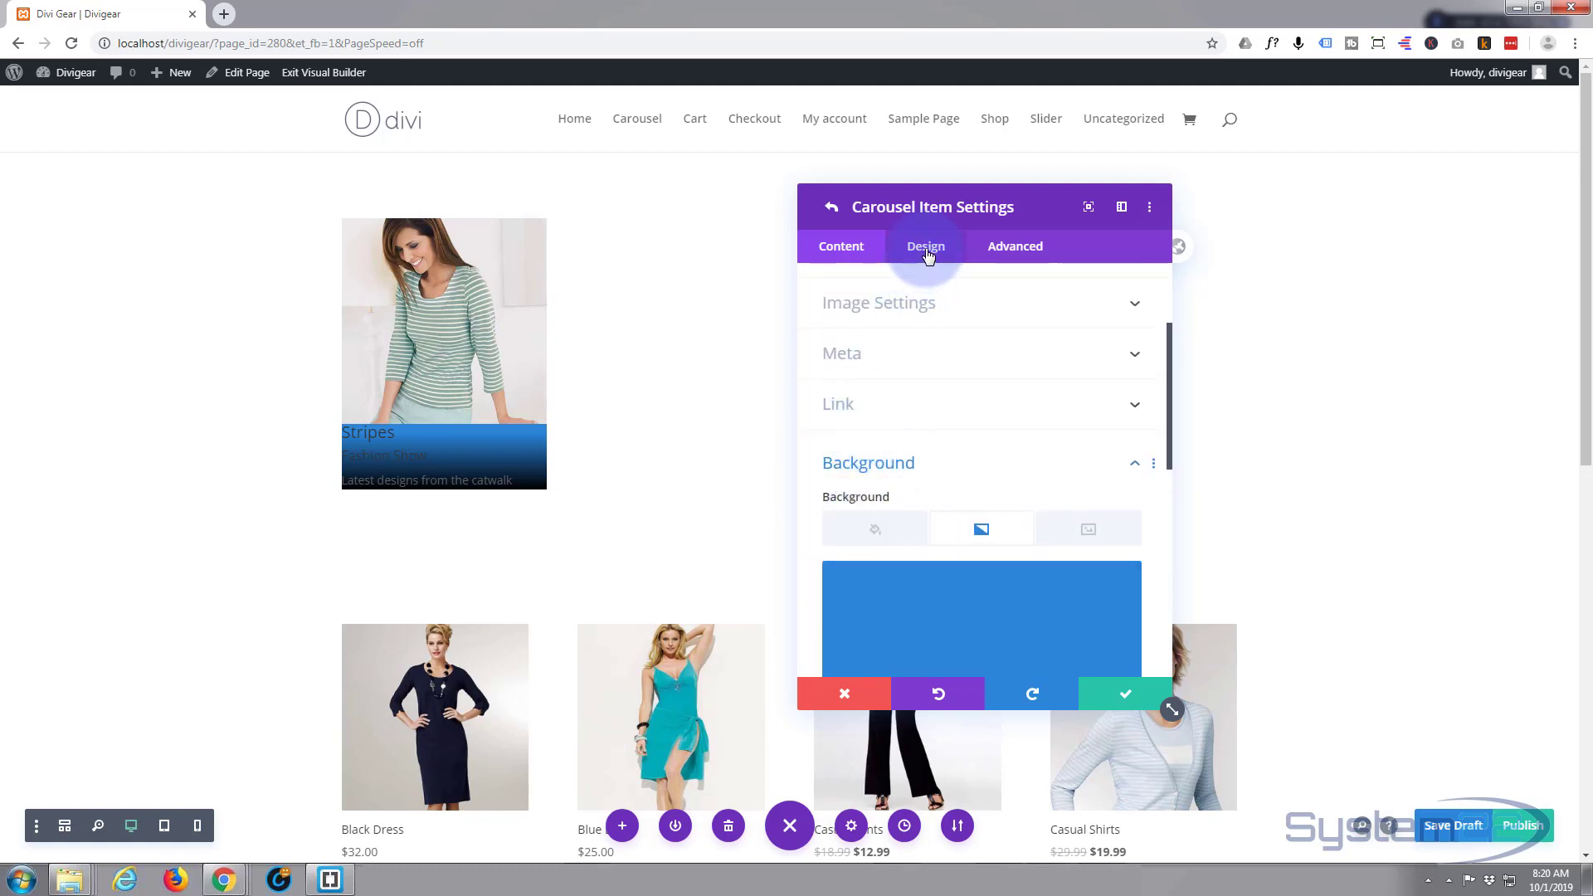
- Style the Stripes title as Semi Bold, white and centre-aligned
{"action": "left_click", "coordinate": [920, 433]}
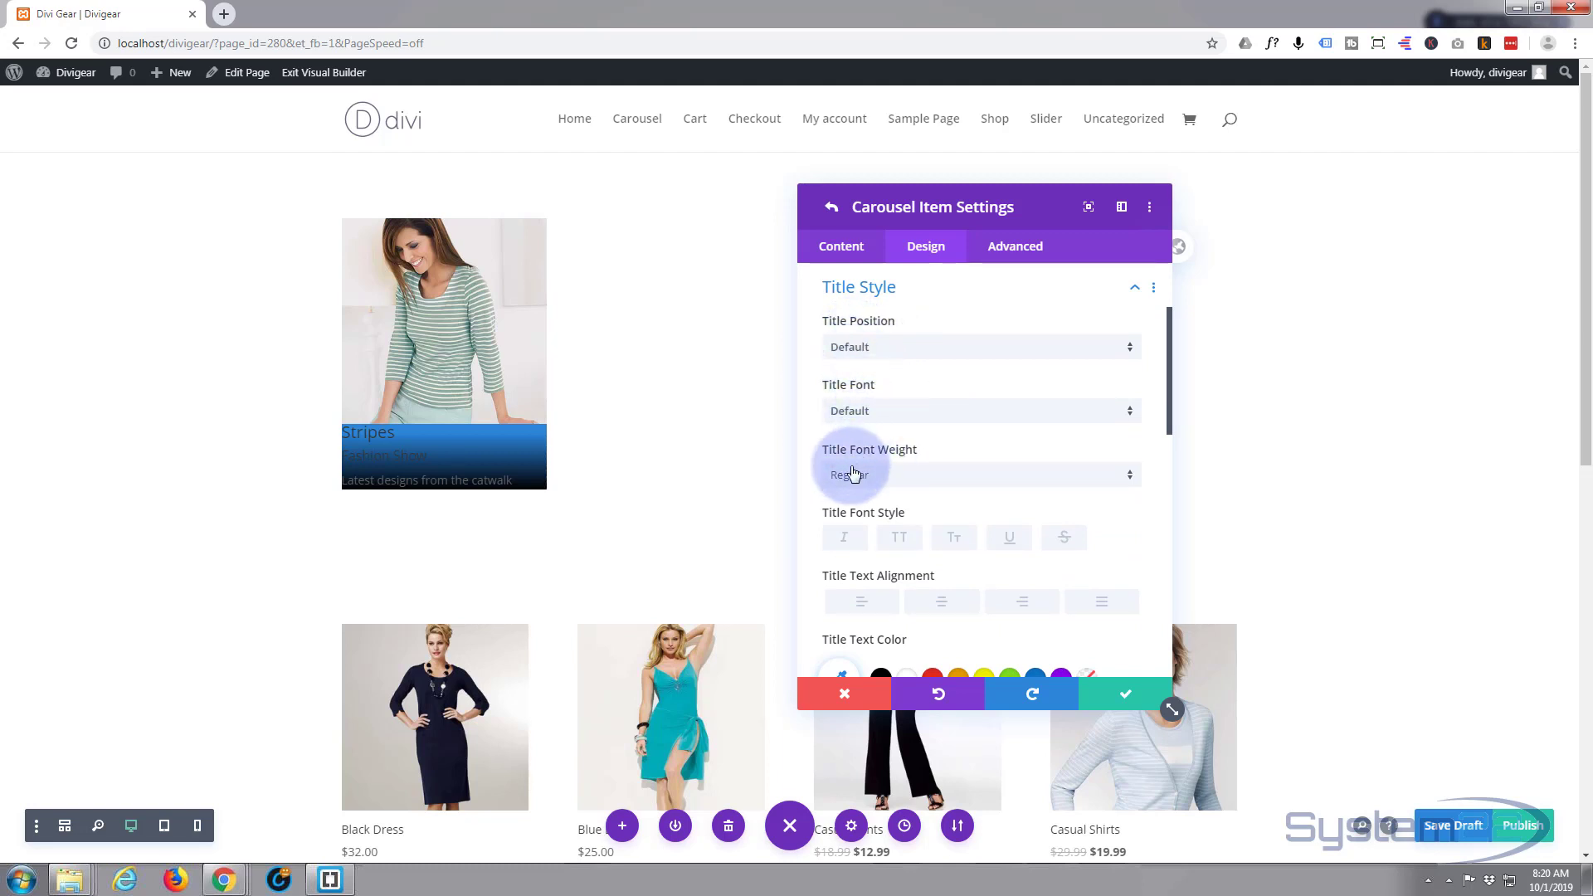
{"action": "left_click", "coordinate": [1012, 477]}
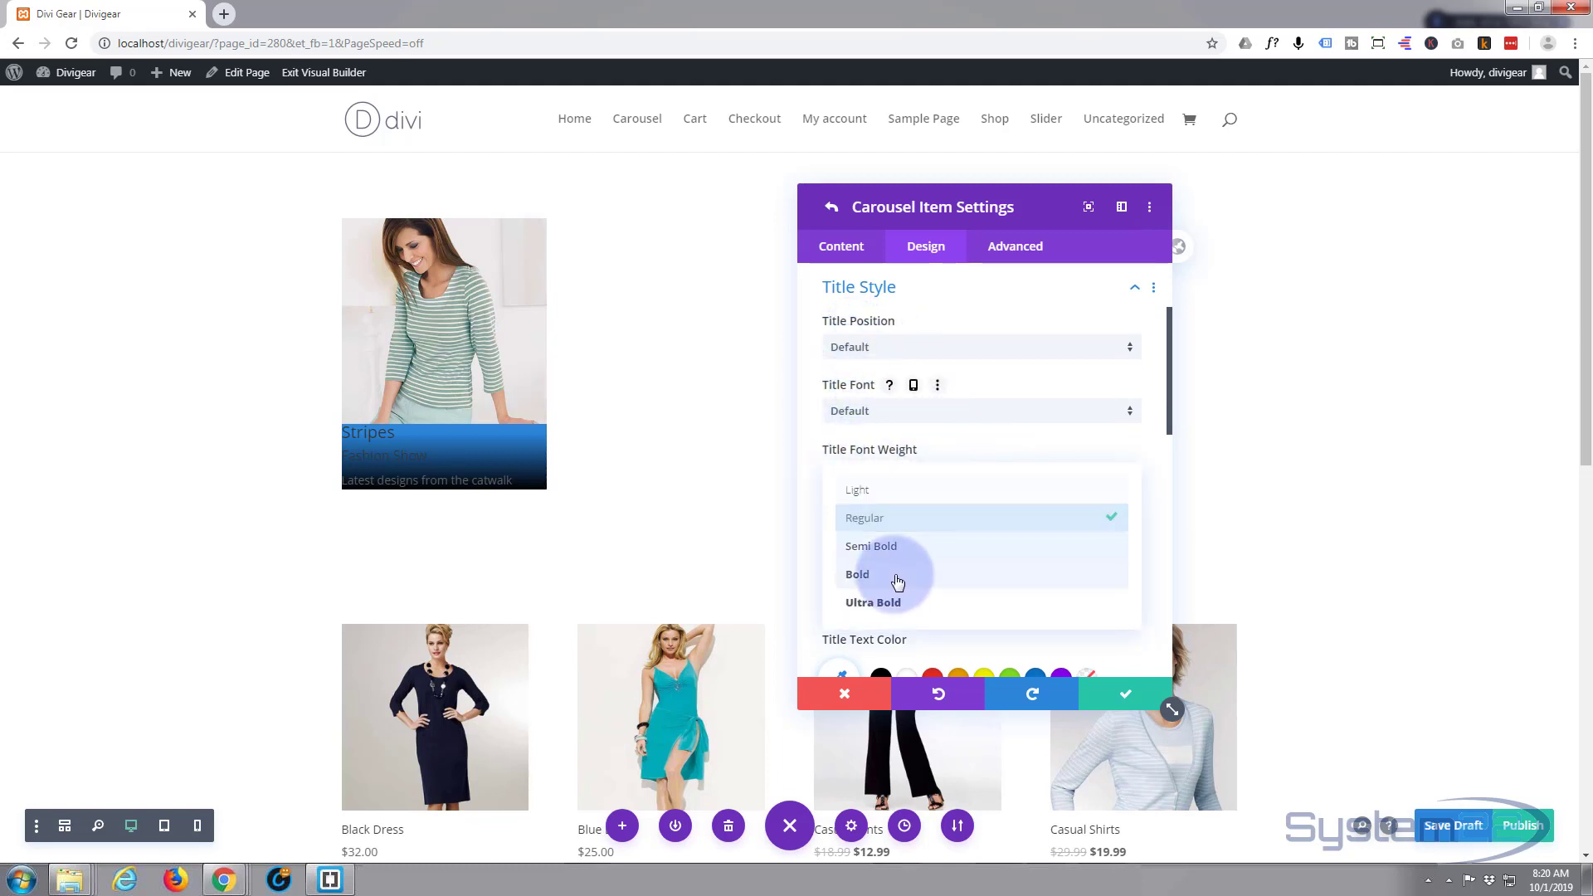
{"action": "left_click", "coordinate": [896, 548]}
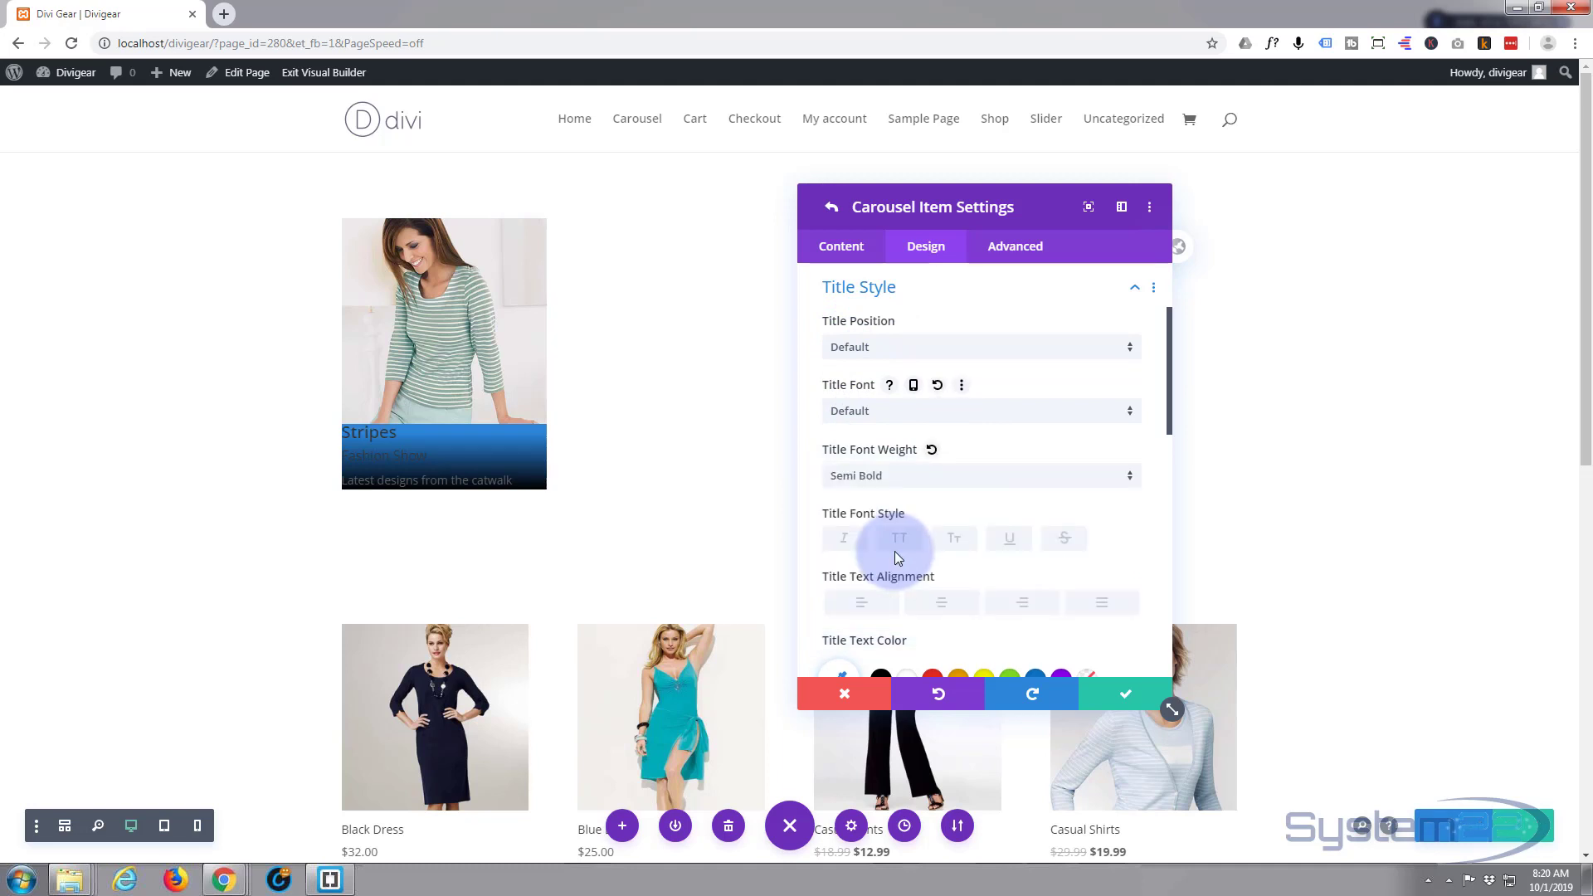
{"action": "scroll", "coordinate": [897, 557], "scroll_direction": "down", "scroll_amount": 1}
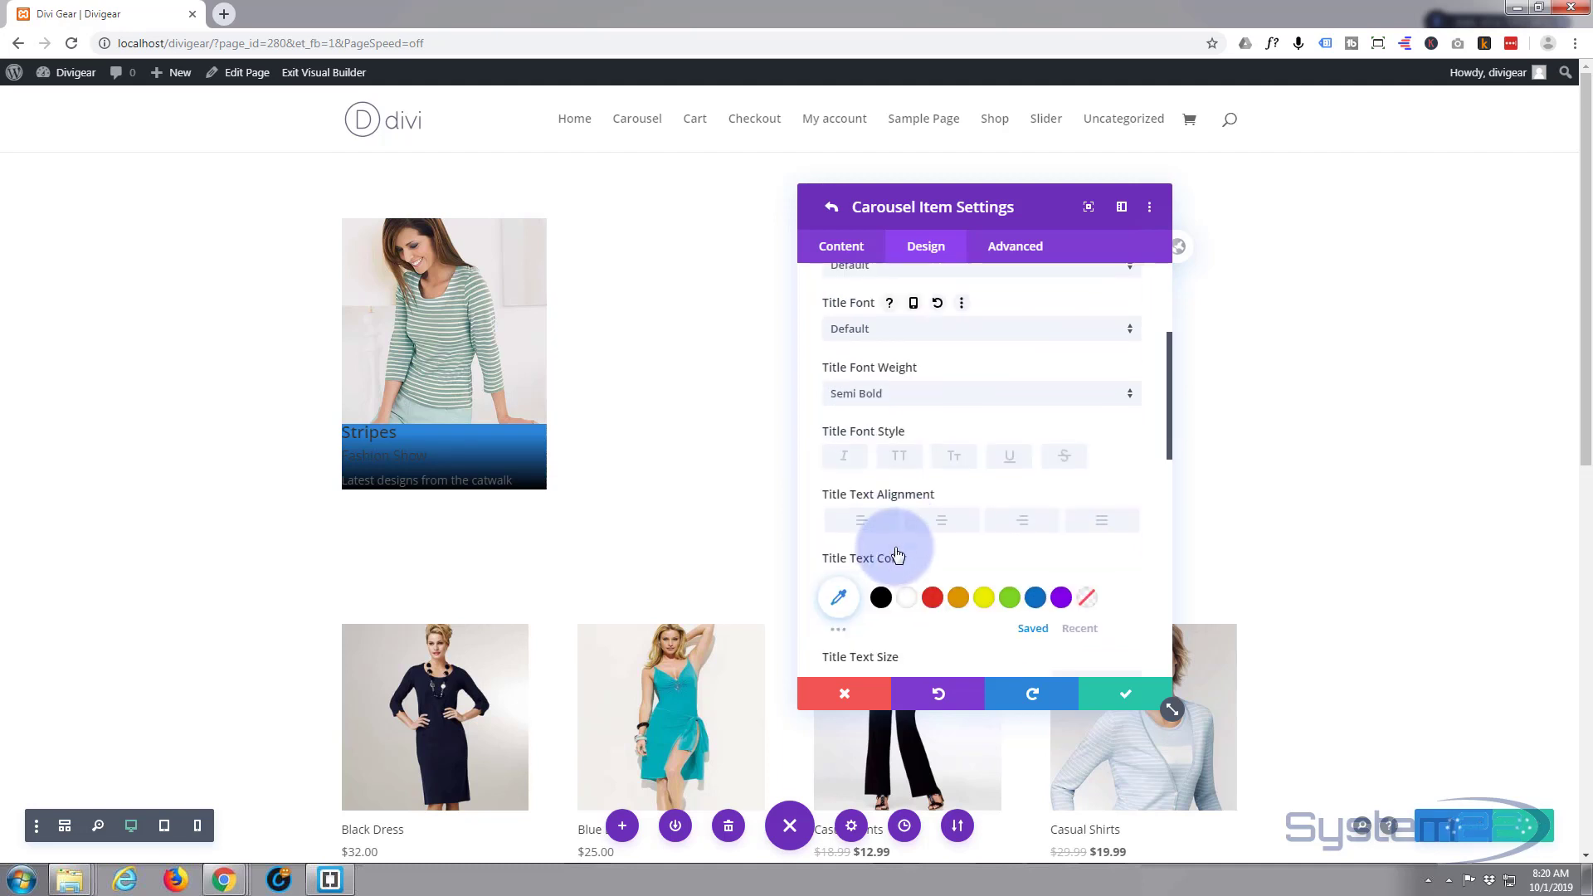
{"action": "left_click", "coordinate": [908, 598]}
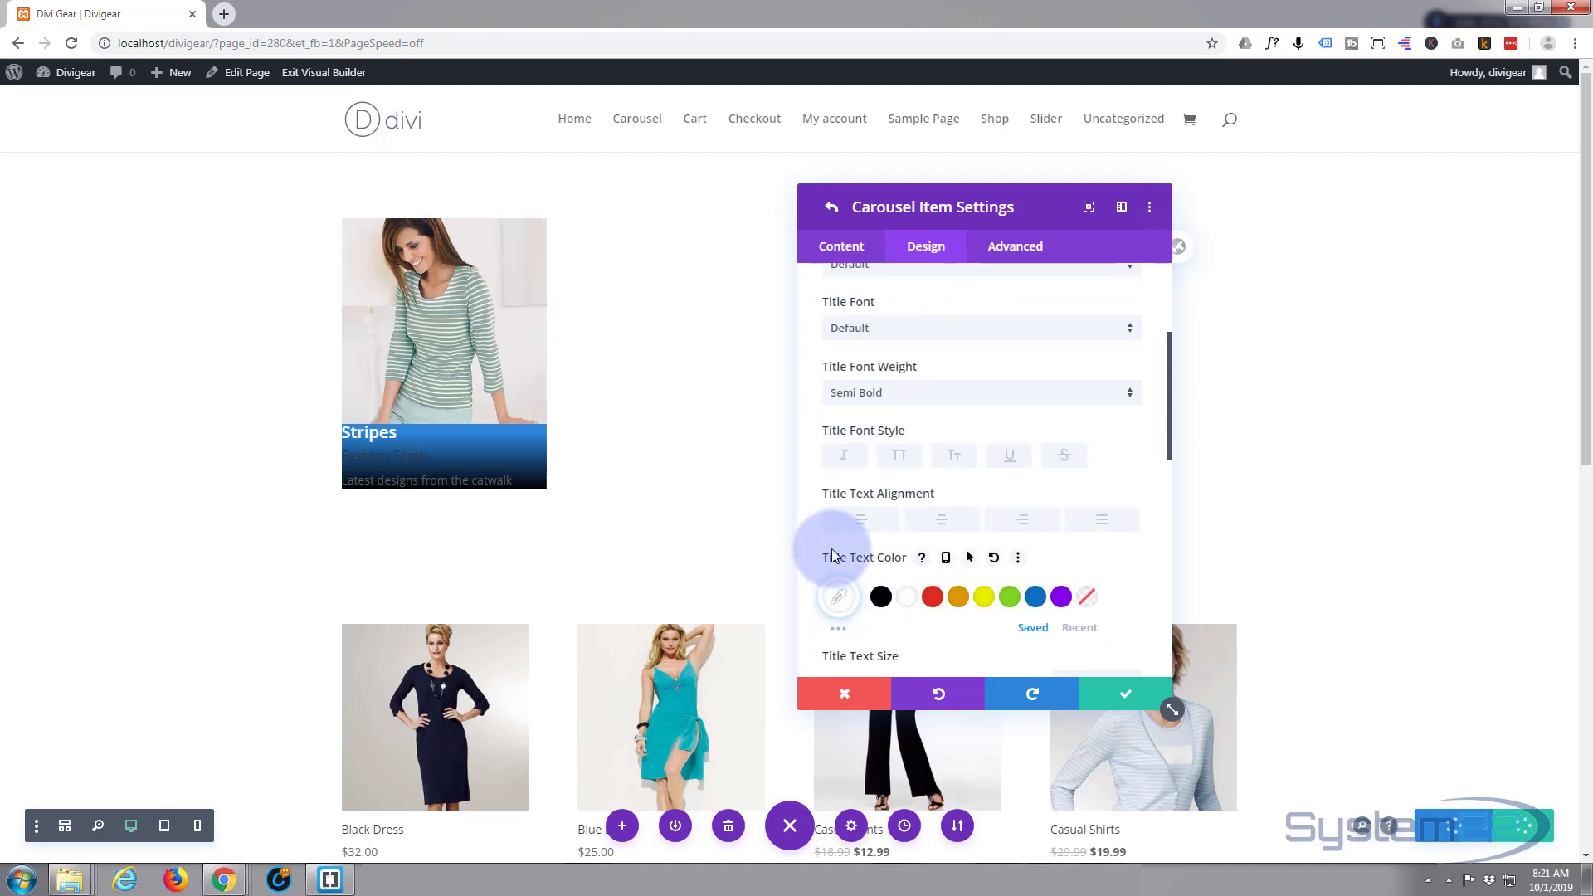
{"action": "left_click", "coordinate": [942, 520]}
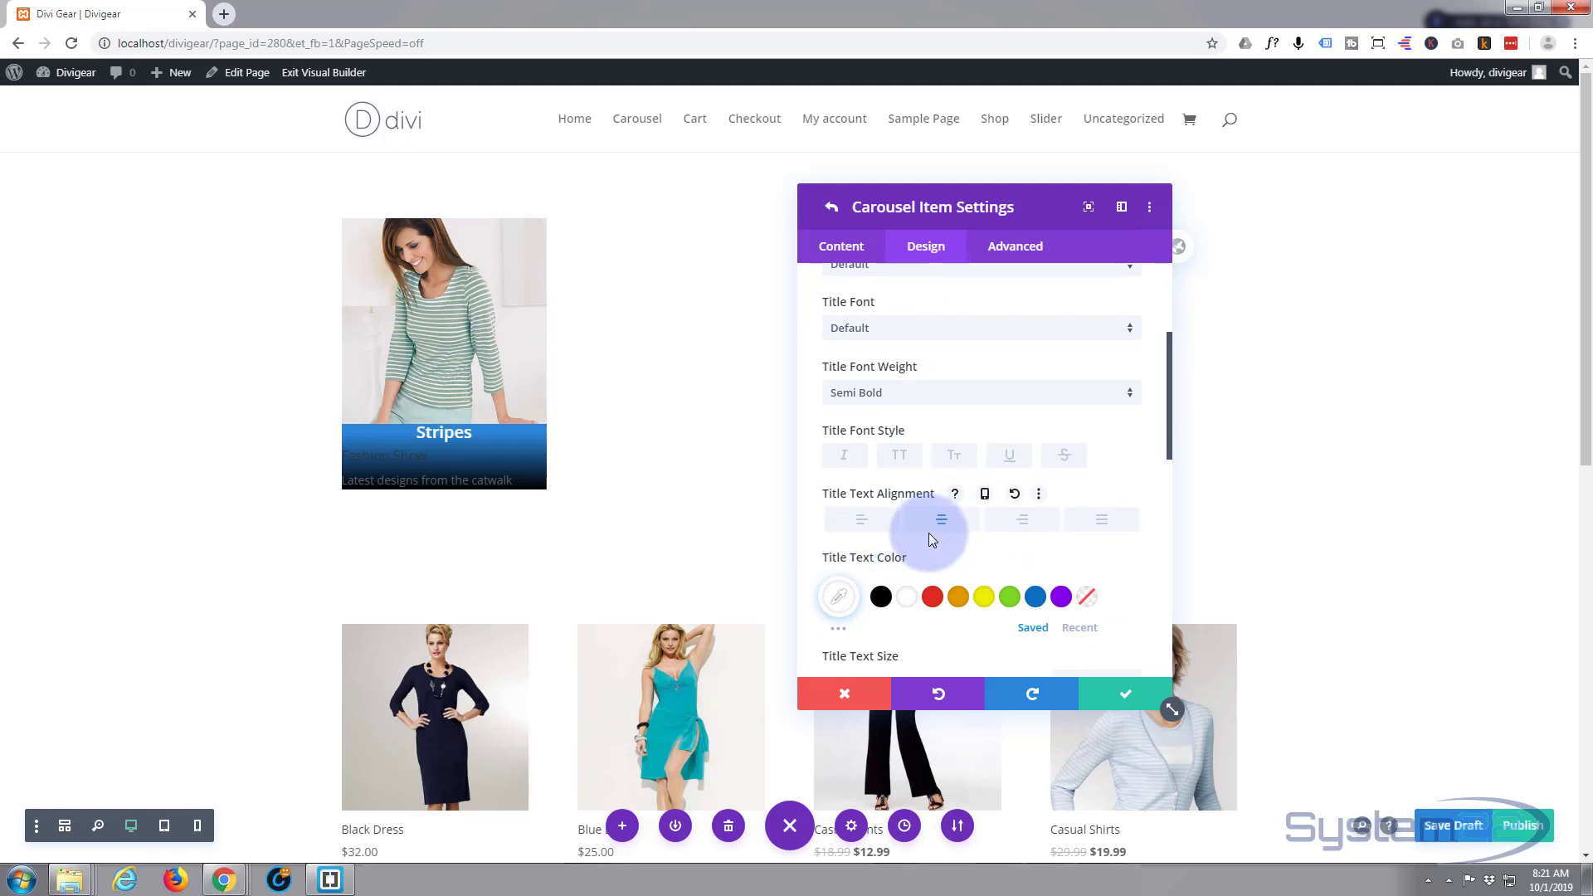
{"action": "scroll", "coordinate": [929, 535], "scroll_direction": "down", "scroll_amount": 3}
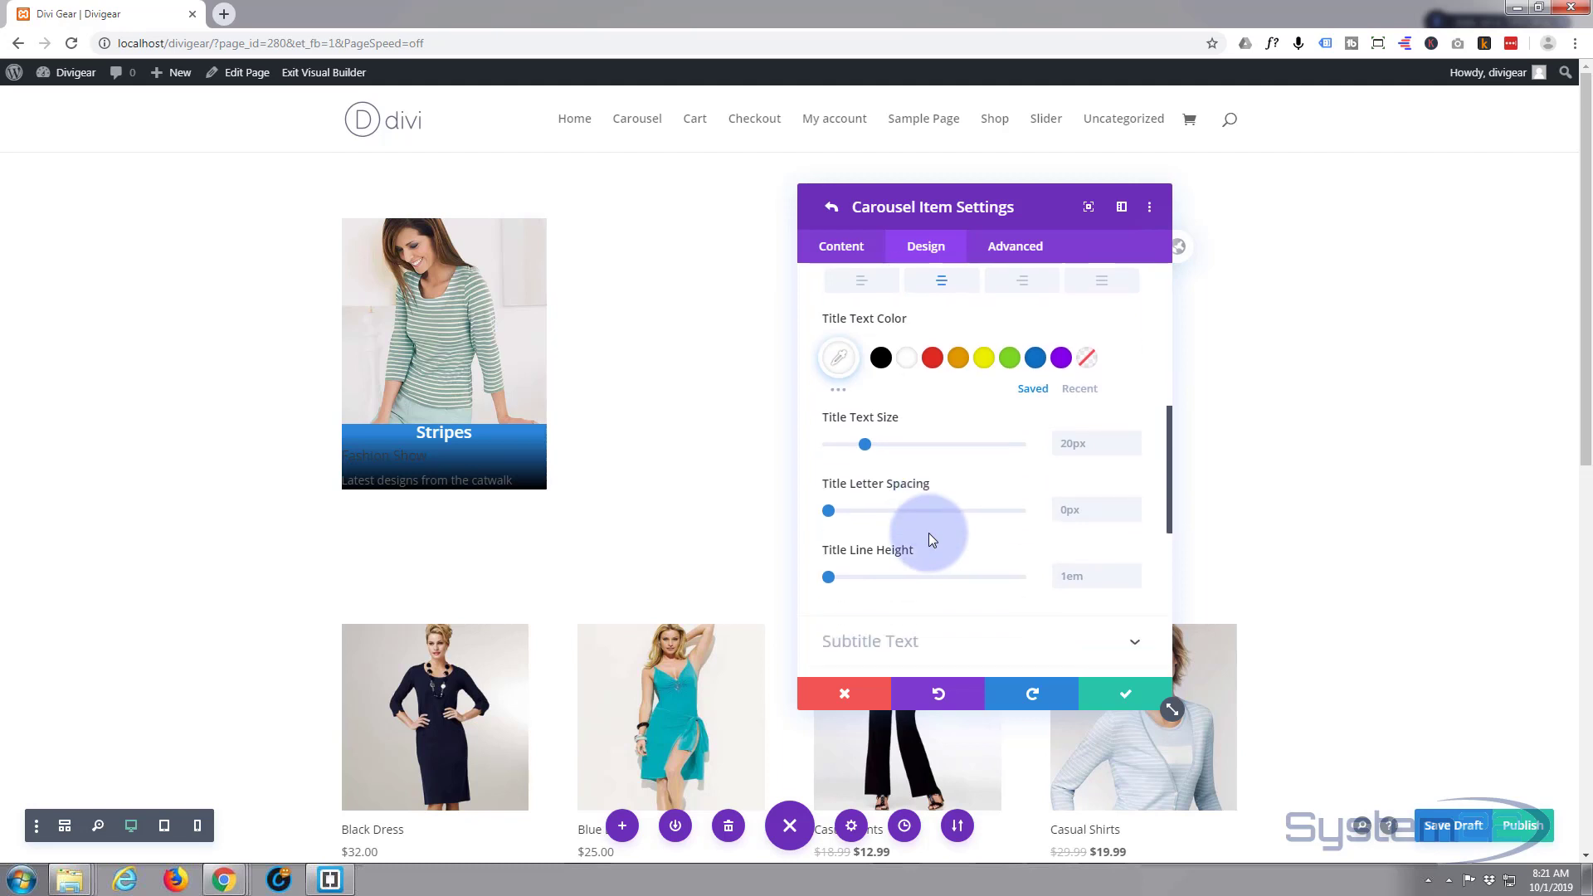
{"action": "scroll", "coordinate": [928, 532], "scroll_direction": "down", "scroll_amount": 3}
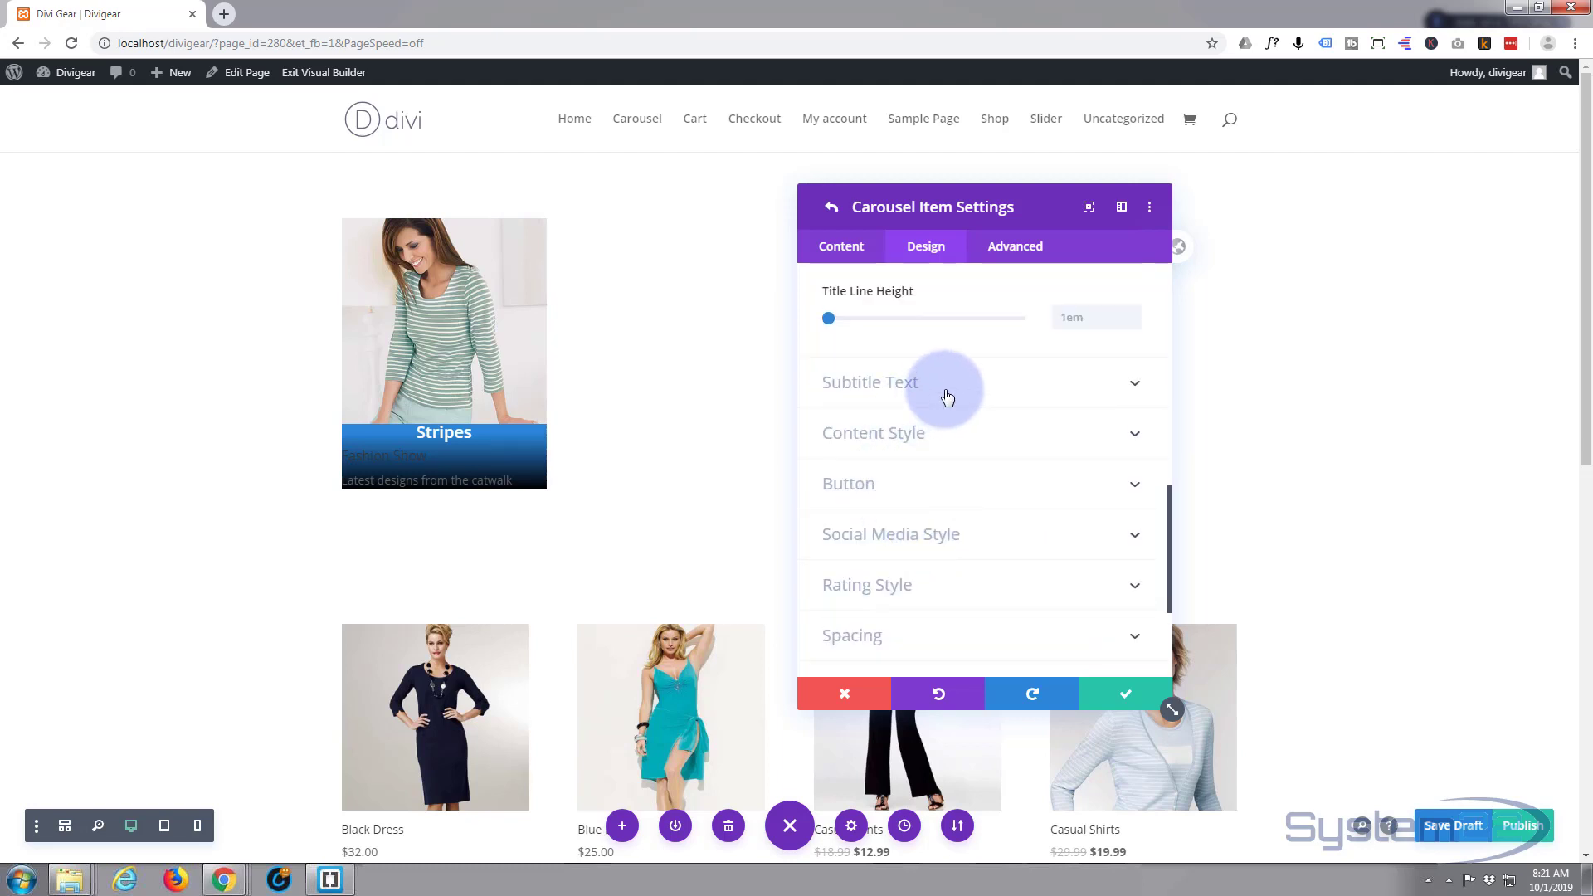
{"action": "left_click", "coordinate": [947, 397]}
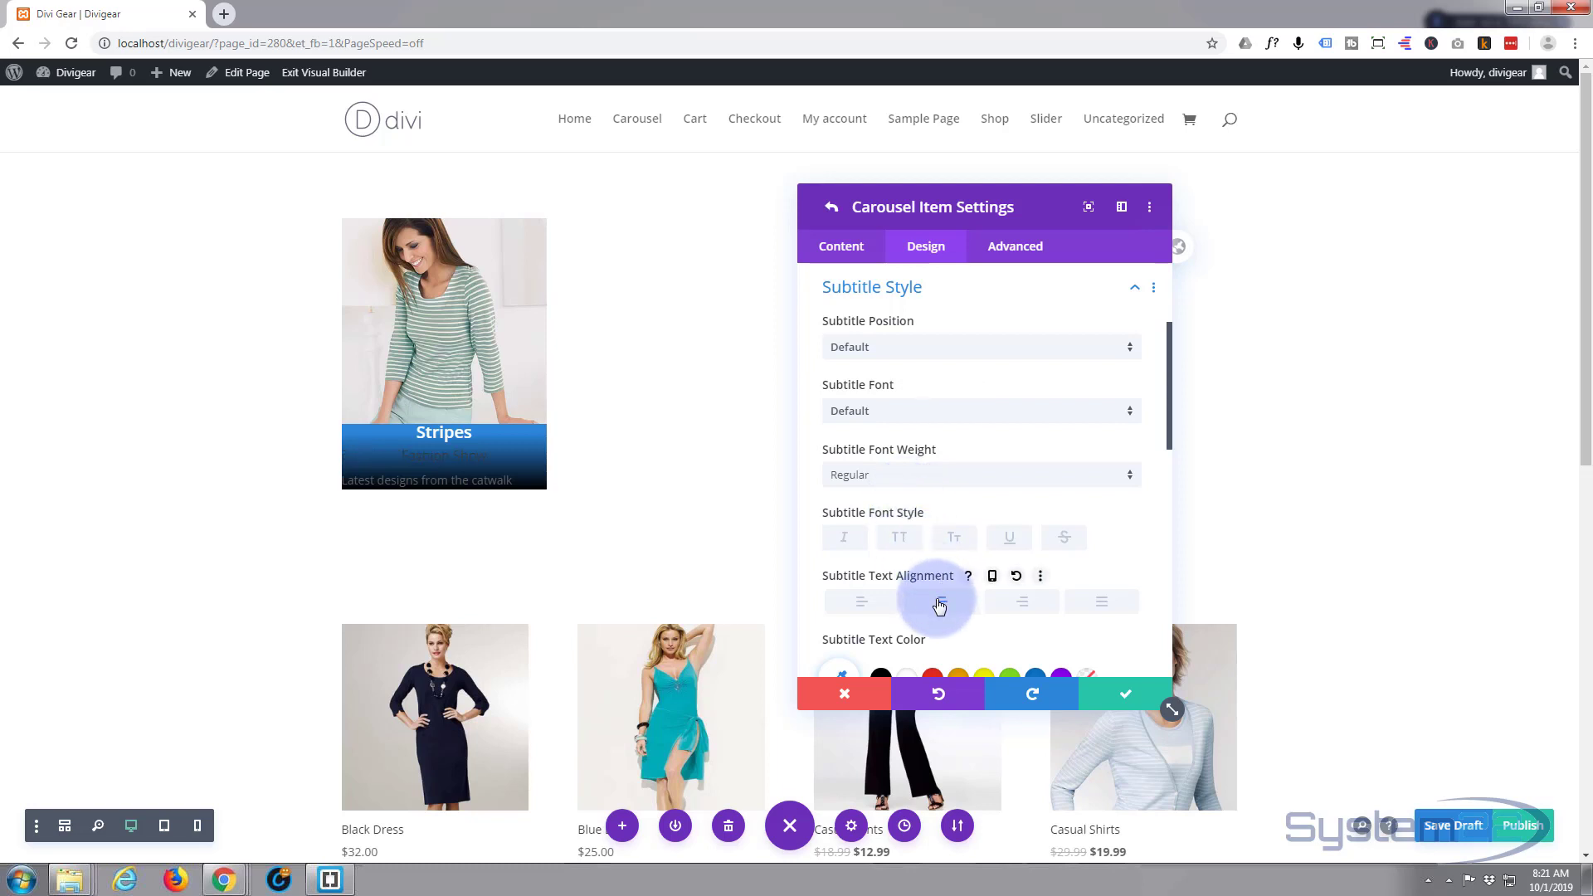
- Colour the Fashion Show subtitle green (#7cda24) and set it in uppercase
{"action": "scroll", "coordinate": [943, 534], "scroll_direction": "down", "scroll_amount": 2}
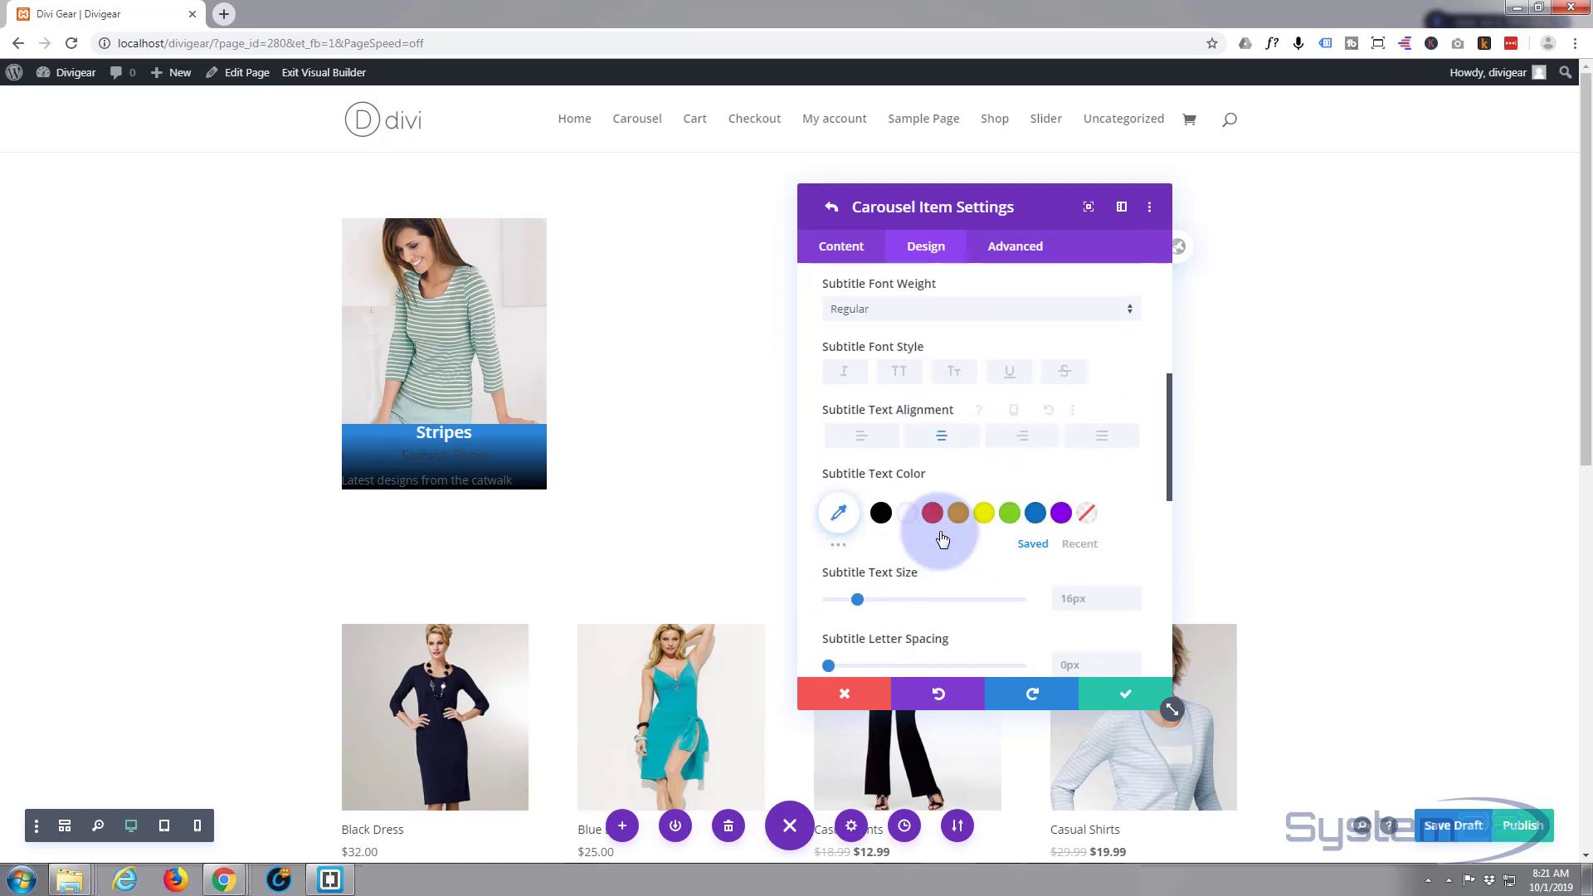
{"action": "left_click", "coordinate": [1009, 519]}
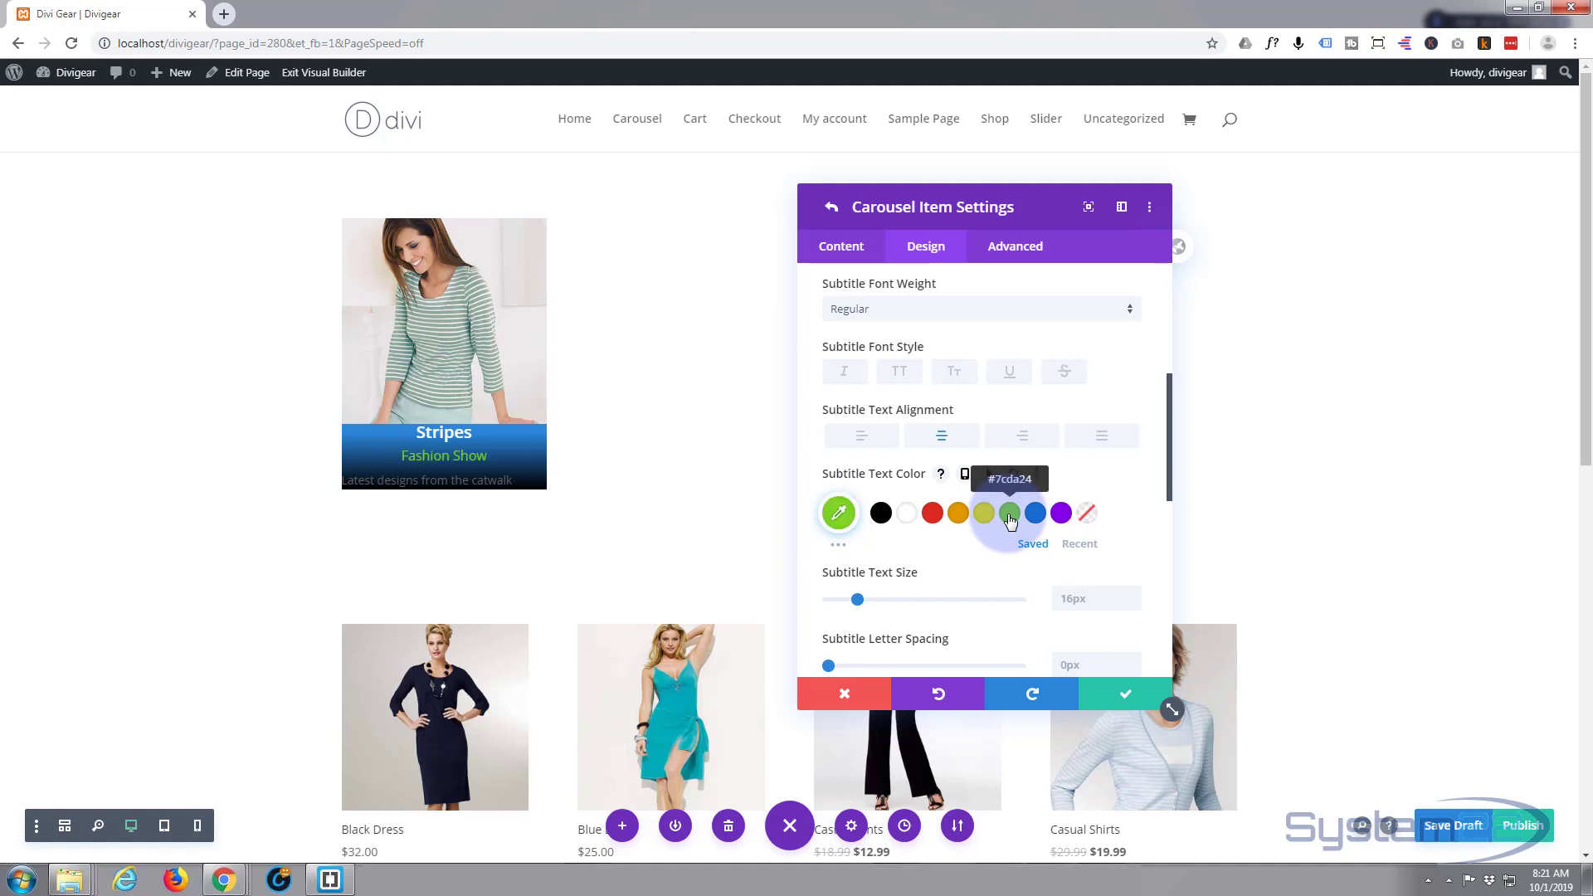
{"action": "left_click", "coordinate": [899, 374]}
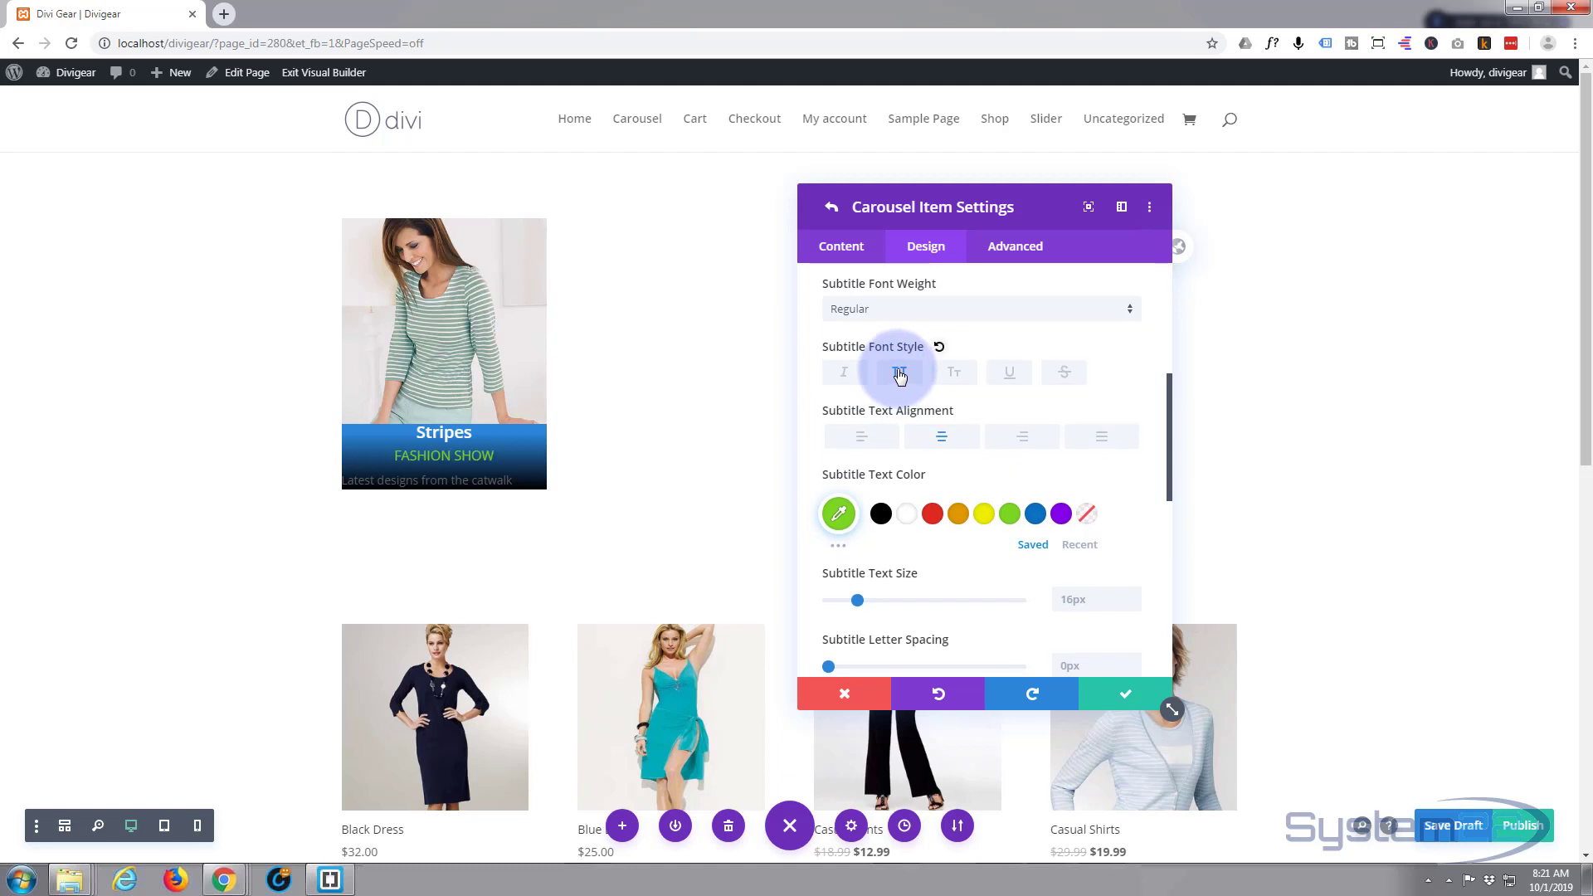
{"action": "scroll", "coordinate": [899, 461], "scroll_direction": "down", "scroll_amount": 2}
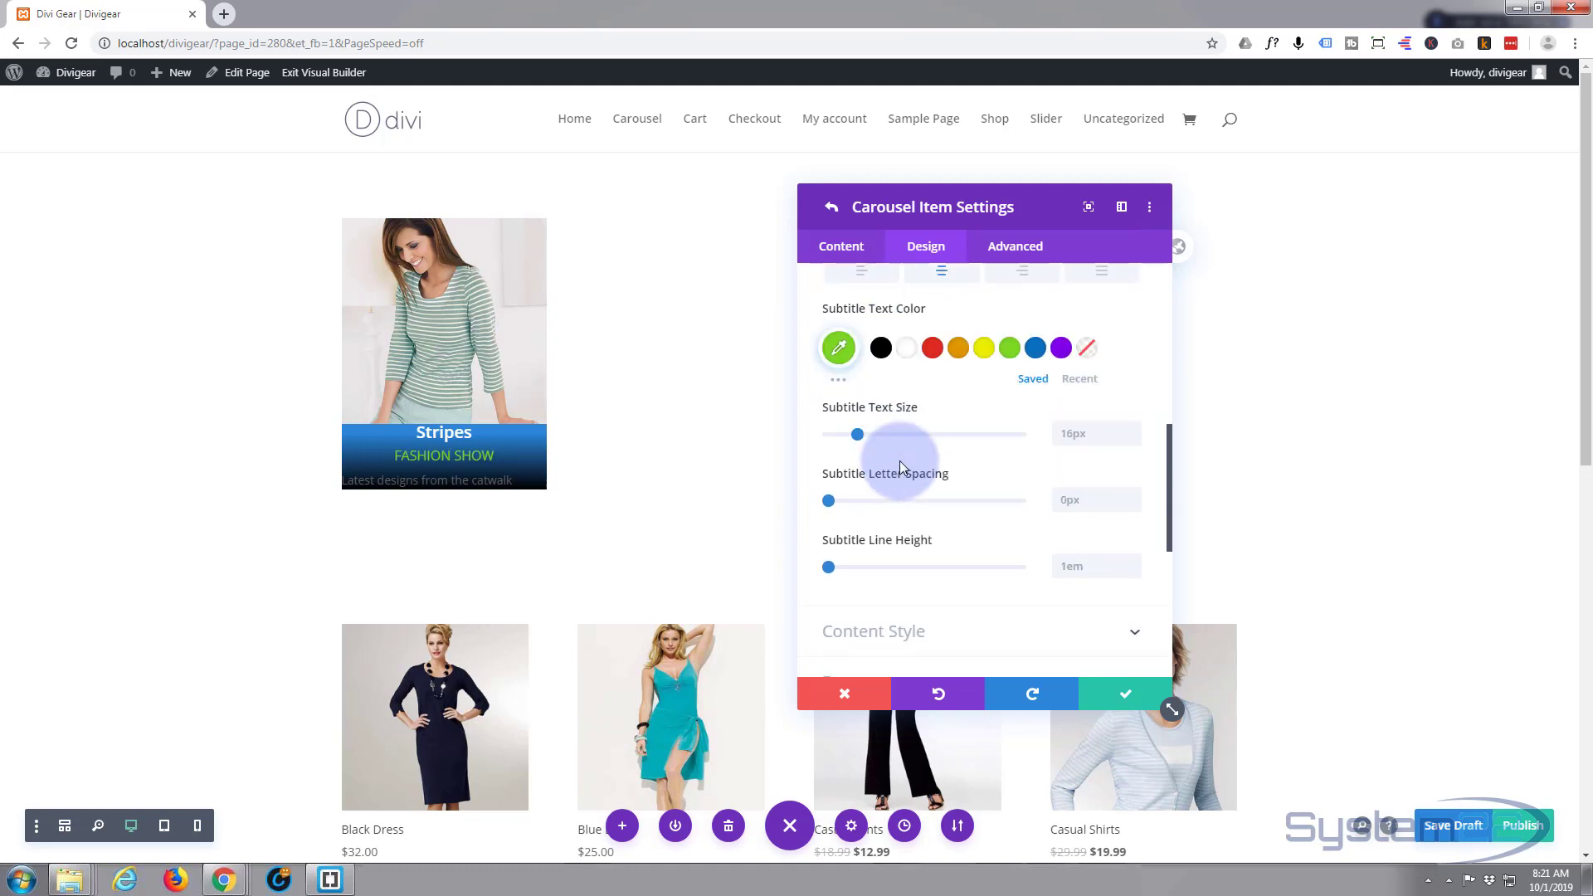
{"action": "scroll", "coordinate": [899, 467], "scroll_direction": "down", "scroll_amount": 3}
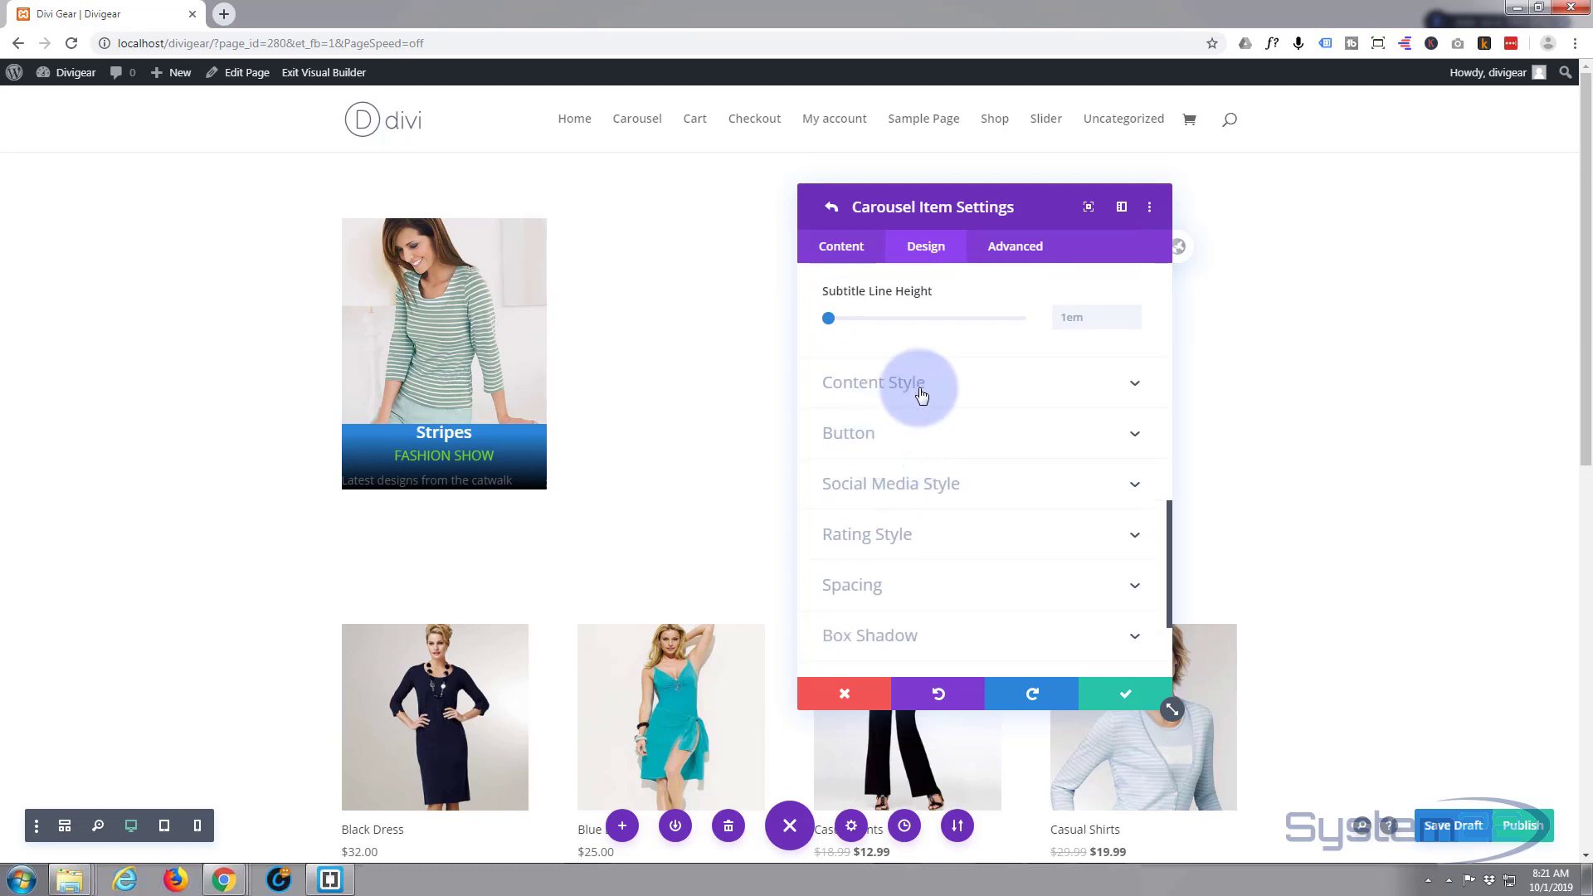
- Make the 'Latest designs from the catwalk' body text white and centre-aligned
{"action": "left_click", "coordinate": [949, 394]}
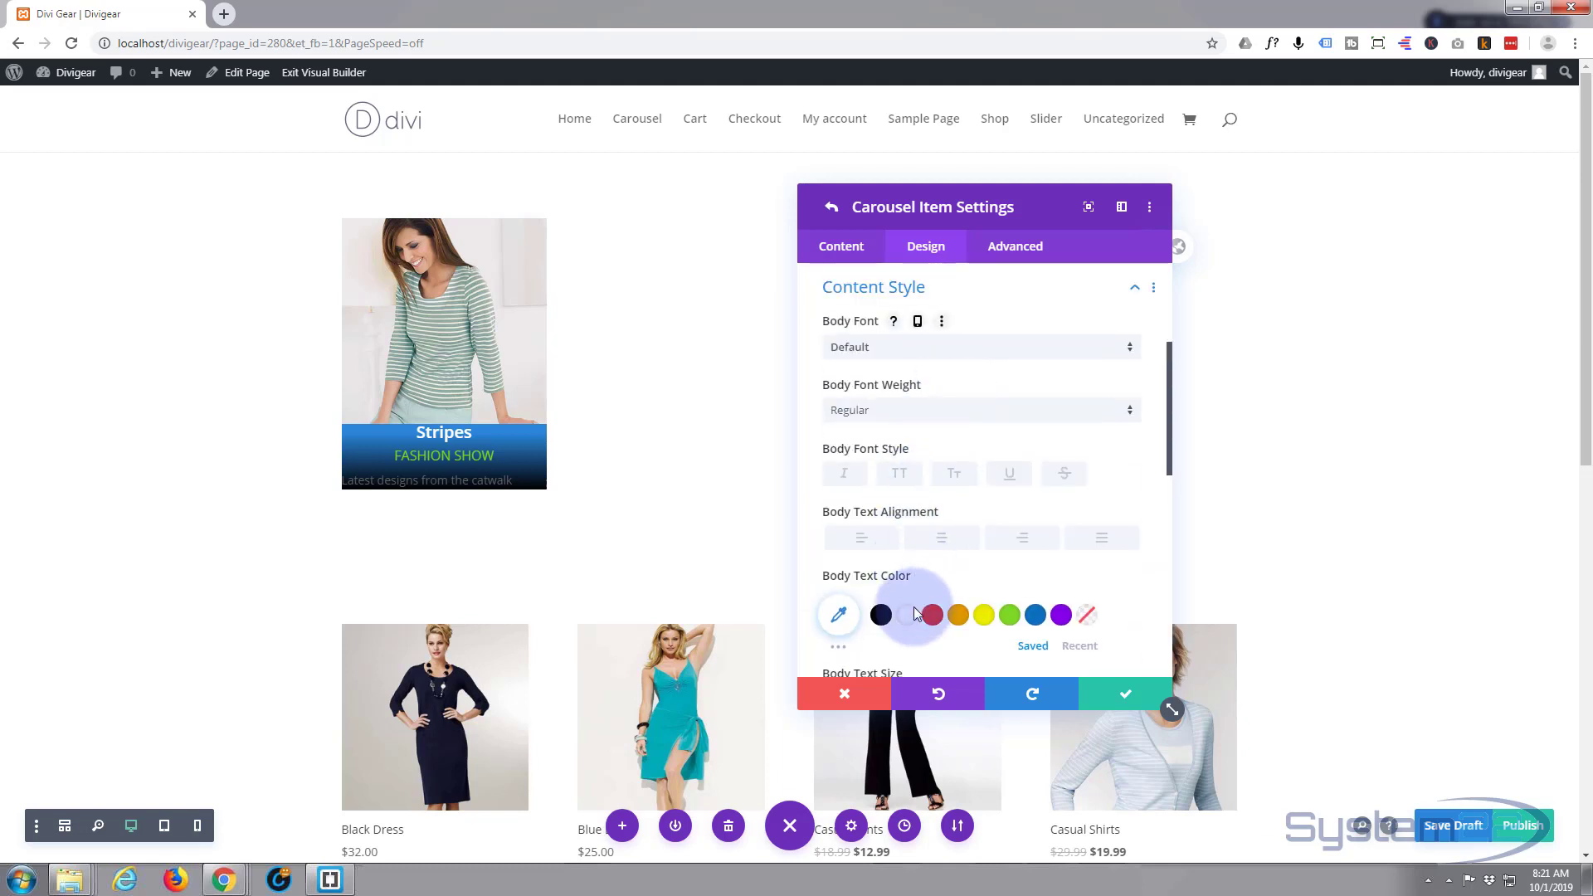
{"action": "left_click", "coordinate": [908, 615]}
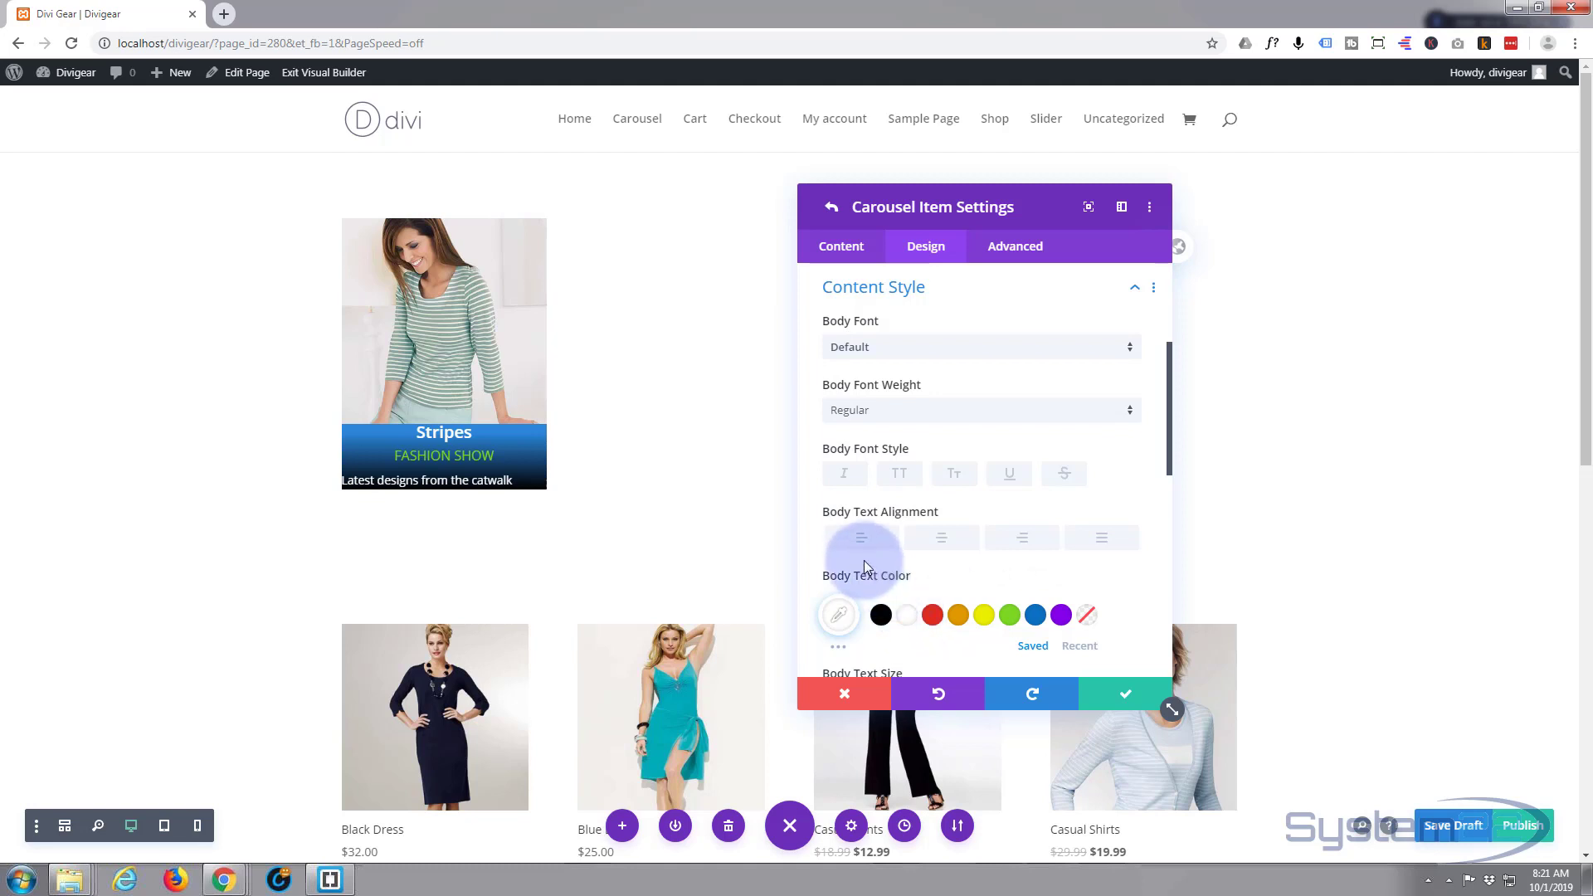
{"action": "left_click", "coordinate": [944, 541]}
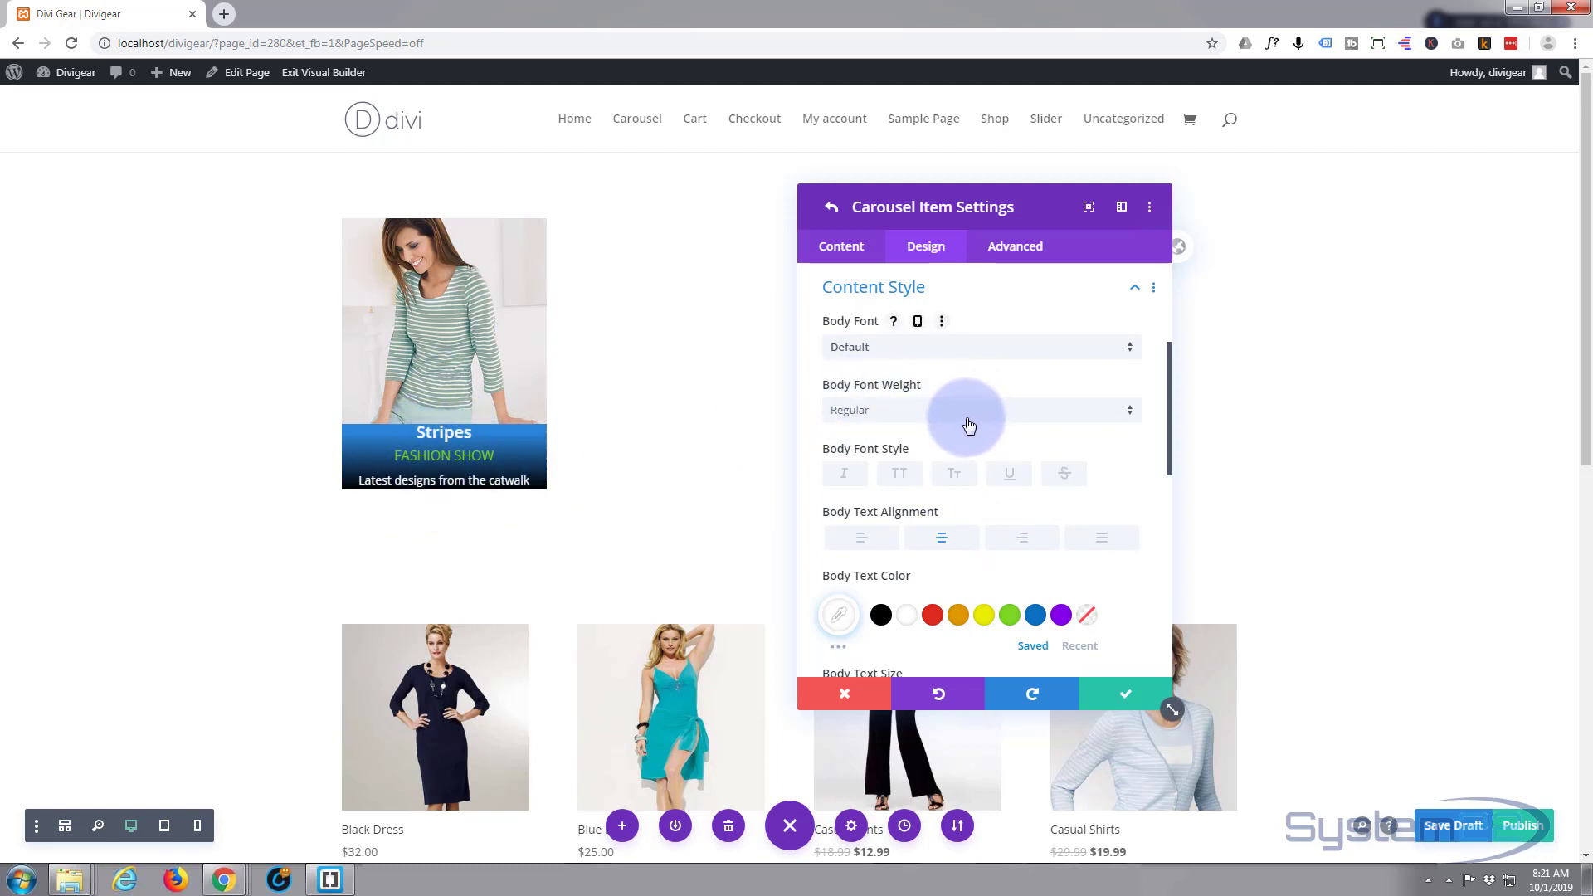
{"action": "left_click", "coordinate": [935, 290]}
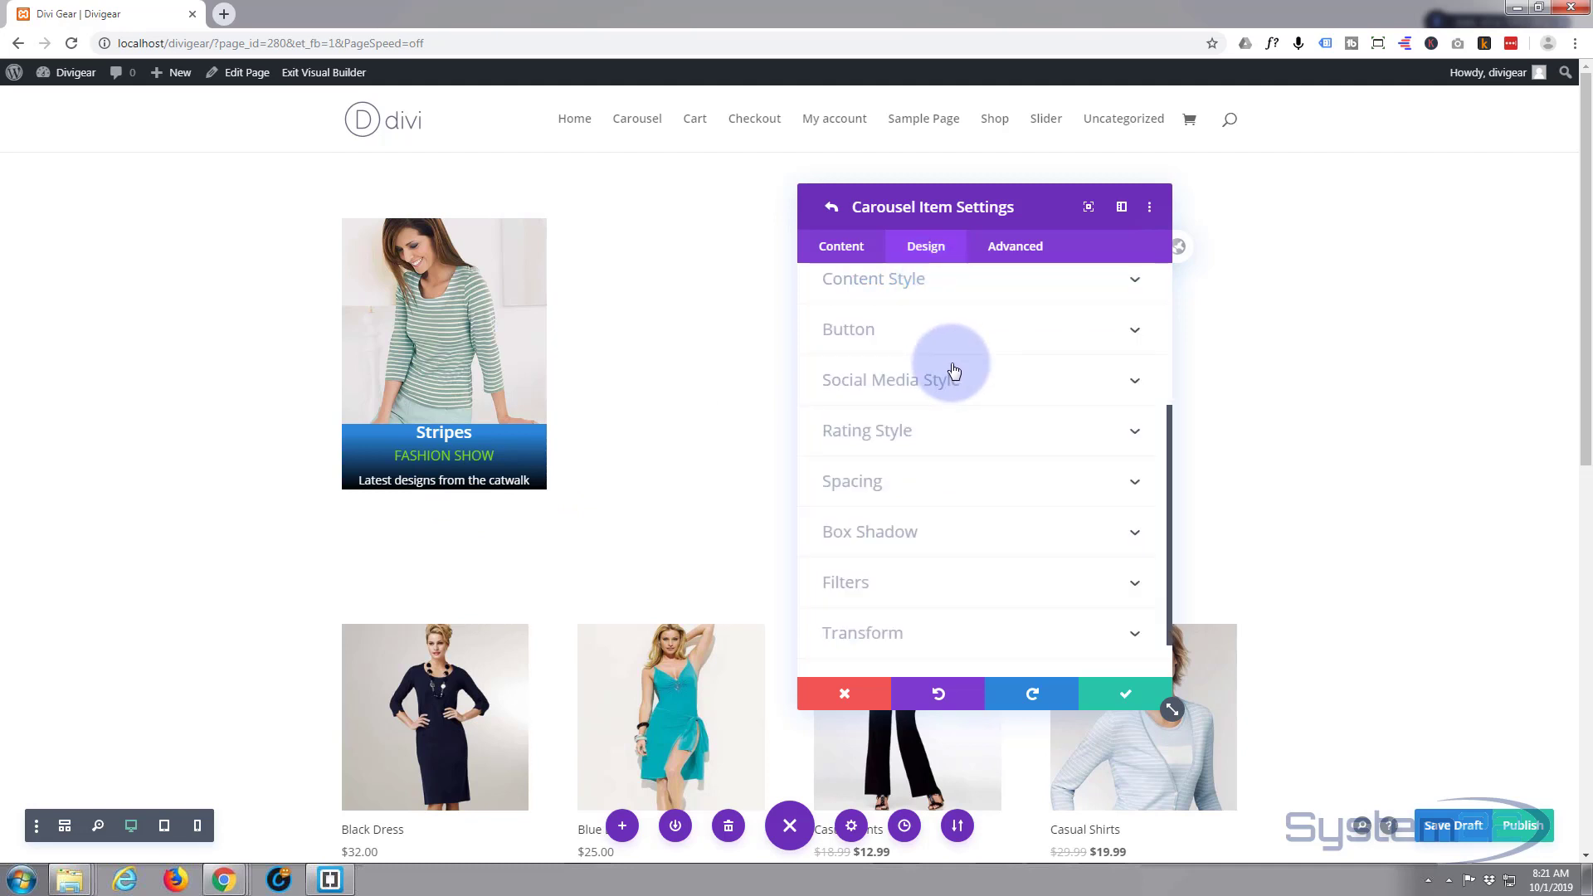
- In the item's spacing options, leave Image Padding Top empty so the image stays unpadded
{"action": "scroll", "coordinate": [952, 366], "scroll_direction": "down", "scroll_amount": 1}
{"action": "scroll", "coordinate": [937, 357], "scroll_direction": "up", "scroll_amount": 2}
{"action": "scroll", "coordinate": [928, 354], "scroll_direction": "down", "scroll_amount": 1}
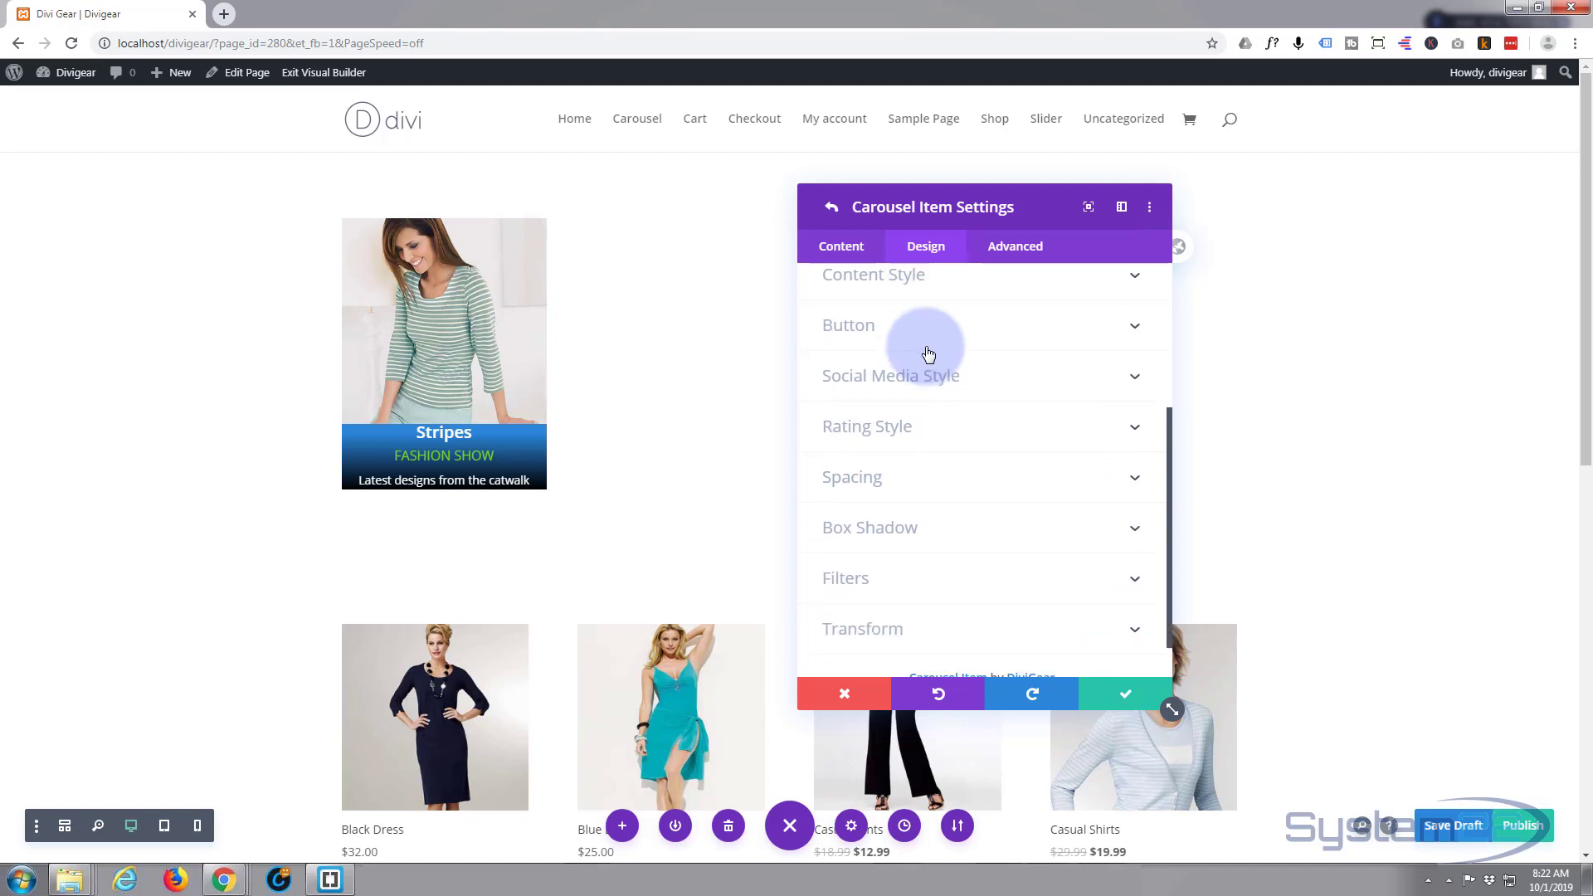
{"action": "left_click", "coordinate": [960, 480]}
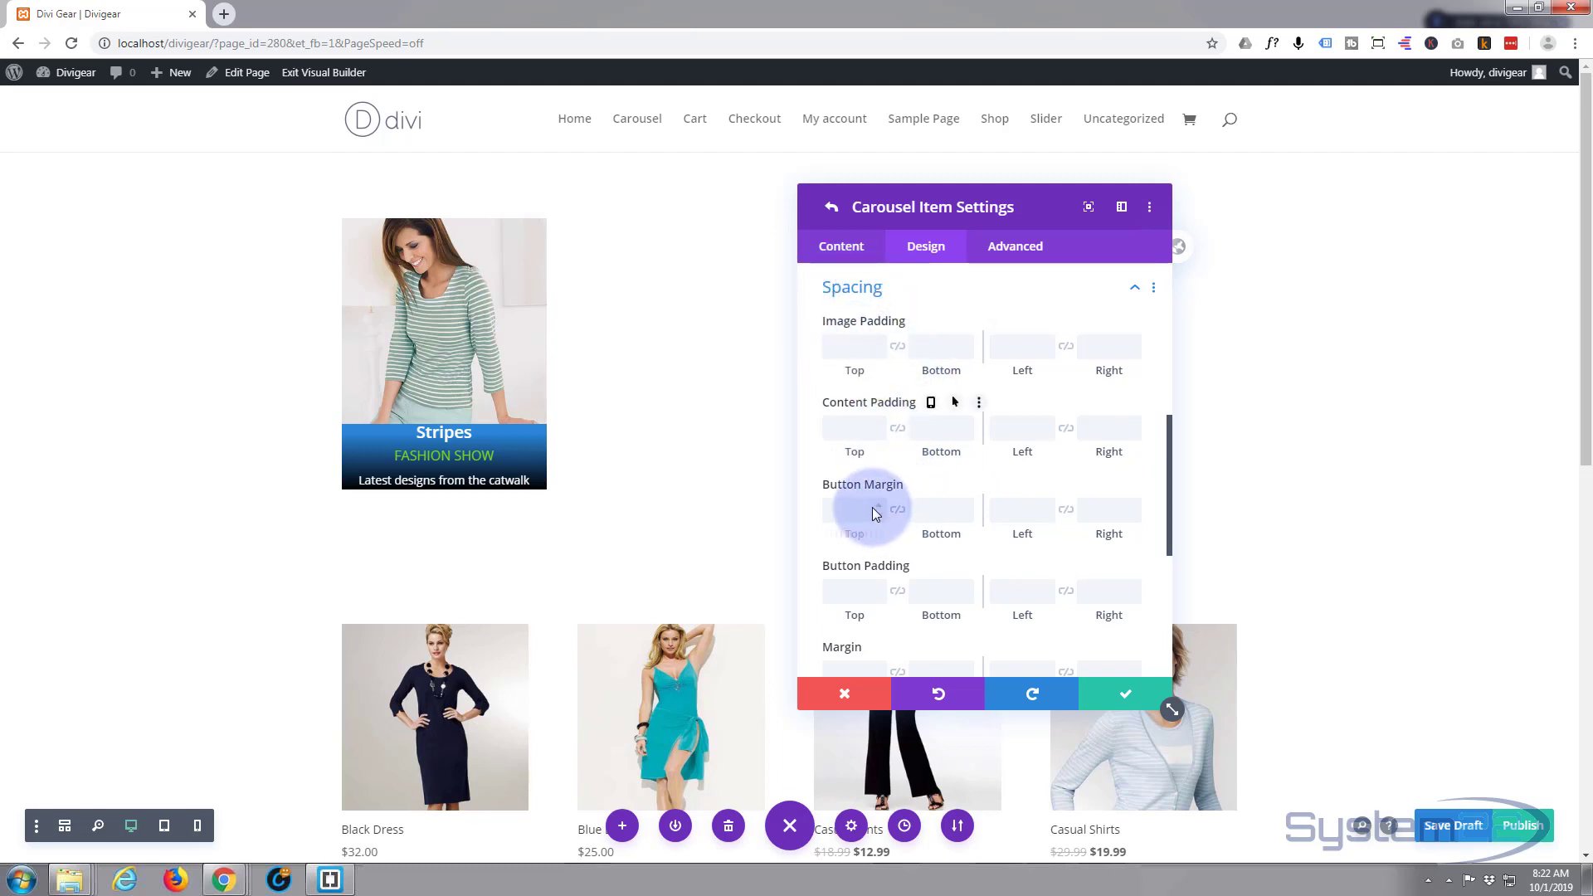
{"action": "scroll", "coordinate": [906, 573], "scroll_direction": "down", "scroll_amount": 1}
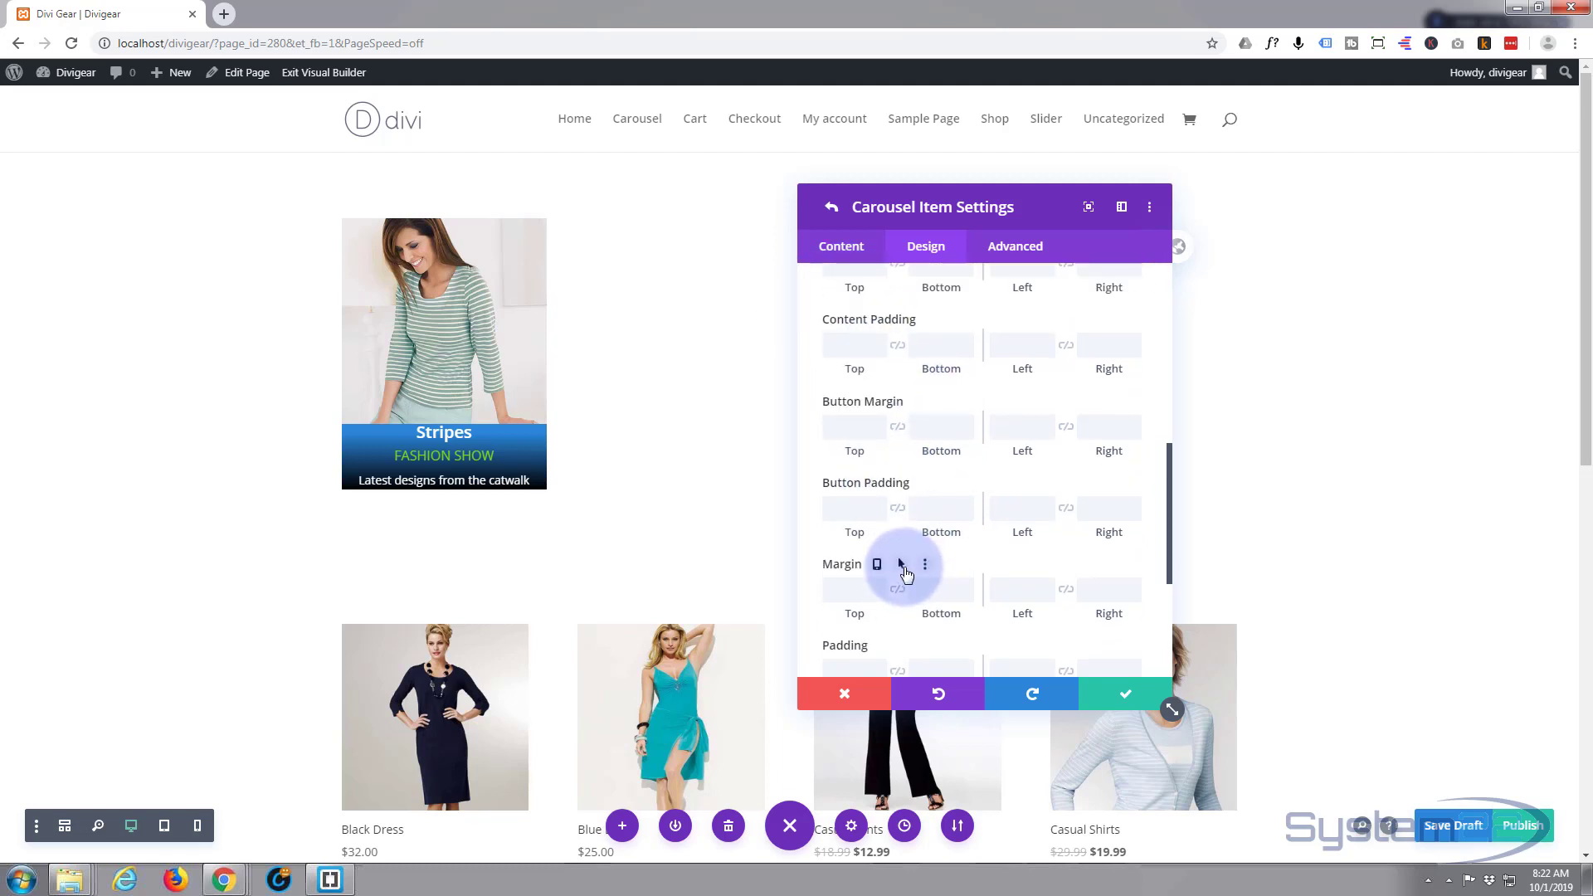
{"action": "scroll", "coordinate": [854, 560], "scroll_direction": "down", "scroll_amount": 2}
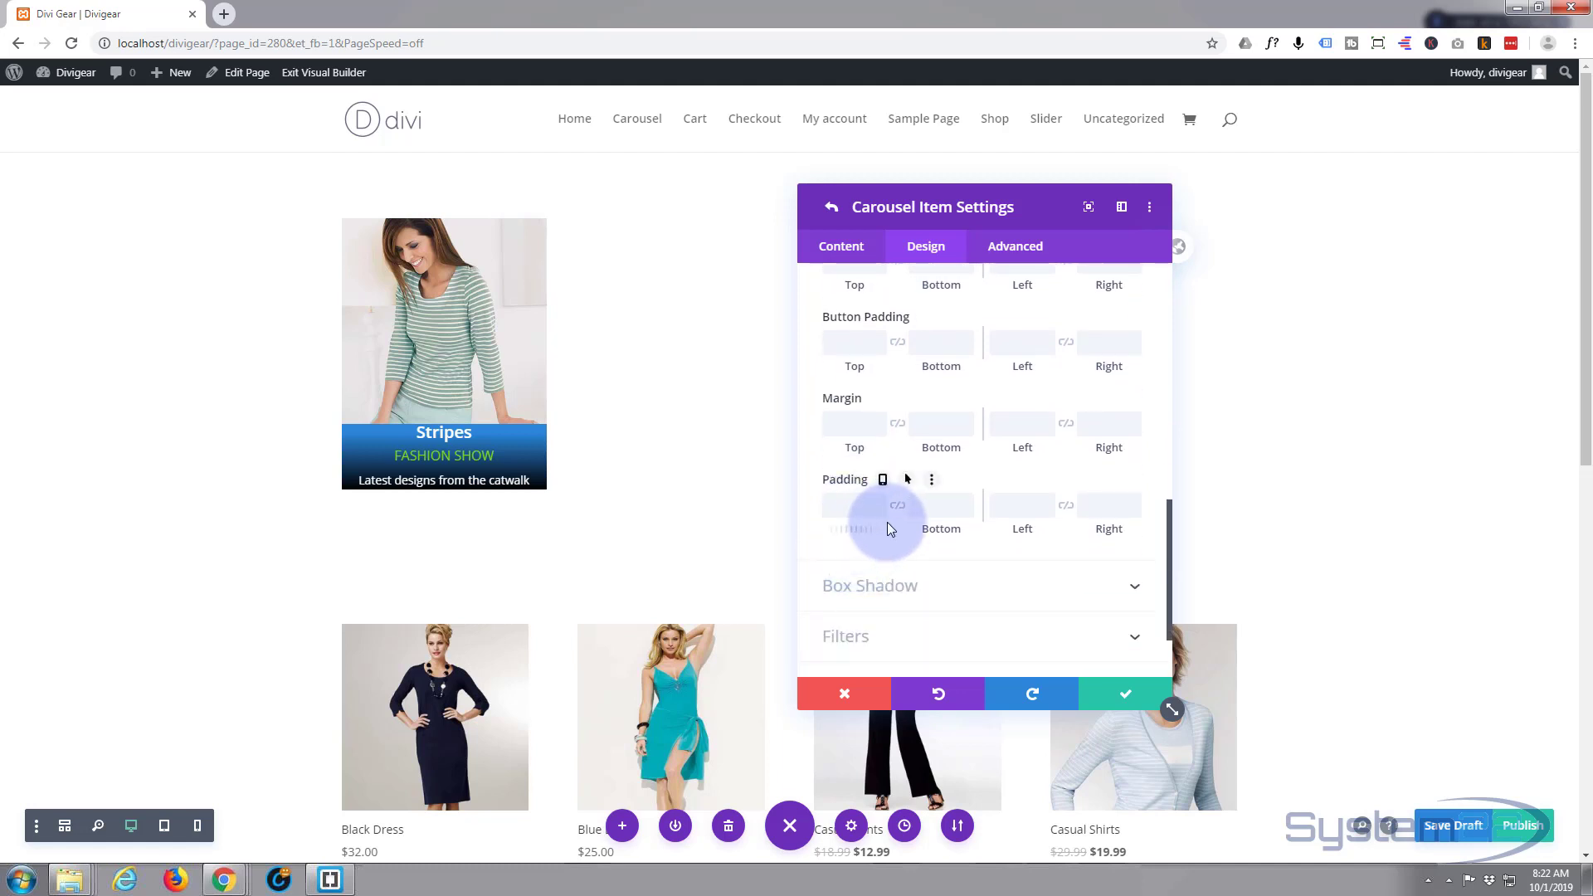
{"action": "scroll", "coordinate": [886, 527], "scroll_direction": "up", "scroll_amount": 2}
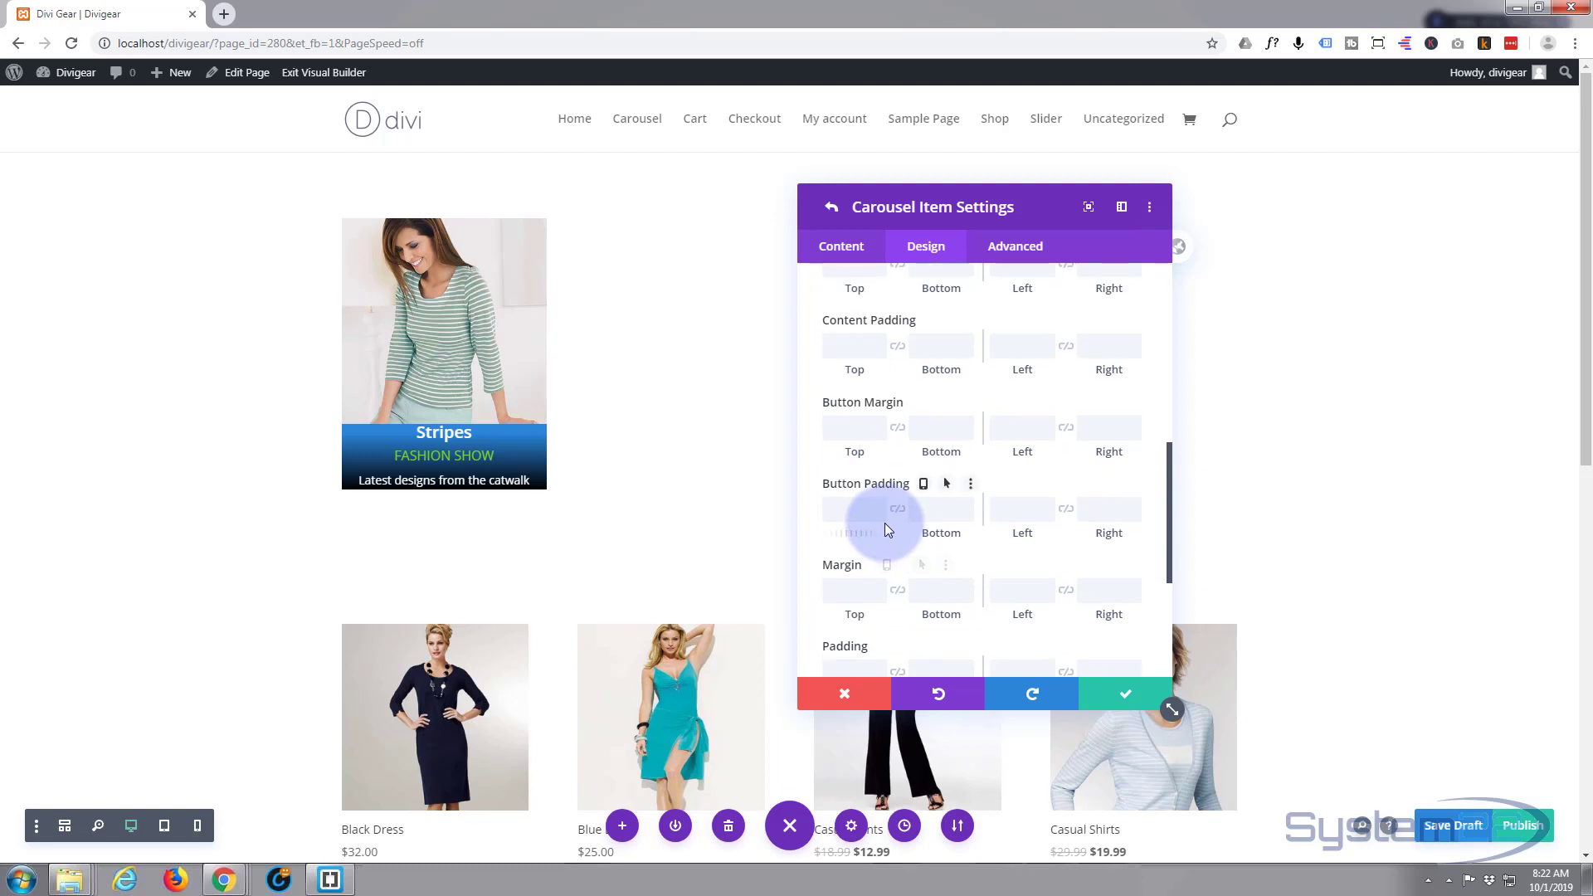
{"action": "scroll", "coordinate": [884, 523], "scroll_direction": "up", "scroll_amount": 1}
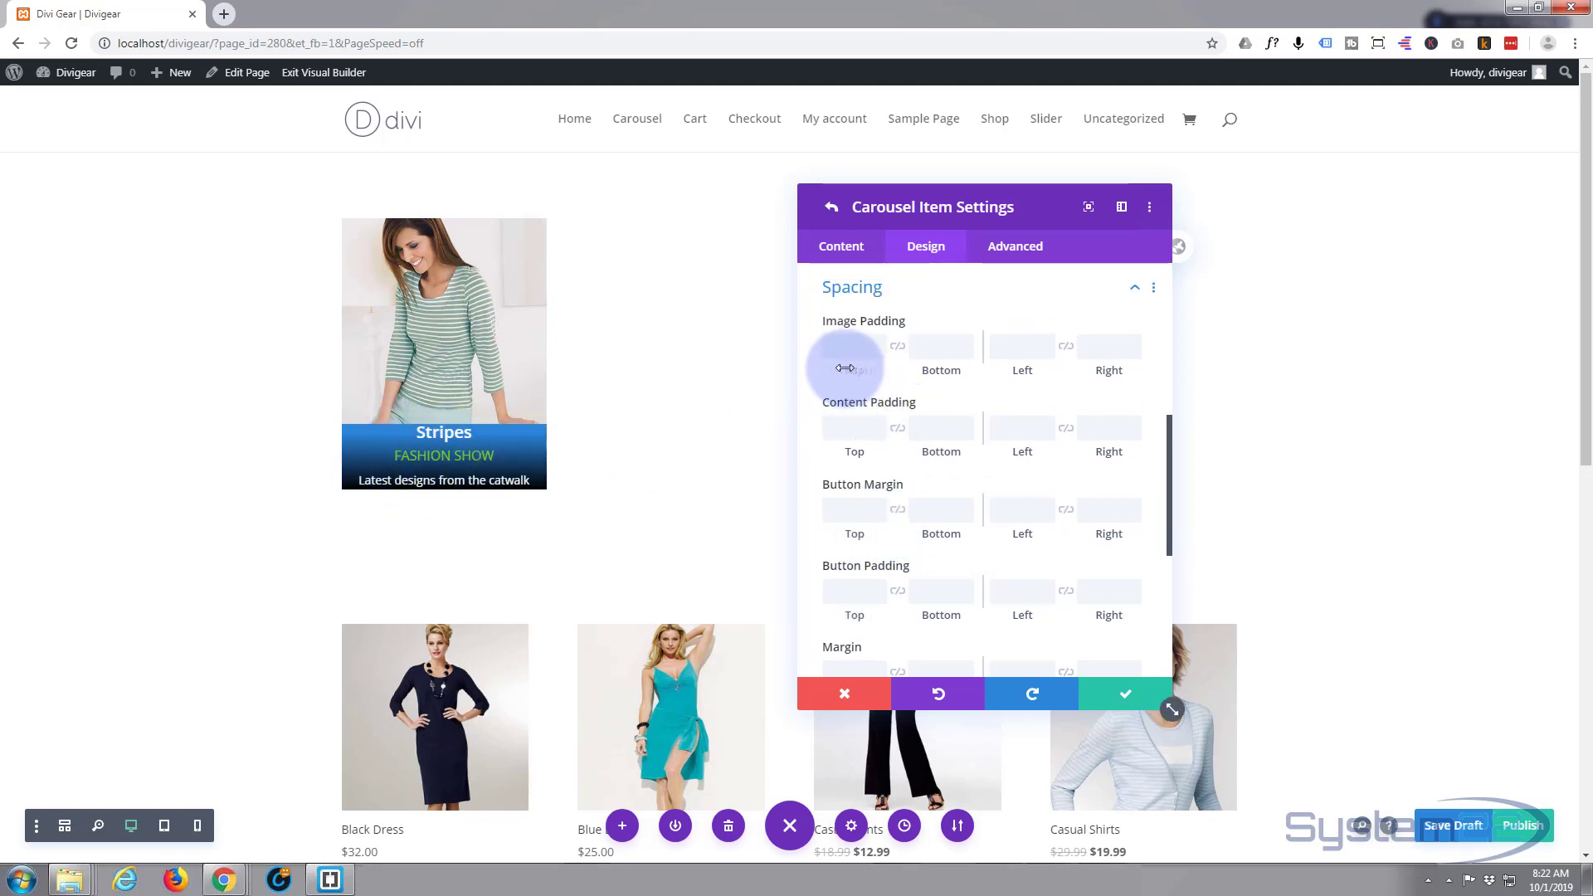
{"action": "left_click_drag", "start_coordinate": [845, 368], "coordinate": [839, 369]}
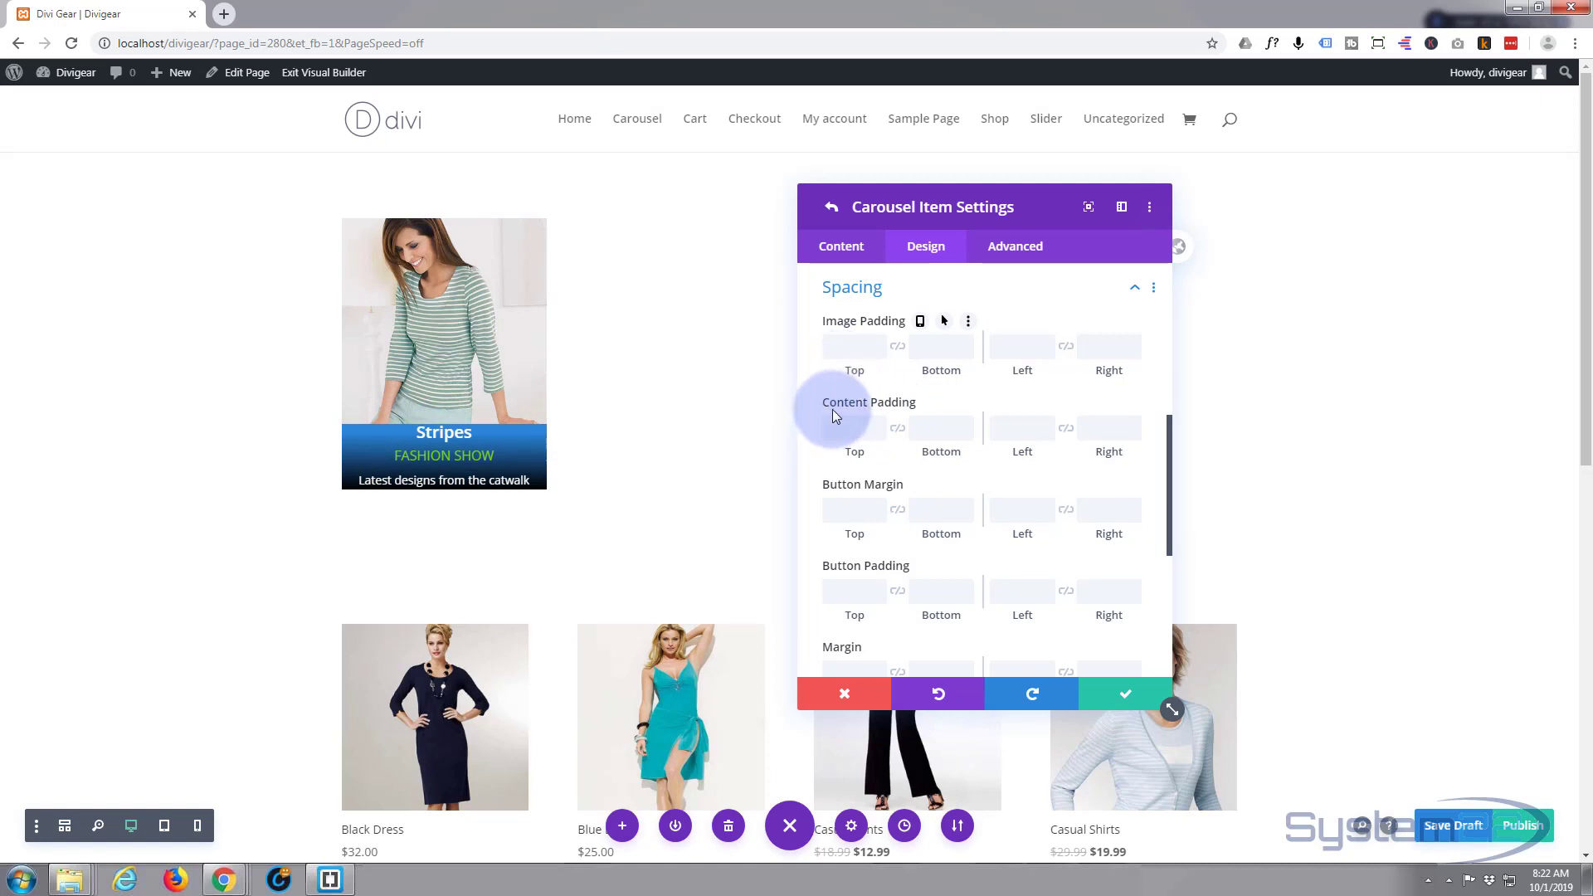
{"action": "left_click", "coordinate": [845, 353]}
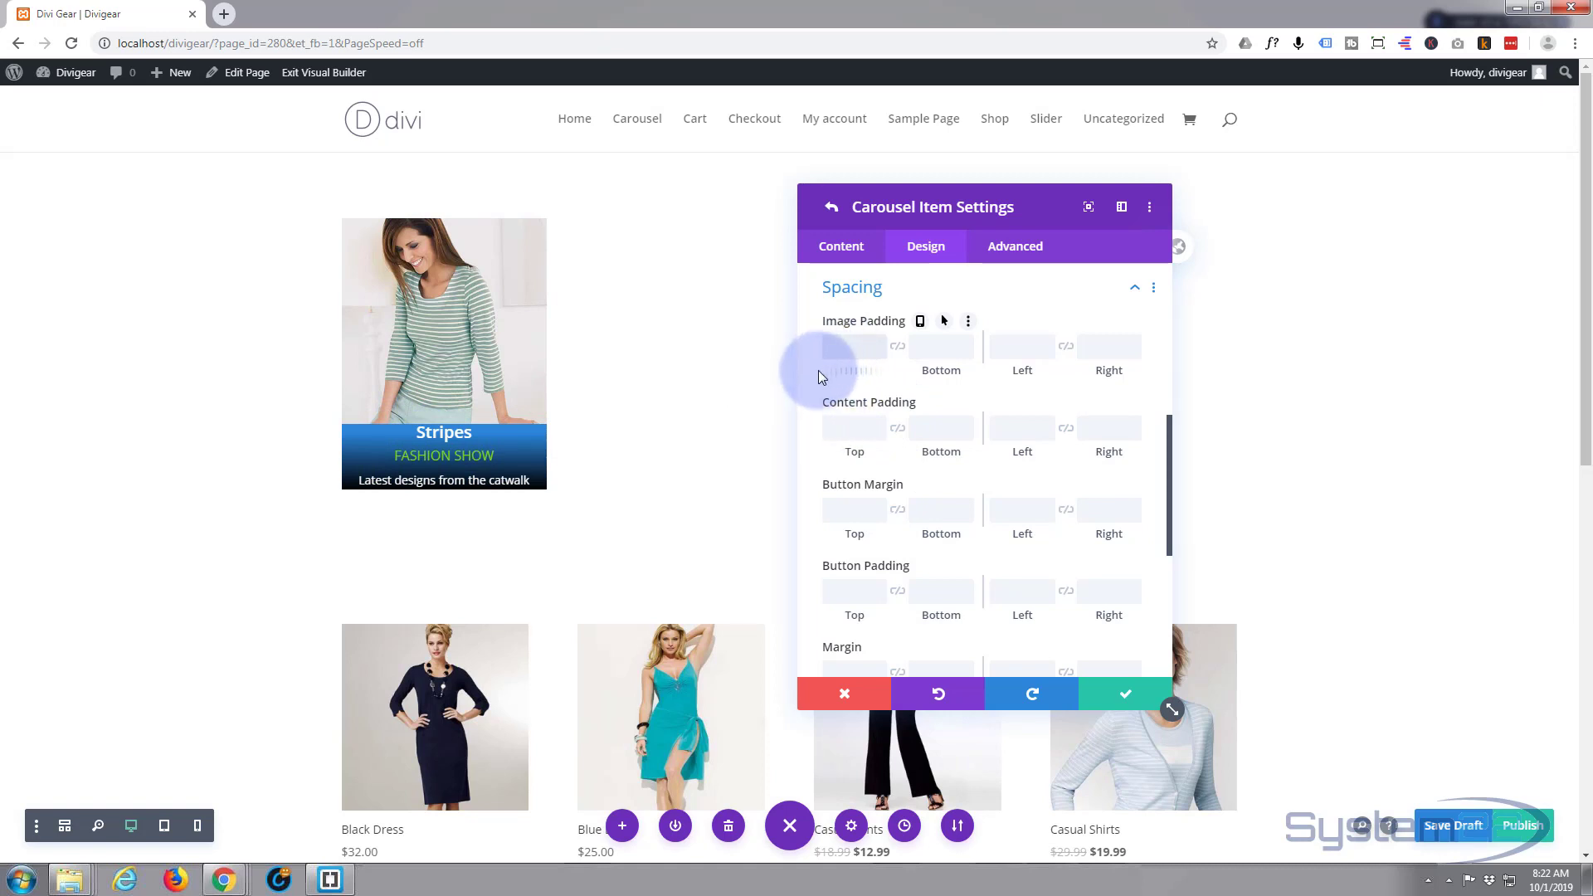
{"action": "type", "text": "20"}
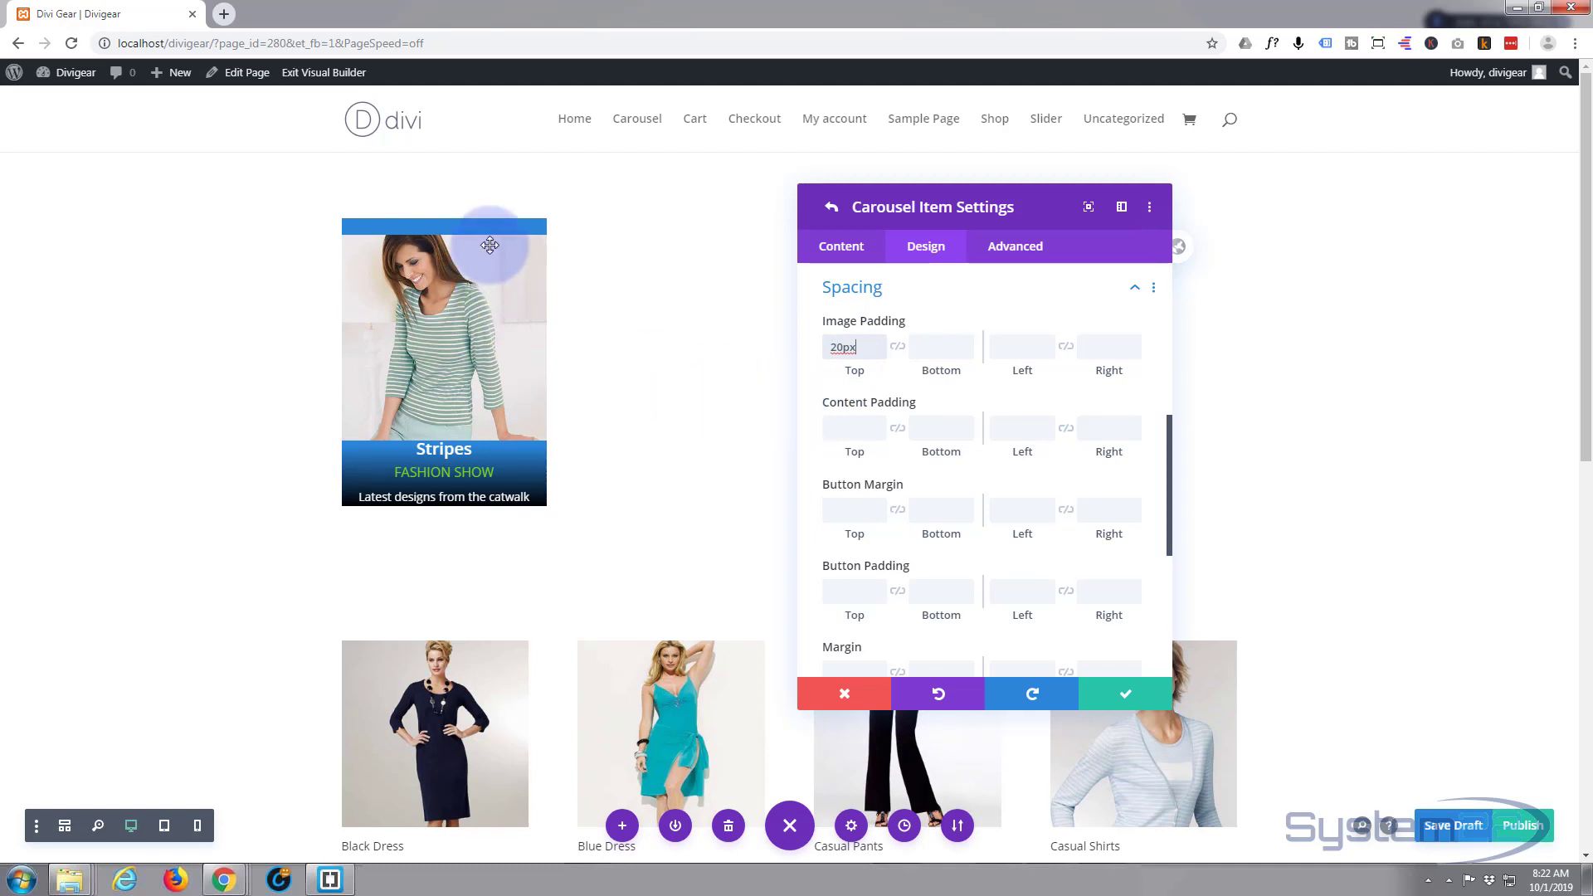
{"action": "left_click_drag", "start_coordinate": [884, 347], "coordinate": [778, 346]}
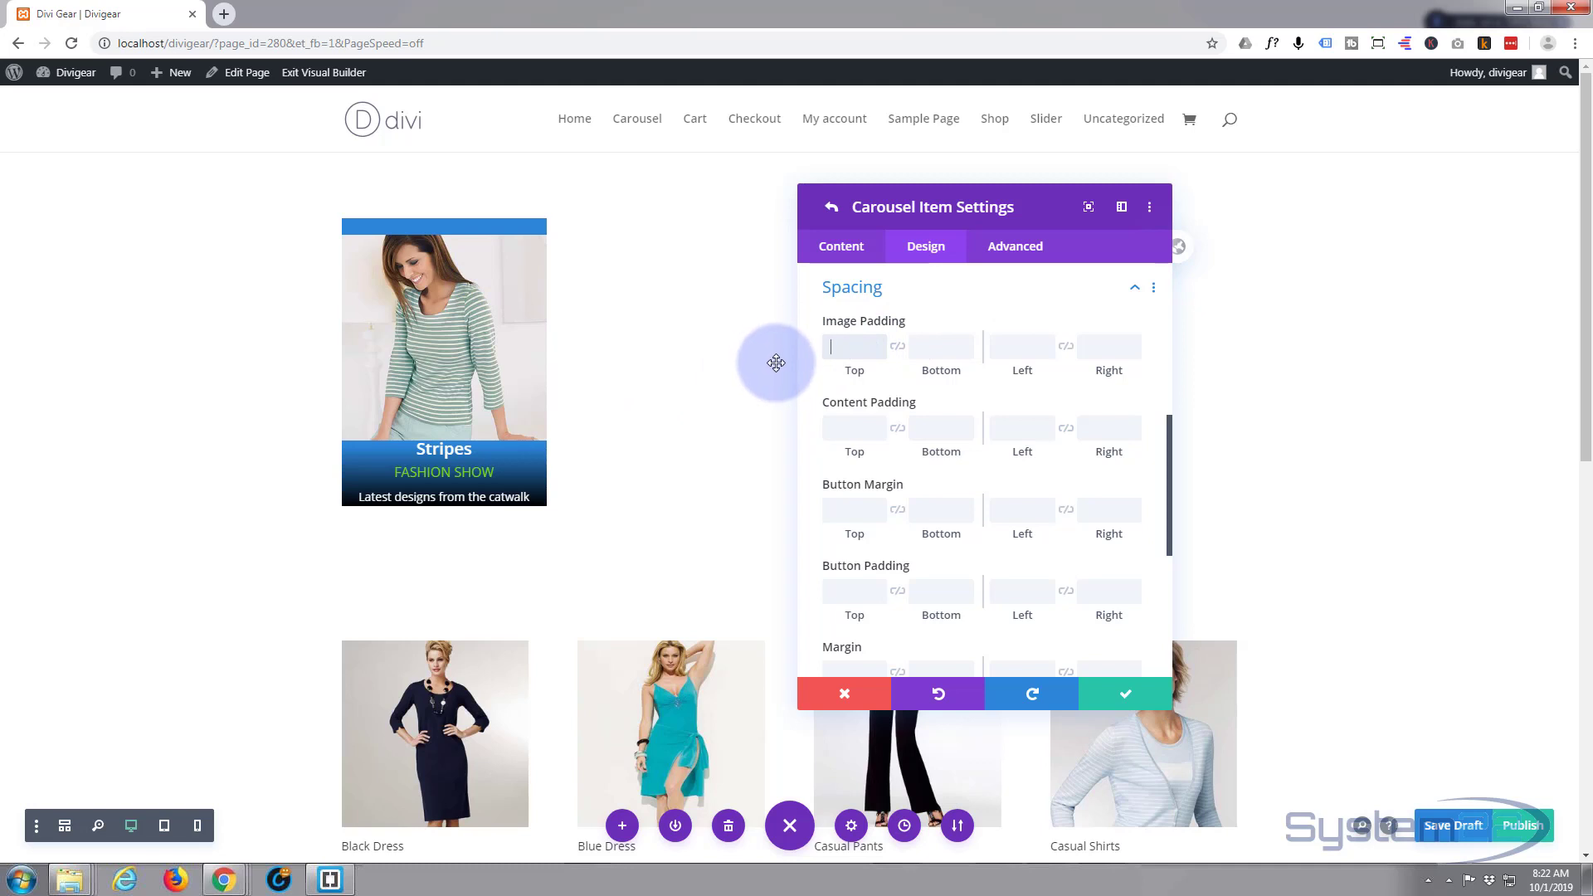
{"action": "key", "text": "BackSpace"}
- Set the caption's Content Padding Top to 20px and link it to the bottom
{"action": "left_click", "coordinate": [838, 426]}
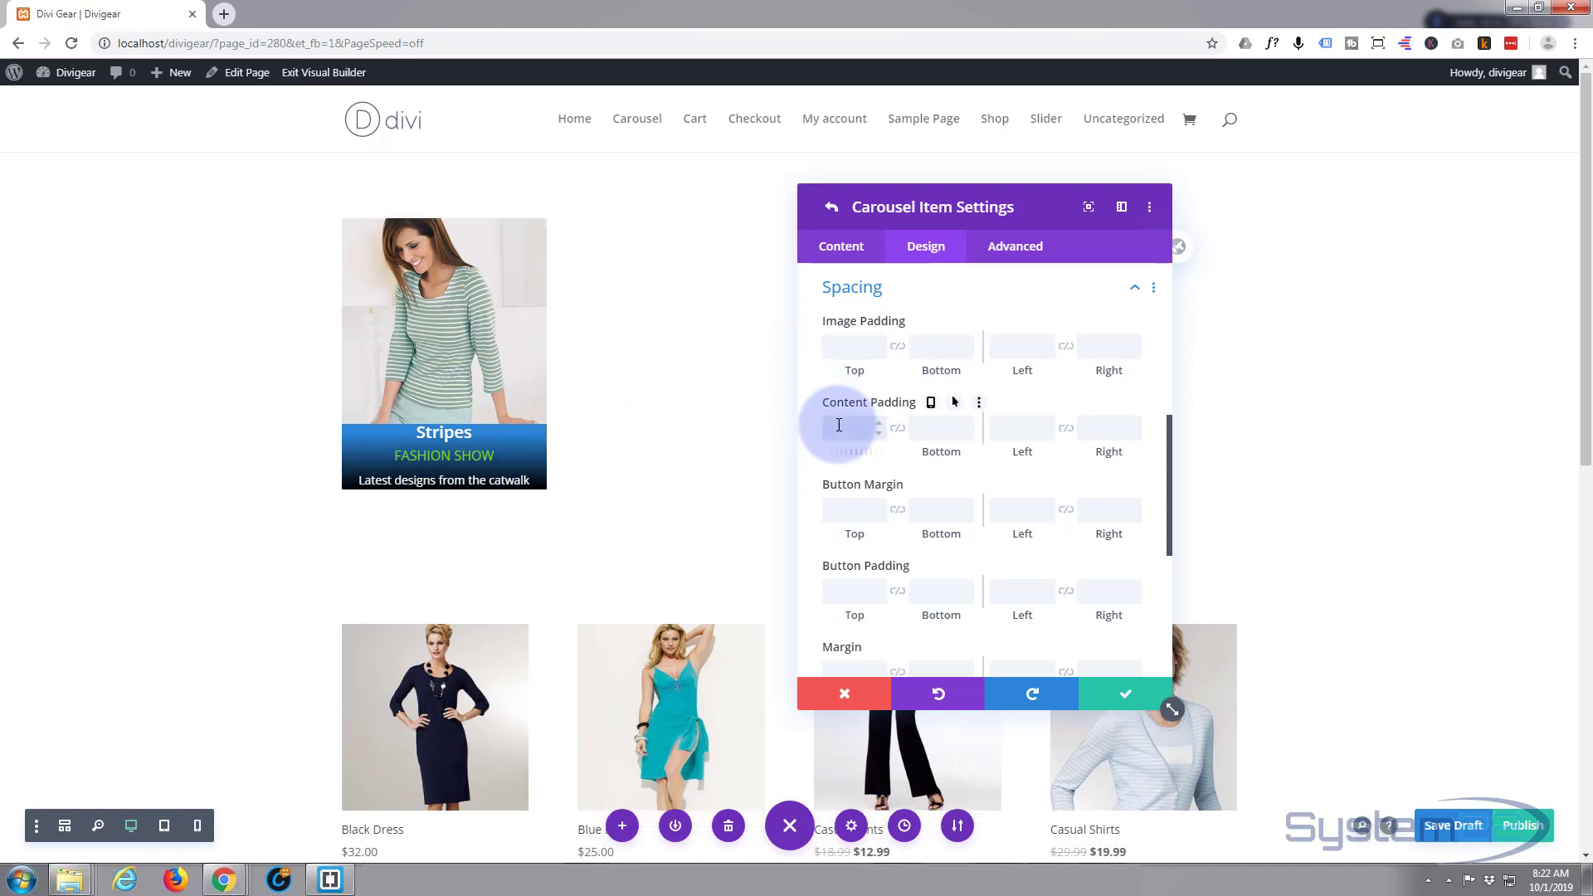
{"action": "type", "text": "20"}
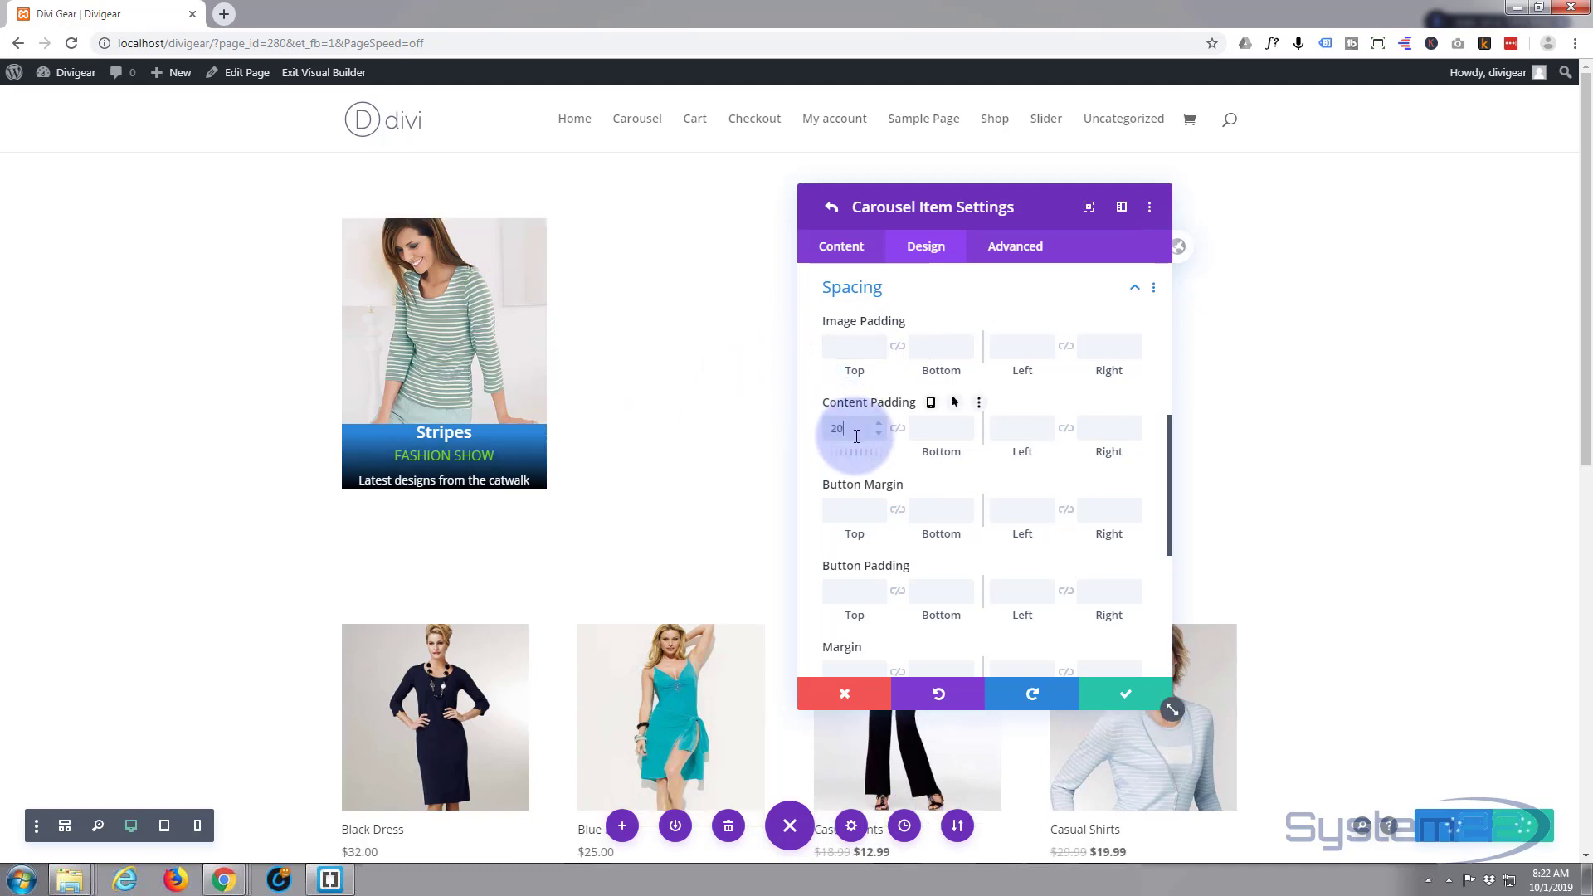
{"action": "left_click", "coordinate": [468, 437]}
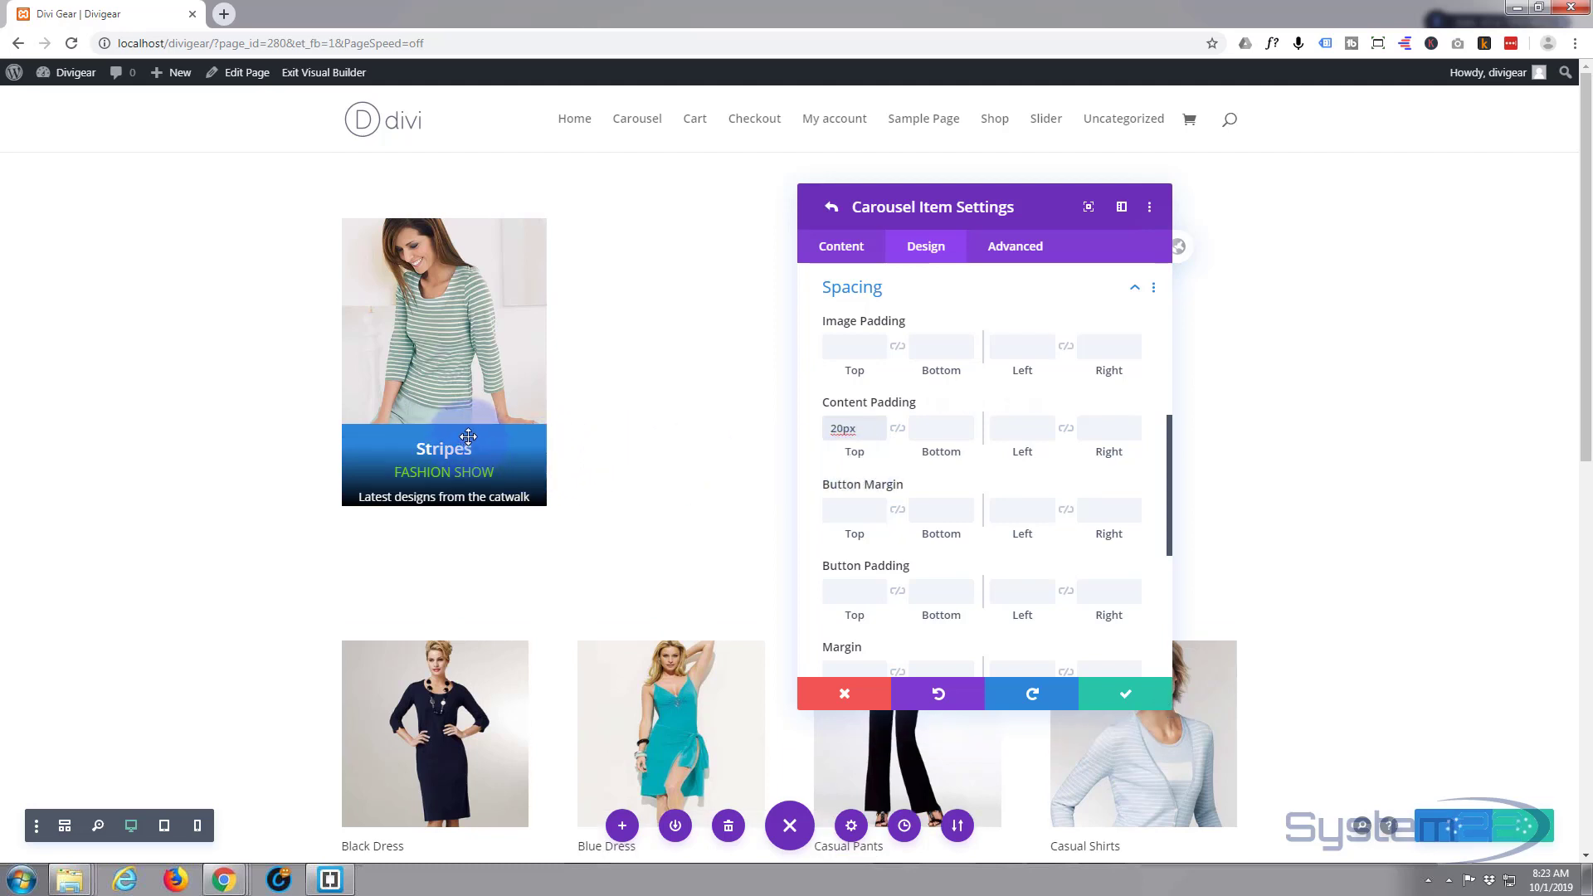
{"action": "left_click", "coordinate": [899, 436]}
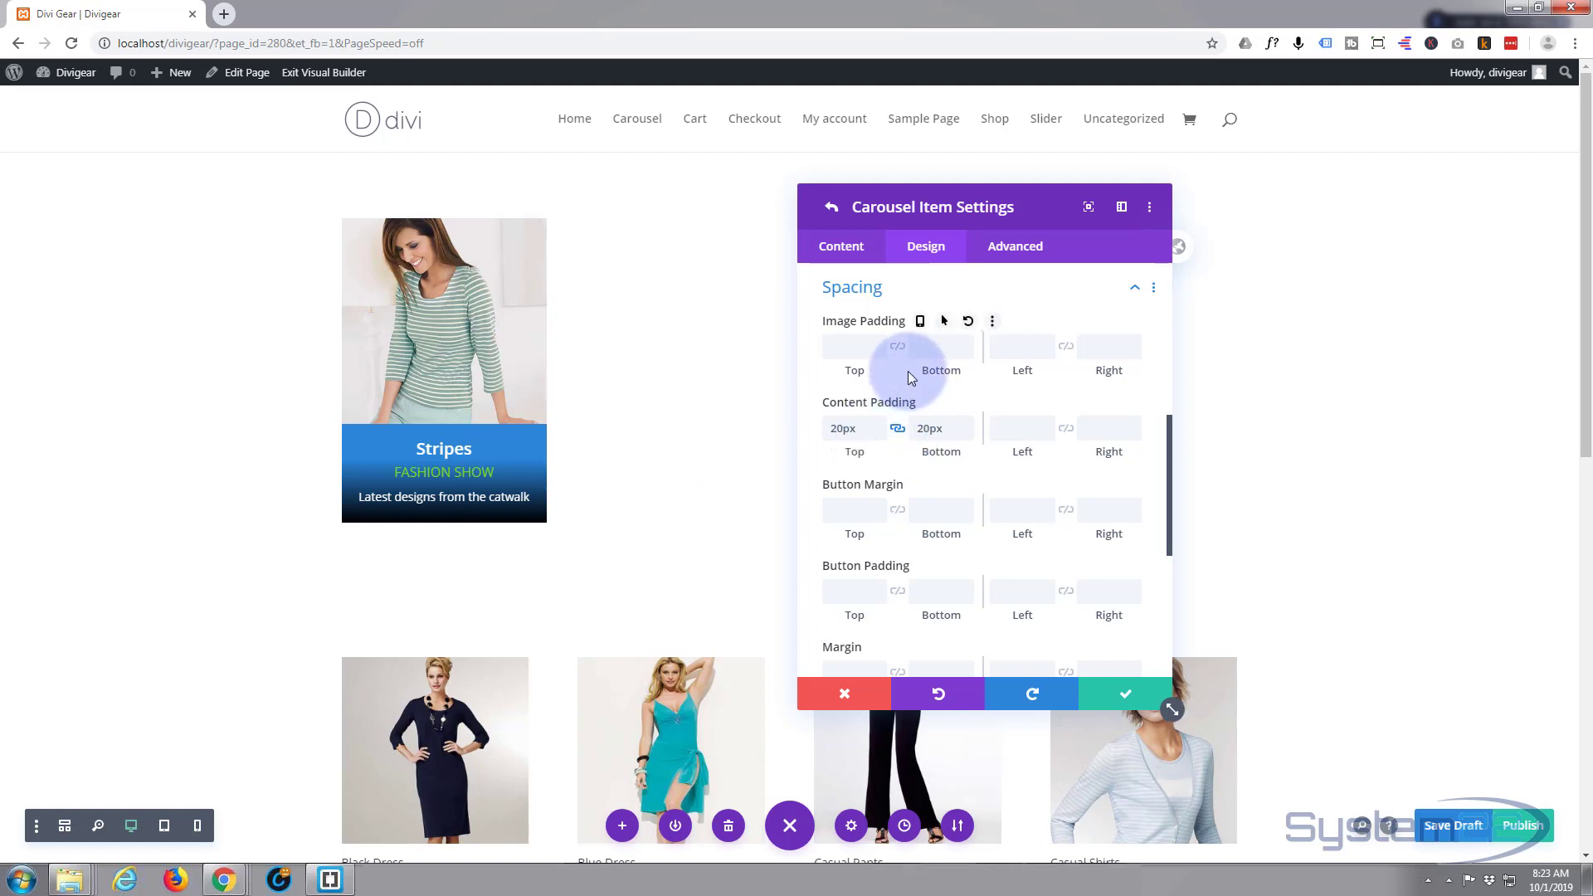
- Apply the offset soft box shadow (6px right, 6px down, 18px blur) and save the Stripes item
{"action": "scroll", "coordinate": [954, 369], "scroll_direction": "up", "scroll_amount": 1}
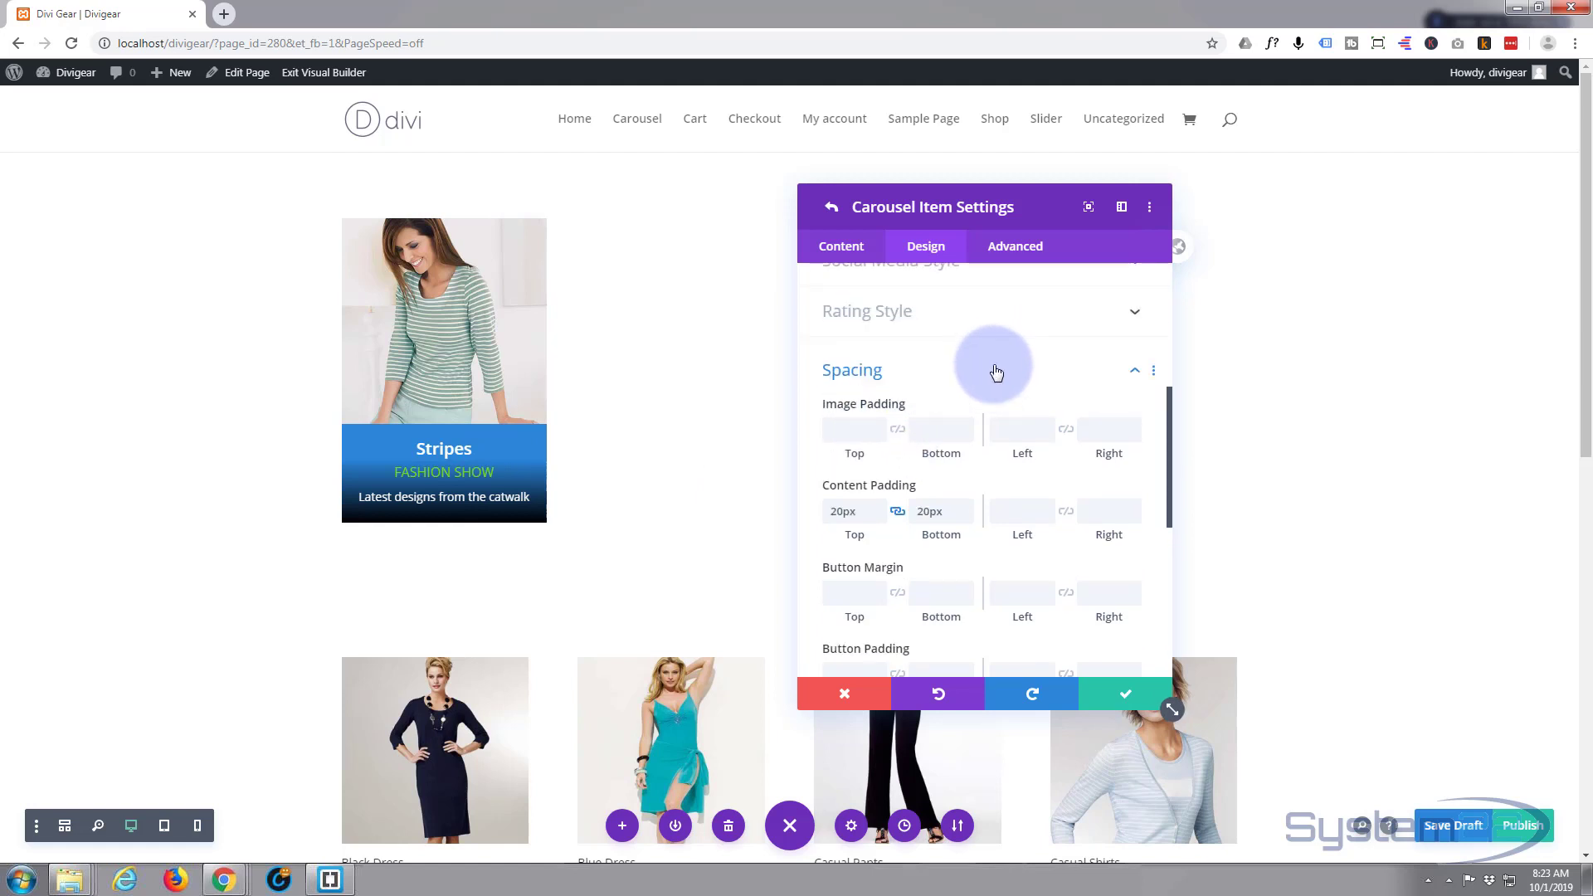
{"action": "left_click", "coordinate": [995, 370]}
{"action": "scroll", "coordinate": [965, 411], "scroll_direction": "up", "scroll_amount": 1}
{"action": "scroll", "coordinate": [965, 411], "scroll_direction": "down", "scroll_amount": 1}
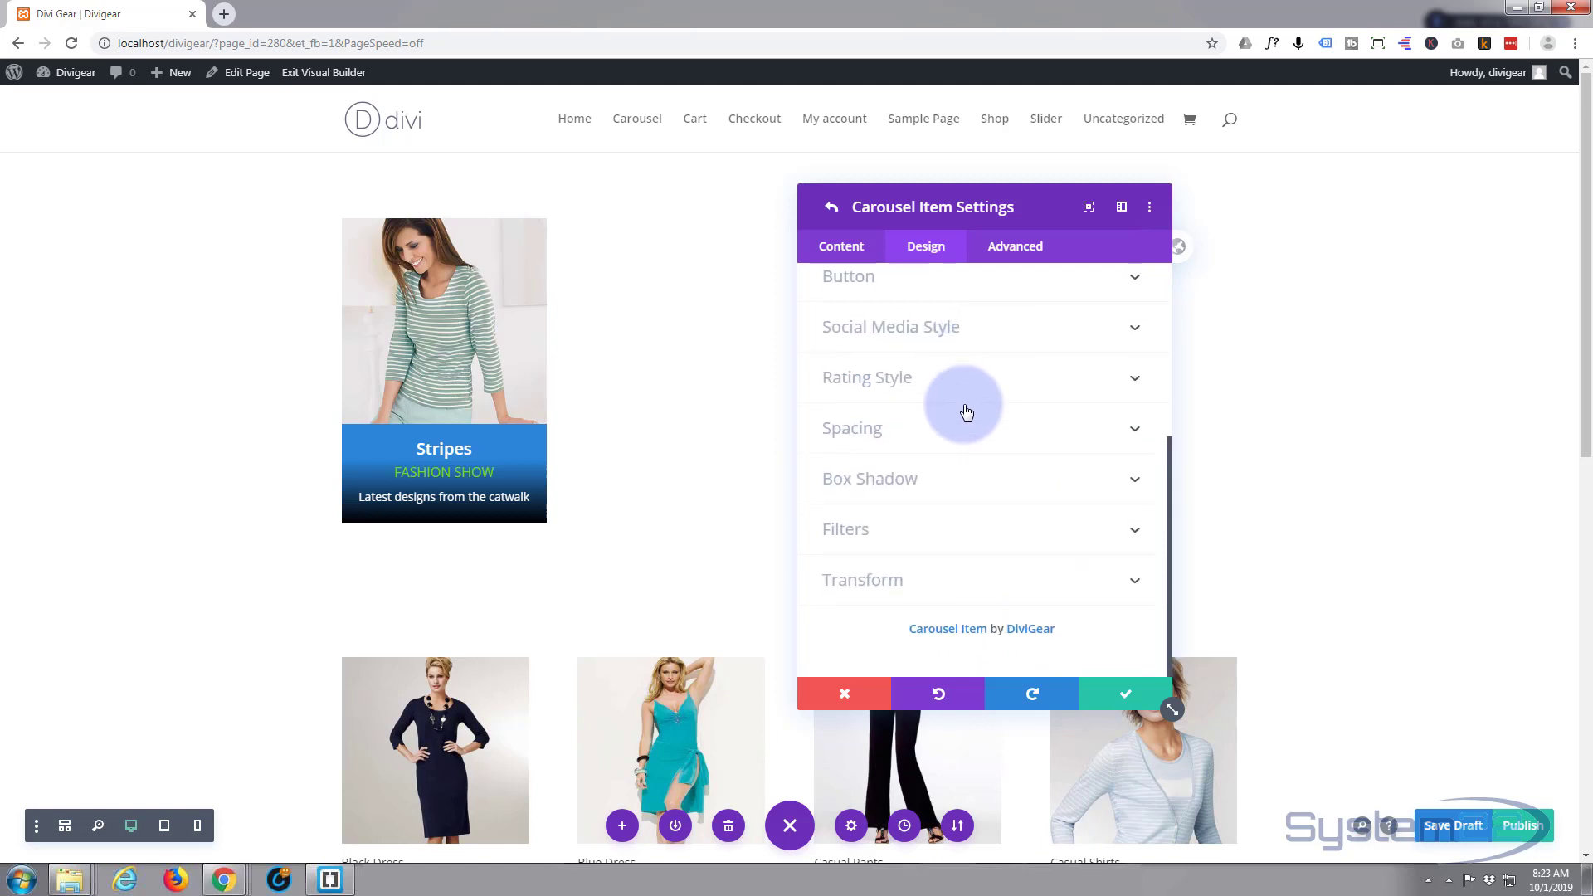
{"action": "left_click", "coordinate": [941, 481]}
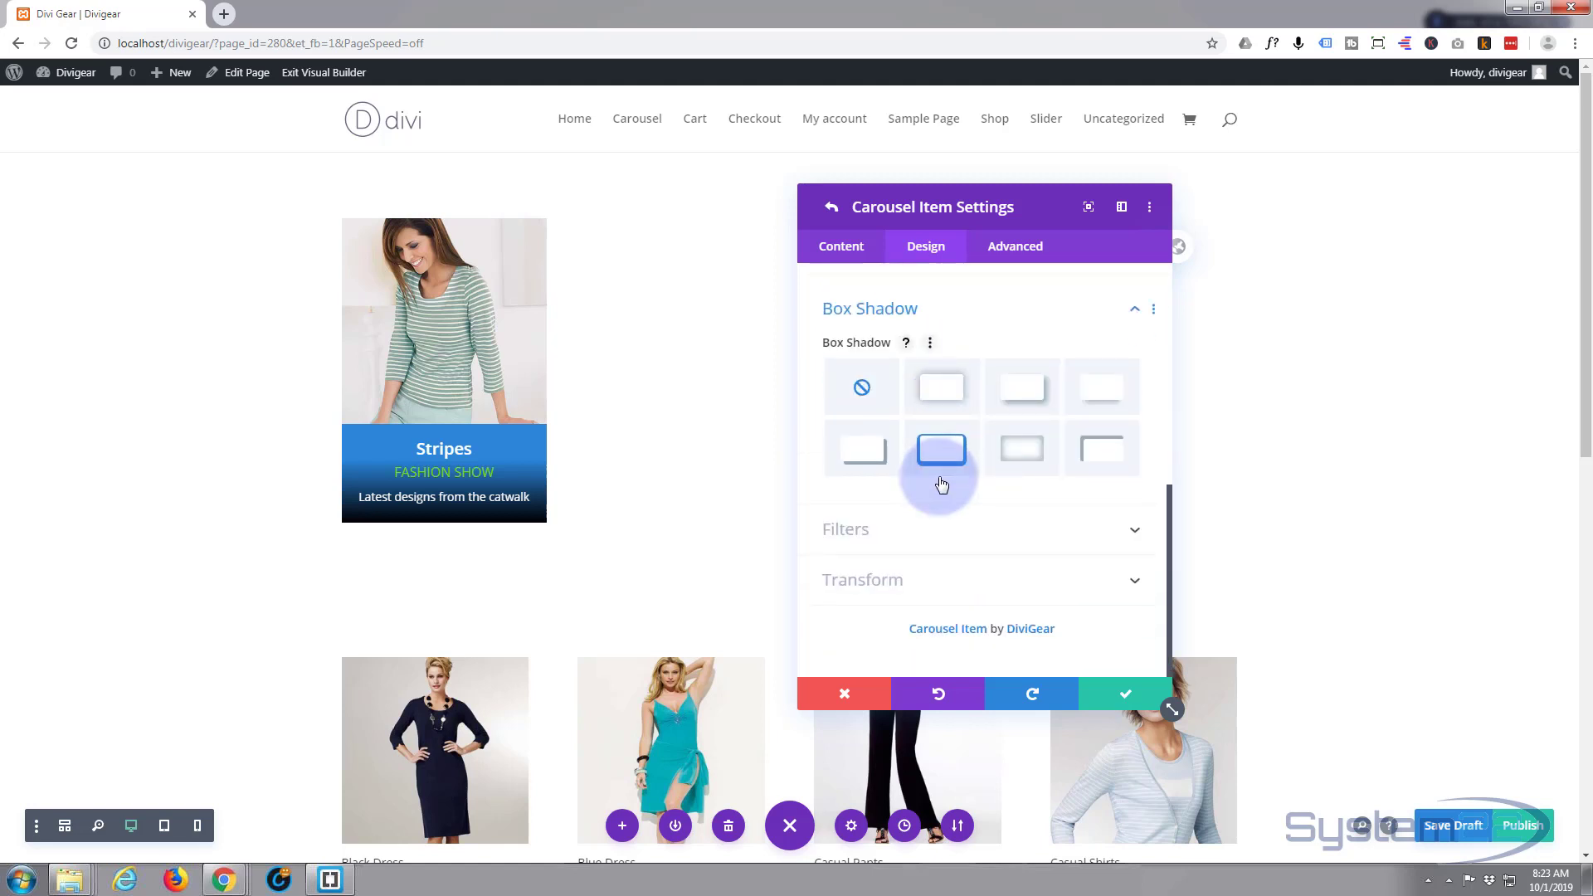
{"action": "left_click", "coordinate": [1032, 404]}
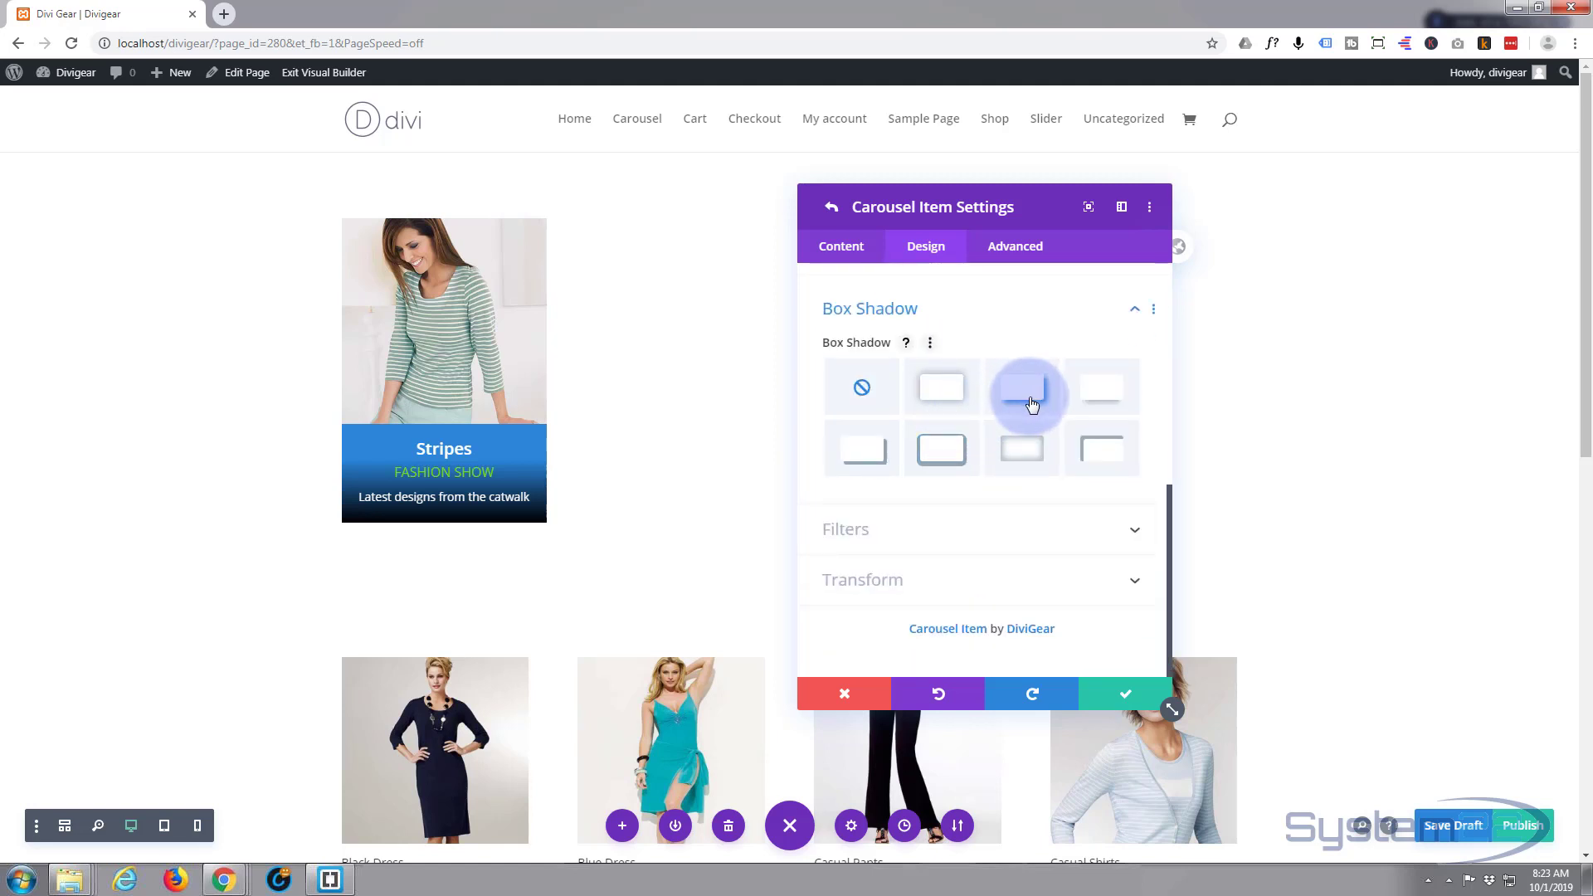
{"action": "left_click", "coordinate": [1095, 398]}
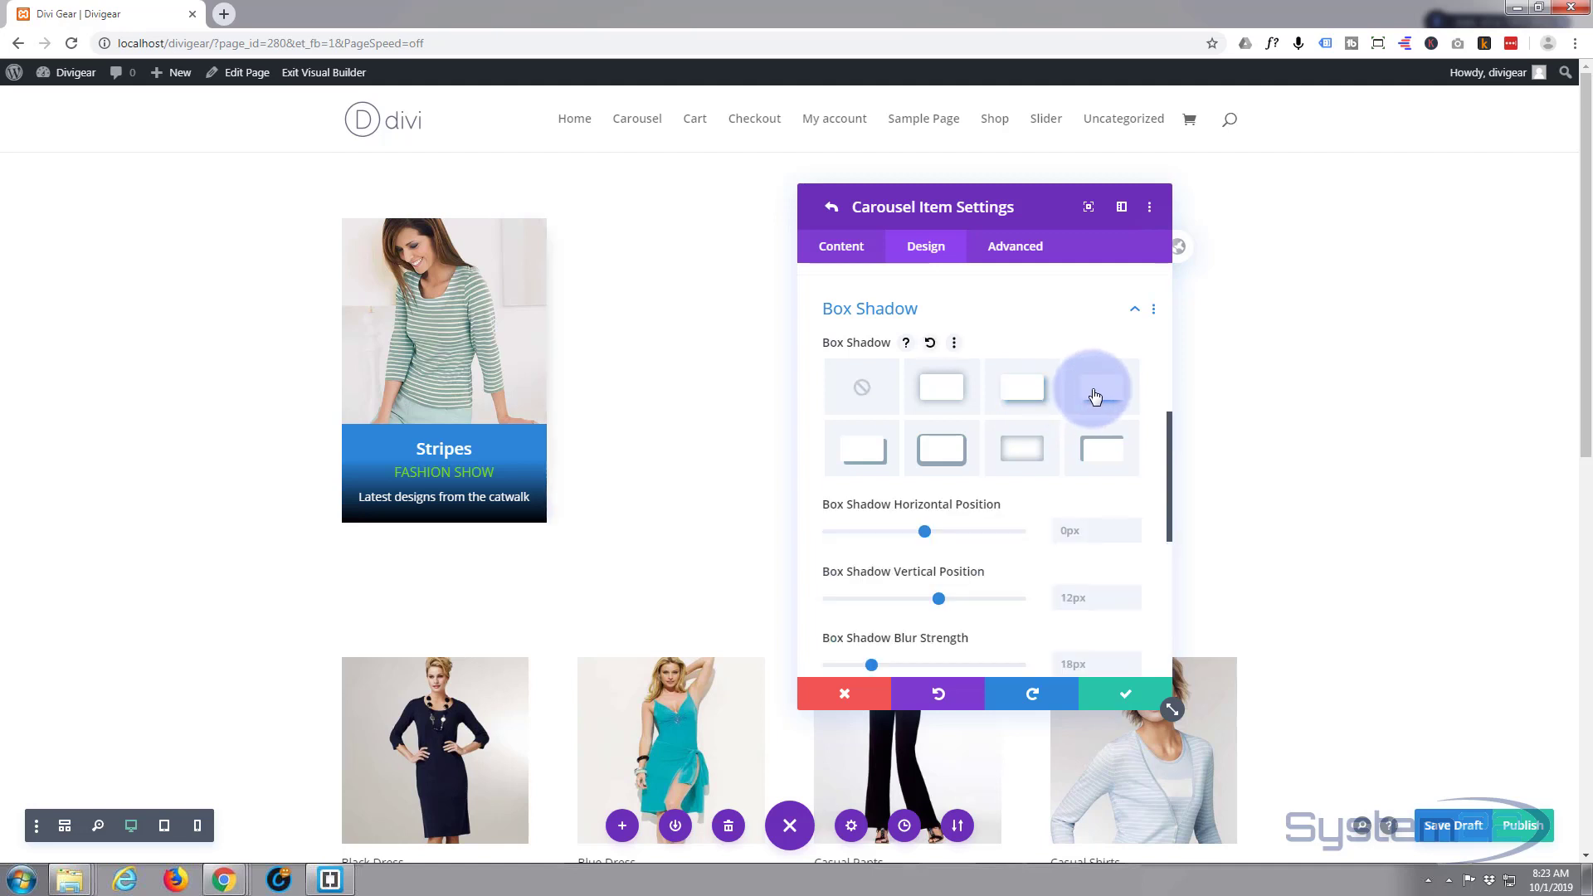
{"action": "left_click", "coordinate": [970, 408]}
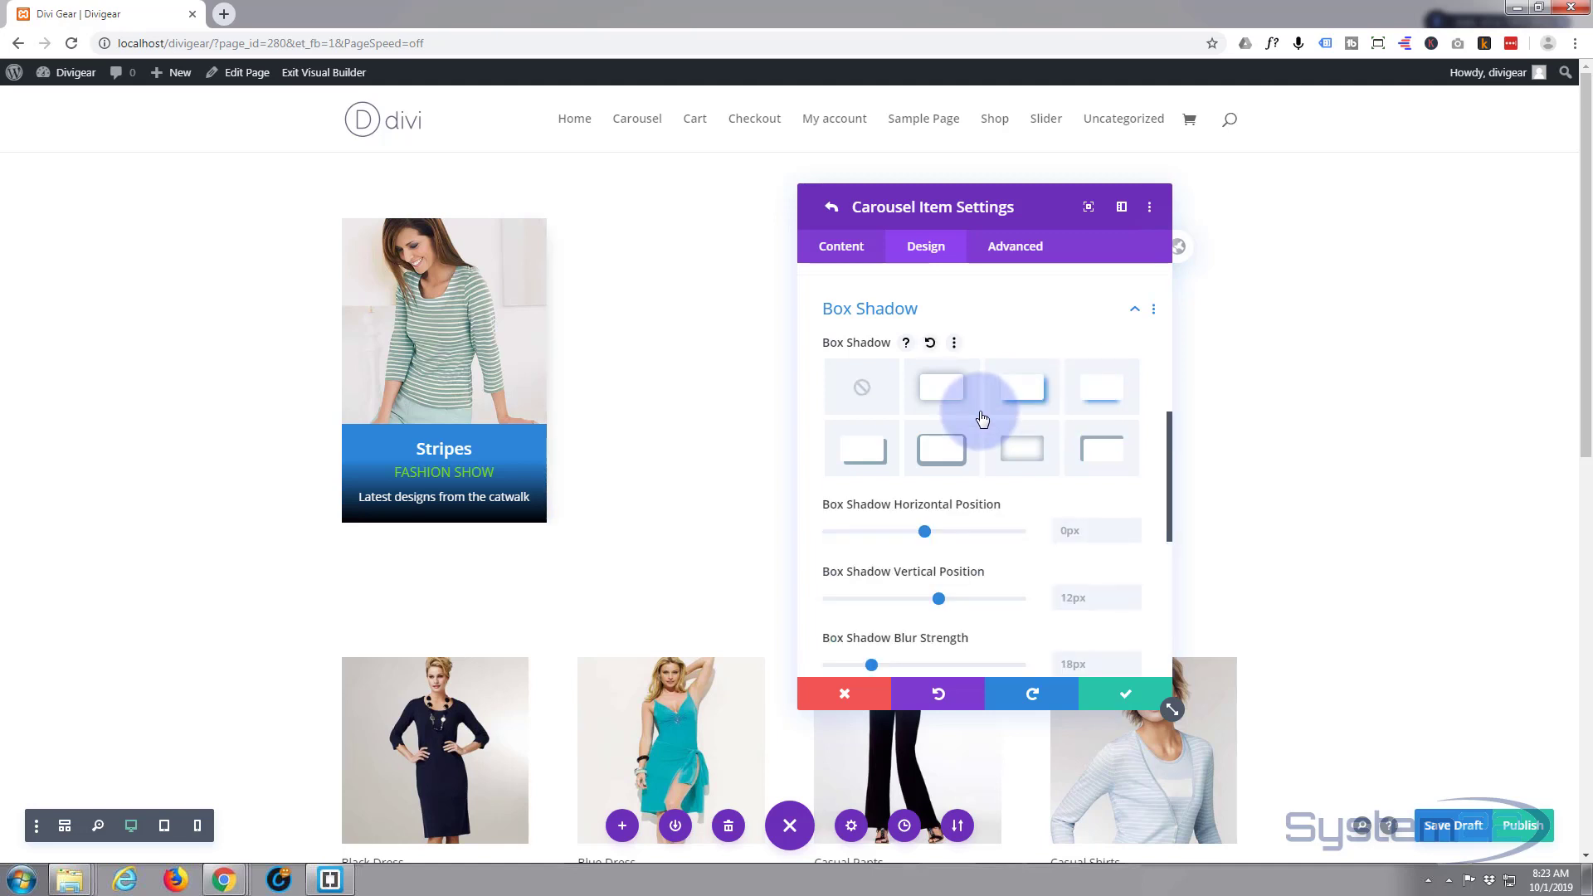
{"action": "left_click", "coordinate": [1025, 400]}
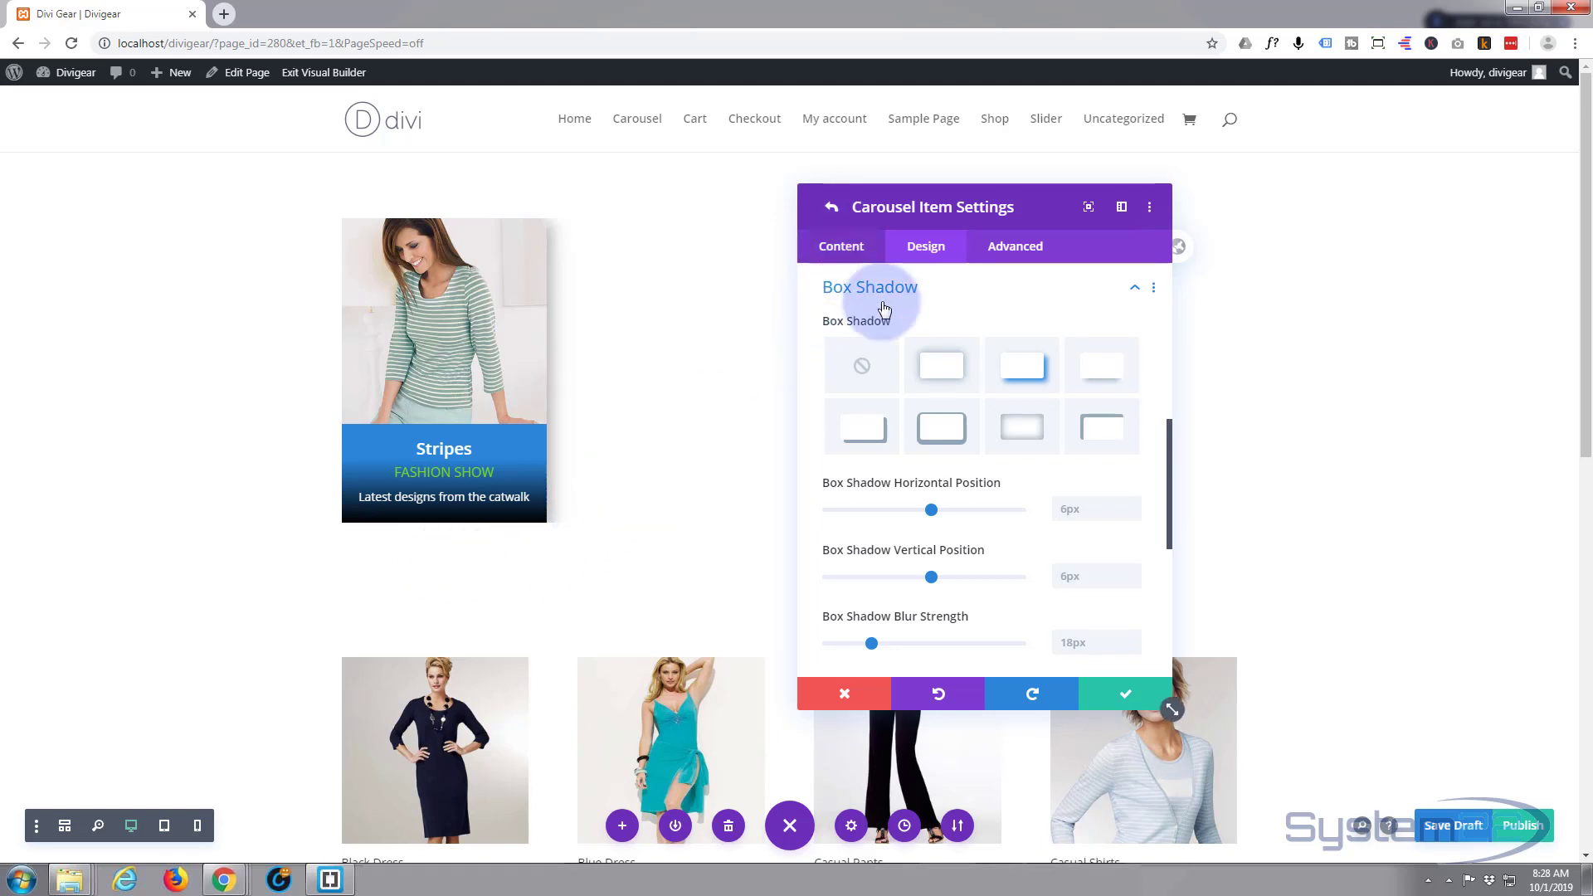
{"action": "left_click", "coordinate": [1127, 696]}
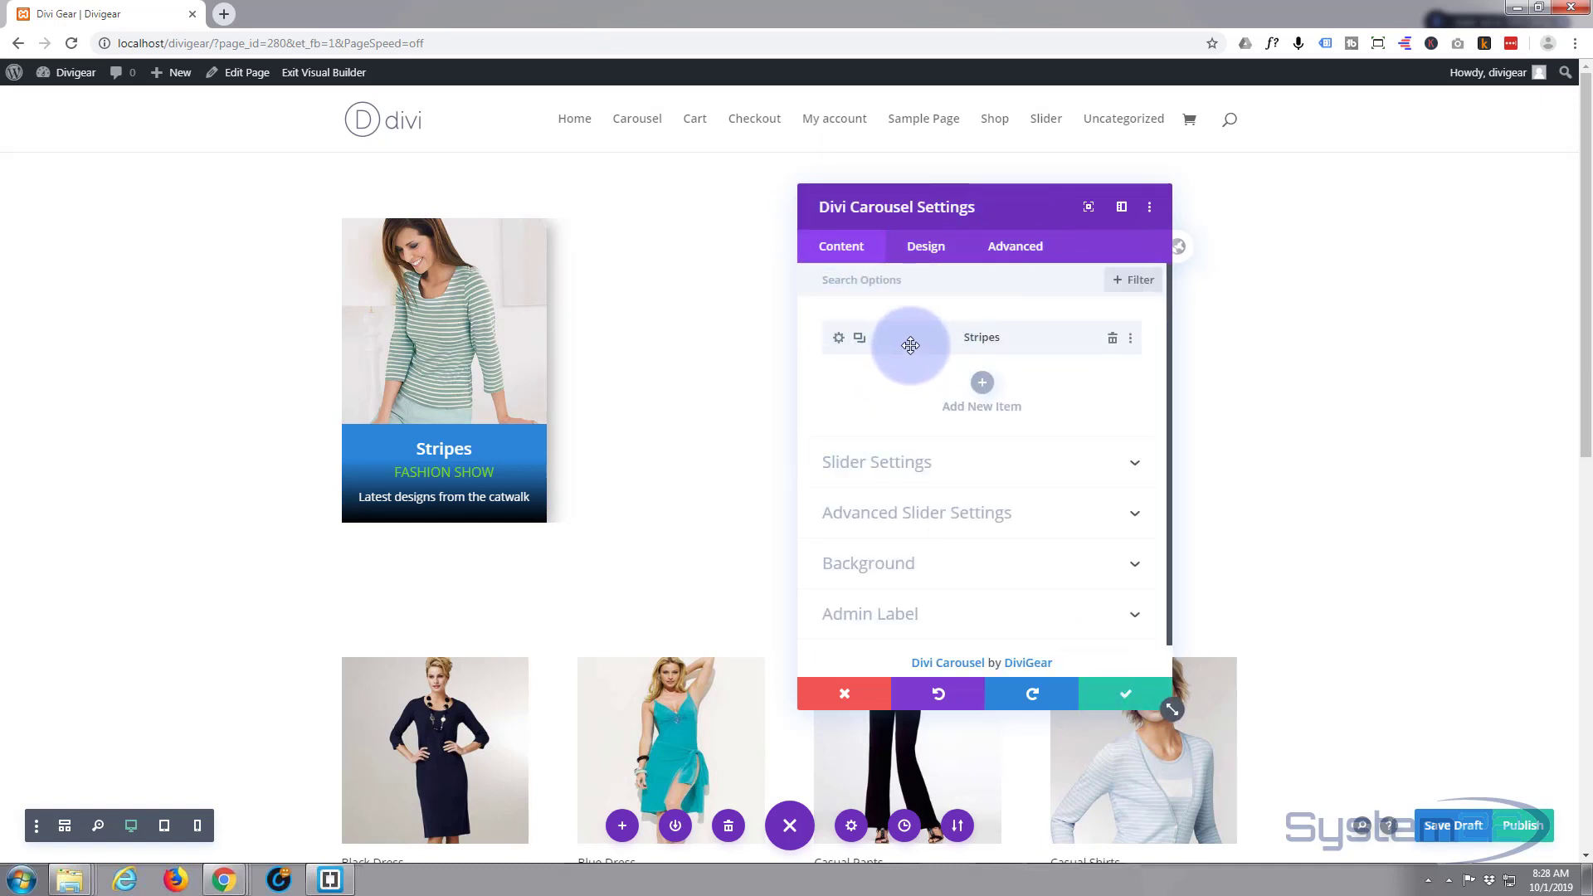
- Set the carousel's Custom Spacing Inner Wrapper Padding to 50px, linked top and bottom
{"action": "left_click", "coordinate": [943, 254]}
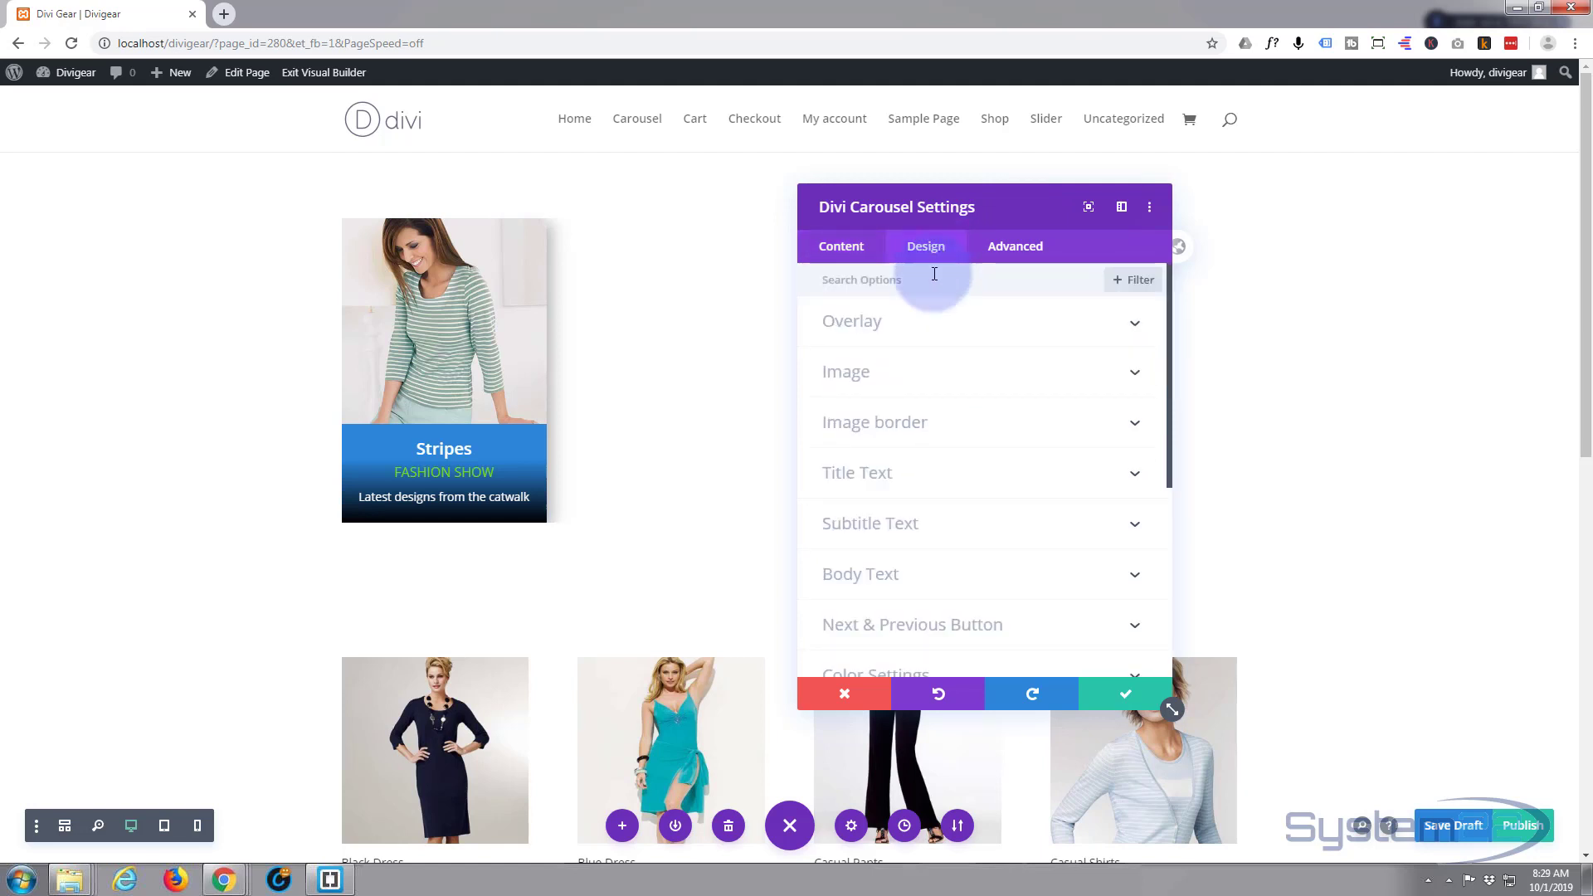
{"action": "scroll", "coordinate": [934, 409], "scroll_direction": "down", "scroll_amount": 3}
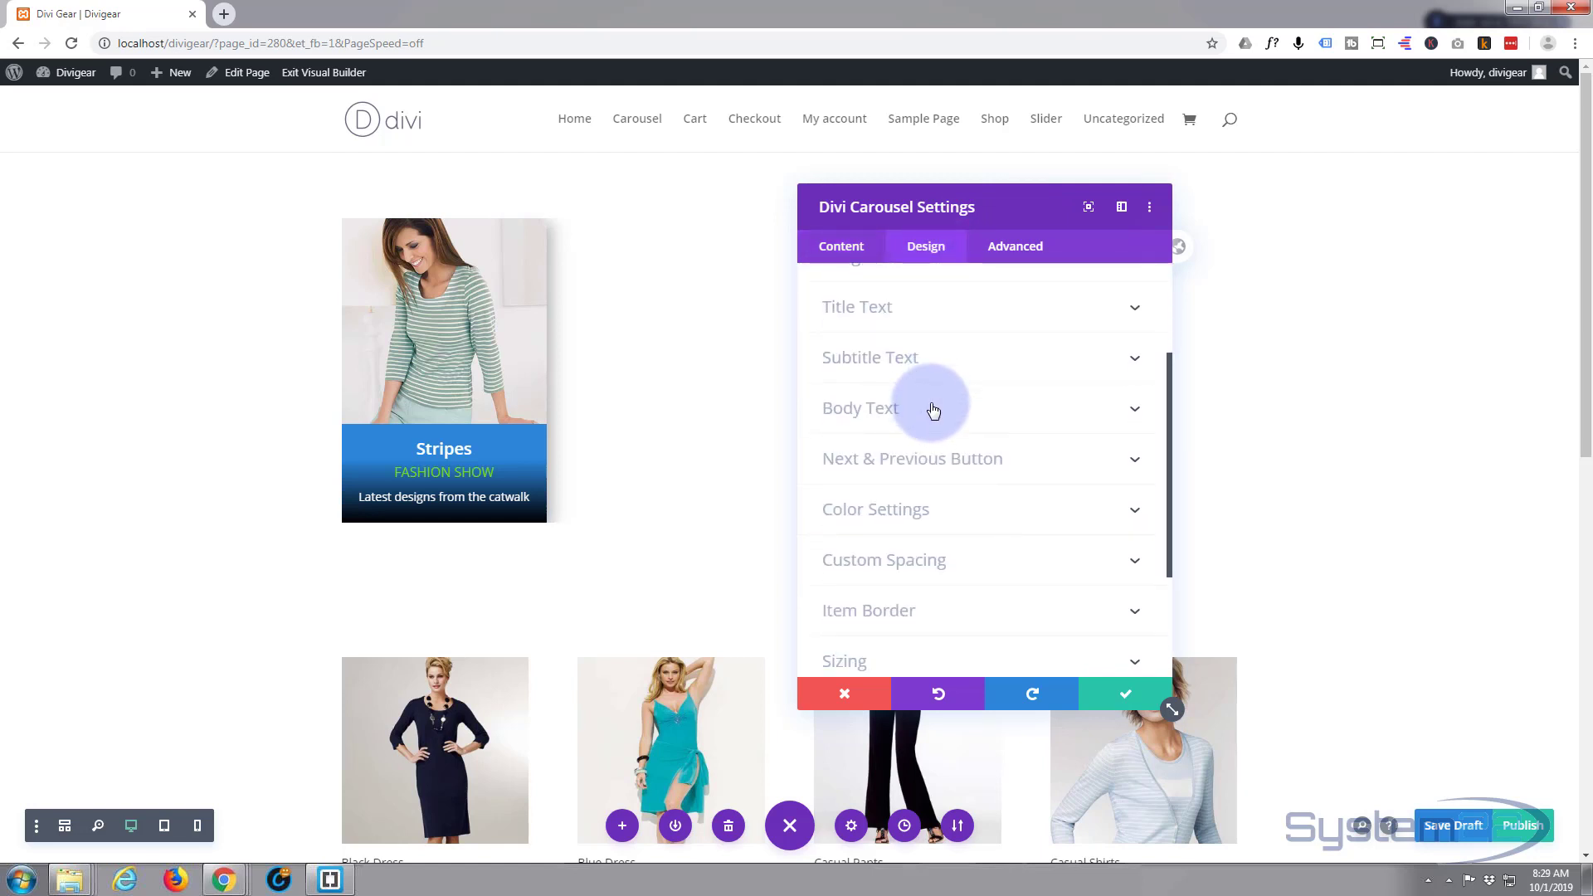
{"action": "scroll", "coordinate": [933, 408], "scroll_direction": "down", "scroll_amount": 1}
{"action": "left_click", "coordinate": [934, 477]}
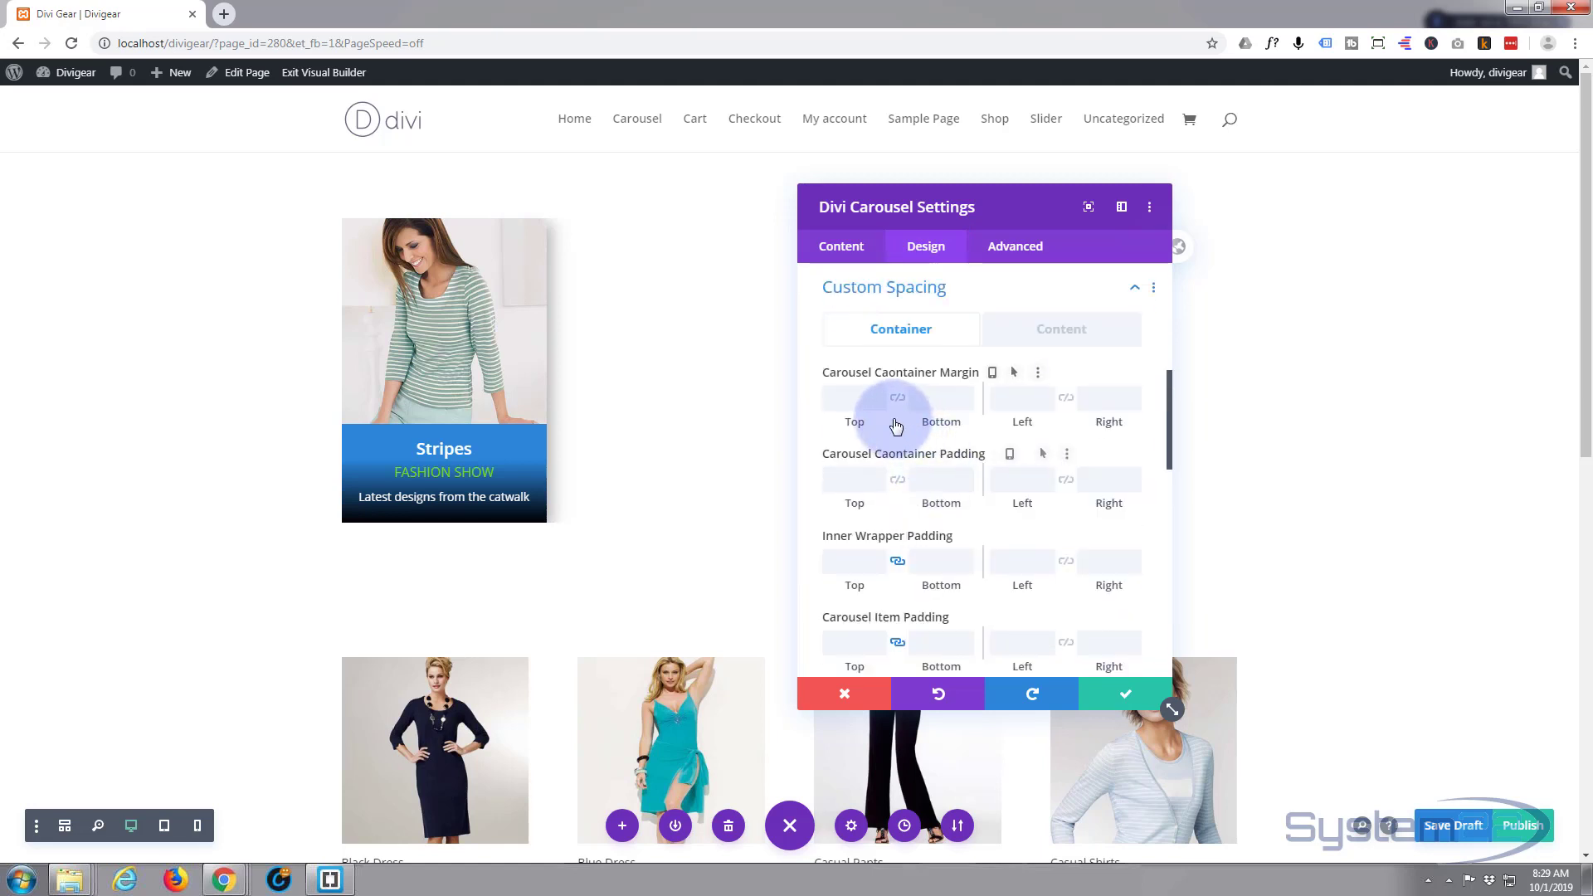
{"action": "scroll", "coordinate": [896, 425], "scroll_direction": "down", "scroll_amount": 1}
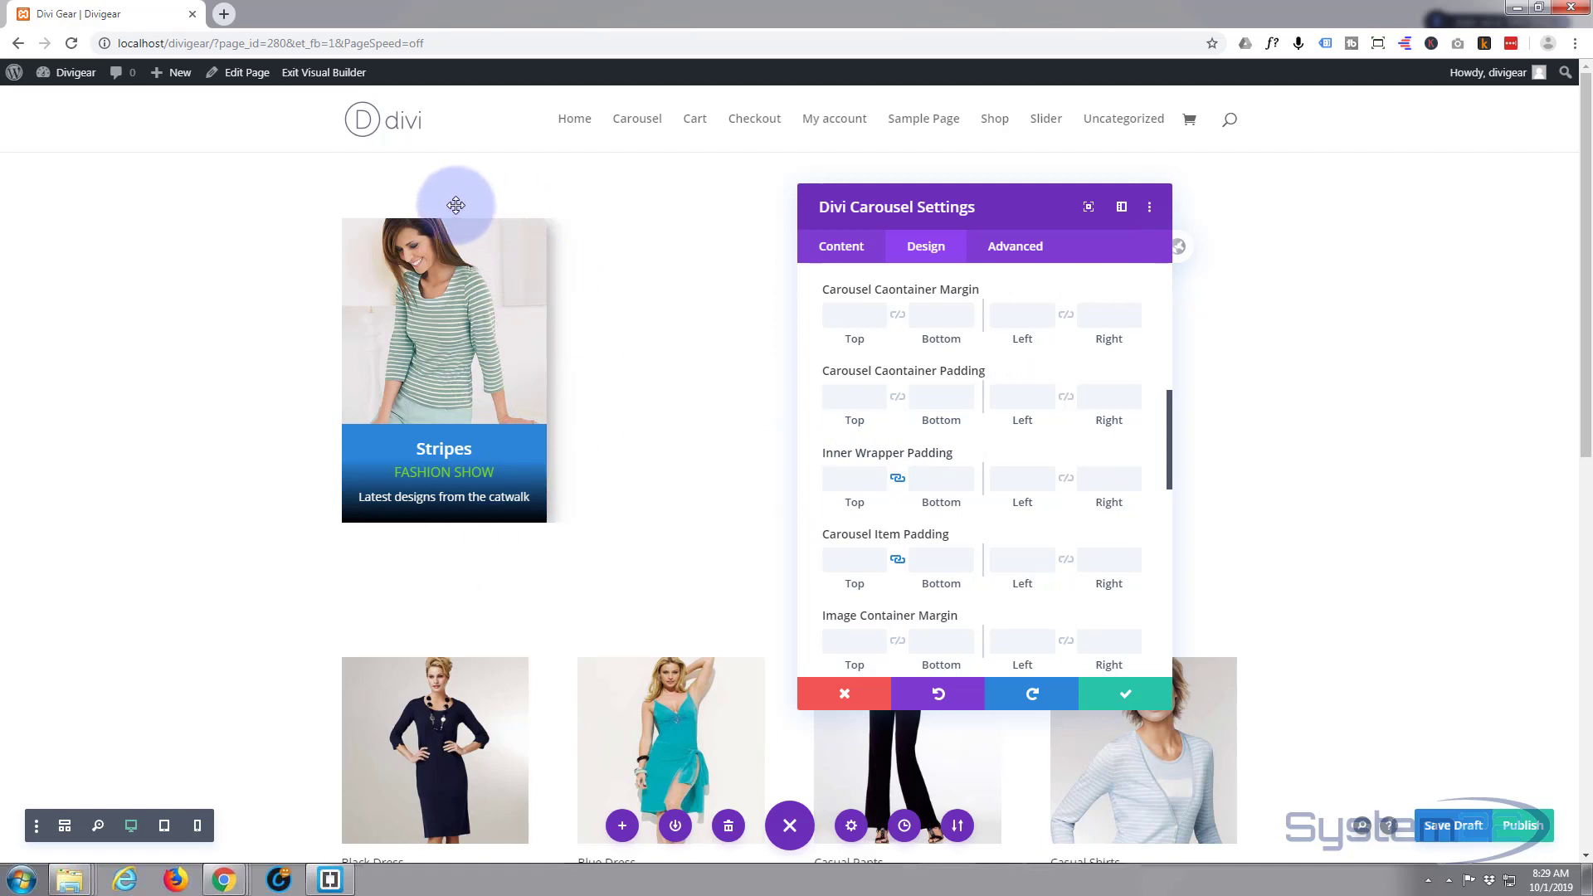
{"action": "left_click", "coordinate": [849, 473]}
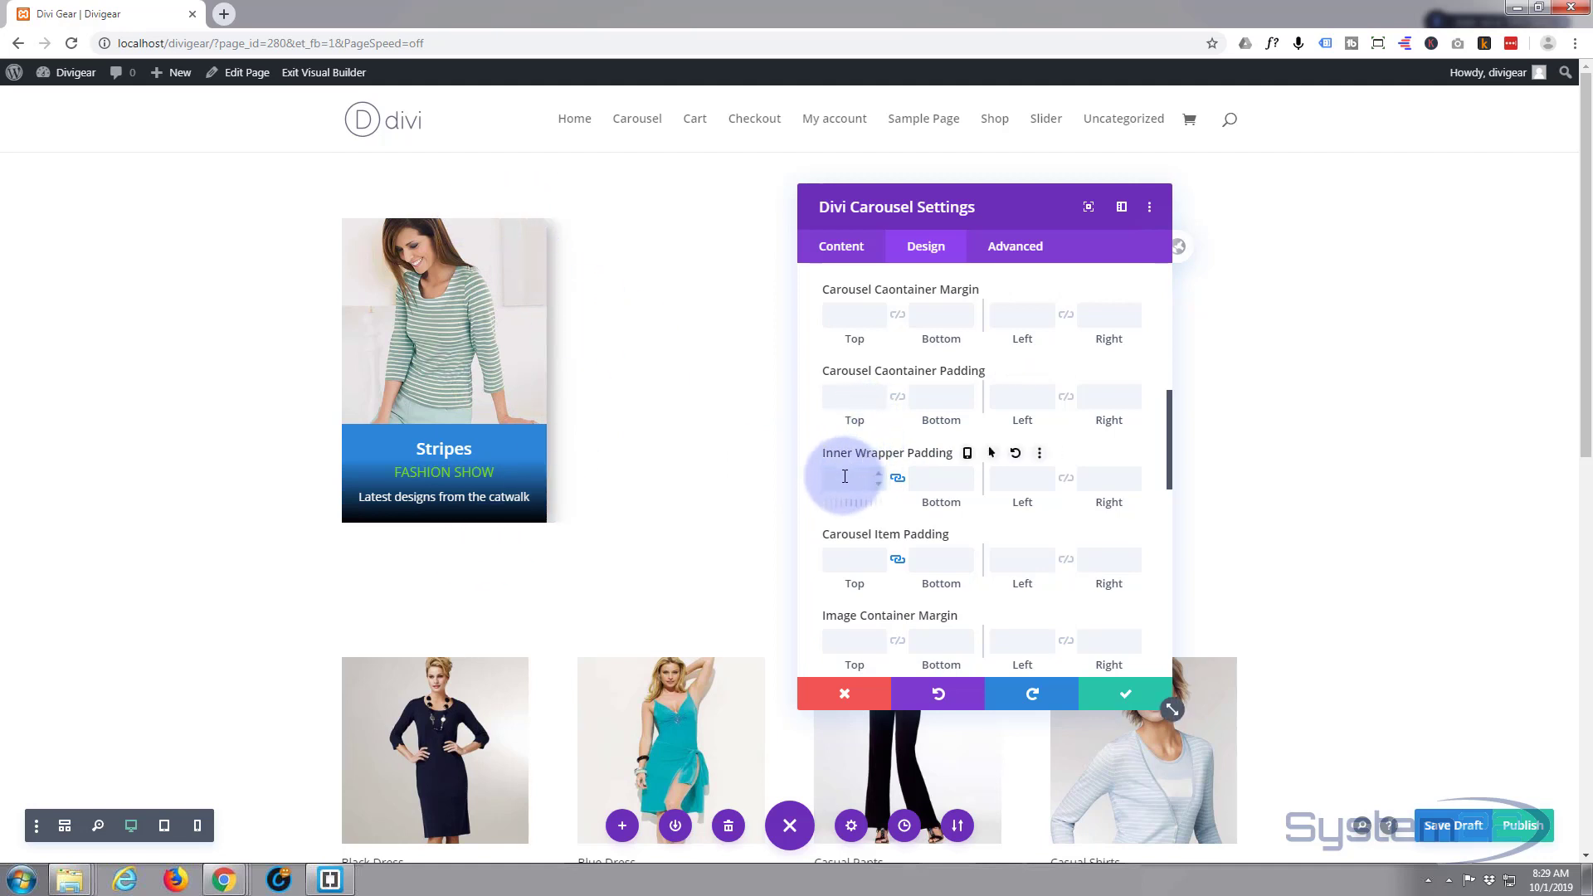
{"action": "type", "text": "50"}
{"action": "left_click", "coordinate": [899, 481]}
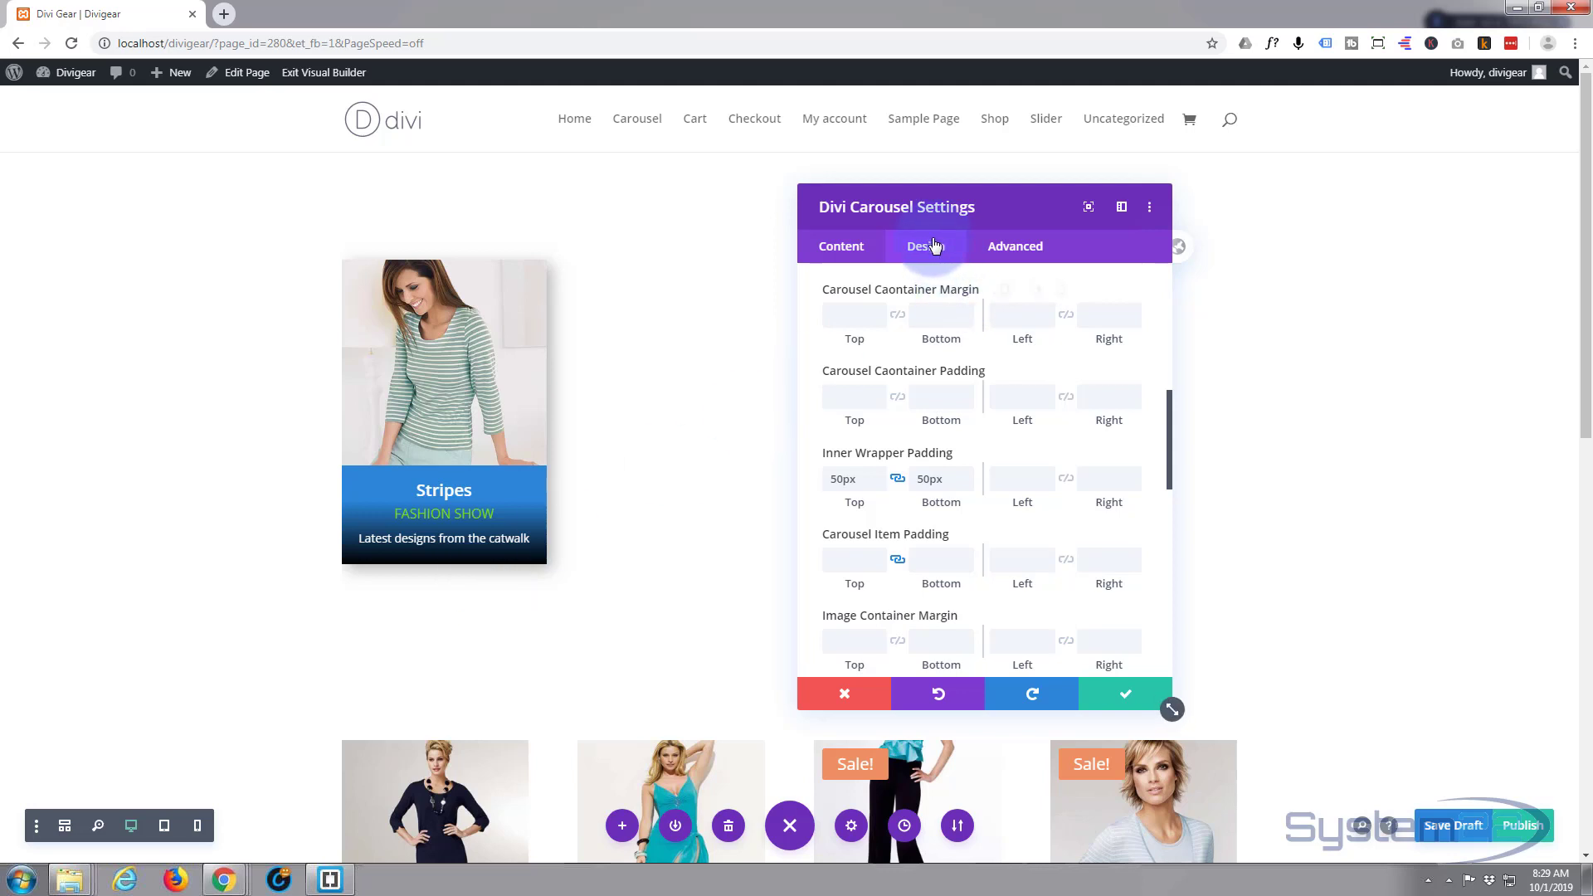
{"action": "left_click", "coordinate": [863, 248]}
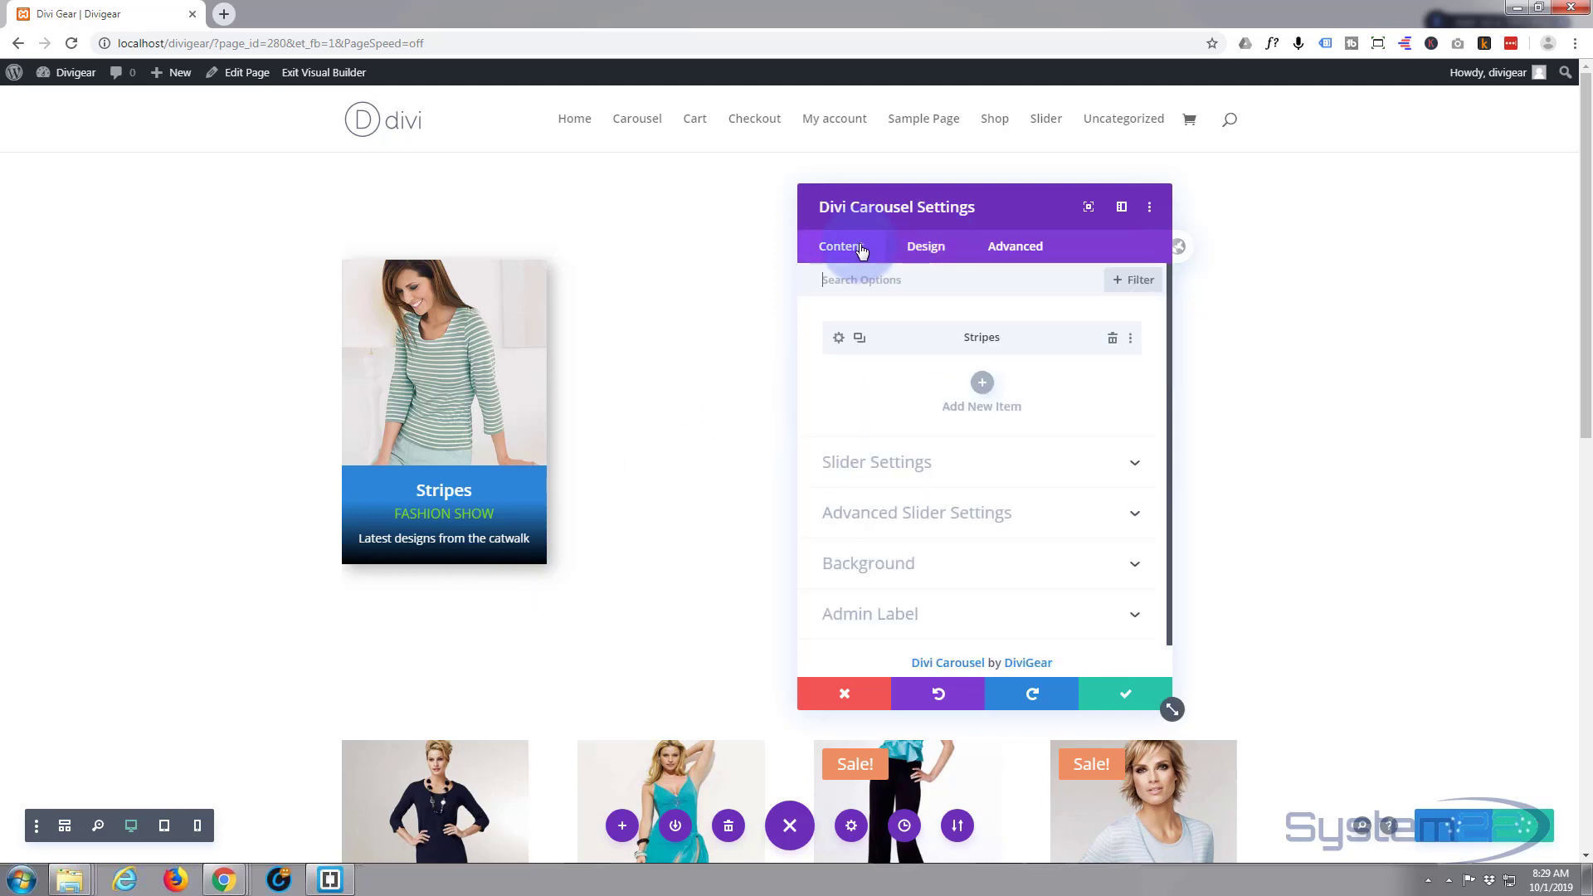
- Switch the Stripes item to the shadow preset below the card and push it further down
{"action": "left_click", "coordinate": [838, 338]}
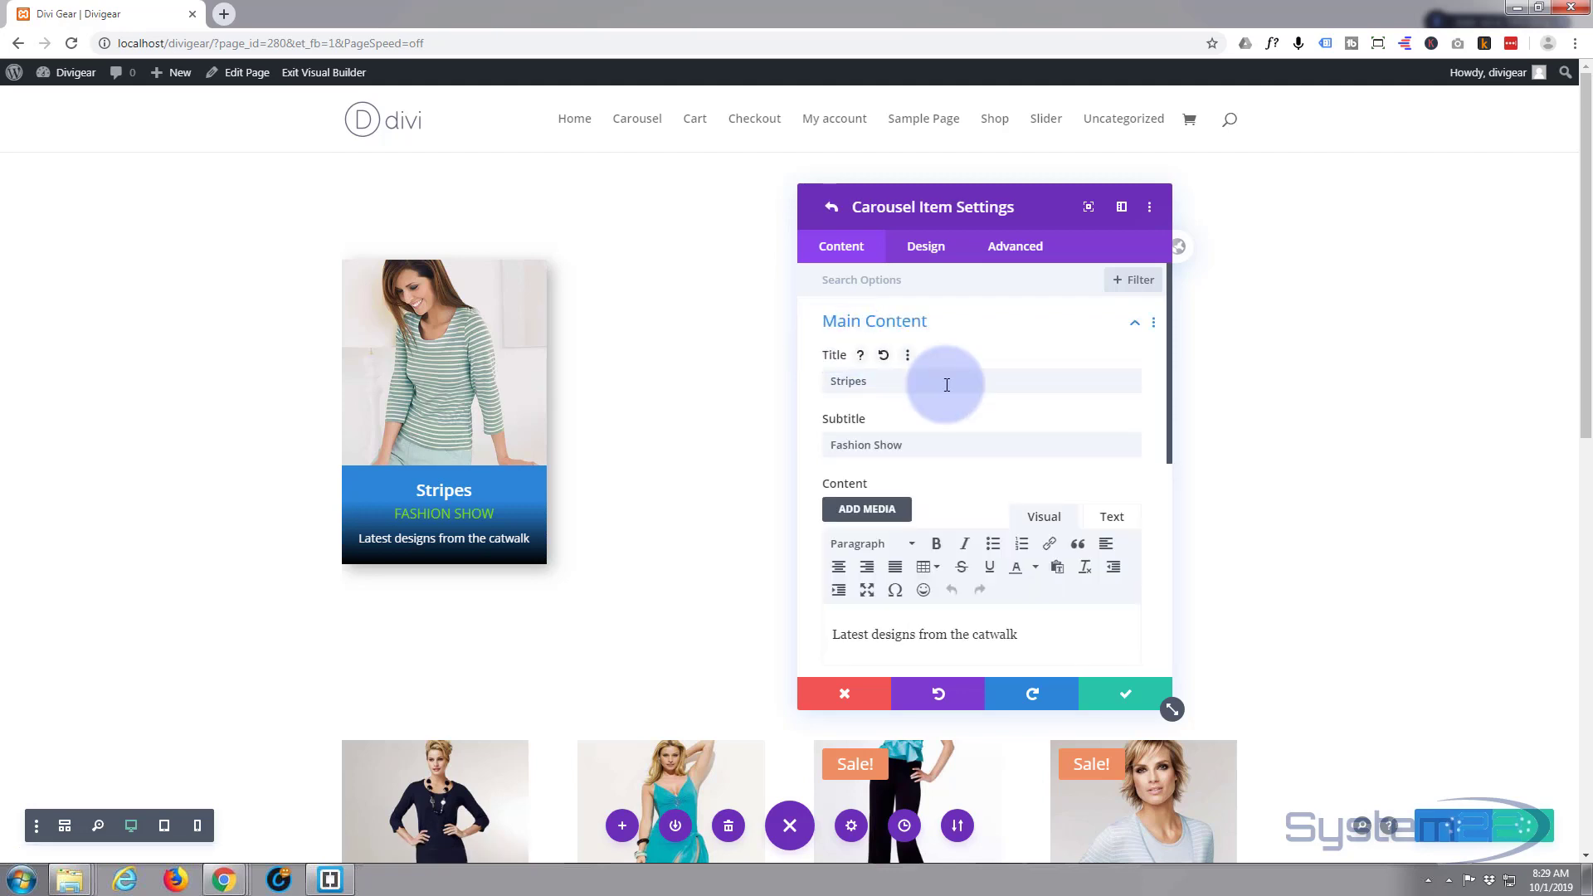
{"action": "scroll", "coordinate": [947, 385], "scroll_direction": "down", "scroll_amount": 4}
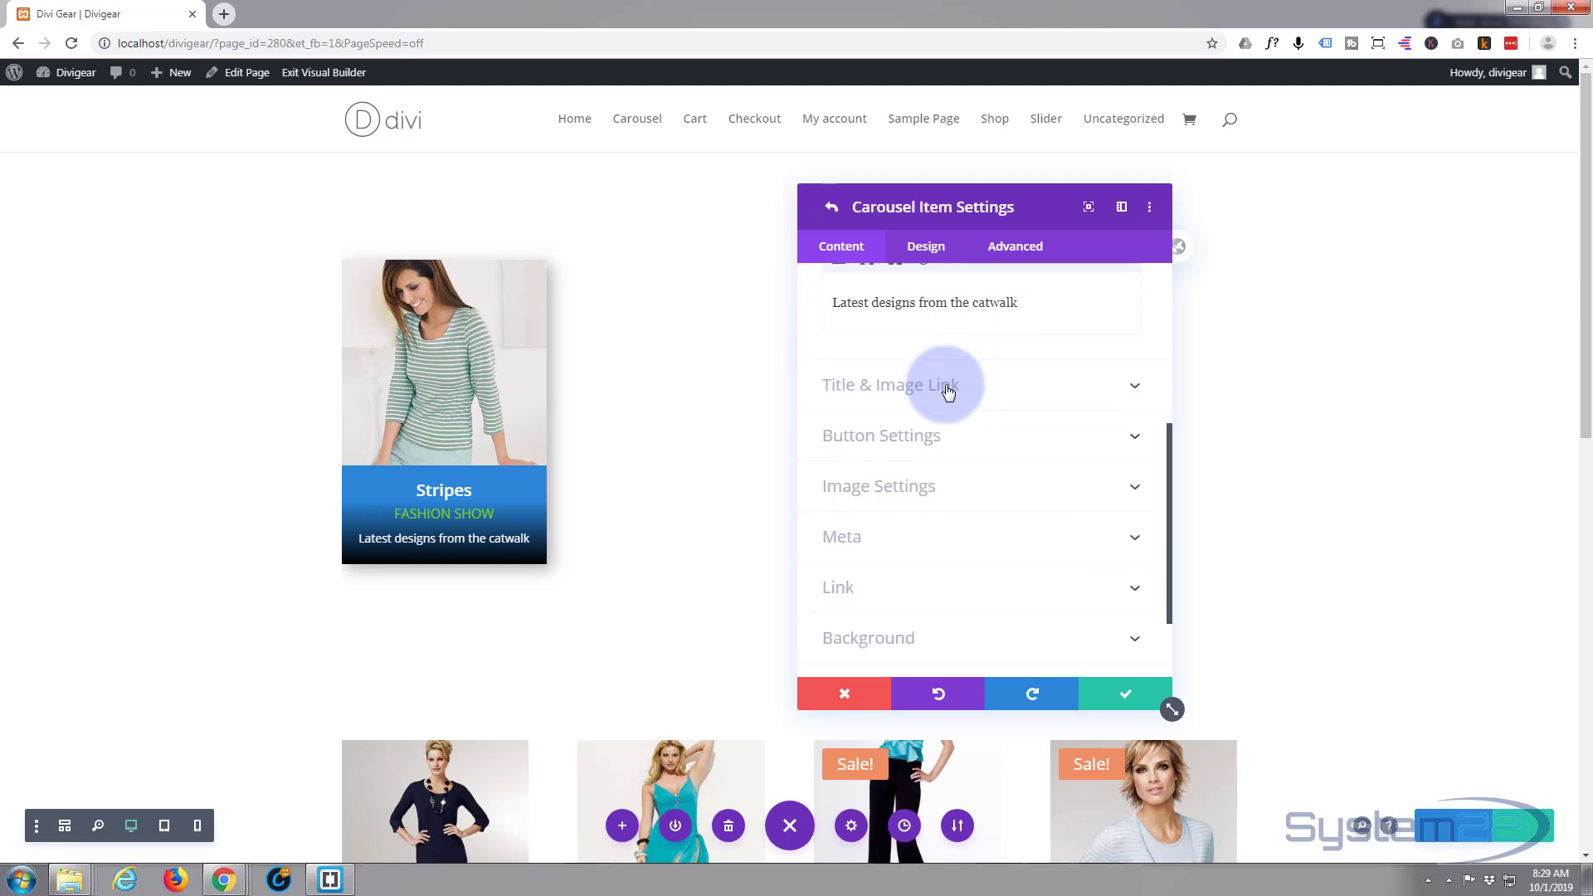
{"action": "scroll", "coordinate": [948, 392], "scroll_direction": "down", "scroll_amount": 2}
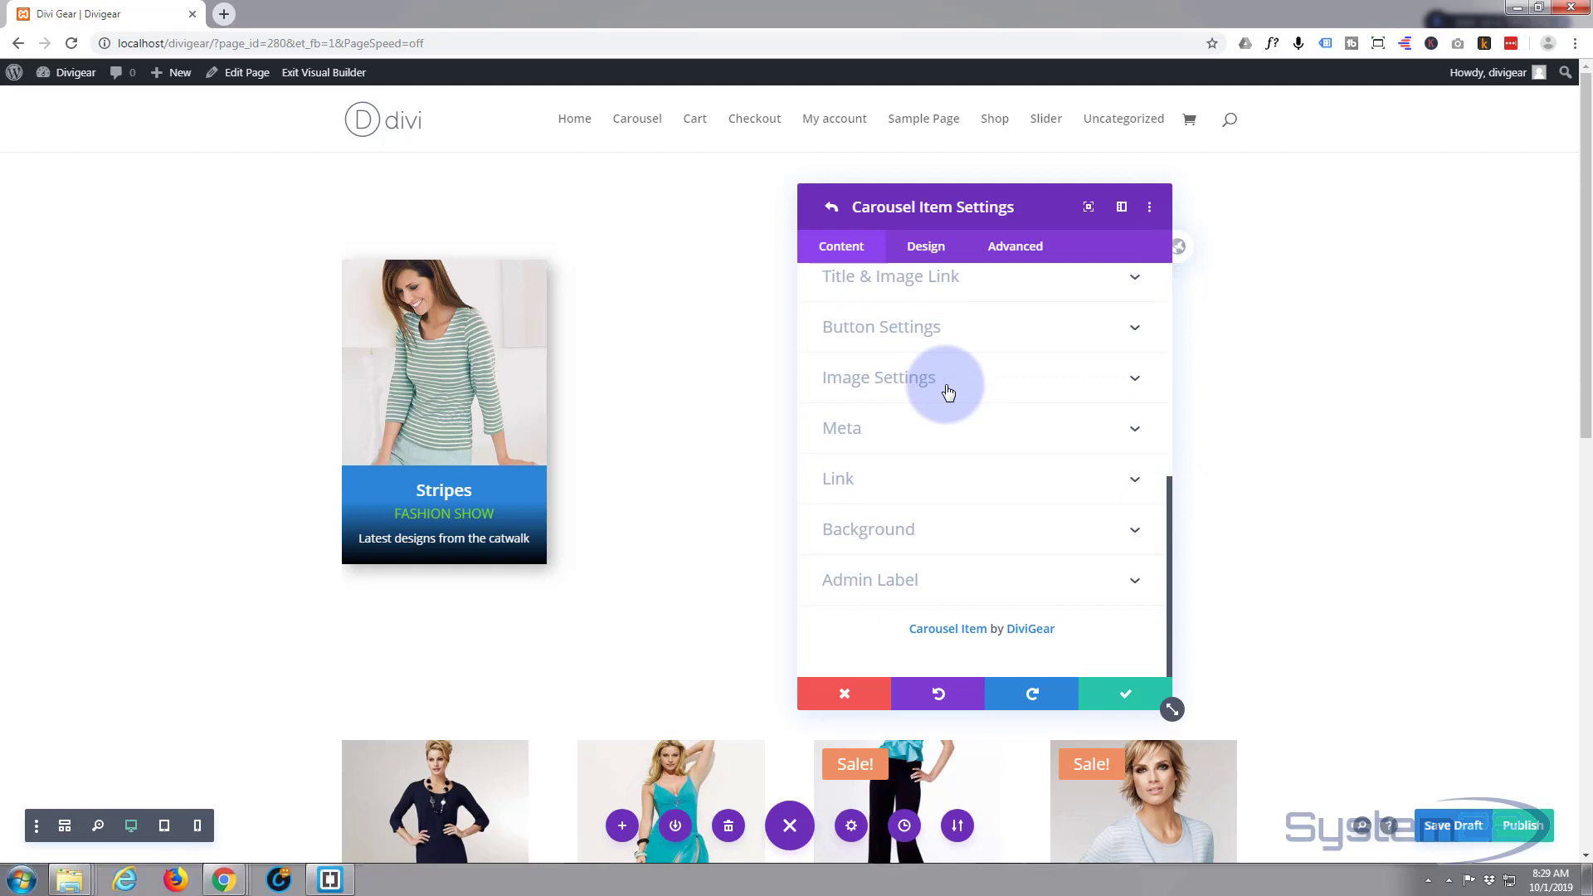
{"action": "left_click", "coordinate": [925, 246]}
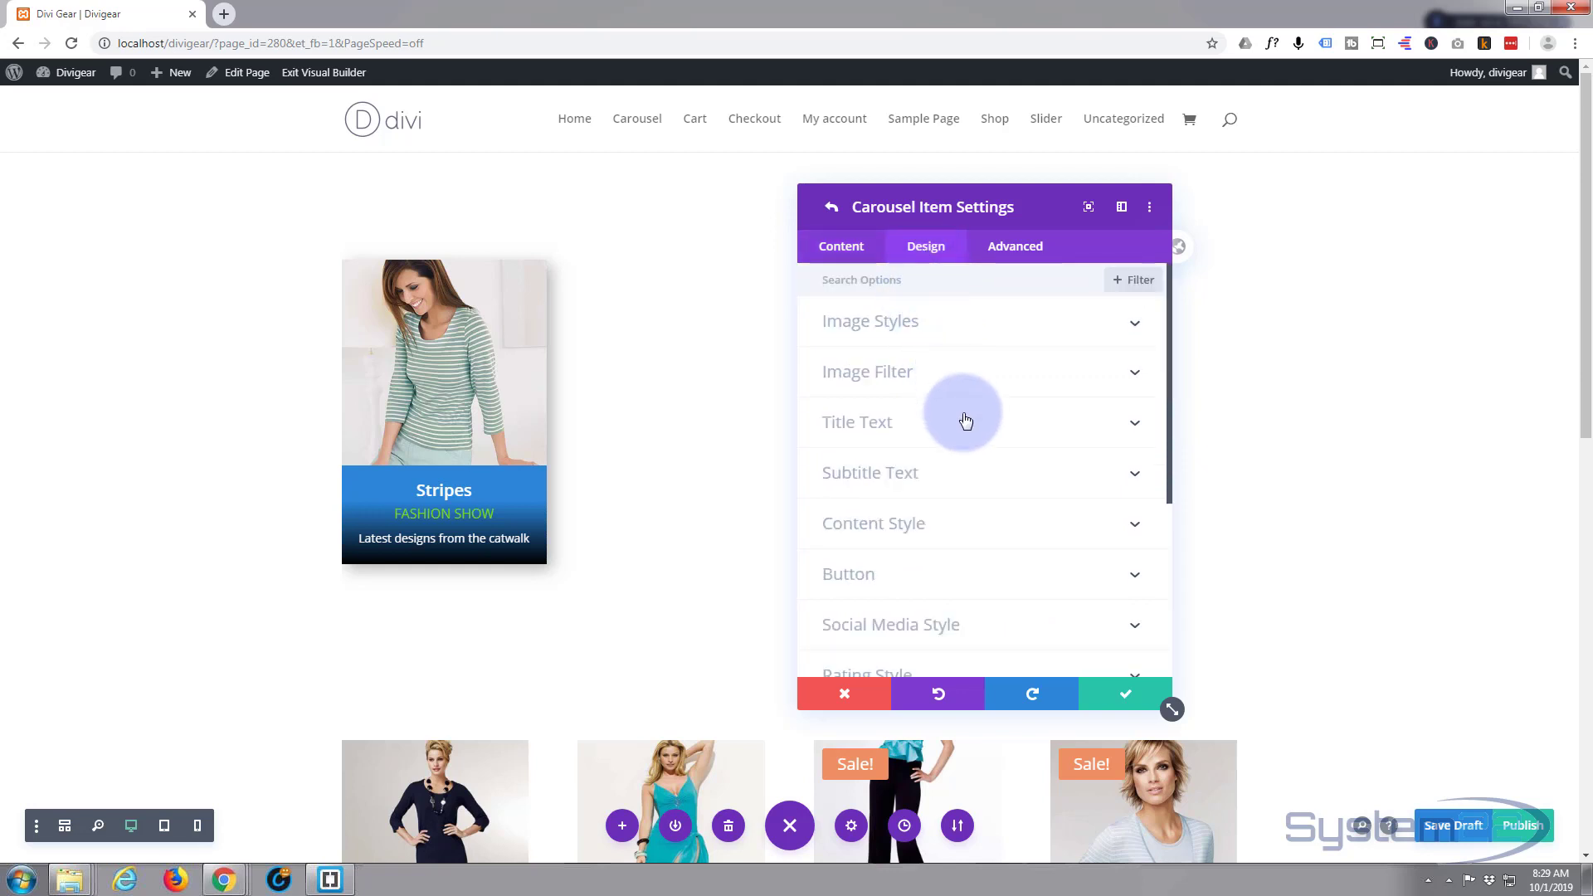
{"action": "scroll", "coordinate": [965, 420], "scroll_direction": "down", "scroll_amount": 3}
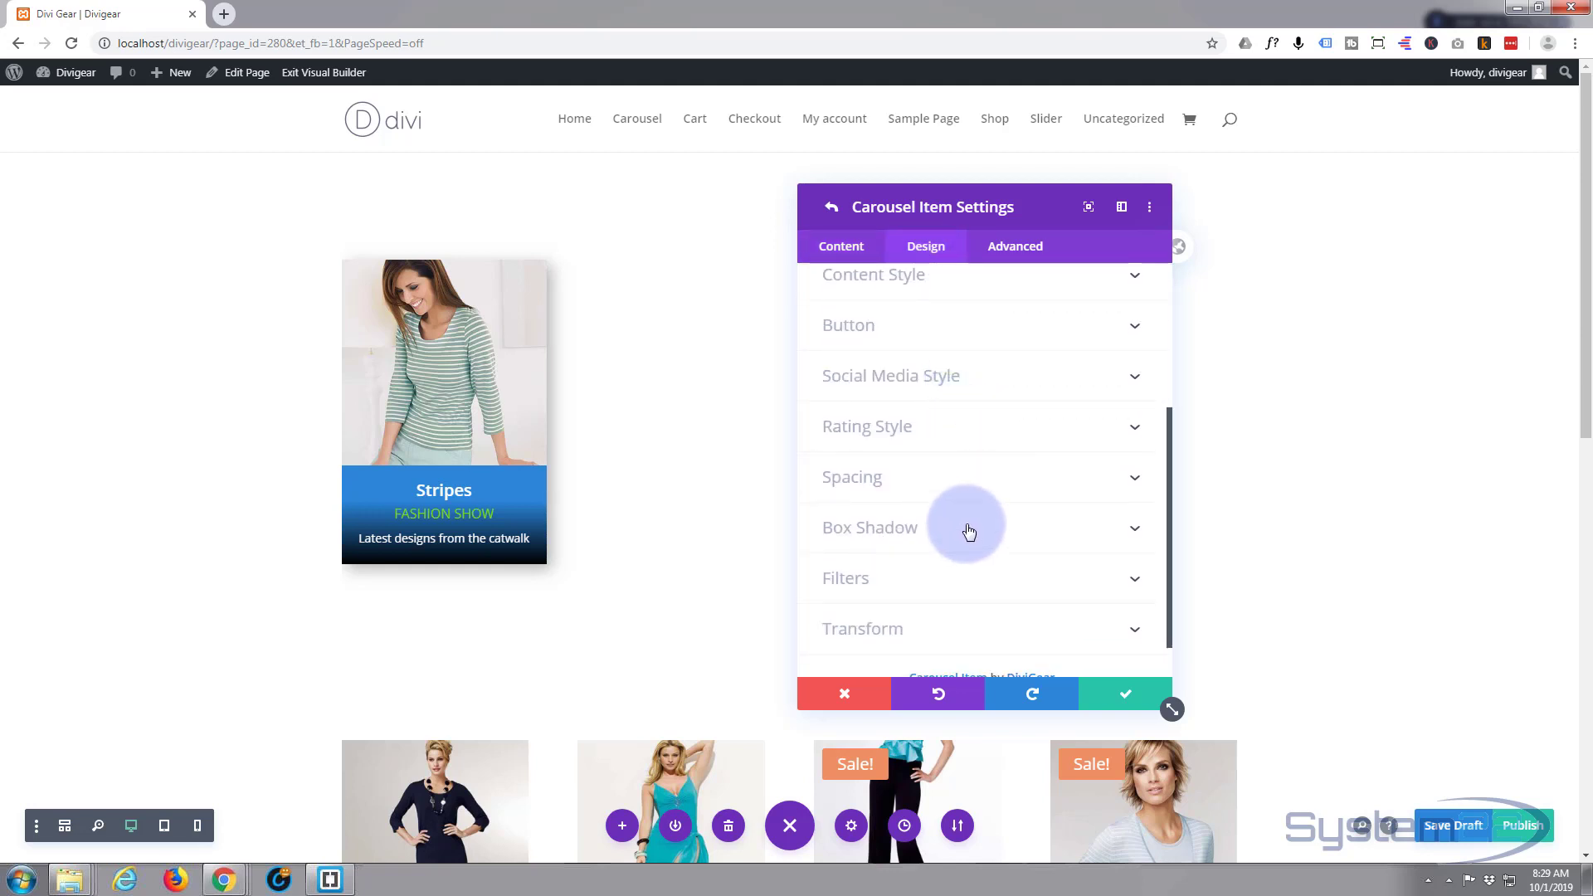
{"action": "left_click", "coordinate": [968, 529]}
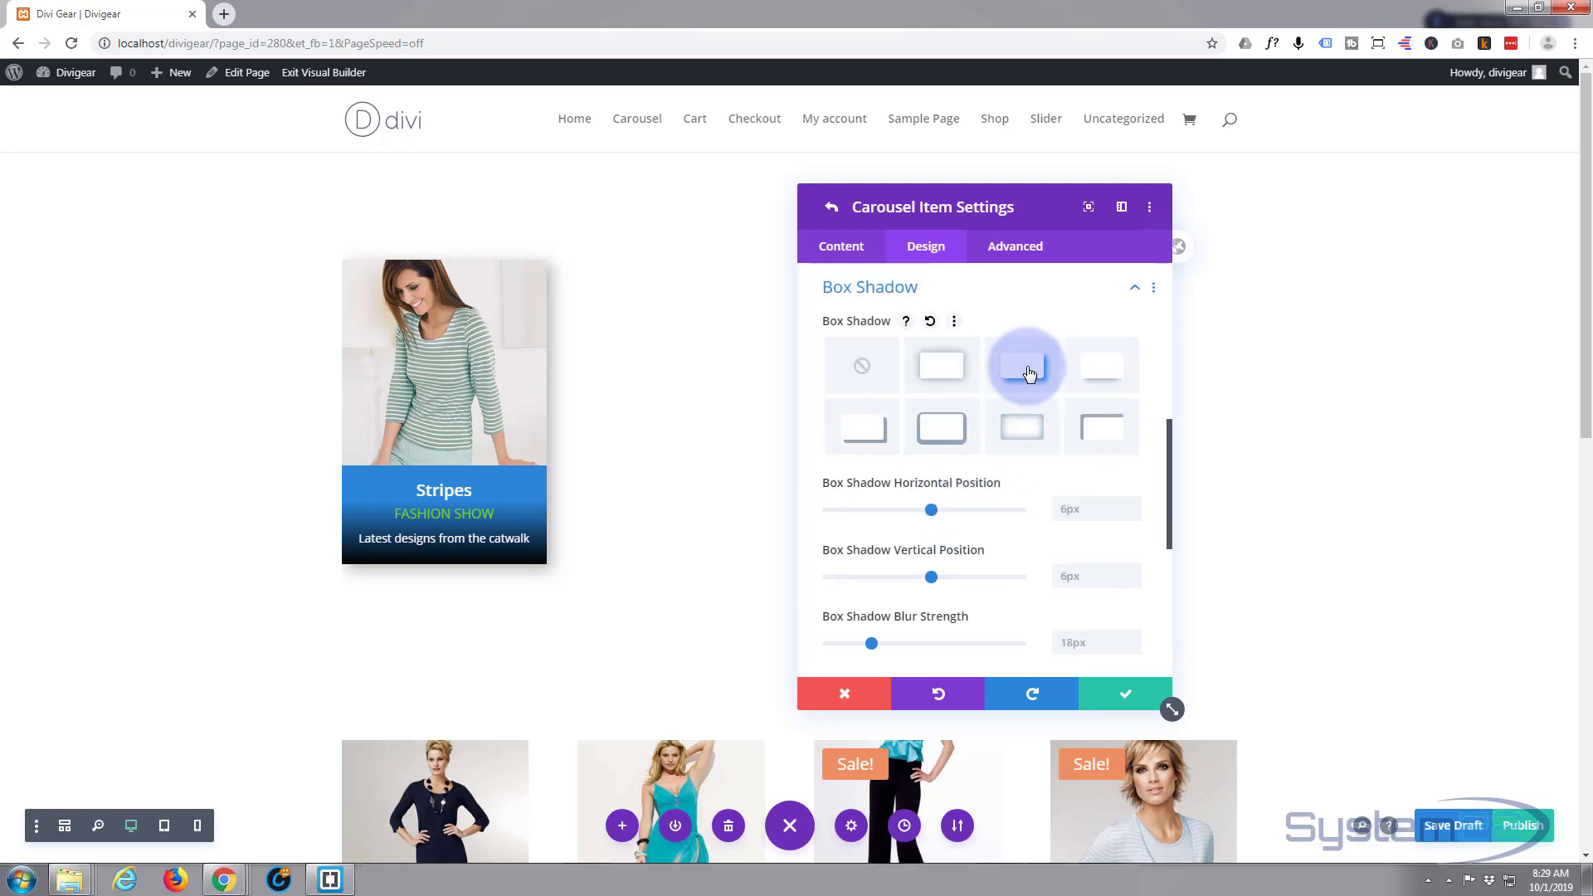
{"action": "left_click", "coordinate": [1093, 373]}
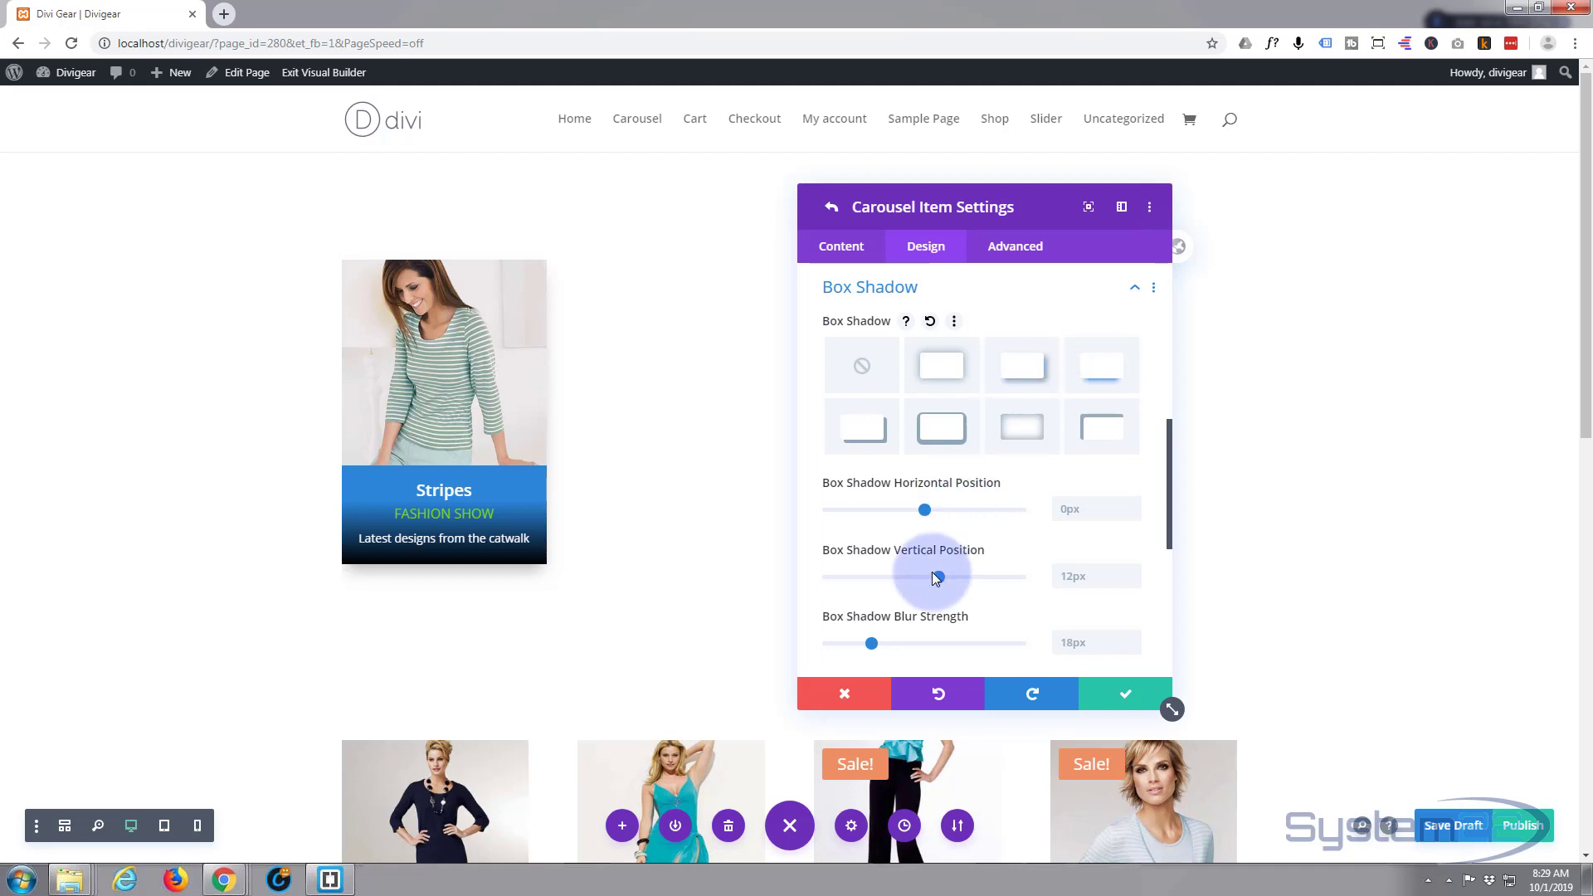
{"action": "left_click_drag", "start_coordinate": [940, 584], "coordinate": [959, 582]}
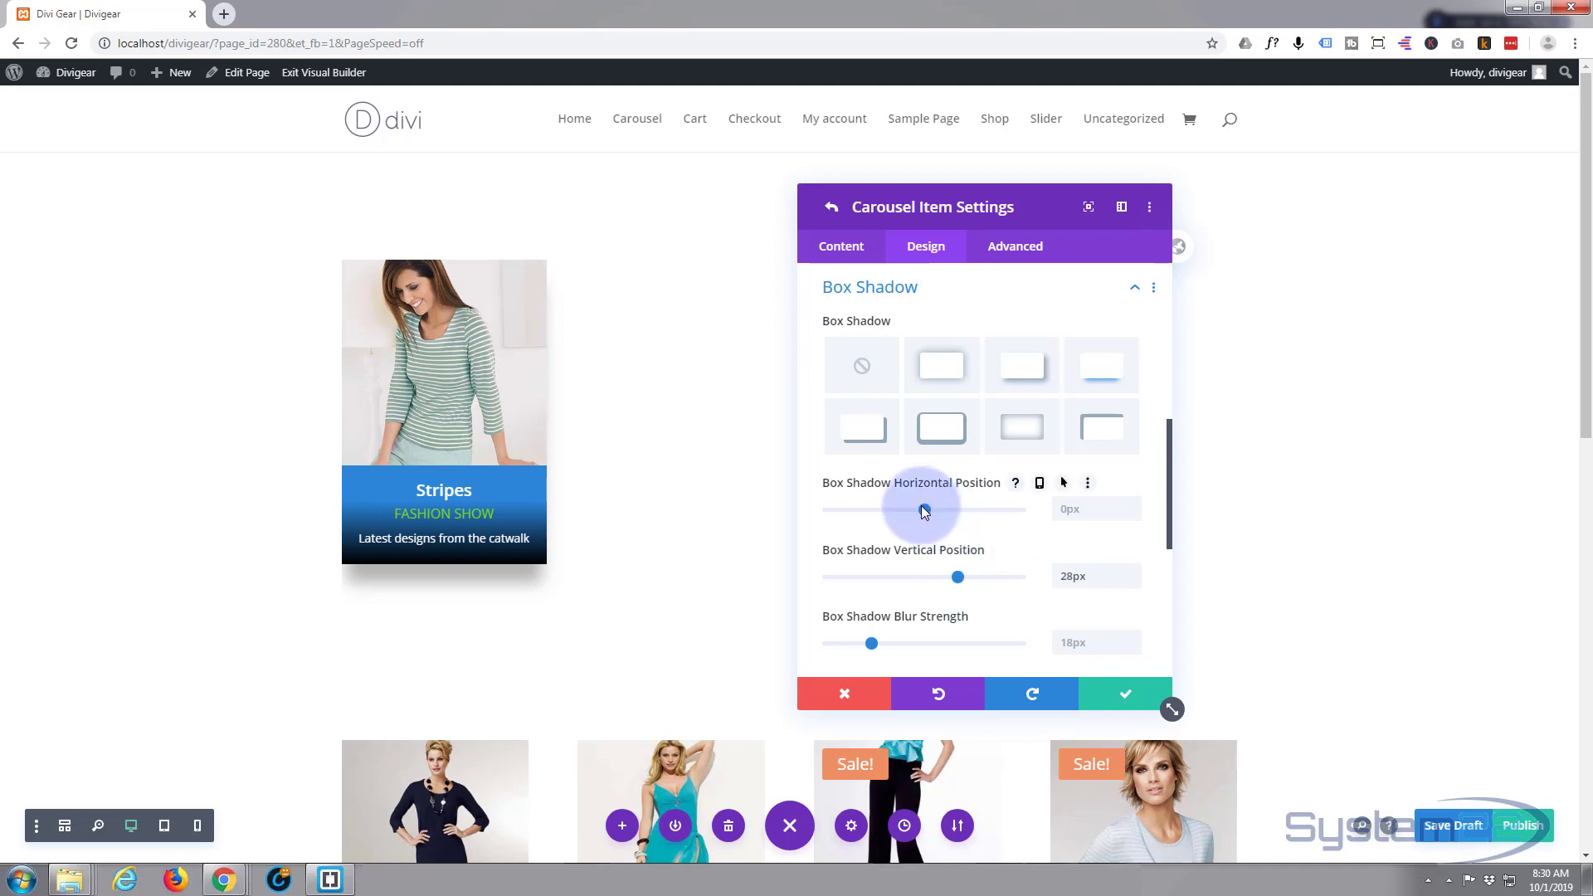
- Set the shadow's horizontal offset to 0px and its spread strength to -11px
{"action": "left_click_drag", "start_coordinate": [919, 508], "coordinate": [926, 508]}
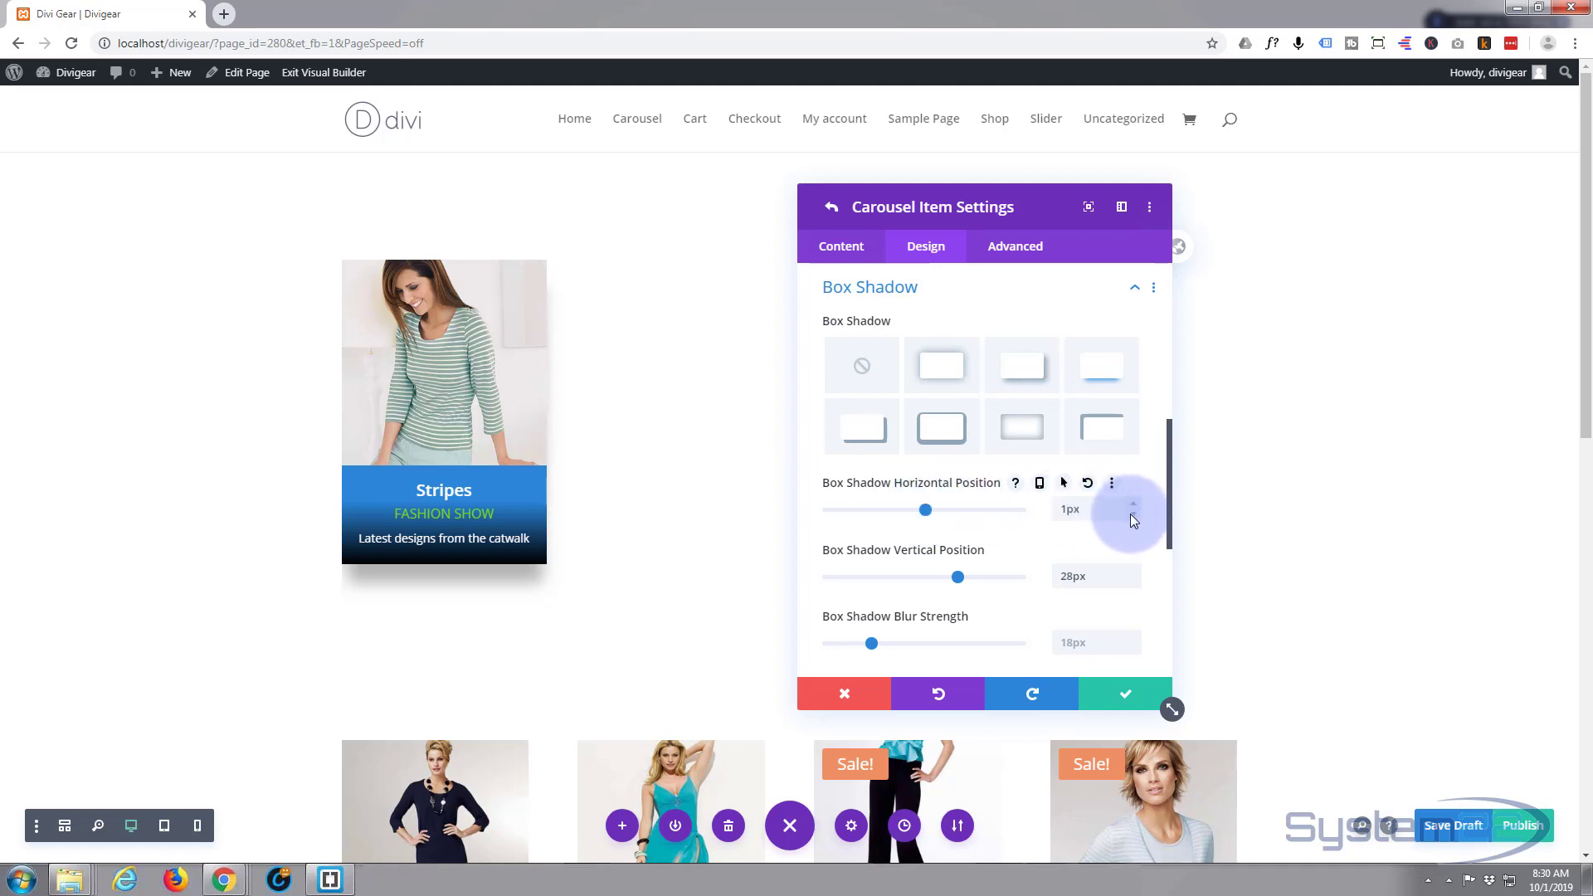
{"action": "left_click", "coordinate": [1133, 514]}
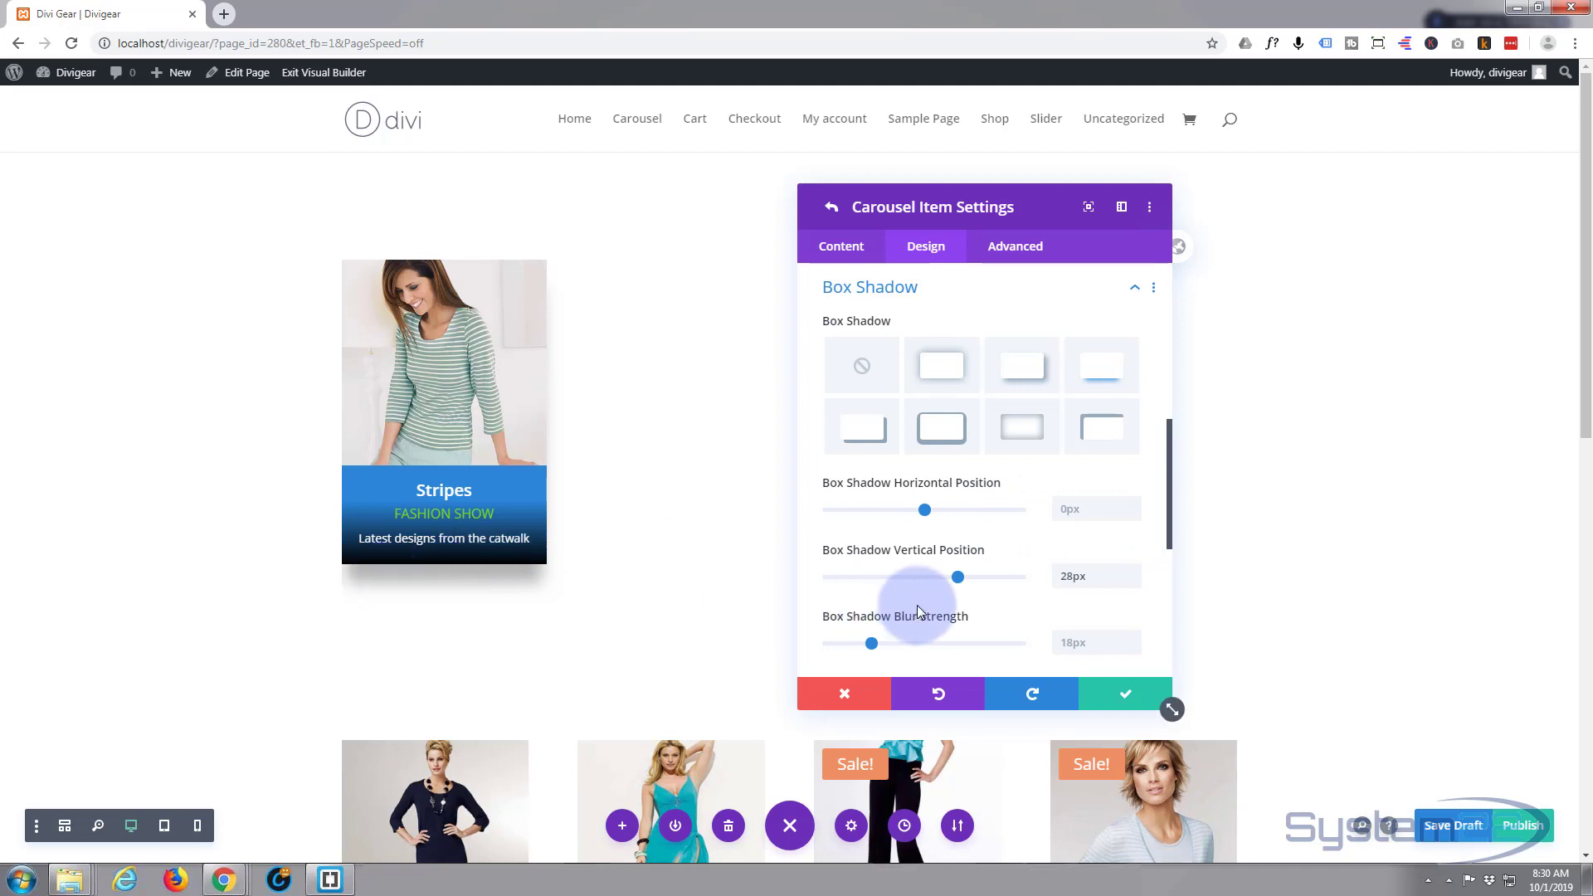
{"action": "scroll", "coordinate": [918, 600], "scroll_direction": "down", "scroll_amount": 1}
{"action": "scroll", "coordinate": [919, 599], "scroll_direction": "down", "scroll_amount": 1}
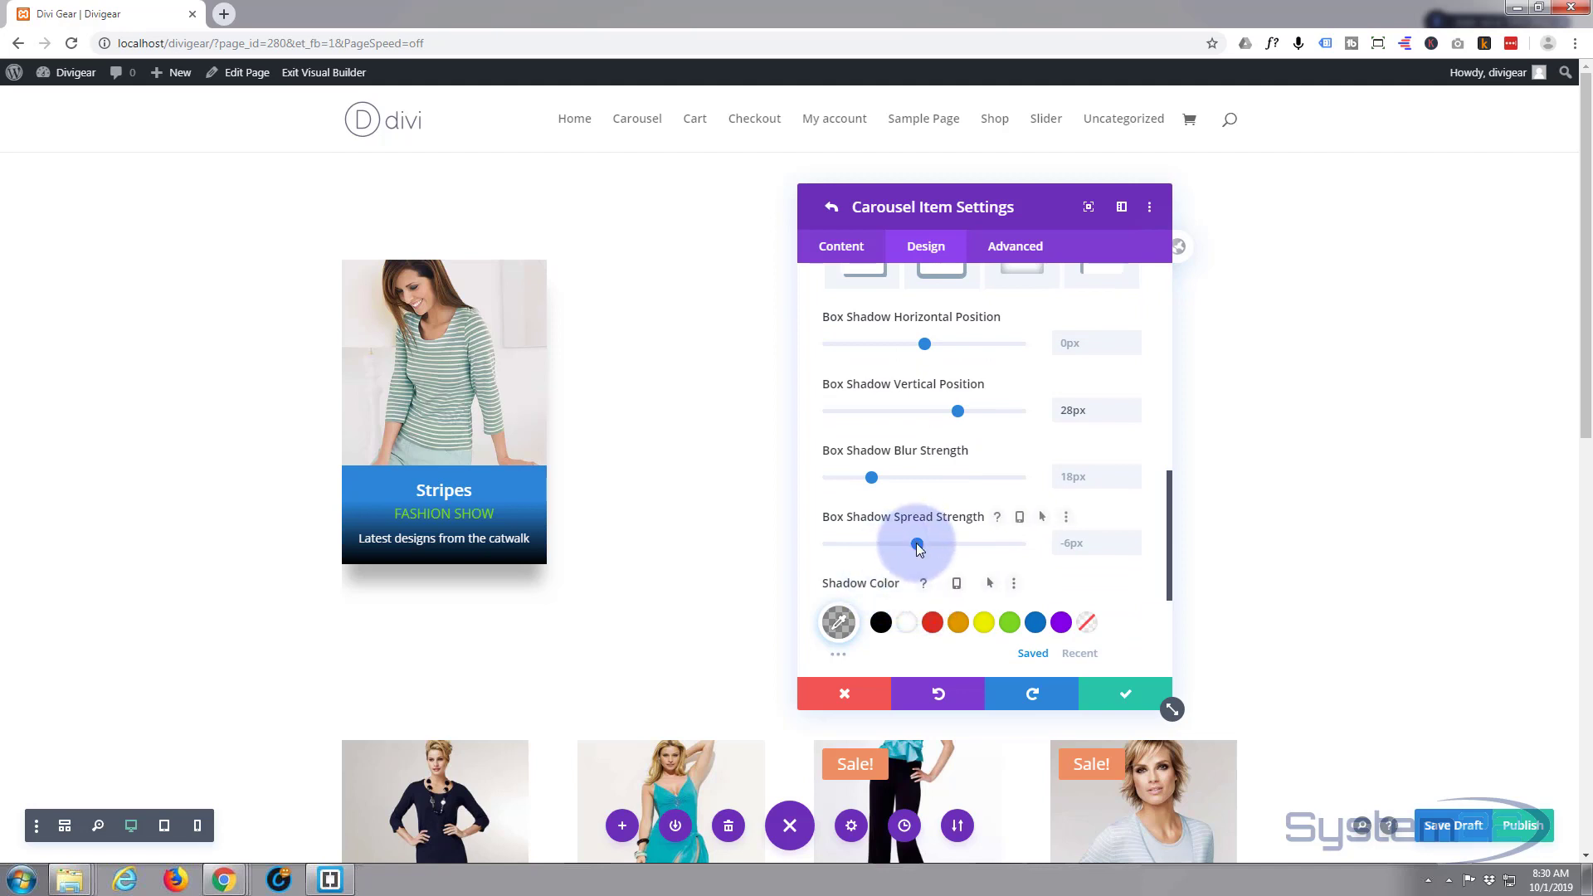
{"action": "left_click_drag", "start_coordinate": [913, 543], "coordinate": [911, 544]}
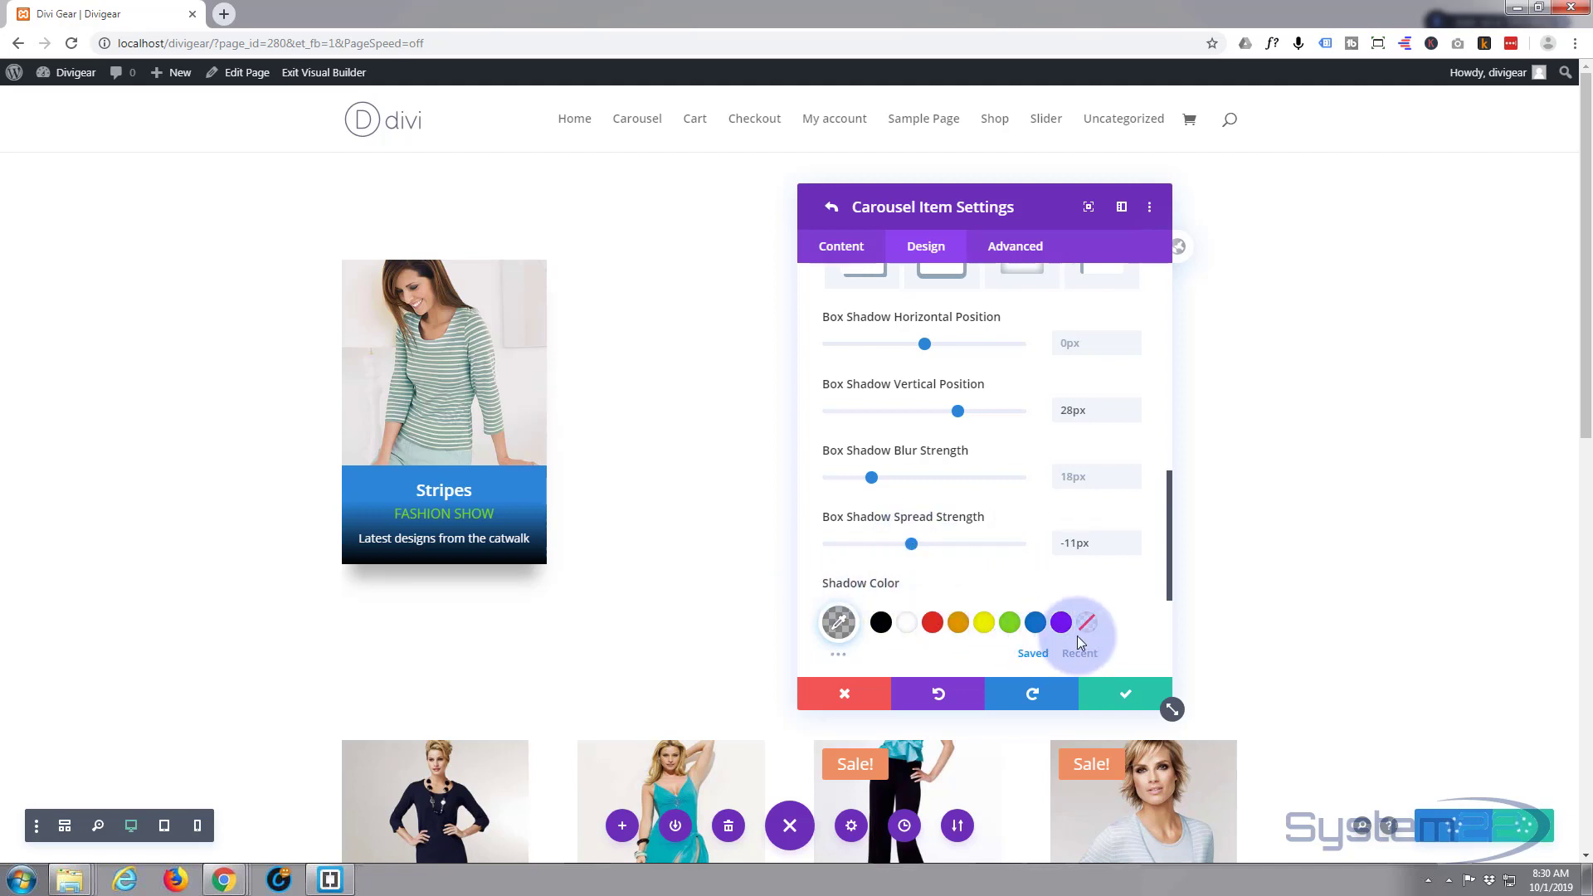
- Save the Stripes item's shadow settings and return to the carousel item list
{"action": "left_click", "coordinate": [1128, 698]}
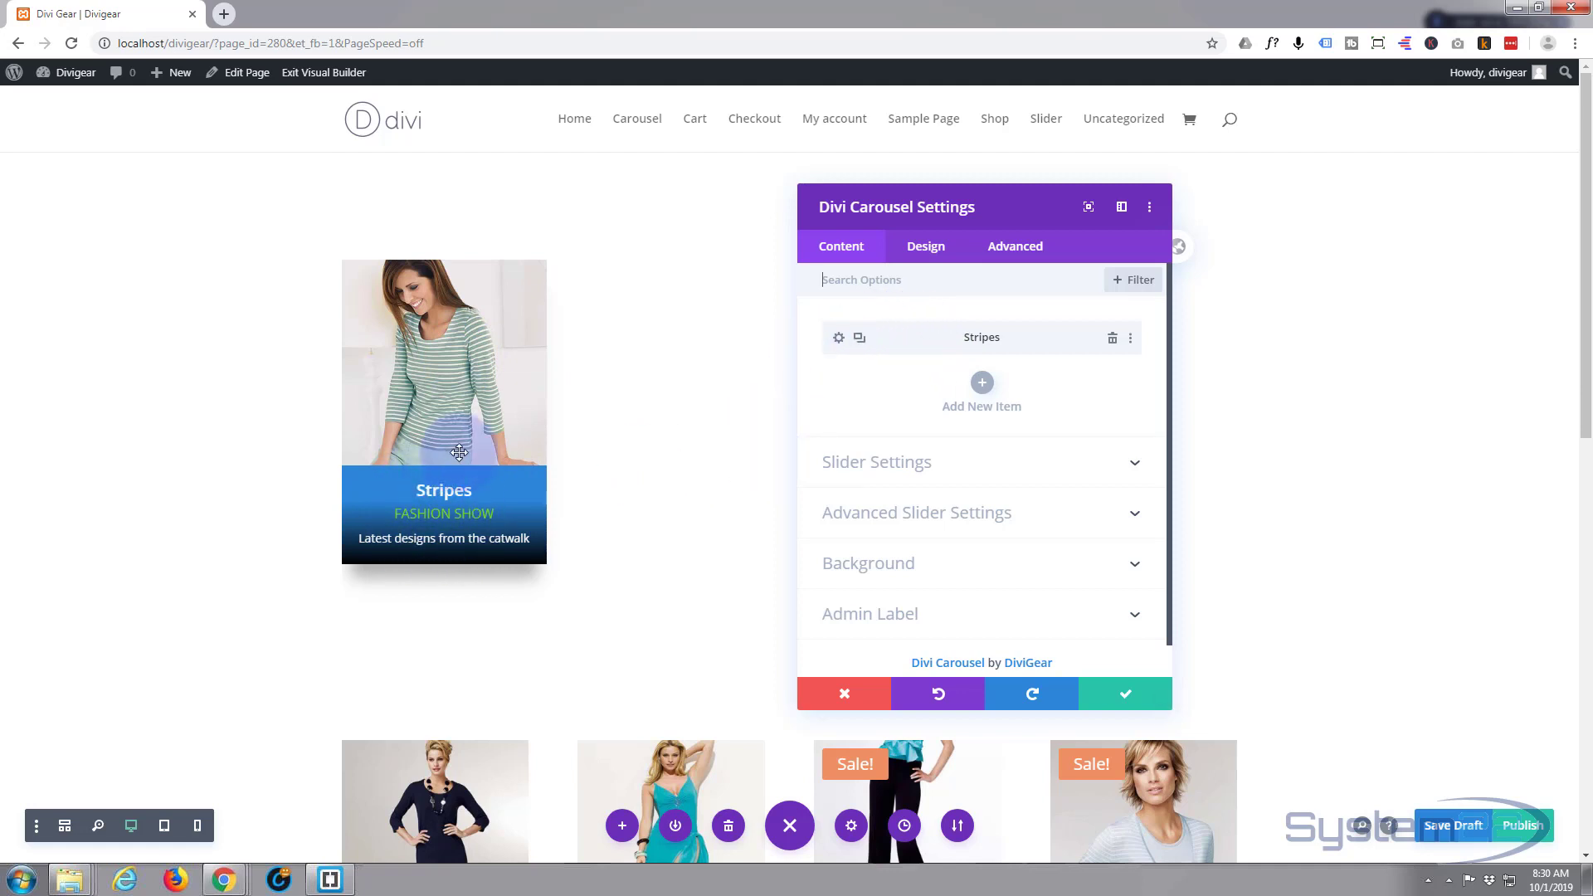
- Duplicate the Stripes item, swap the copy's image to dress3-1.jpg, and save it
{"action": "left_click", "coordinate": [857, 341]}
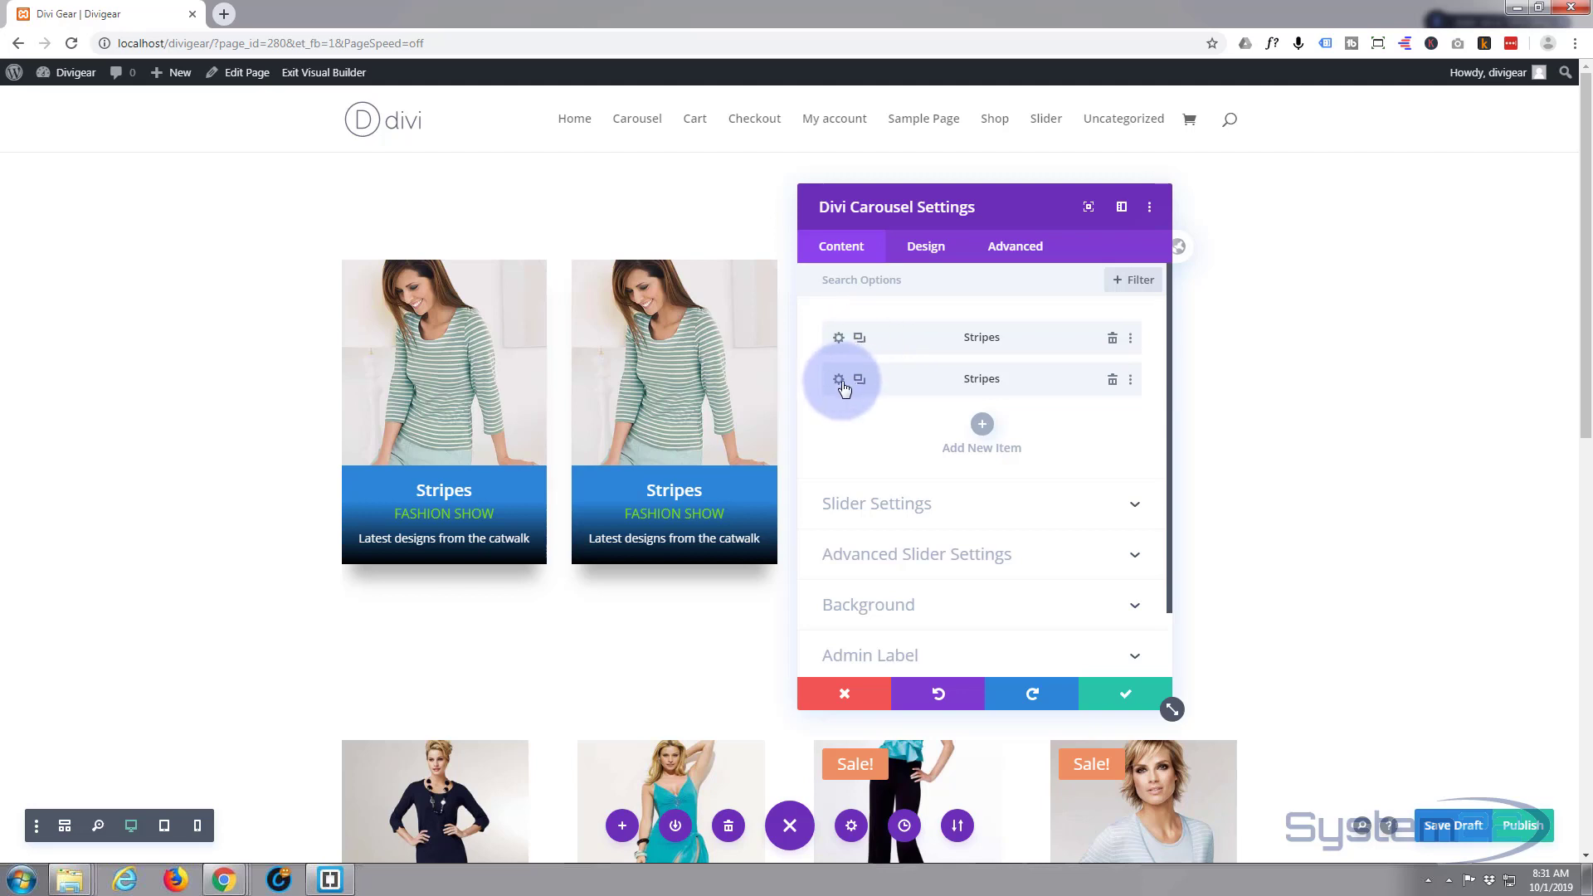
{"action": "left_click", "coordinate": [838, 381]}
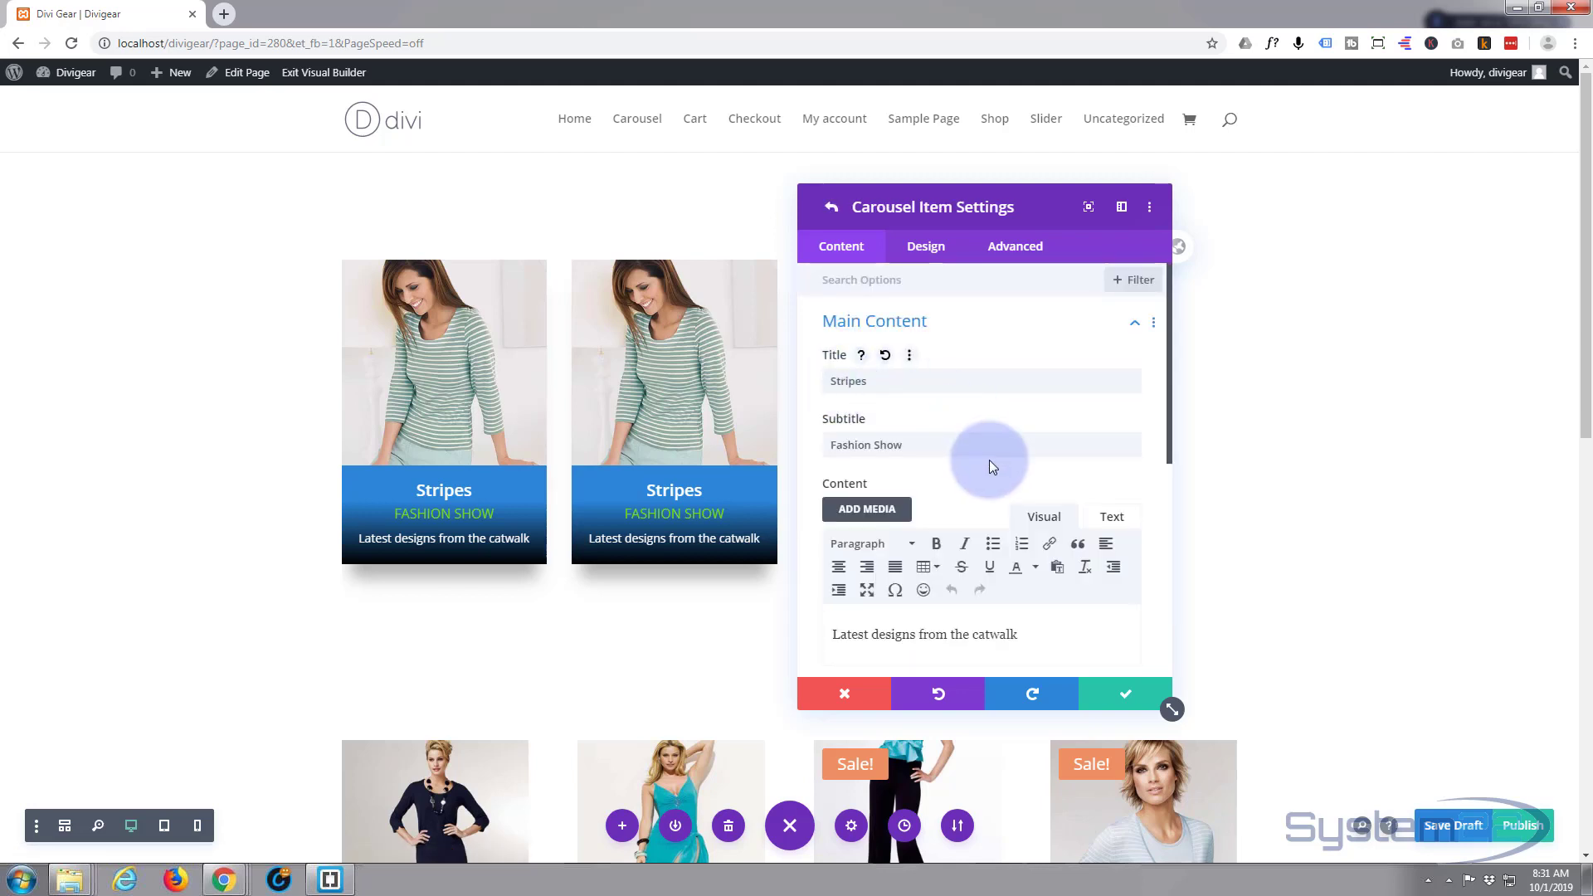
{"action": "scroll", "coordinate": [985, 459], "scroll_direction": "down", "scroll_amount": 1}
{"action": "scroll", "coordinate": [982, 460], "scroll_direction": "down", "scroll_amount": 4}
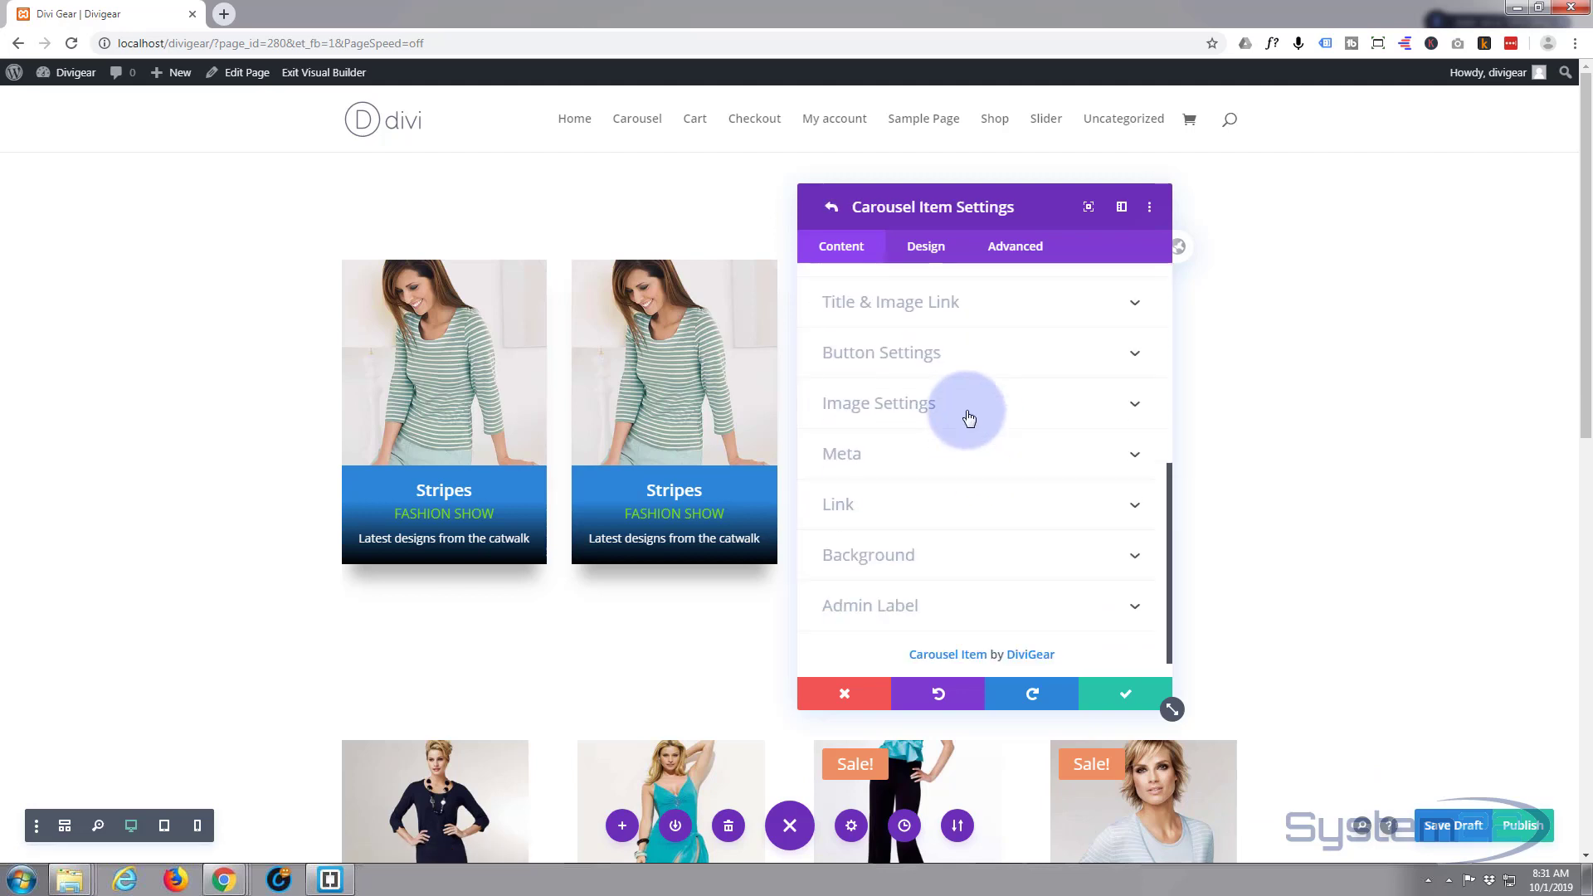
{"action": "left_click", "coordinate": [966, 419]}
{"action": "scroll", "coordinate": [968, 417], "scroll_direction": "up", "scroll_amount": 2}
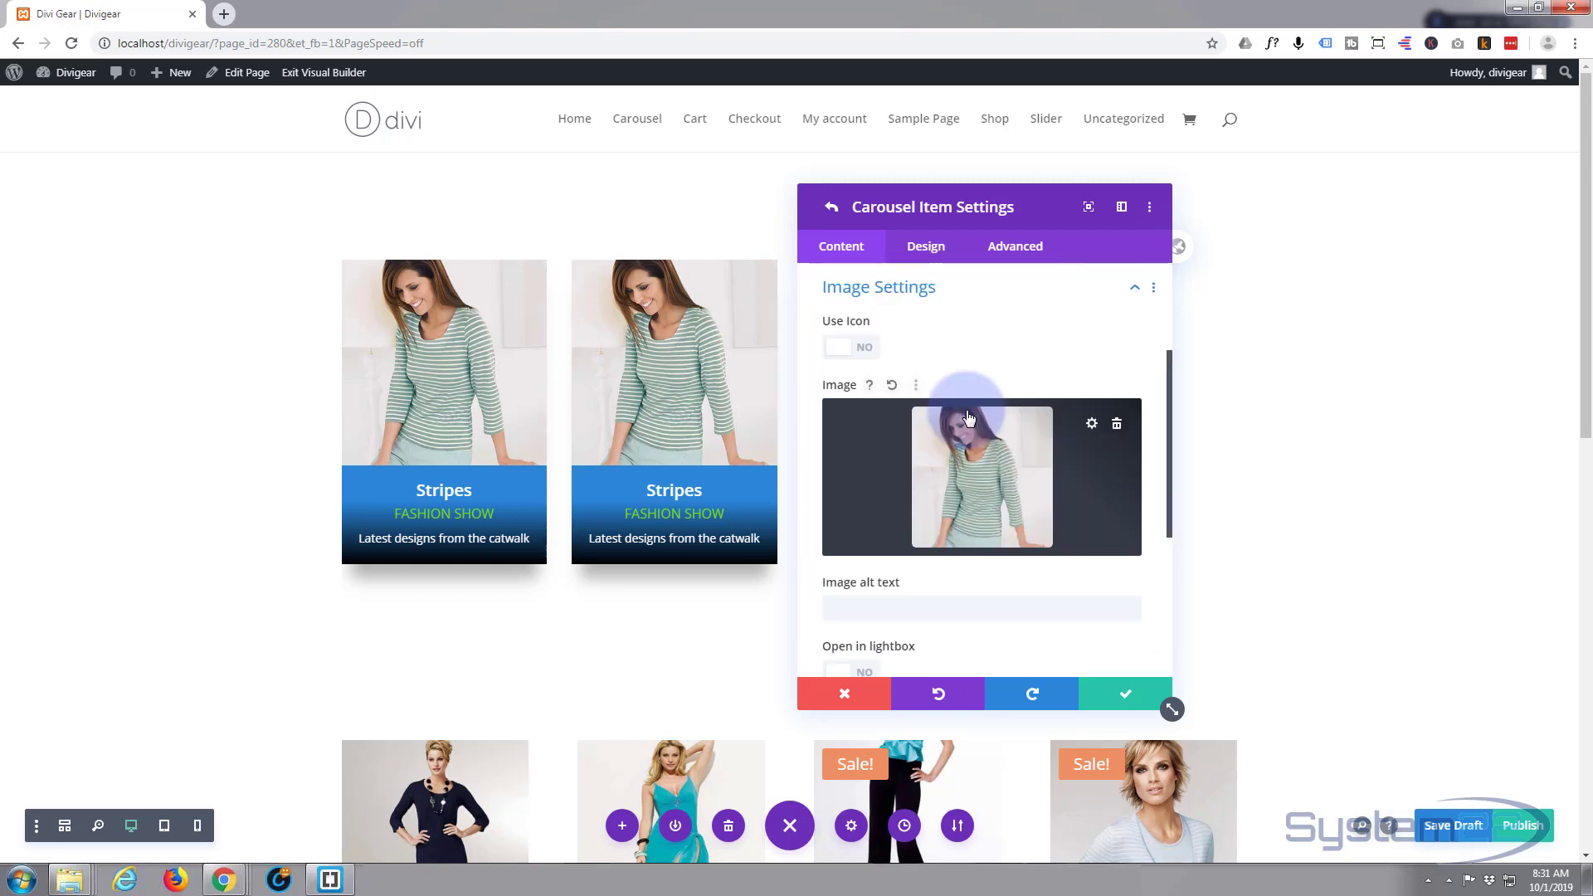
{"action": "left_click", "coordinate": [986, 496]}
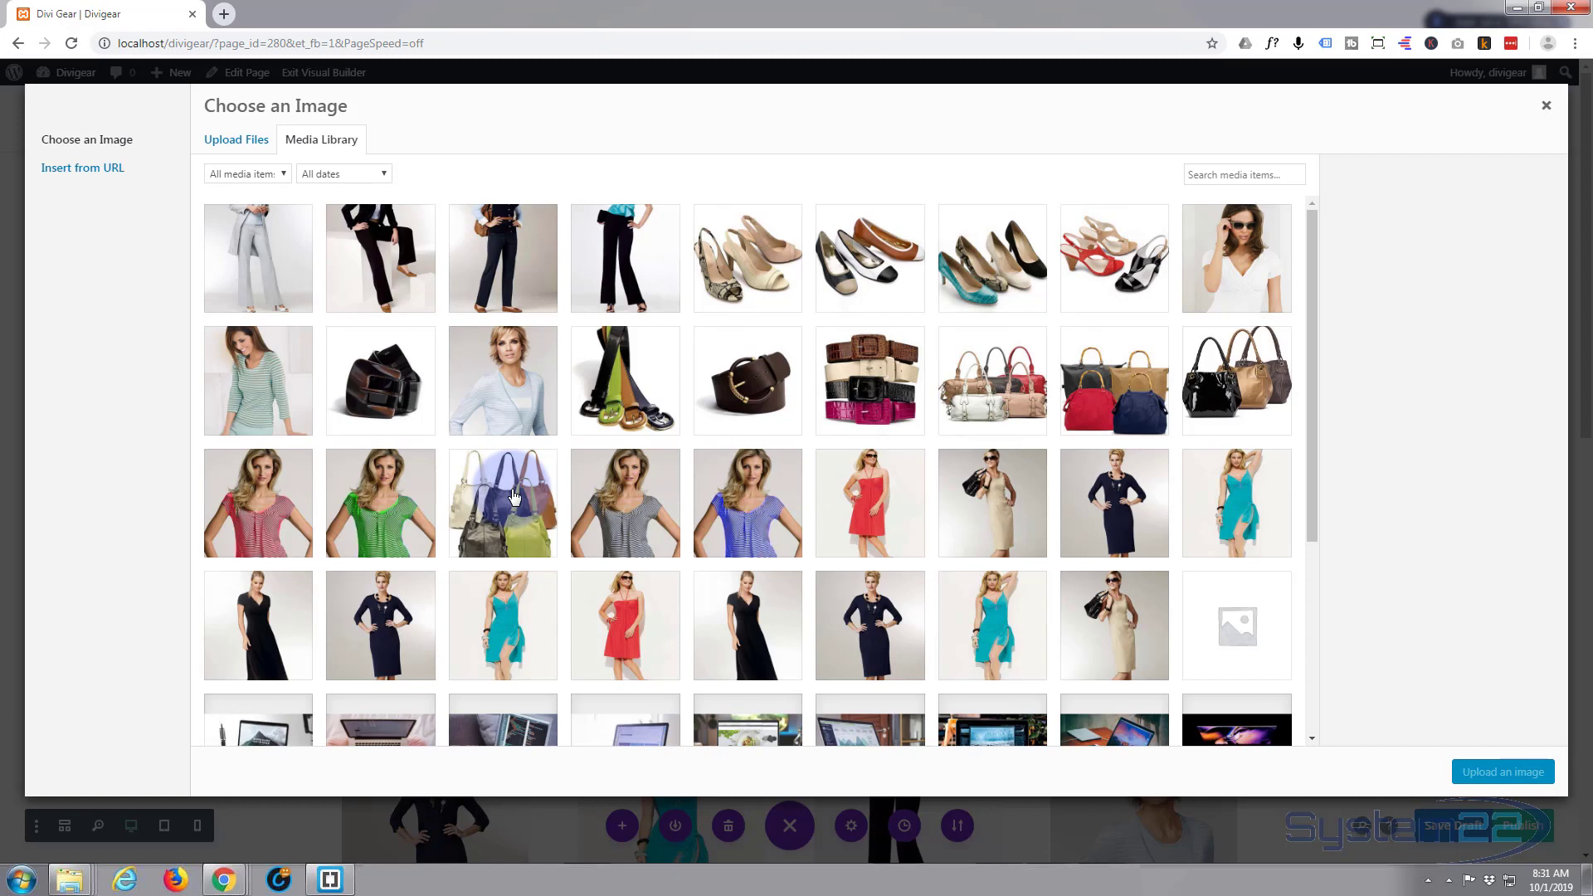
{"action": "left_click", "coordinate": [873, 506]}
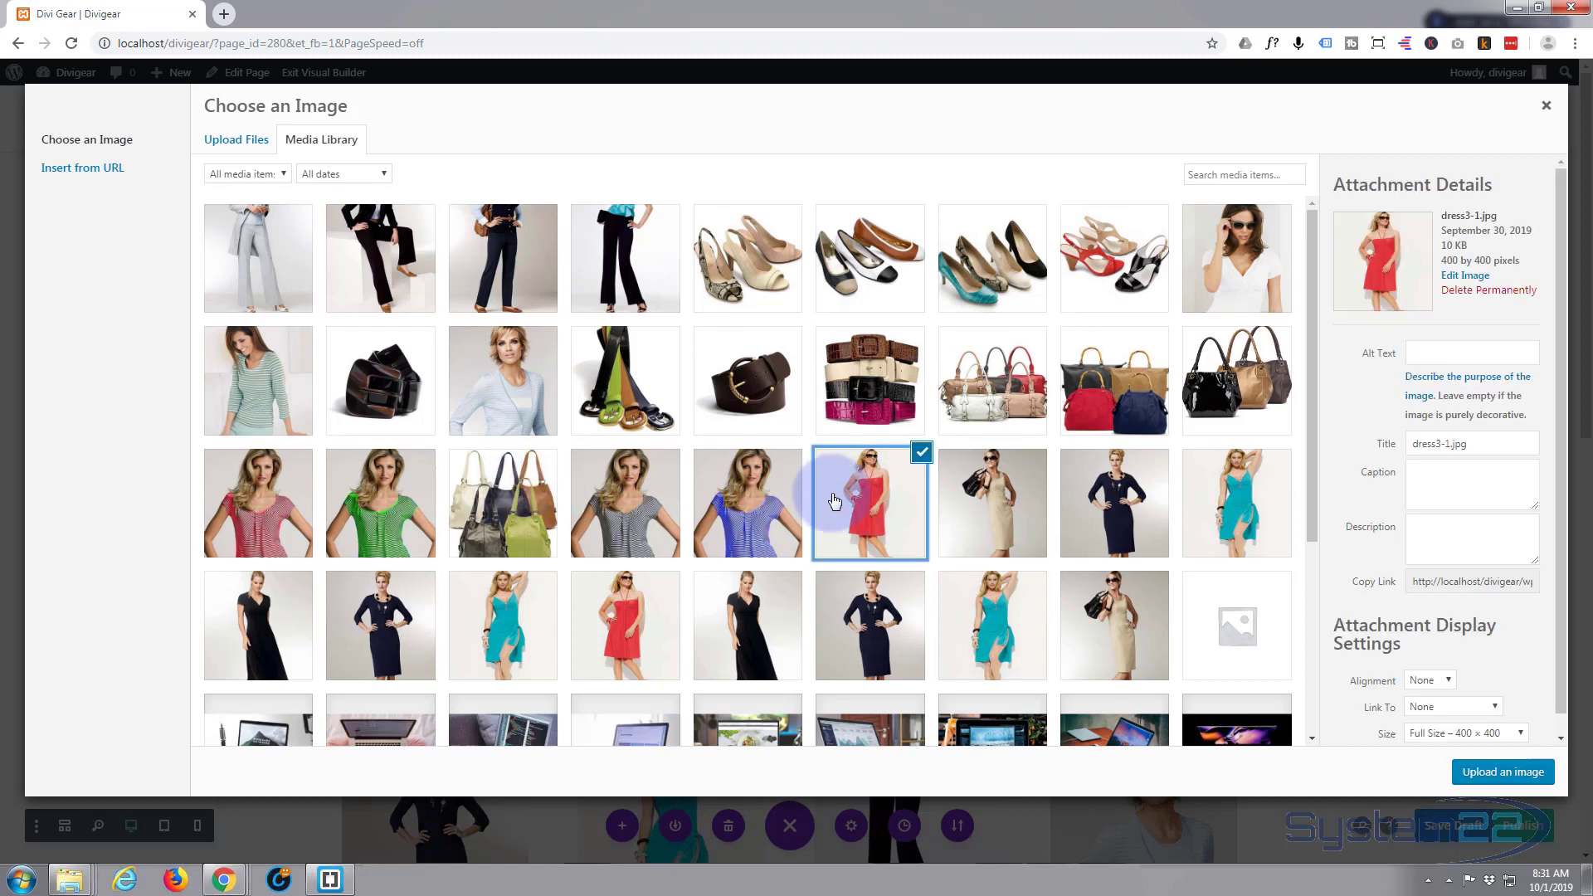
{"action": "left_click", "coordinate": [1503, 771]}
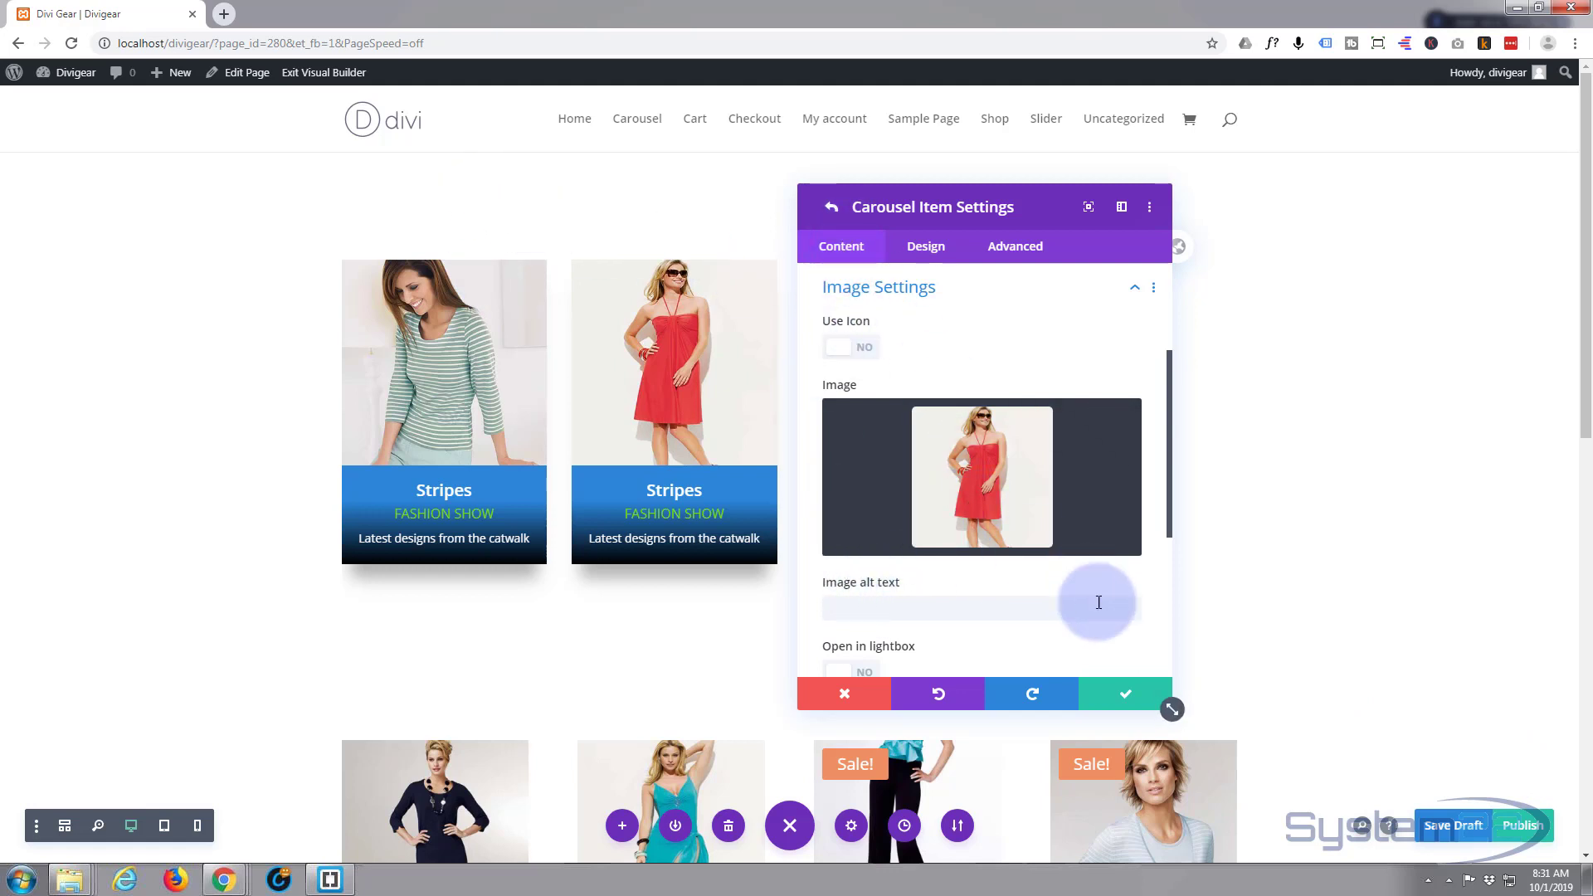
{"action": "left_click", "coordinate": [1123, 694]}
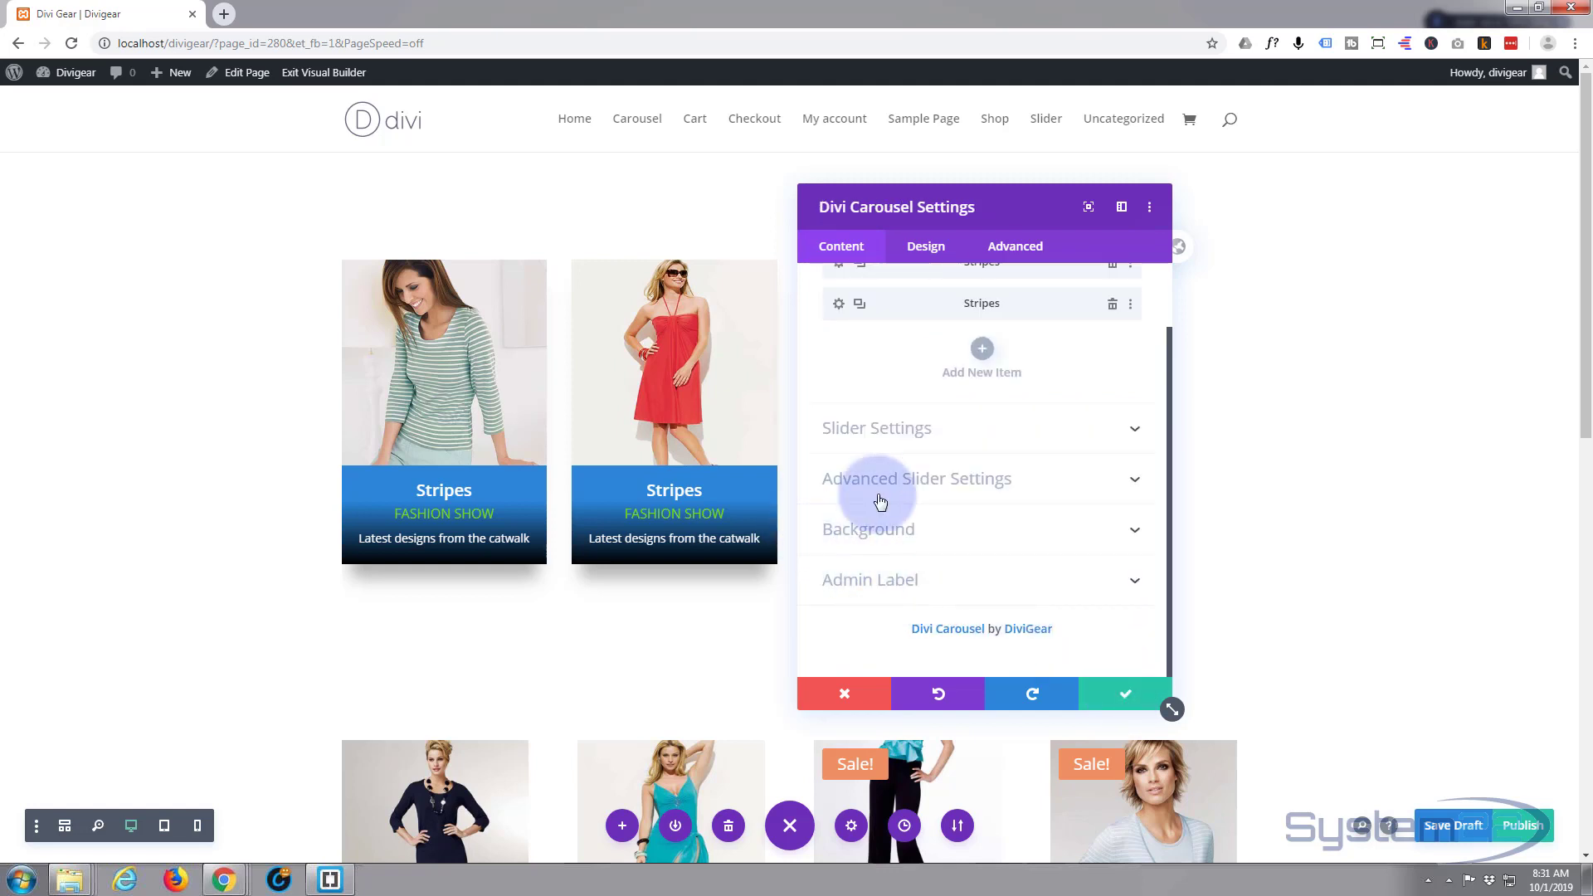
- Duplicate the red-dress item and expand the new third item's Image Settings
{"action": "left_click", "coordinate": [859, 309]}
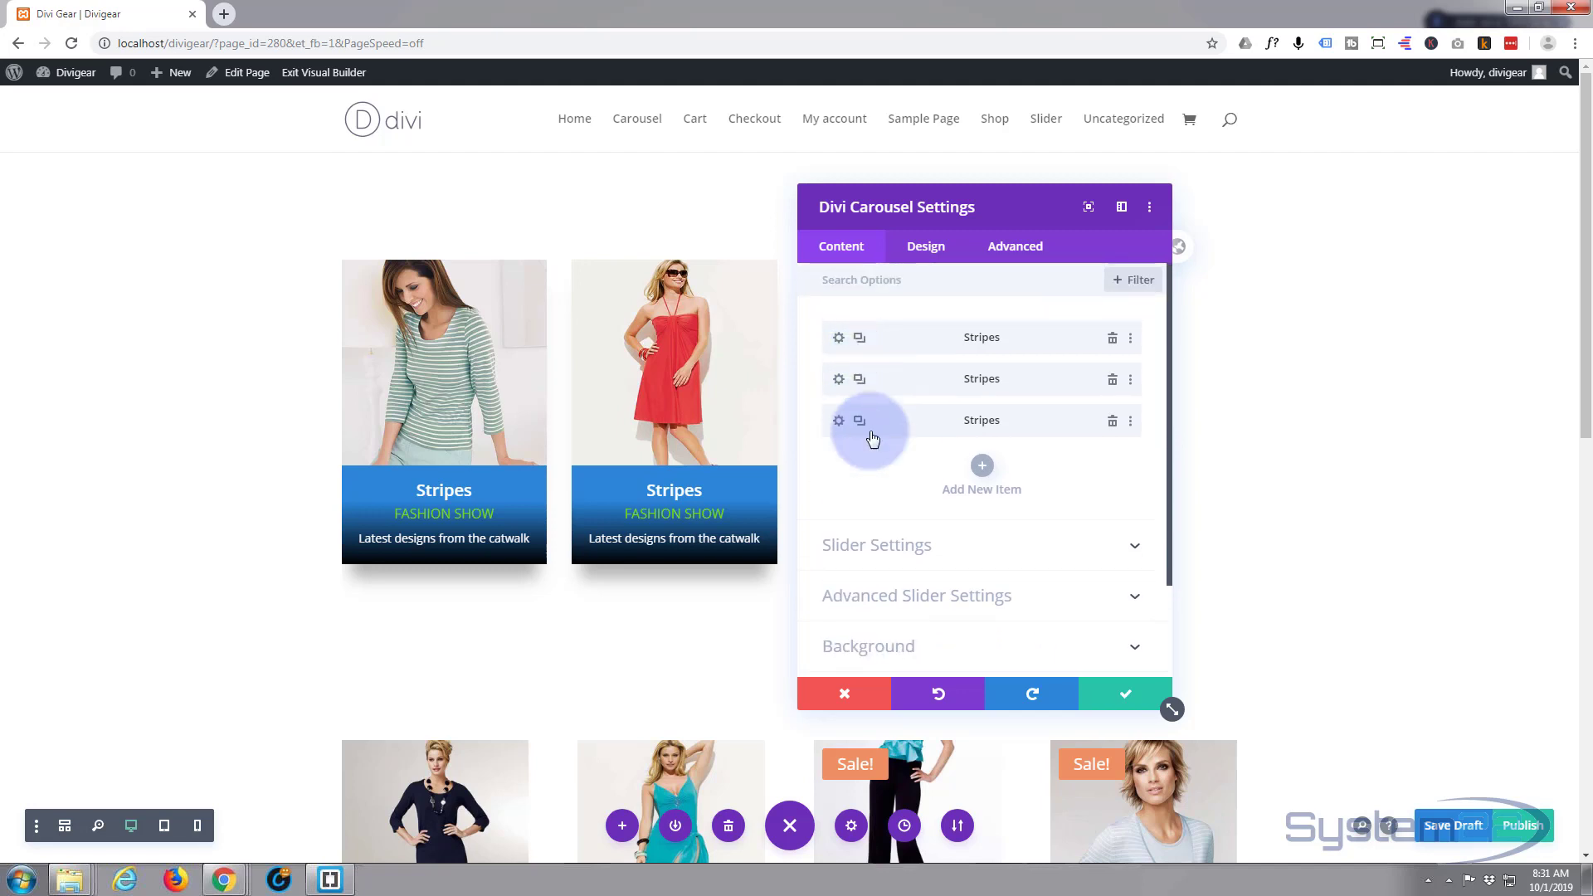
{"action": "left_click", "coordinate": [839, 422]}
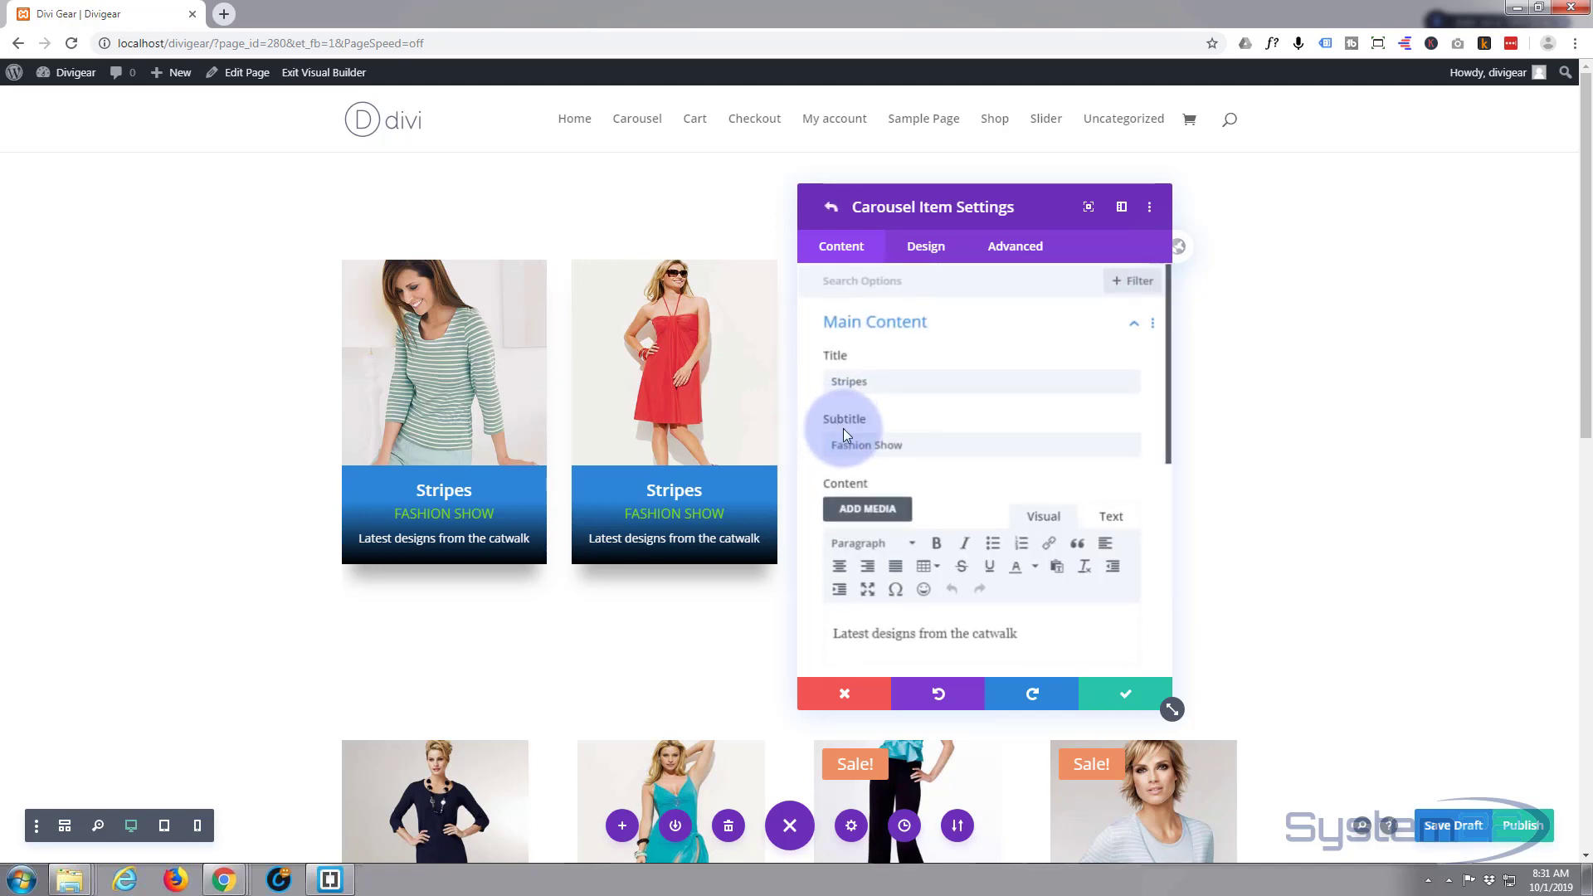
{"action": "scroll", "coordinate": [898, 521], "scroll_direction": "down", "scroll_amount": 5}
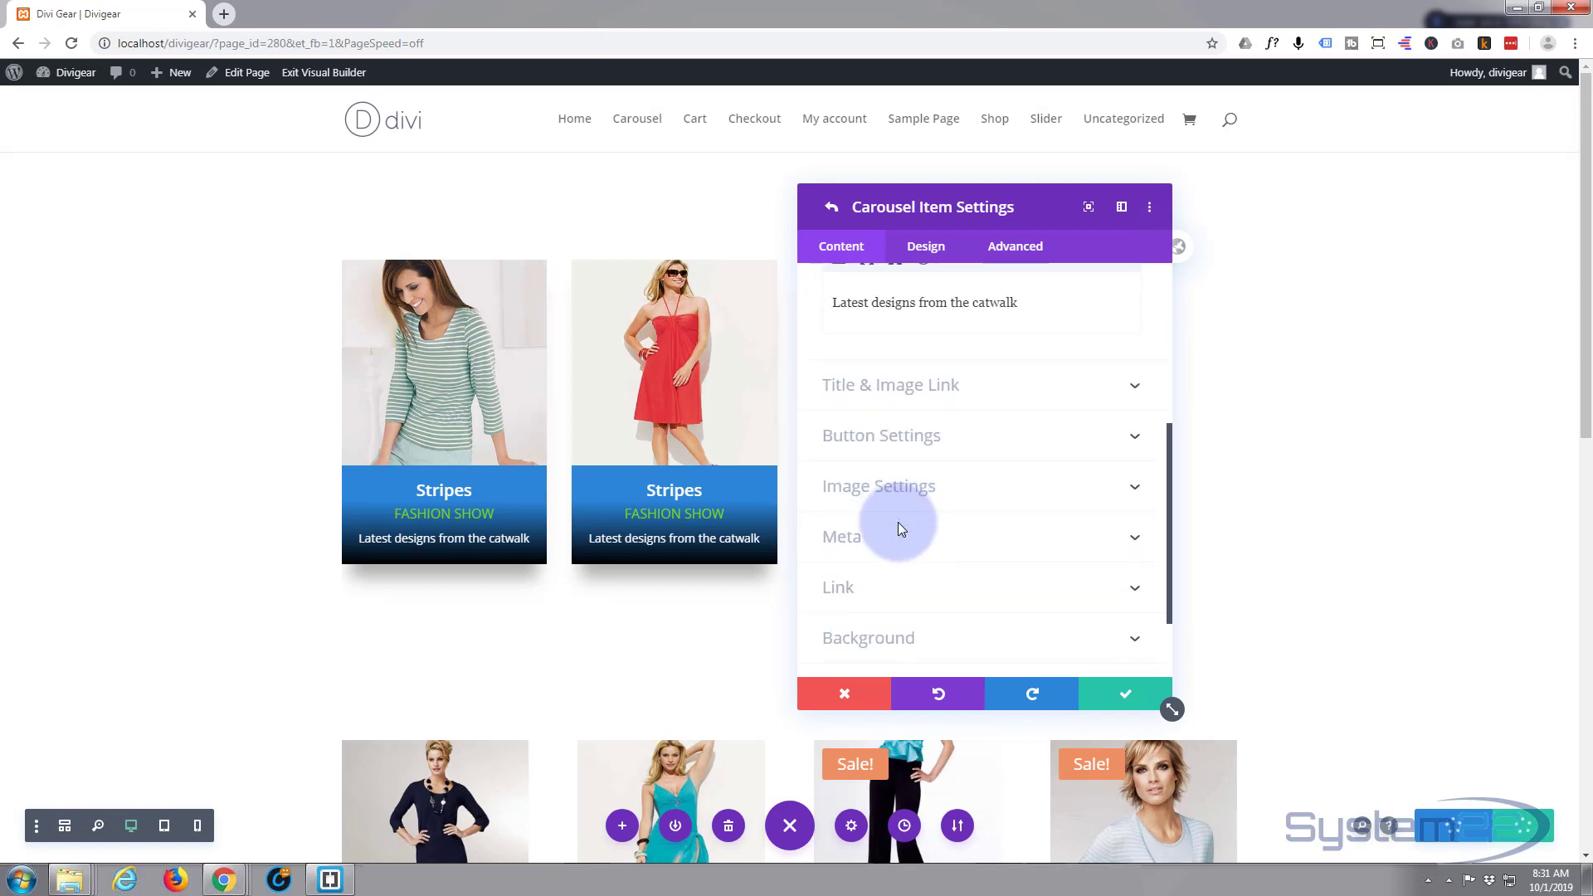
{"action": "left_click", "coordinate": [943, 492]}
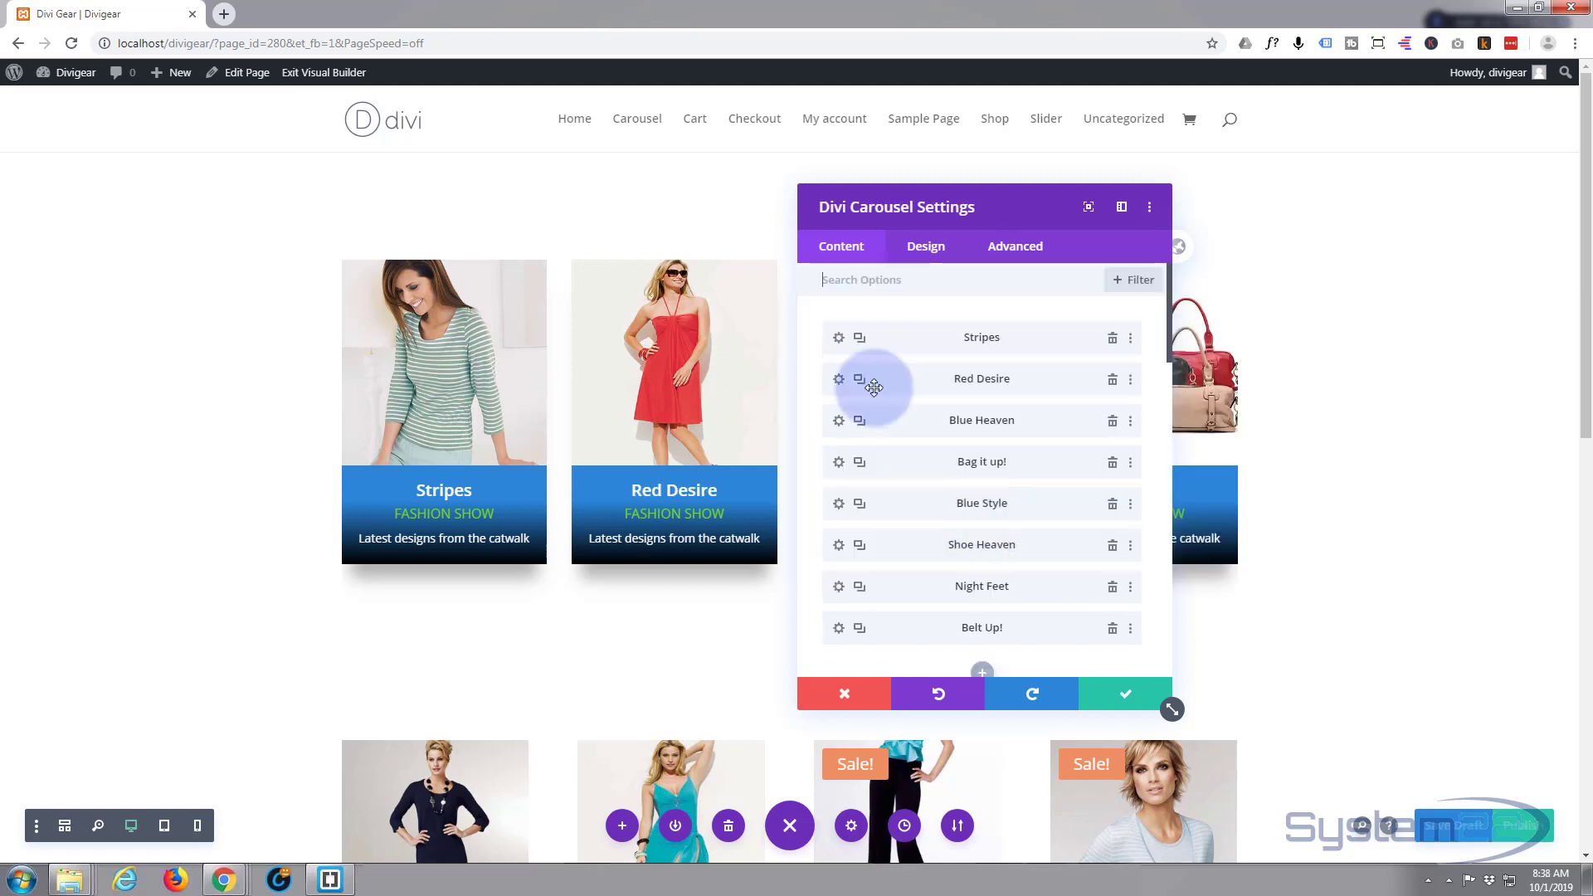
- Move the settings panel aside and set Show item Desktop to 3 in Slider Settings
{"action": "scroll", "coordinate": [867, 377], "scroll_direction": "down", "scroll_amount": 2}
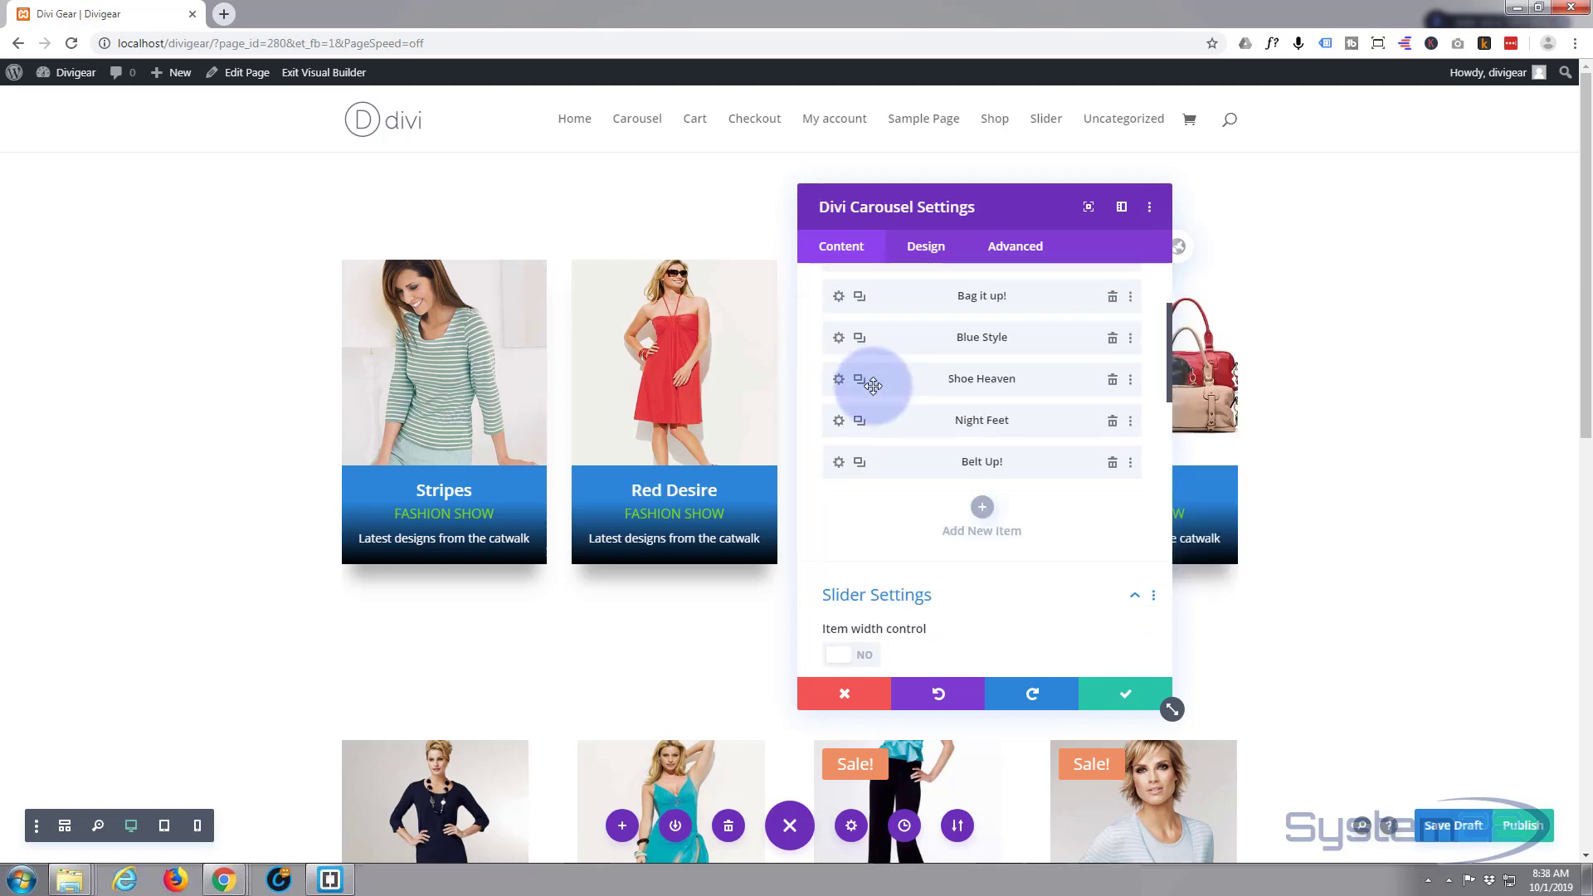
{"action": "scroll", "coordinate": [867, 382], "scroll_direction": "down", "scroll_amount": 2}
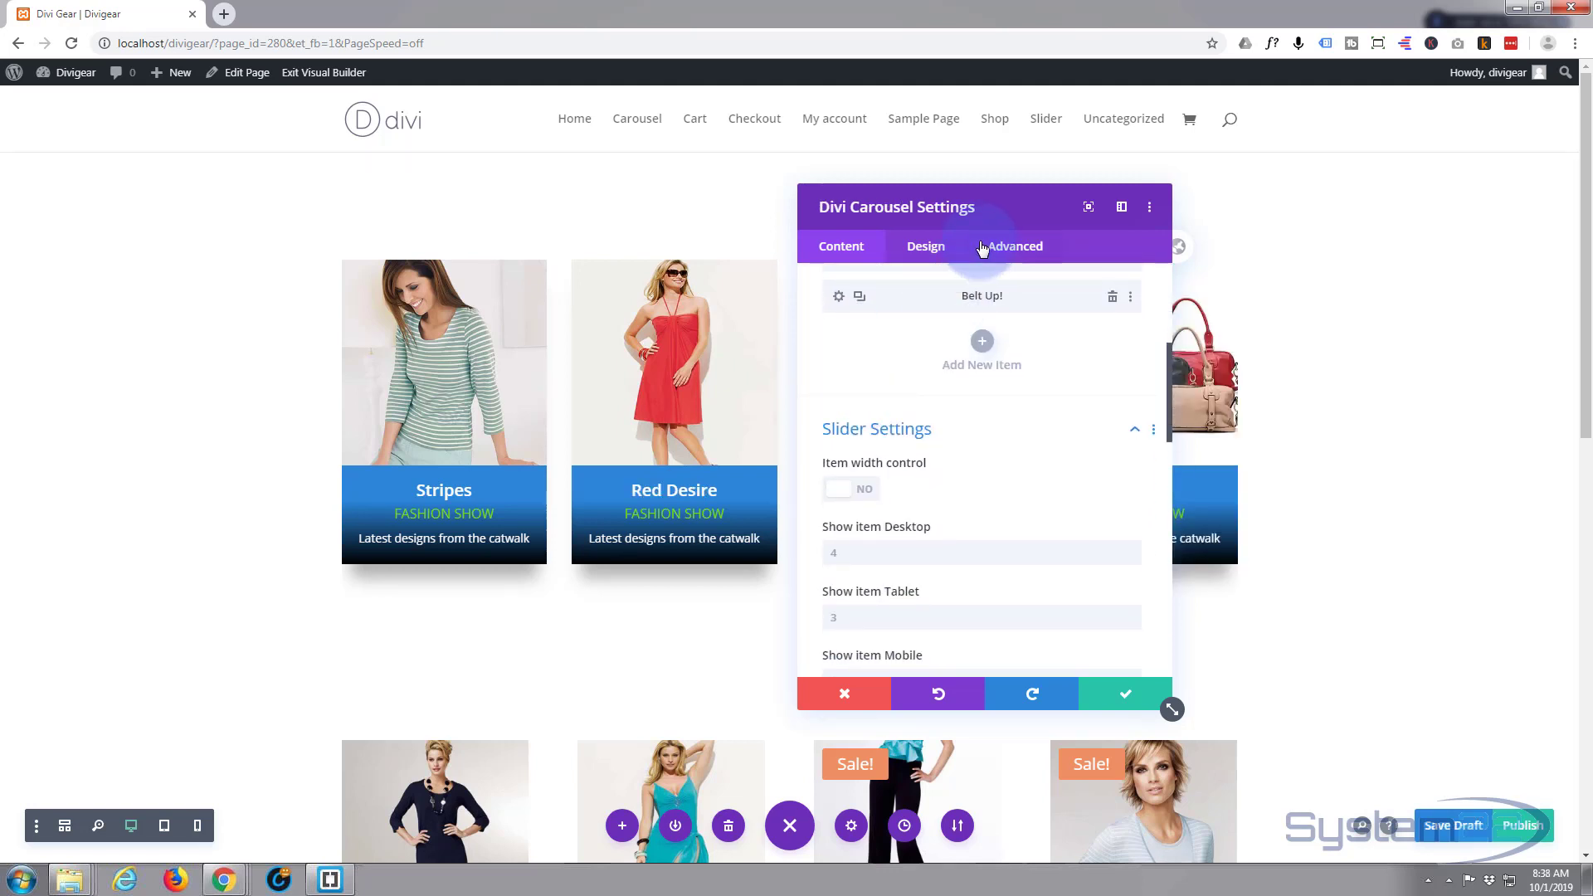
{"action": "left_click_drag", "start_coordinate": [984, 214], "coordinate": [1388, 195]}
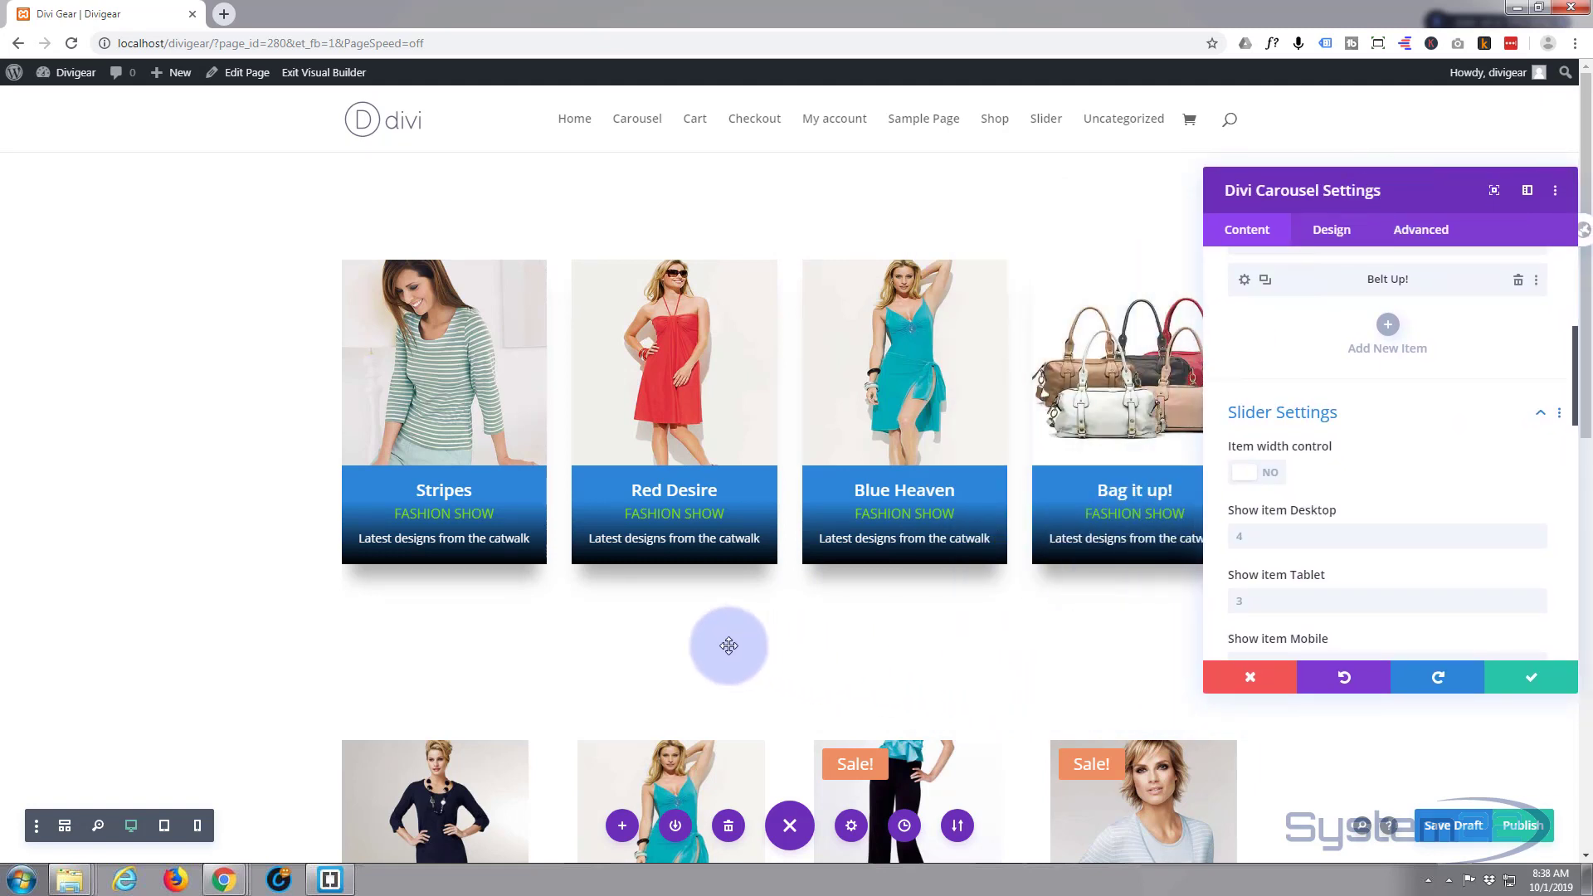
{"action": "left_click", "coordinate": [1239, 537]}
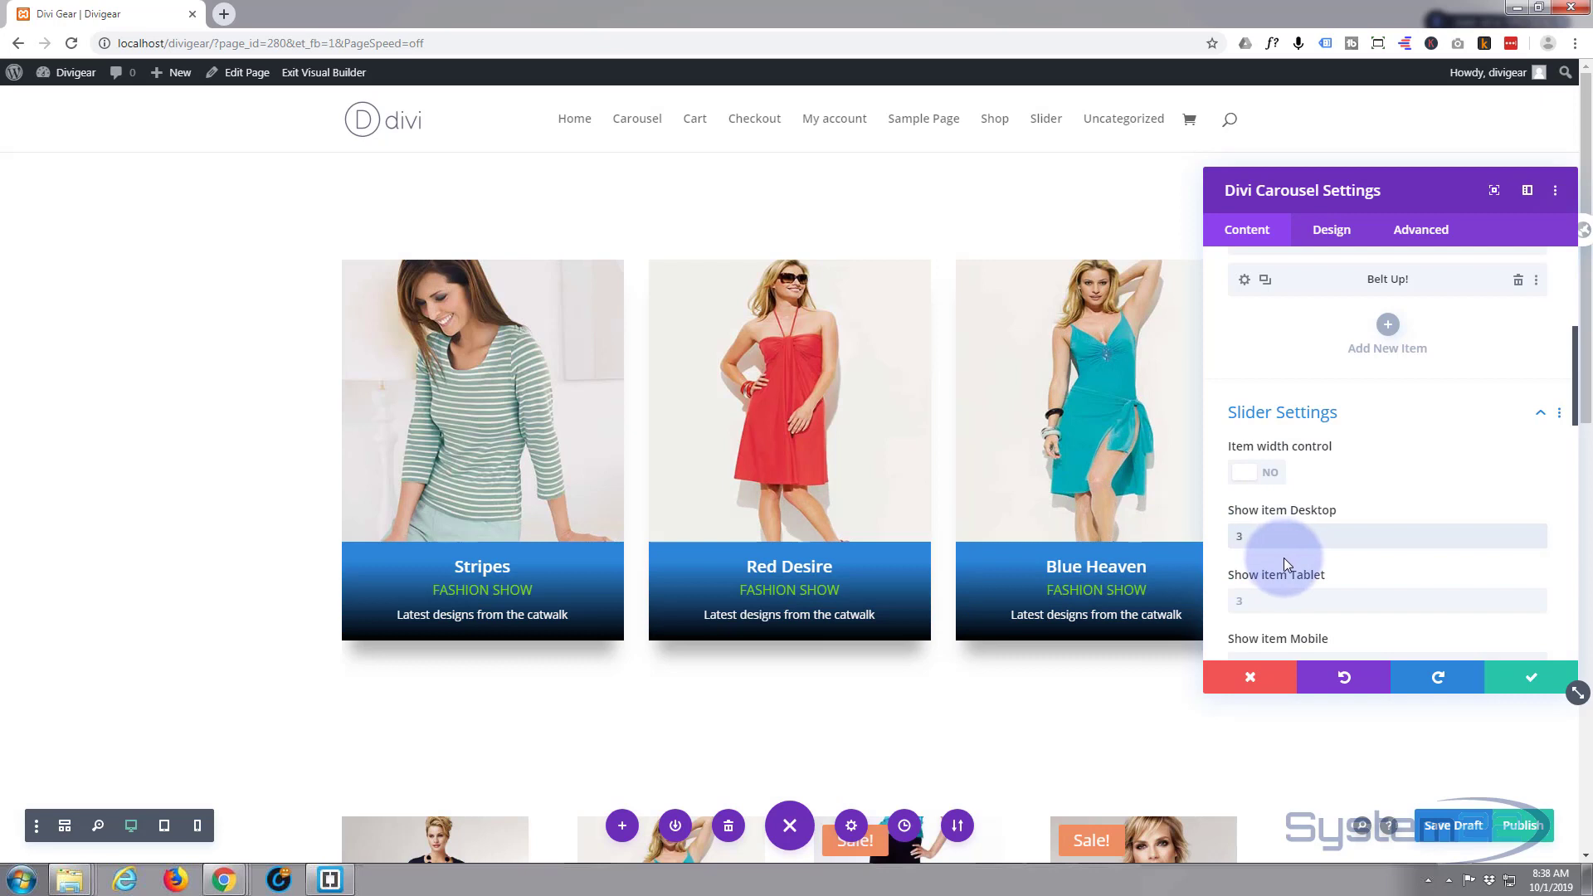
{"action": "scroll", "coordinate": [1283, 557], "scroll_direction": "down", "scroll_amount": 1}
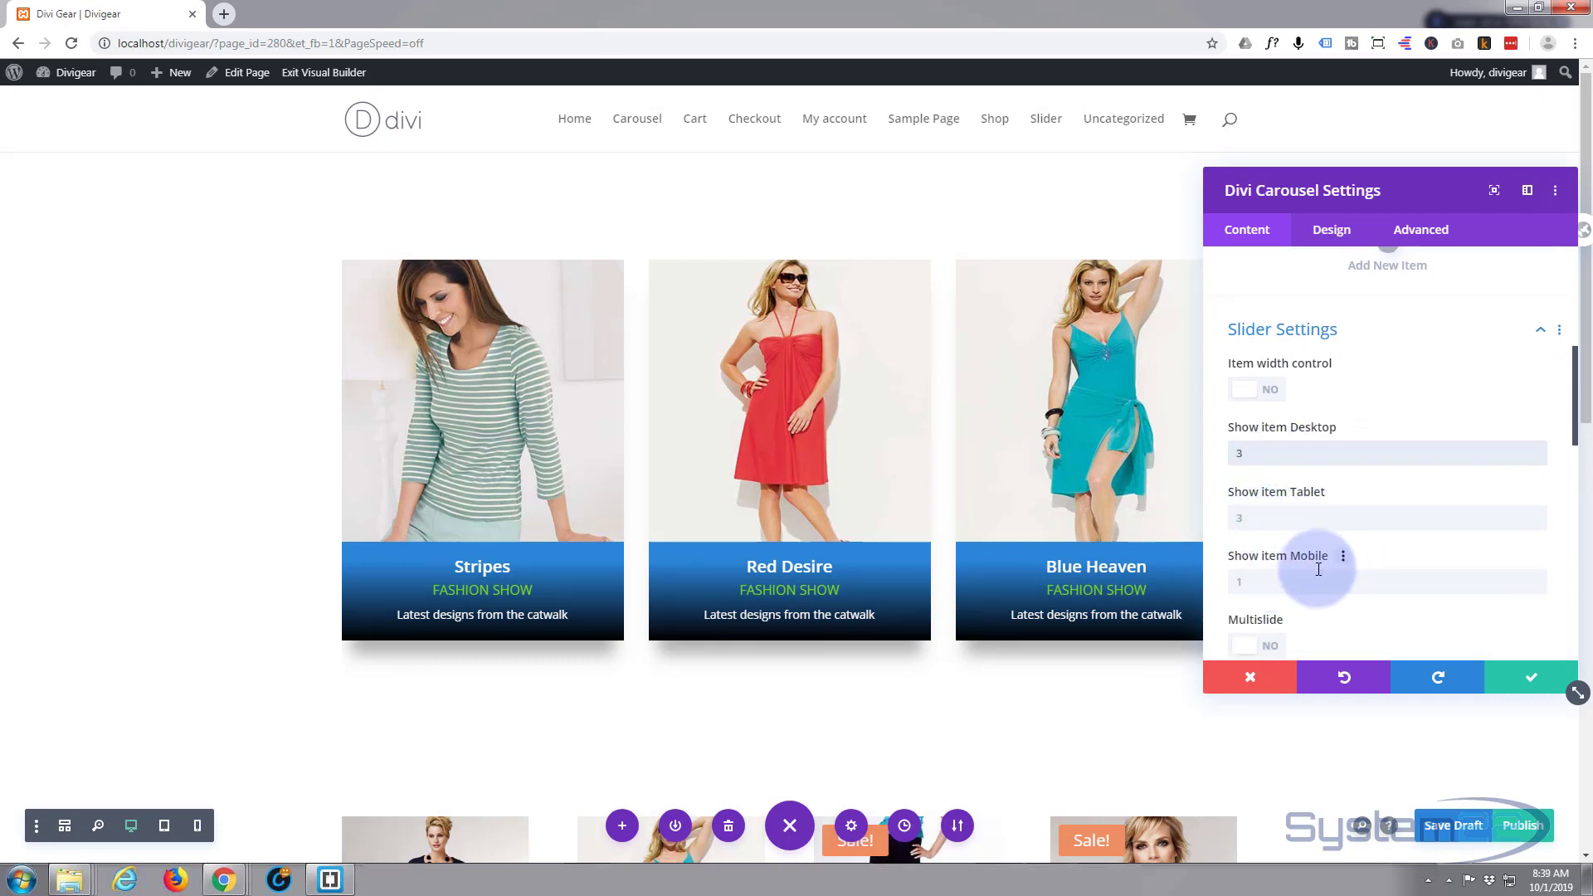
{"action": "scroll", "coordinate": [1318, 569], "scroll_direction": "down", "scroll_amount": 2}
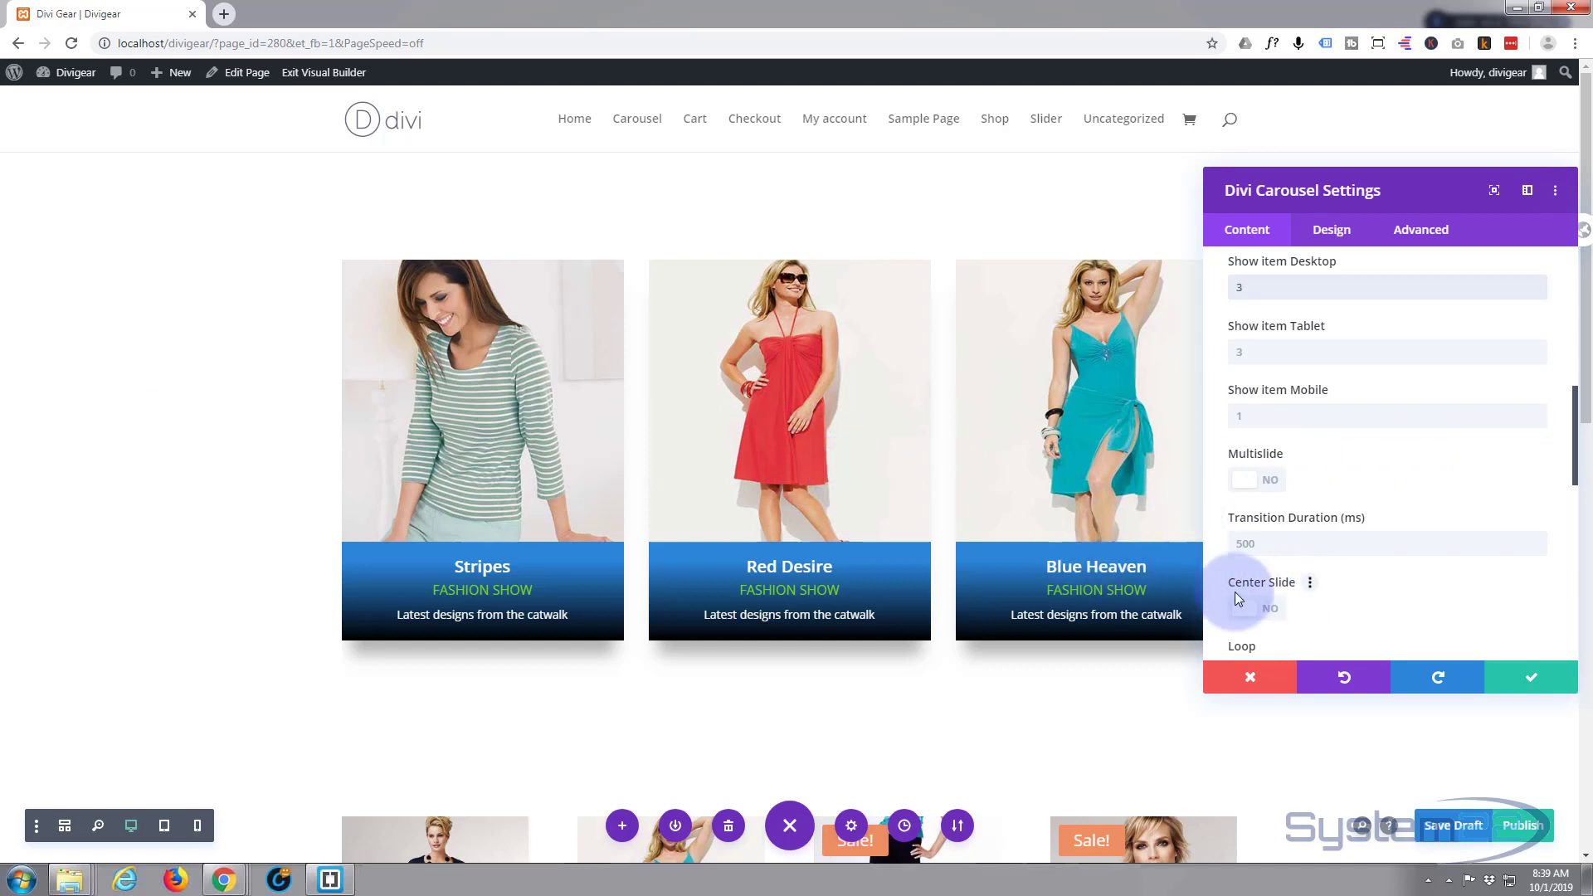
{"action": "left_click", "coordinate": [1274, 611]}
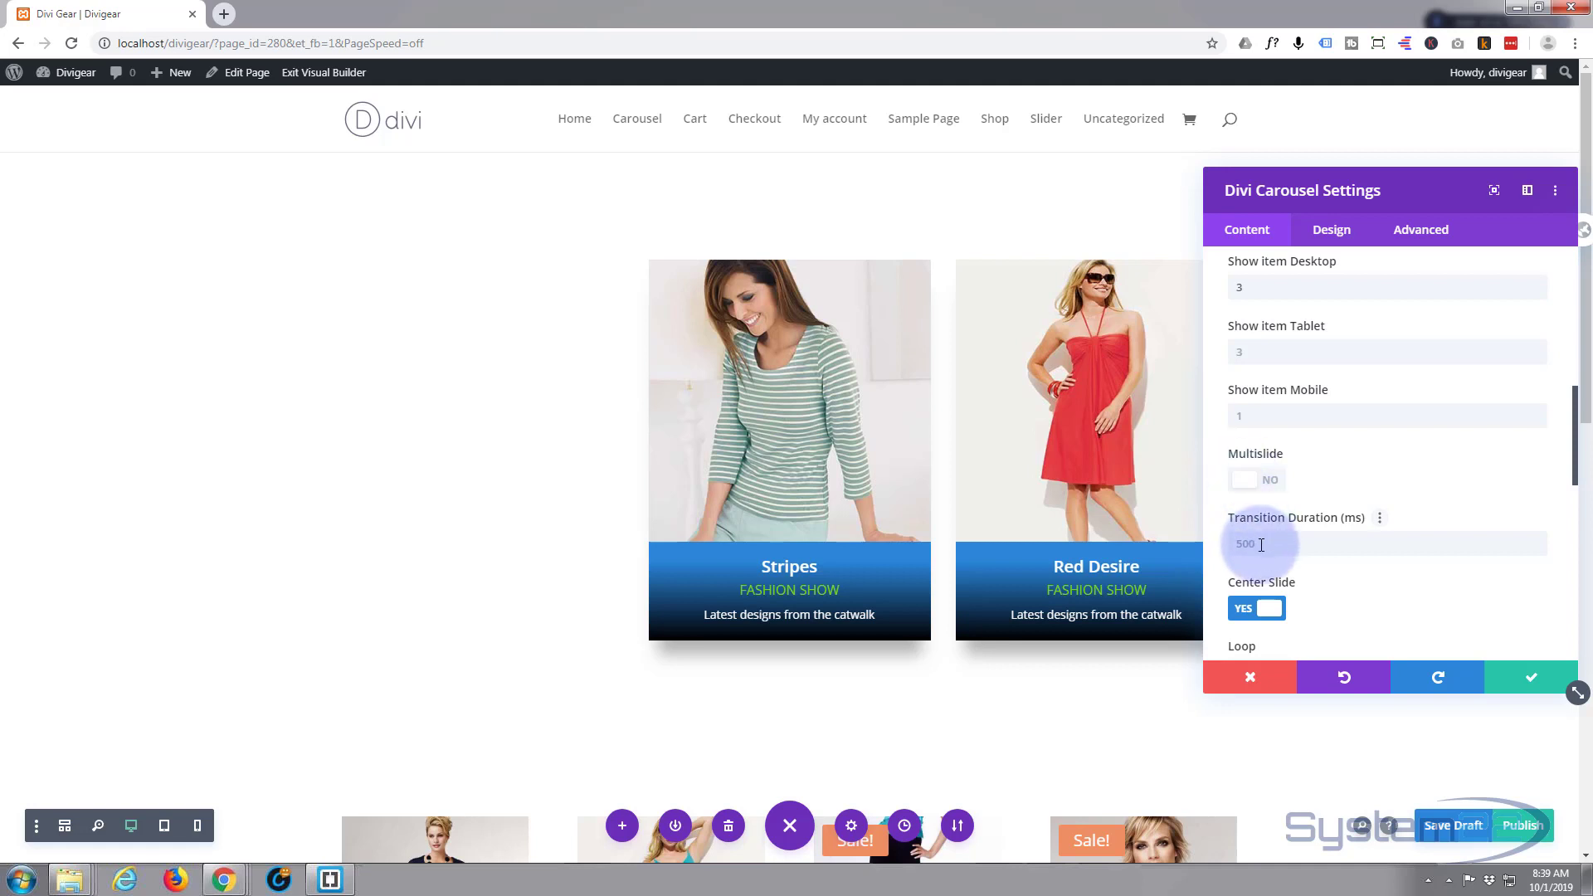
{"action": "scroll", "coordinate": [1355, 585], "scroll_direction": "down", "scroll_amount": 2}
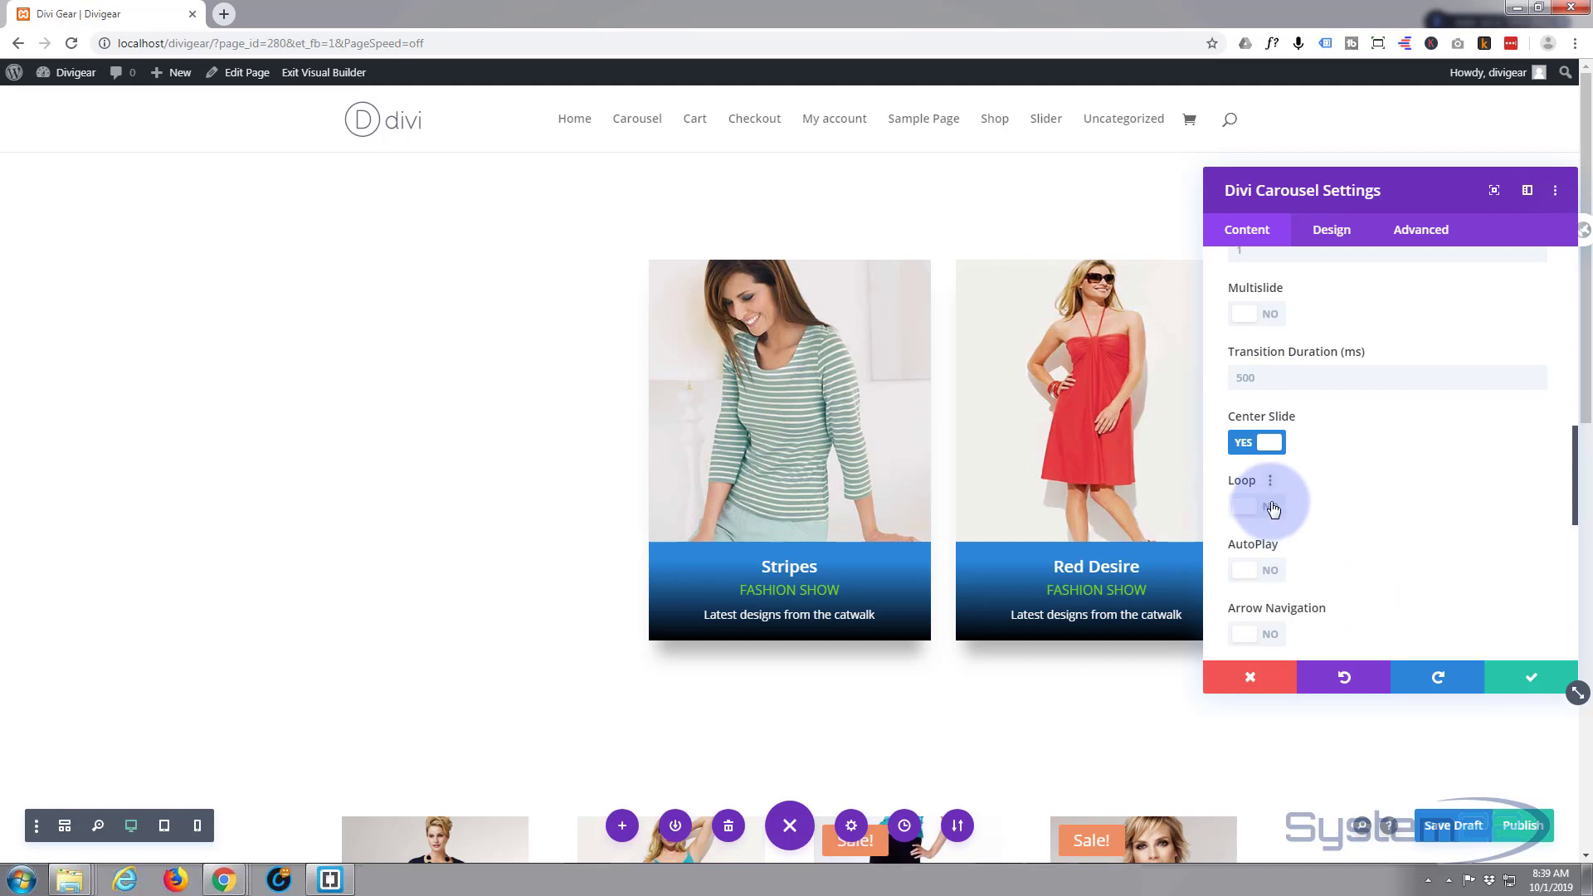
{"action": "left_click", "coordinate": [1274, 509]}
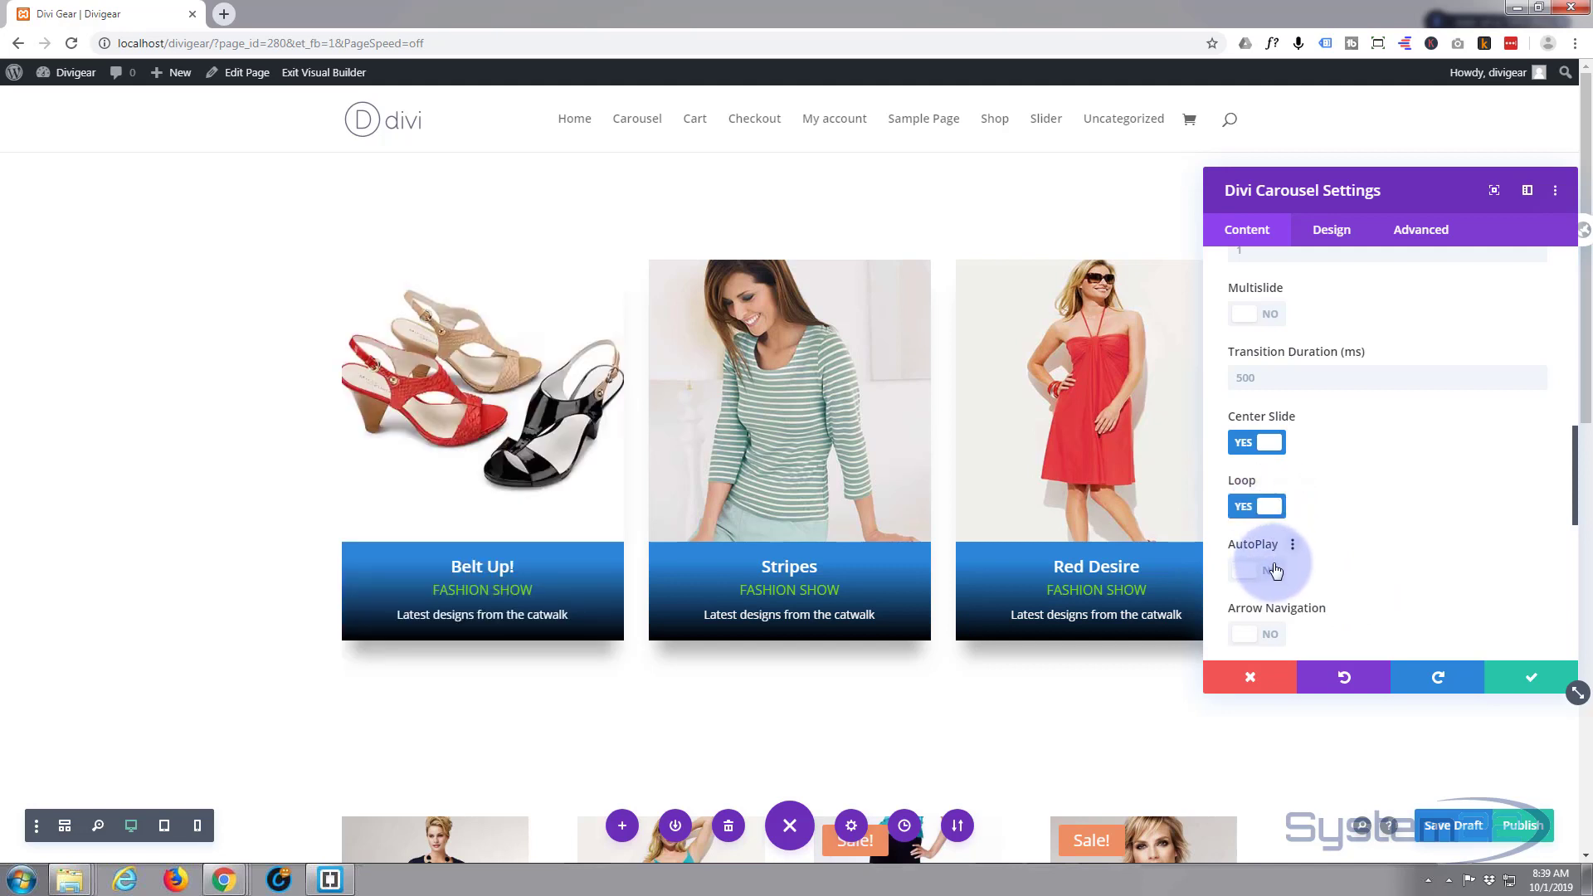
{"action": "left_click", "coordinate": [1276, 571]}
{"action": "scroll", "coordinate": [1372, 556], "scroll_direction": "down", "scroll_amount": 2}
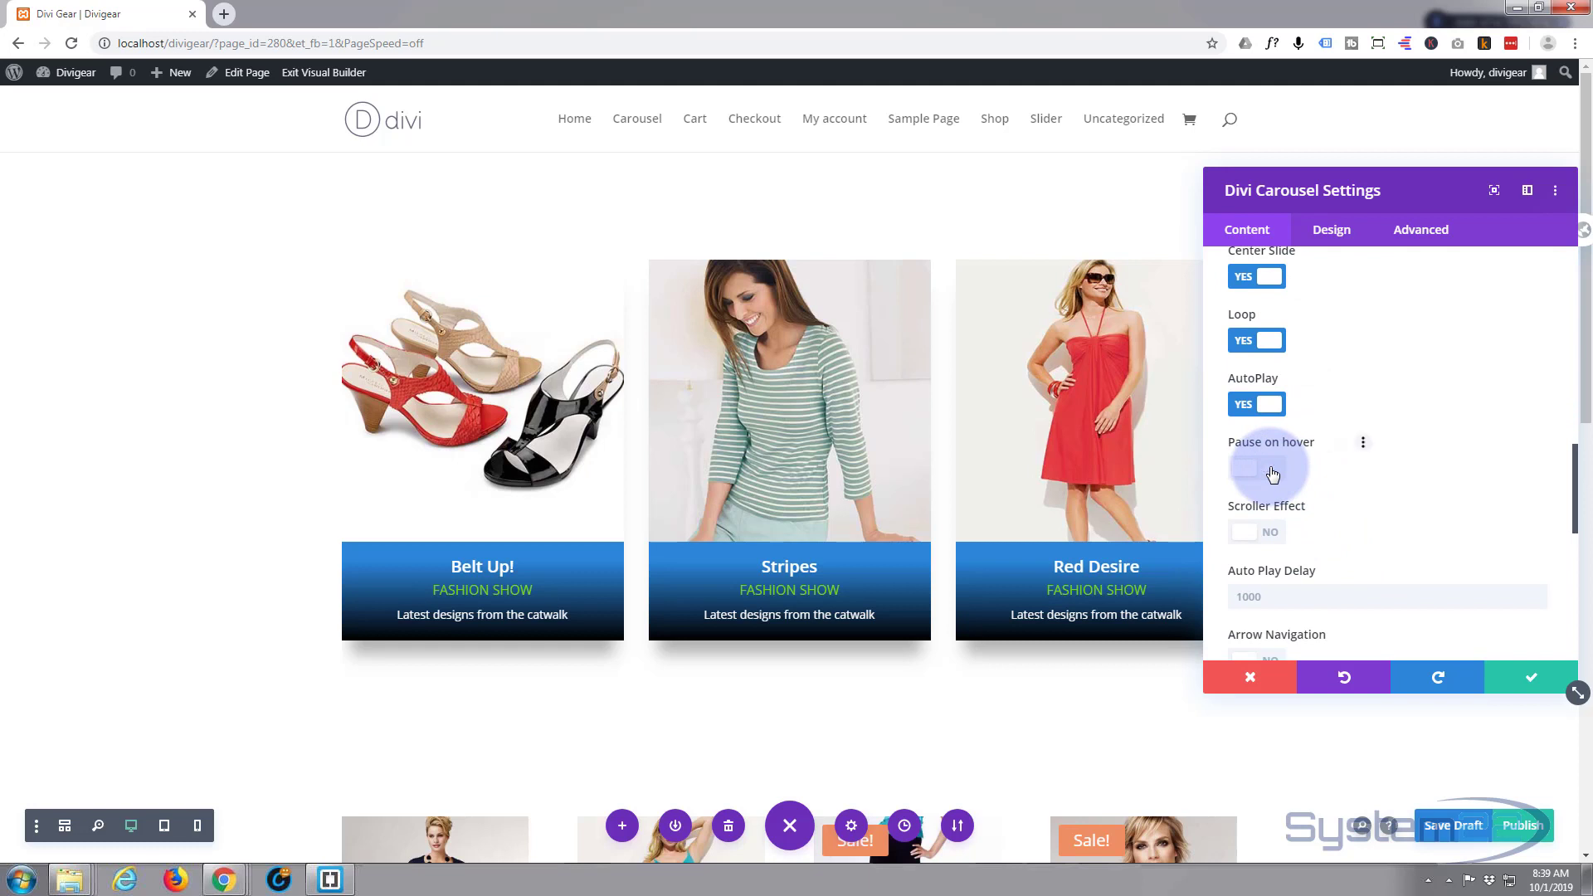
{"action": "left_click", "coordinate": [1273, 474]}
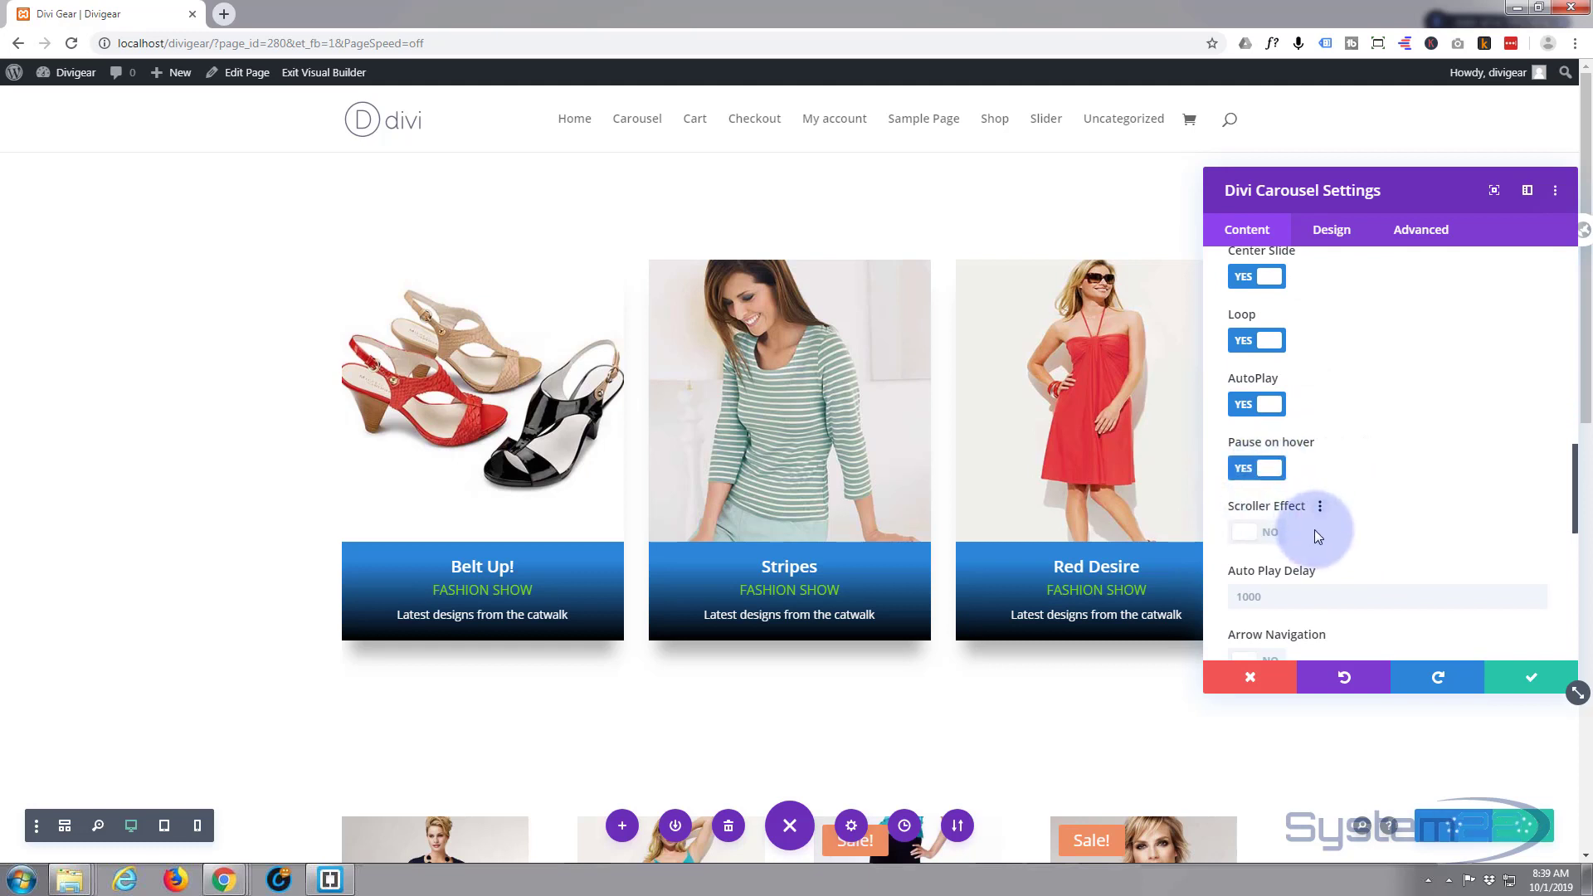
{"action": "scroll", "coordinate": [1331, 531], "scroll_direction": "down", "scroll_amount": 2}
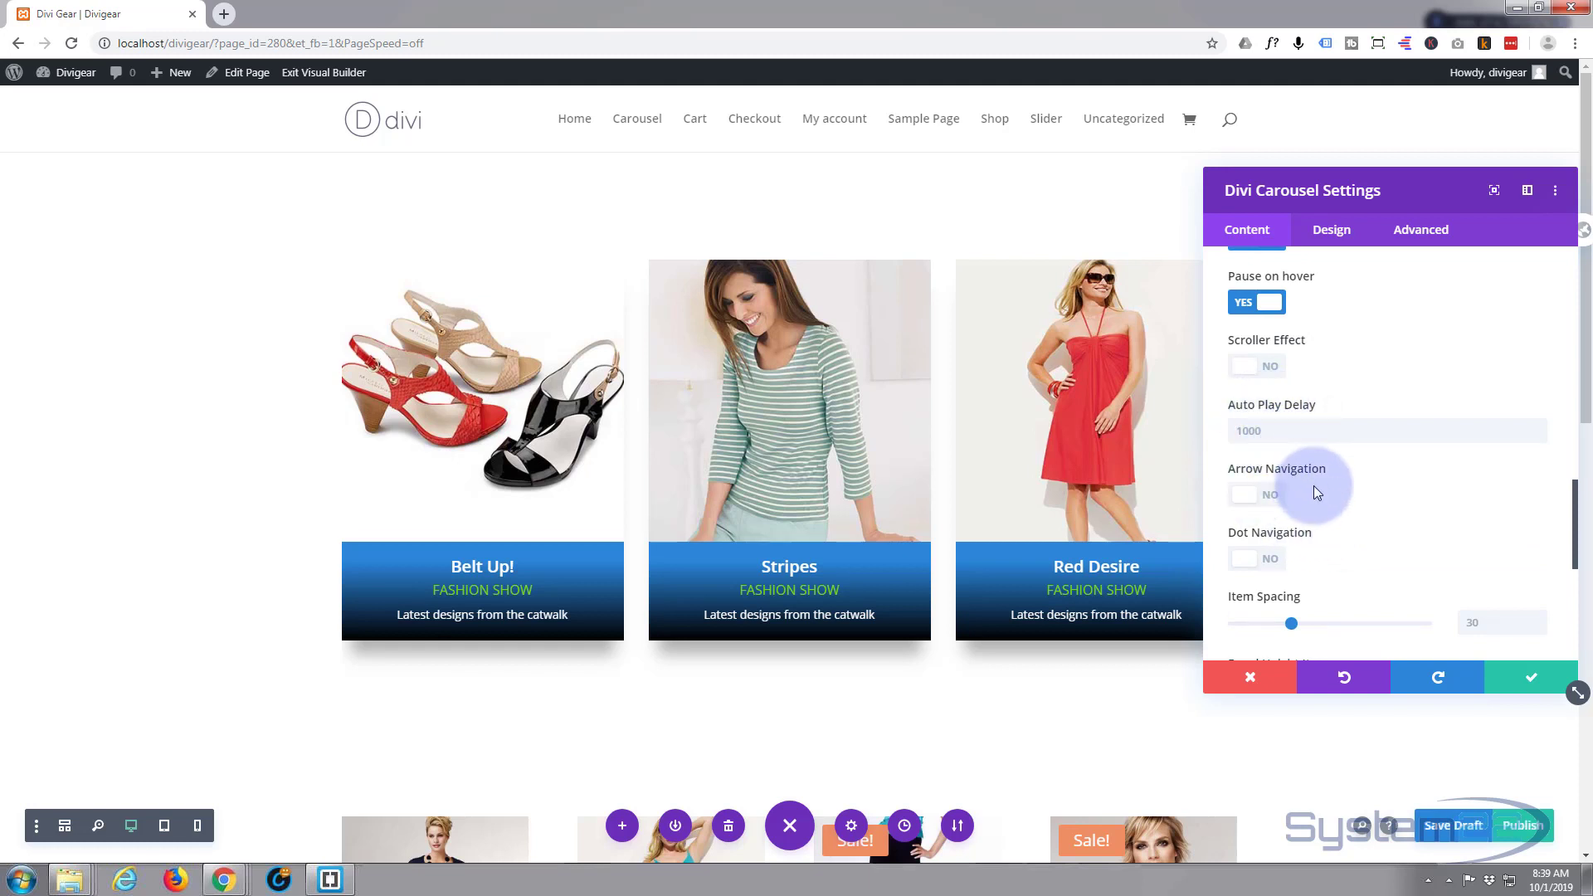
{"action": "left_click", "coordinate": [1268, 498]}
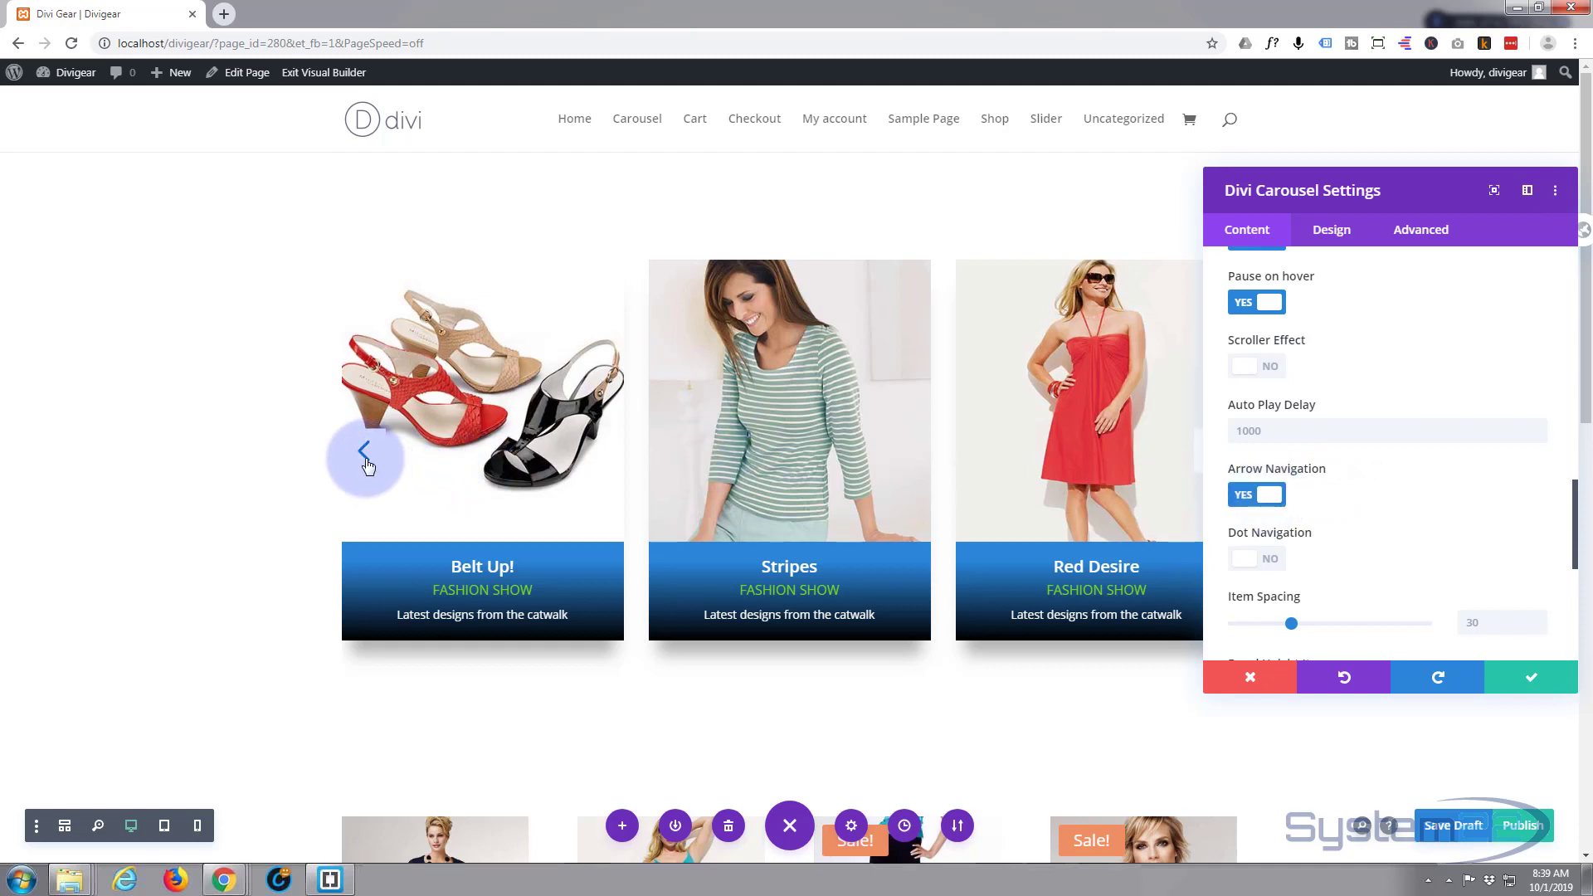
{"action": "left_click", "coordinate": [1260, 558]}
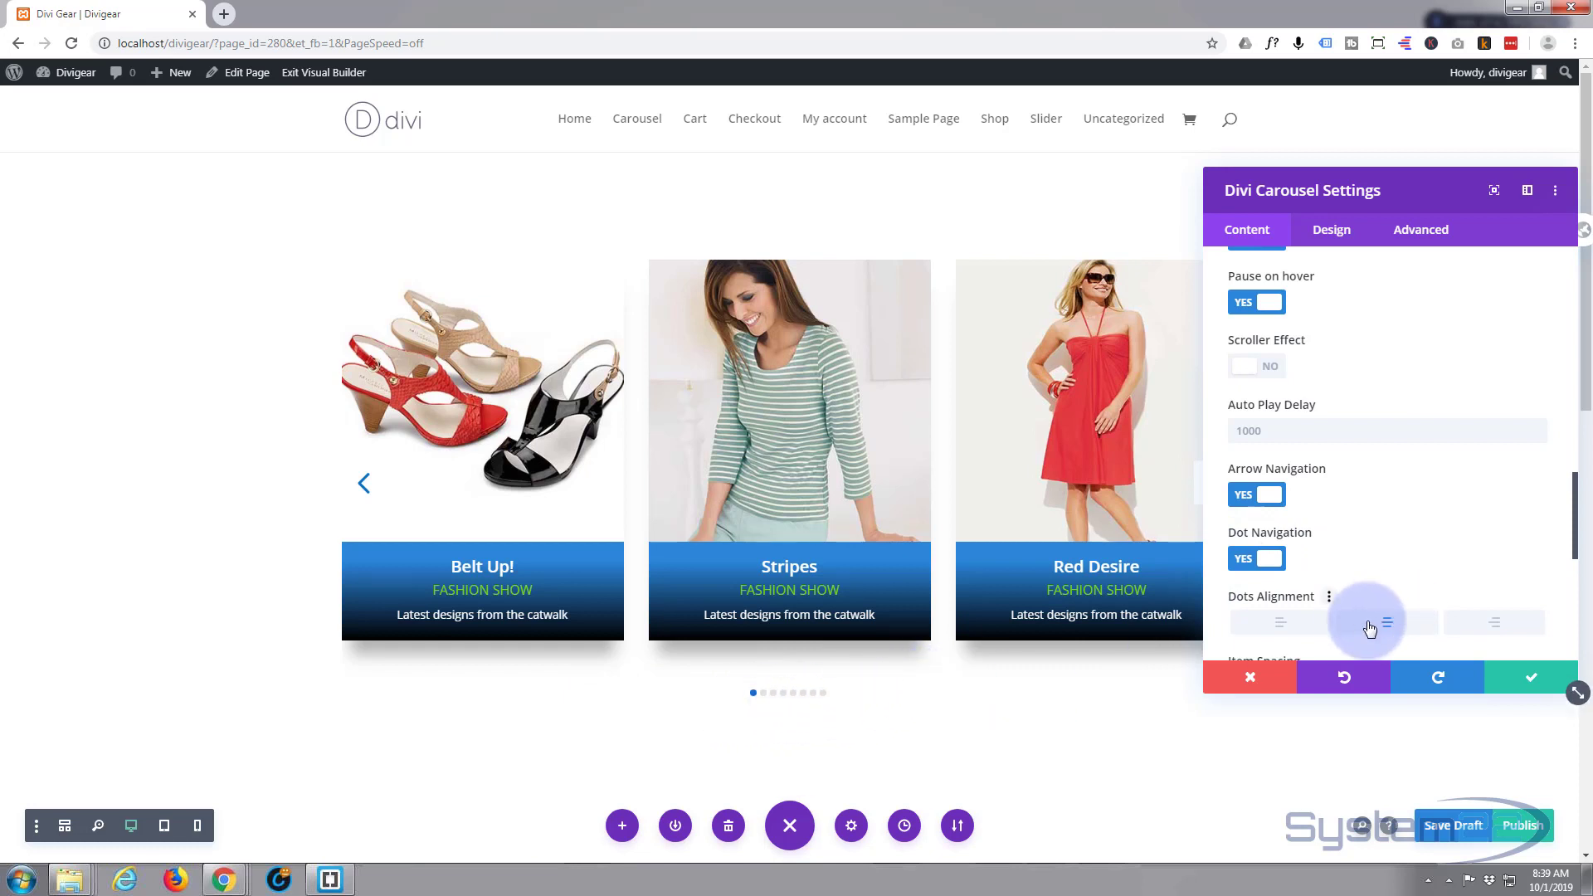
{"action": "scroll", "coordinate": [1432, 481], "scroll_direction": "down", "scroll_amount": 1}
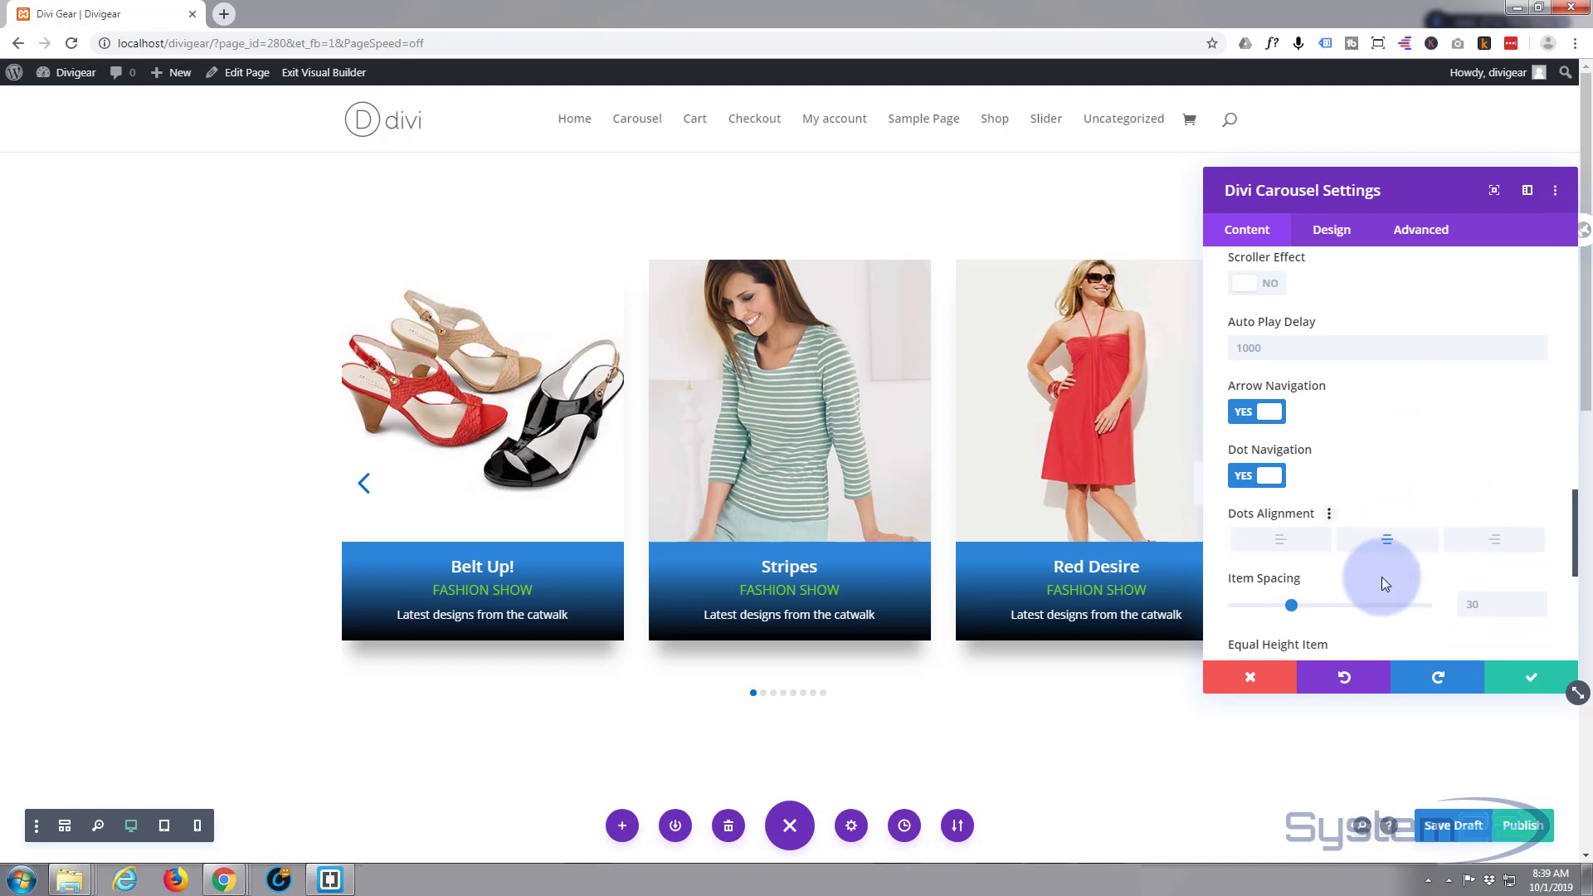
{"action": "scroll", "coordinate": [1326, 604], "scroll_direction": "down", "scroll_amount": 1}
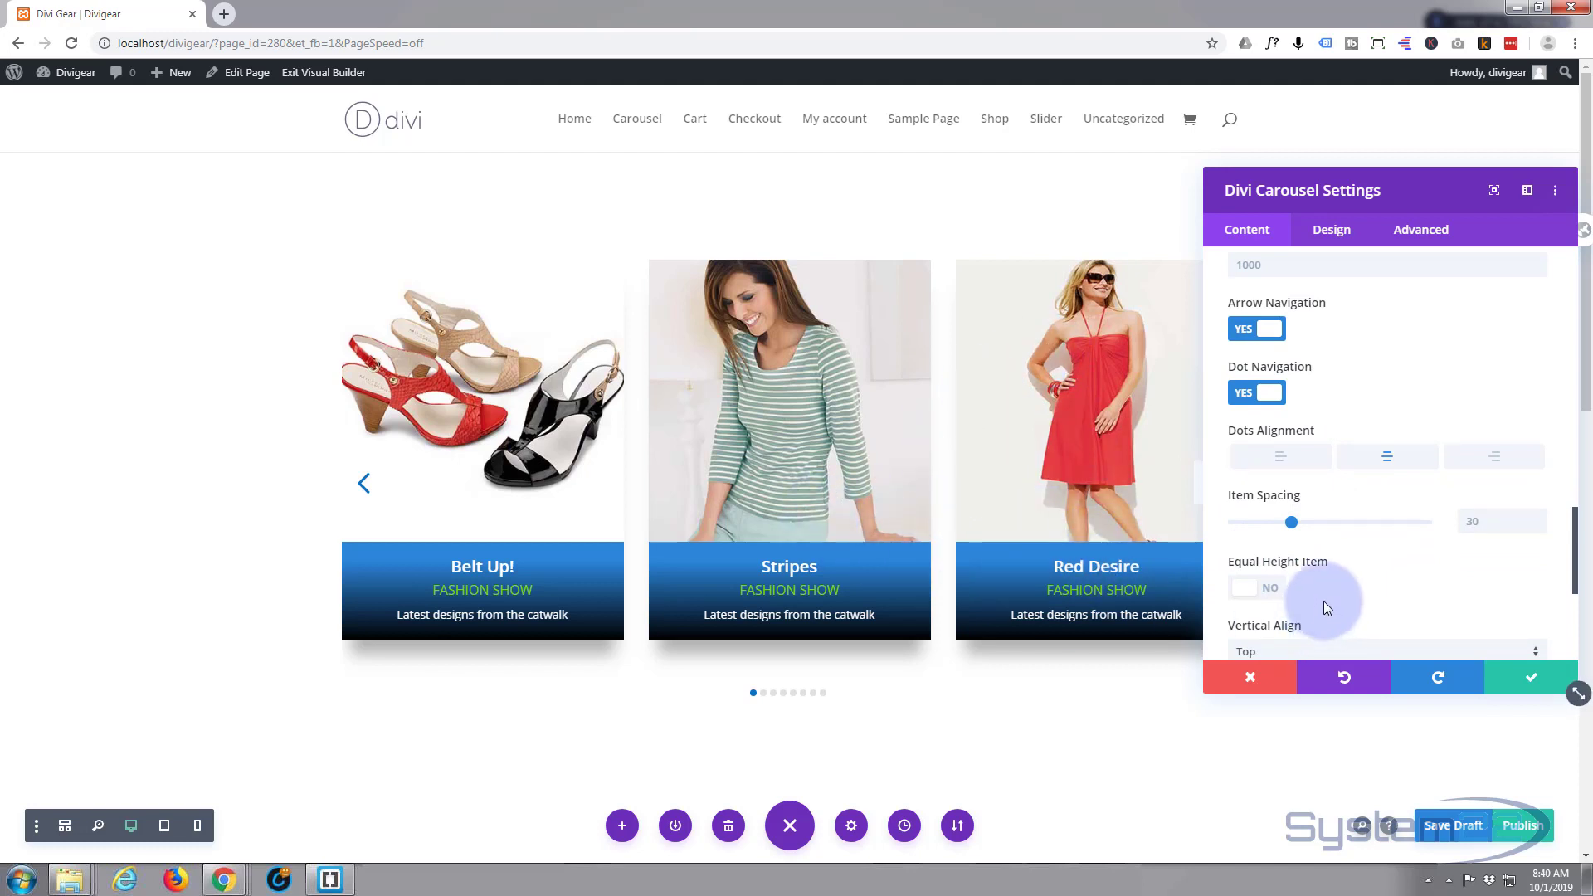
{"action": "scroll", "coordinate": [1322, 586], "scroll_direction": "down", "scroll_amount": 2}
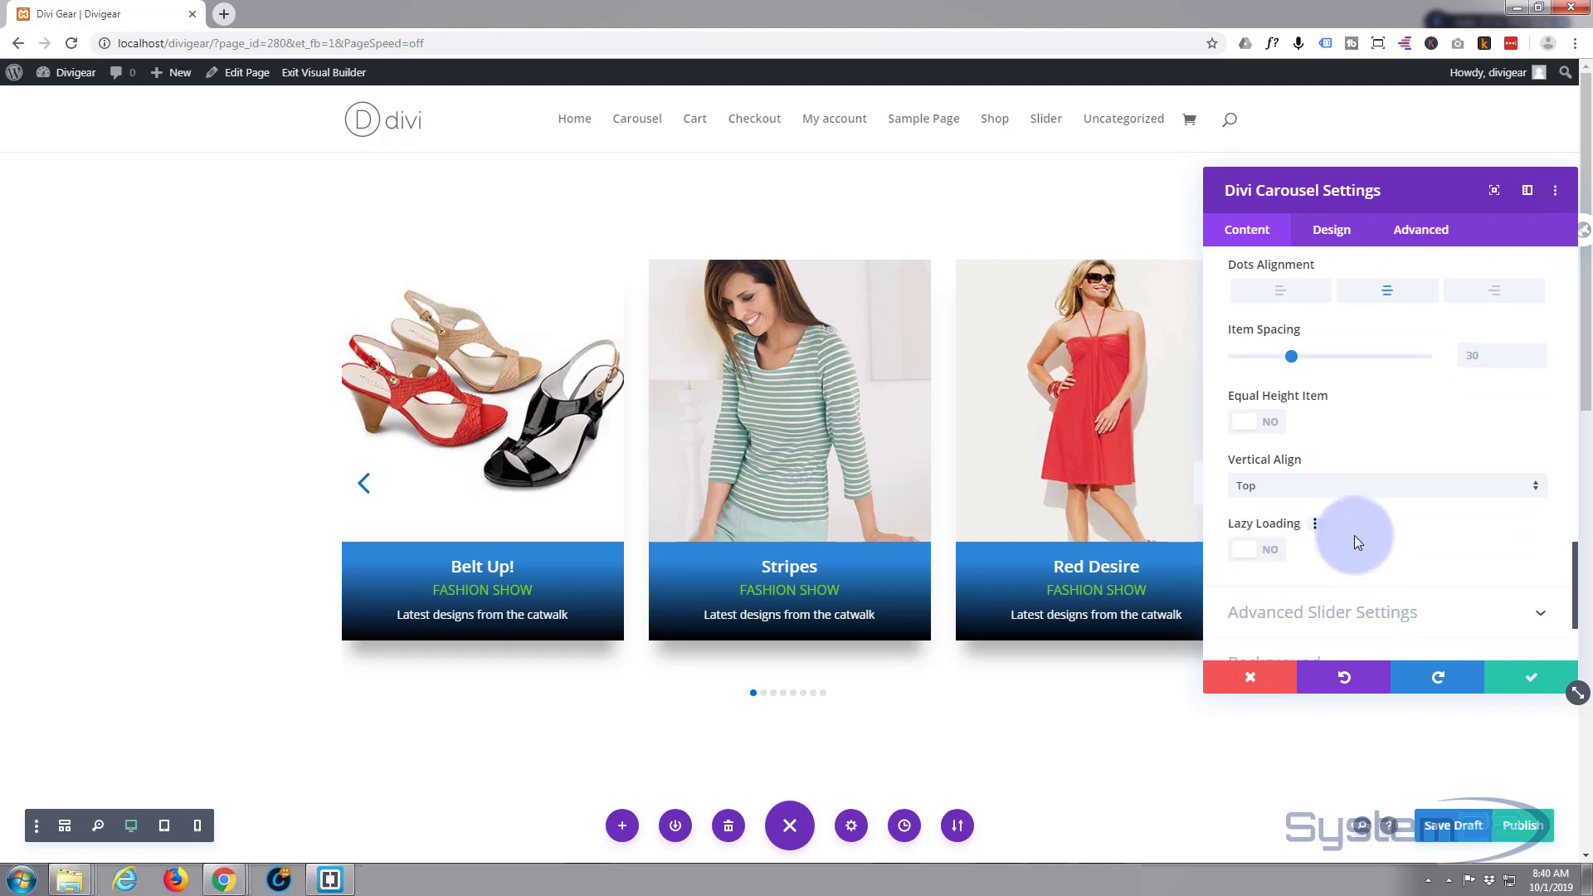
{"action": "scroll", "coordinate": [1313, 559], "scroll_direction": "down", "scroll_amount": 2}
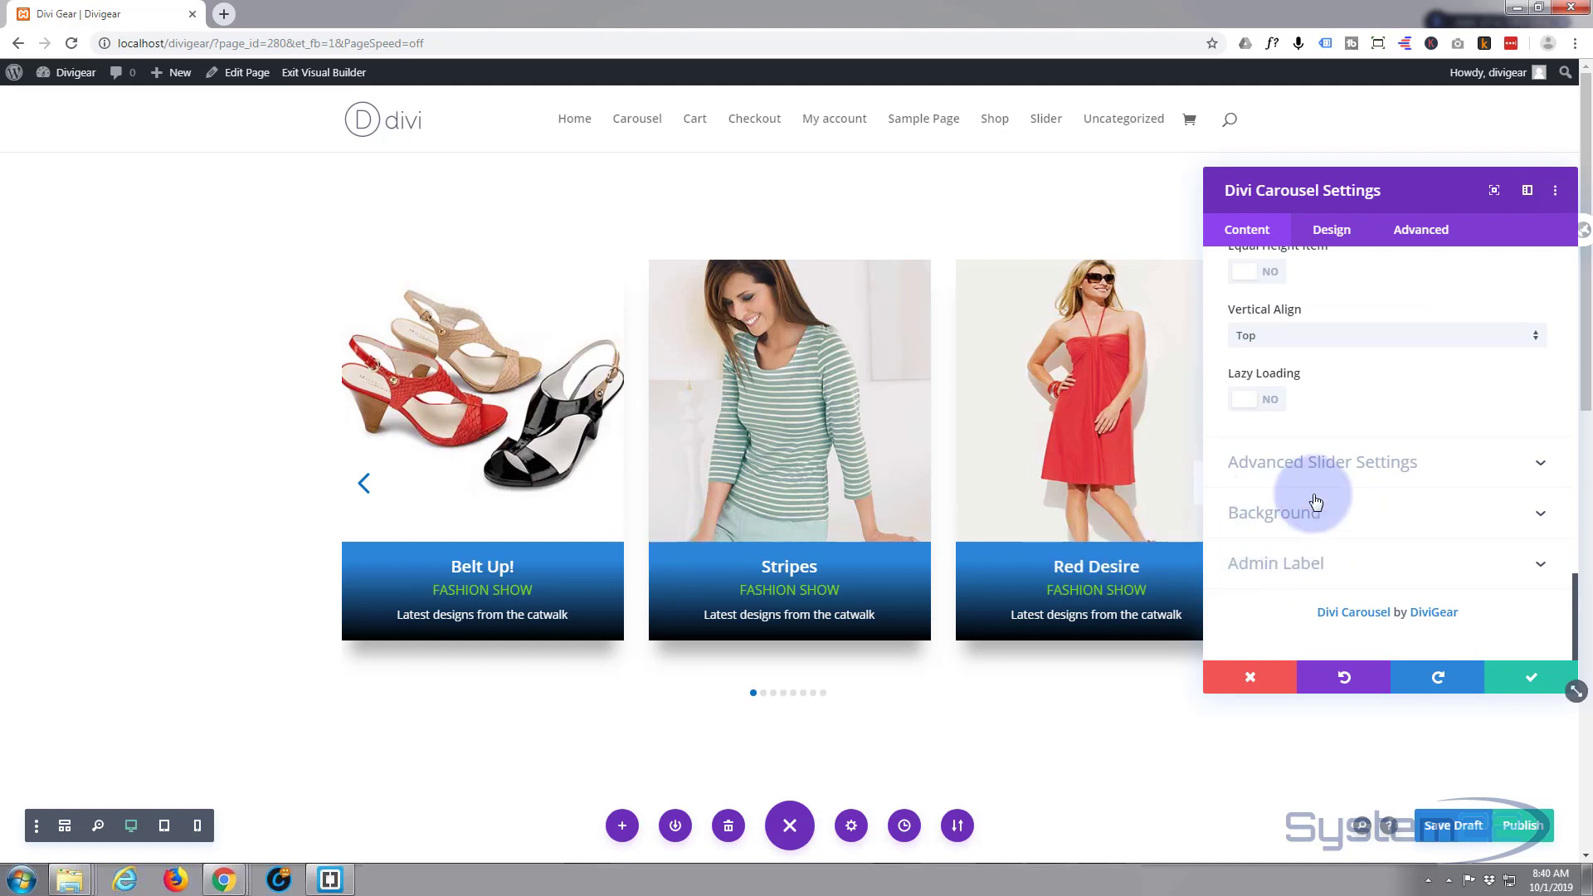
- Set the Slider Effect under Advanced Slider Settings to Coverflow
{"action": "left_click", "coordinate": [1465, 470]}
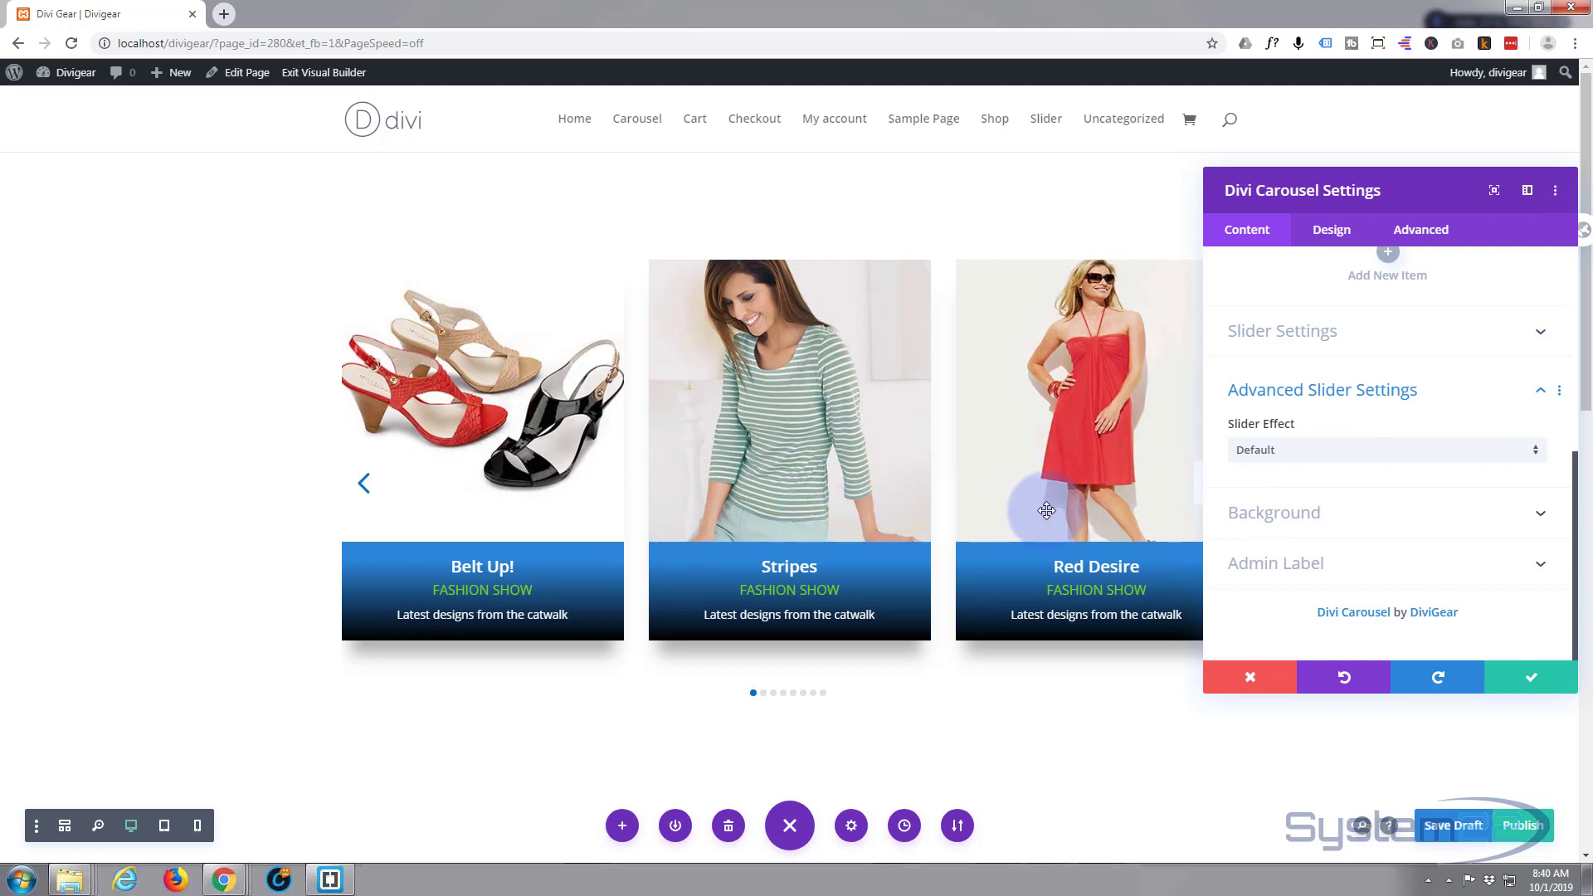
{"action": "left_click", "coordinate": [1535, 459]}
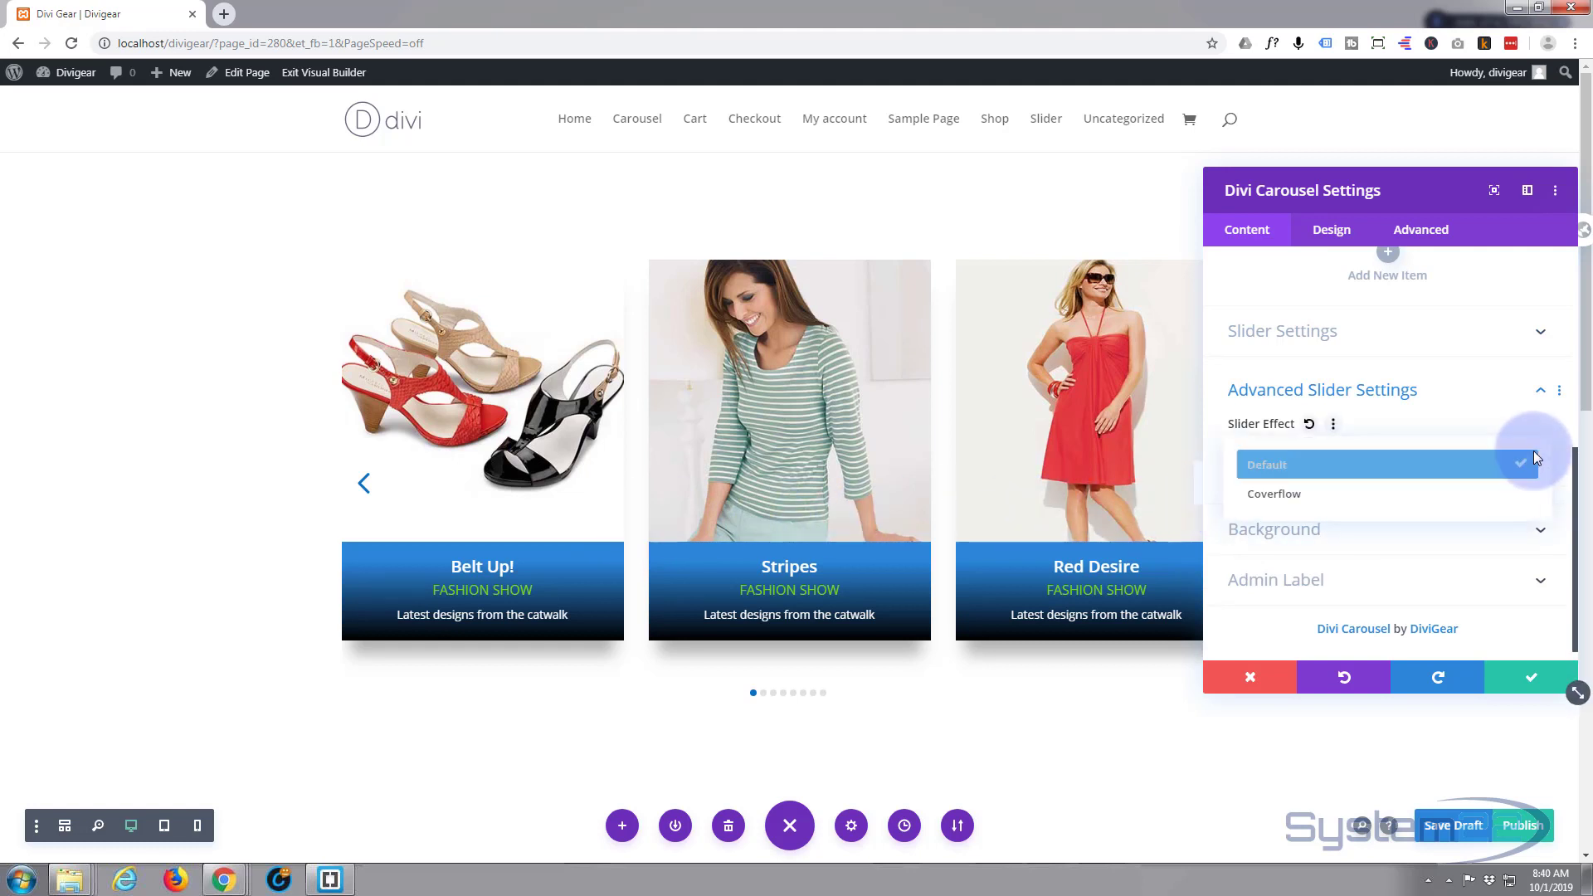
{"action": "left_click", "coordinate": [1390, 496]}
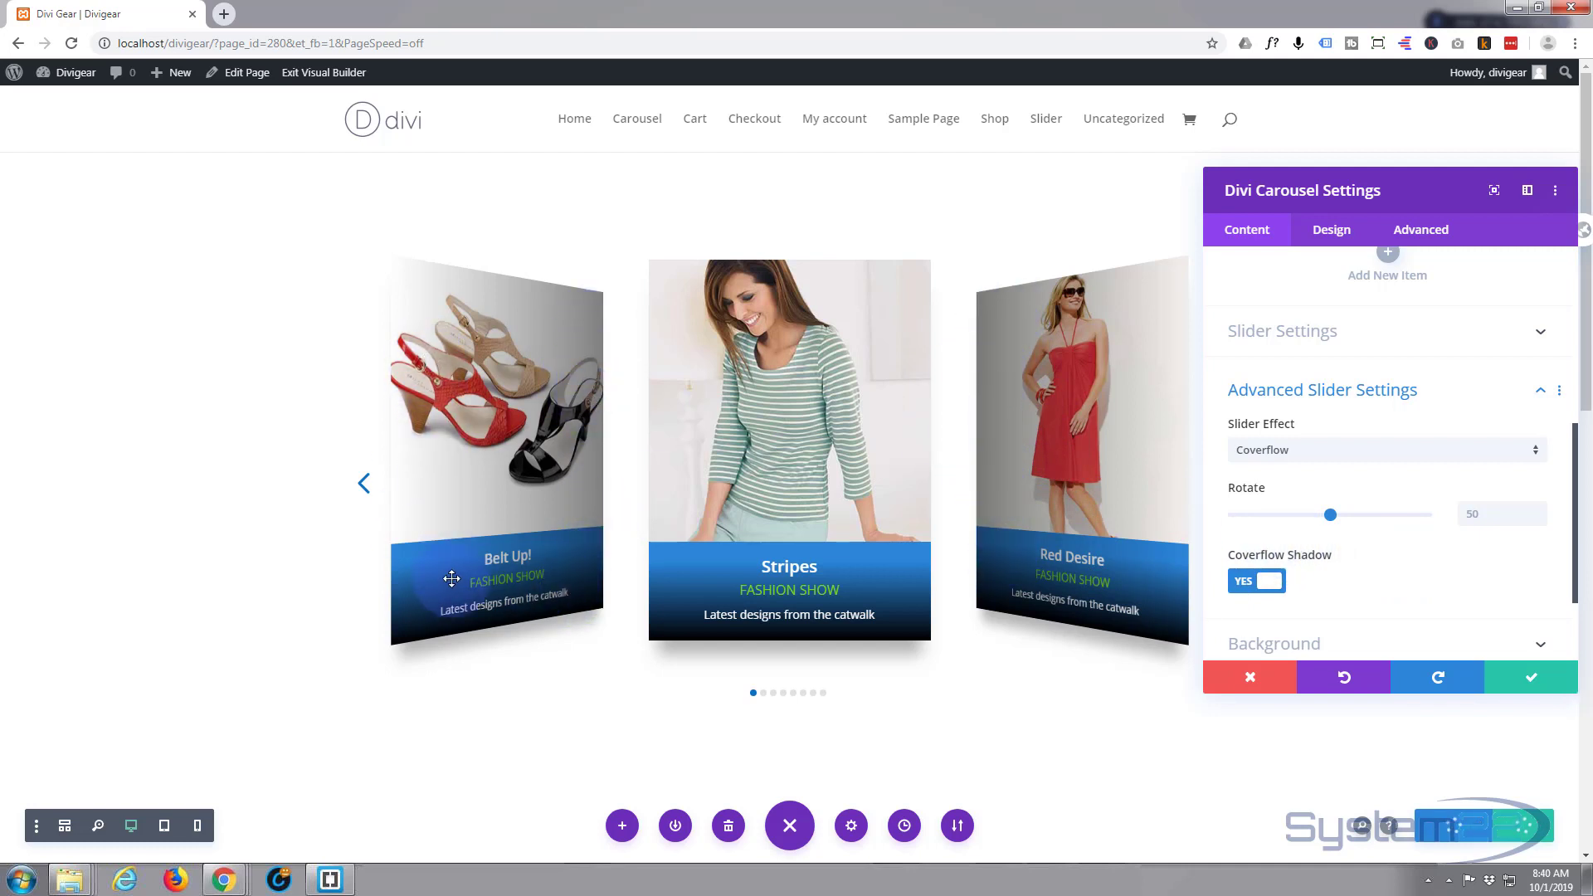
{"action": "scroll", "coordinate": [1362, 562], "scroll_direction": "down", "scroll_amount": 3}
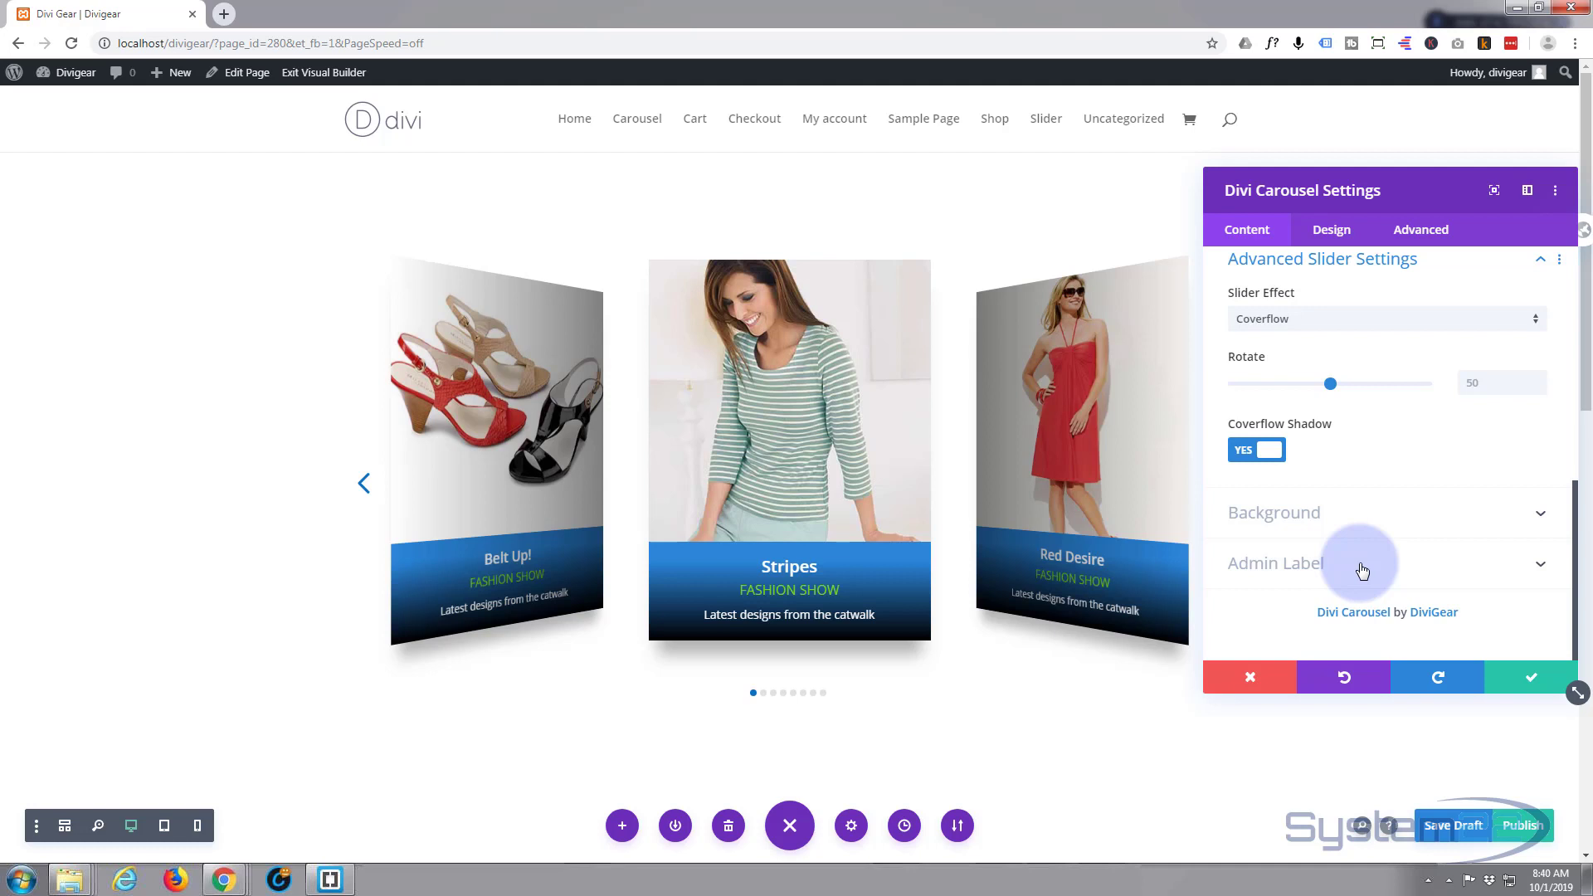
{"action": "scroll", "coordinate": [1362, 564], "scroll_direction": "up", "scroll_amount": 3}
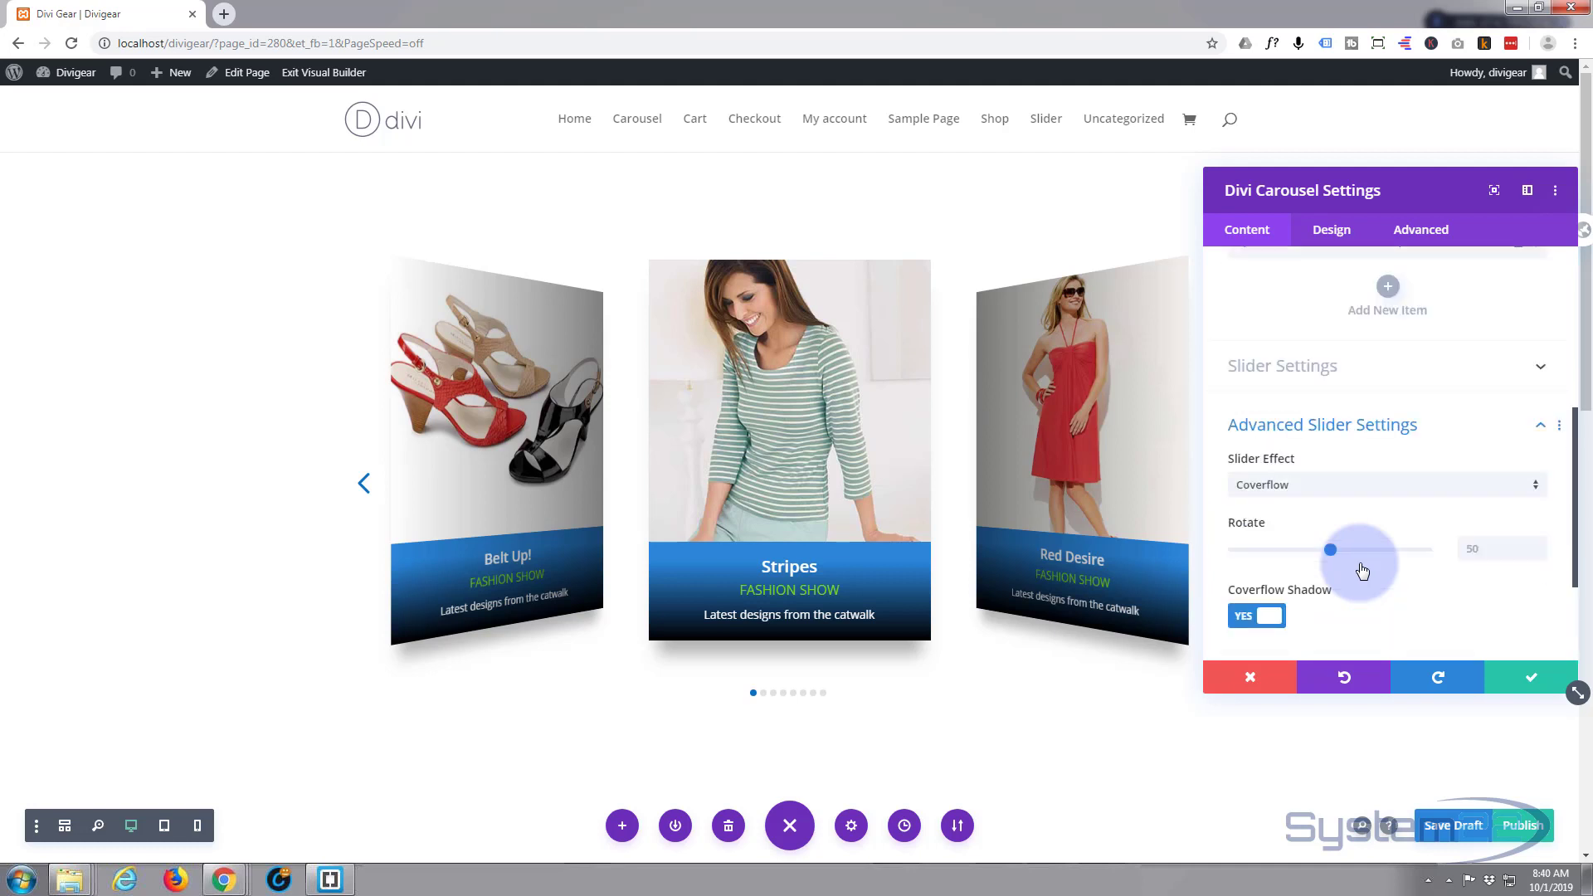
- Keep the carousel settings, save the Divi Gear page as a draft, and exit to the live page
{"action": "left_click", "coordinate": [1532, 683]}
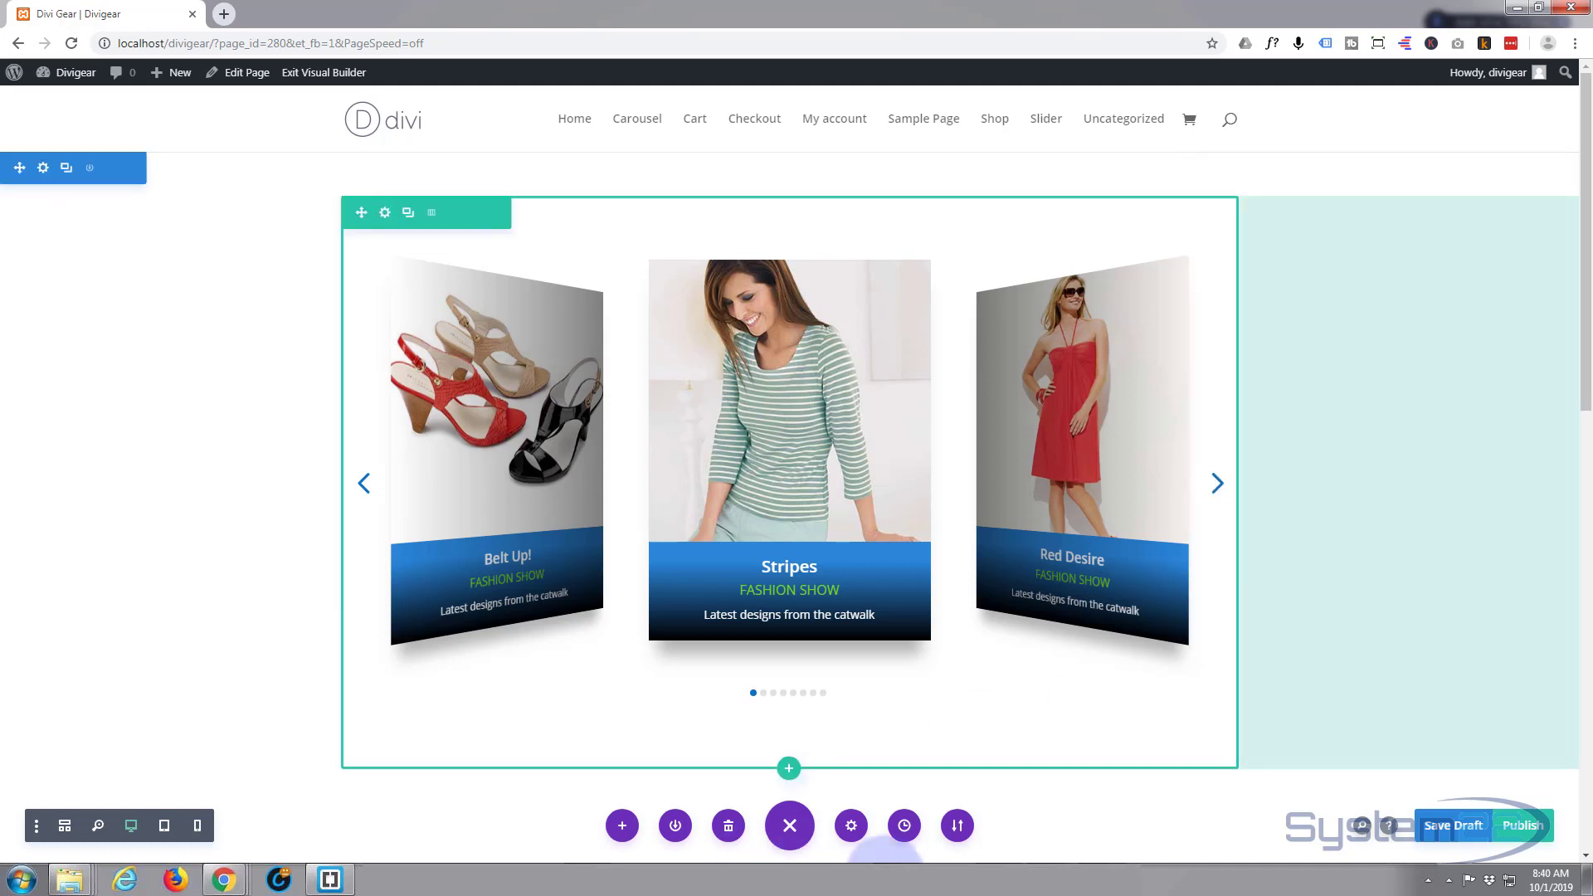
{"action": "left_click", "coordinate": [1464, 833]}
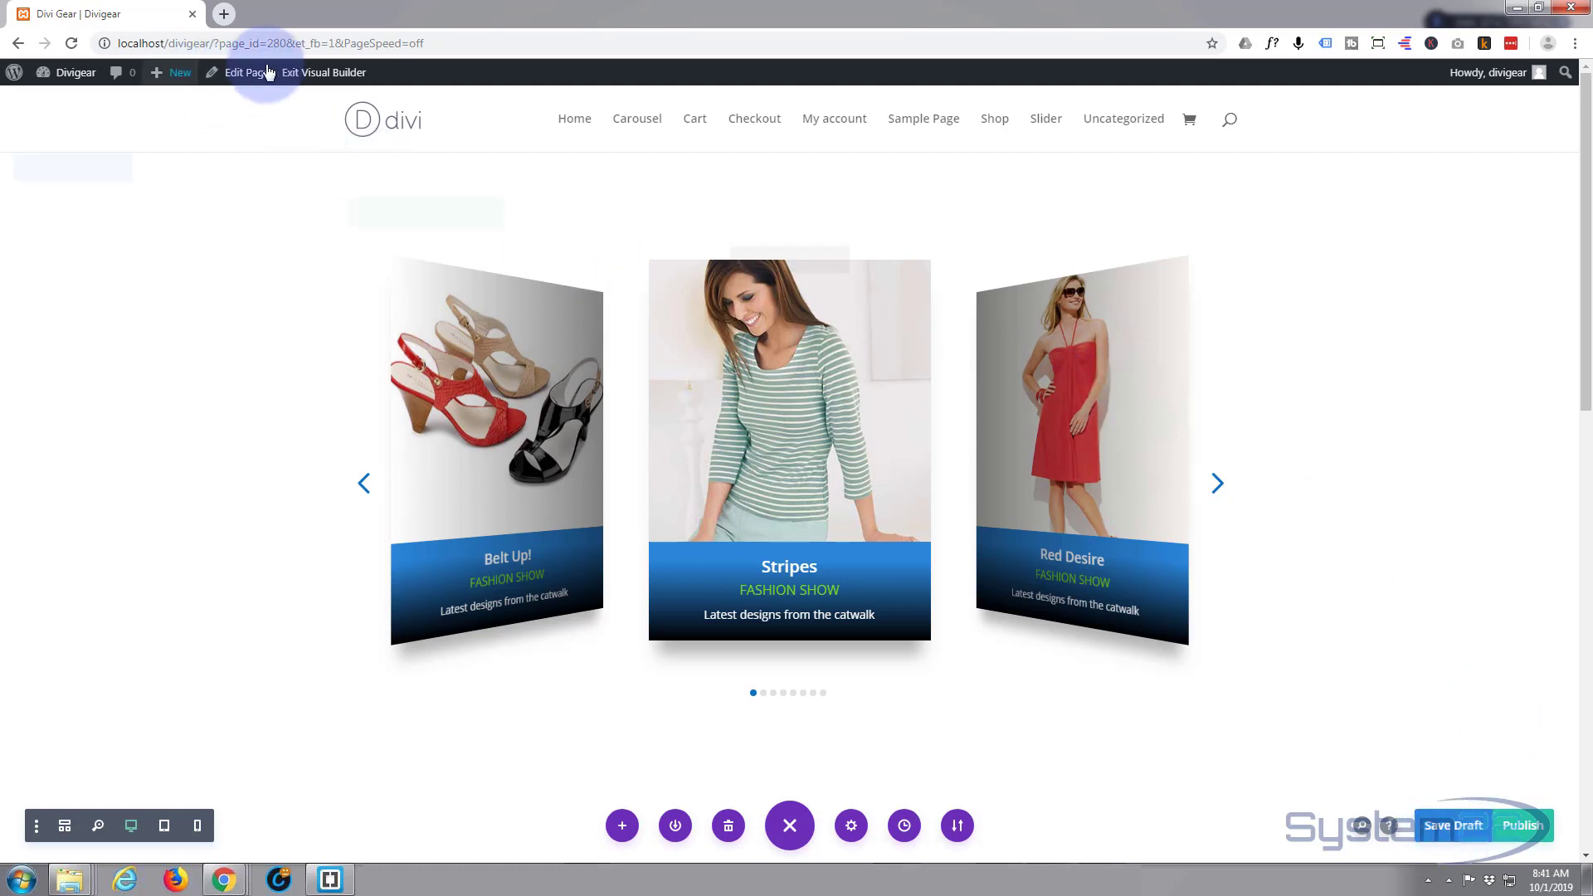
{"action": "left_click", "coordinate": [305, 74]}
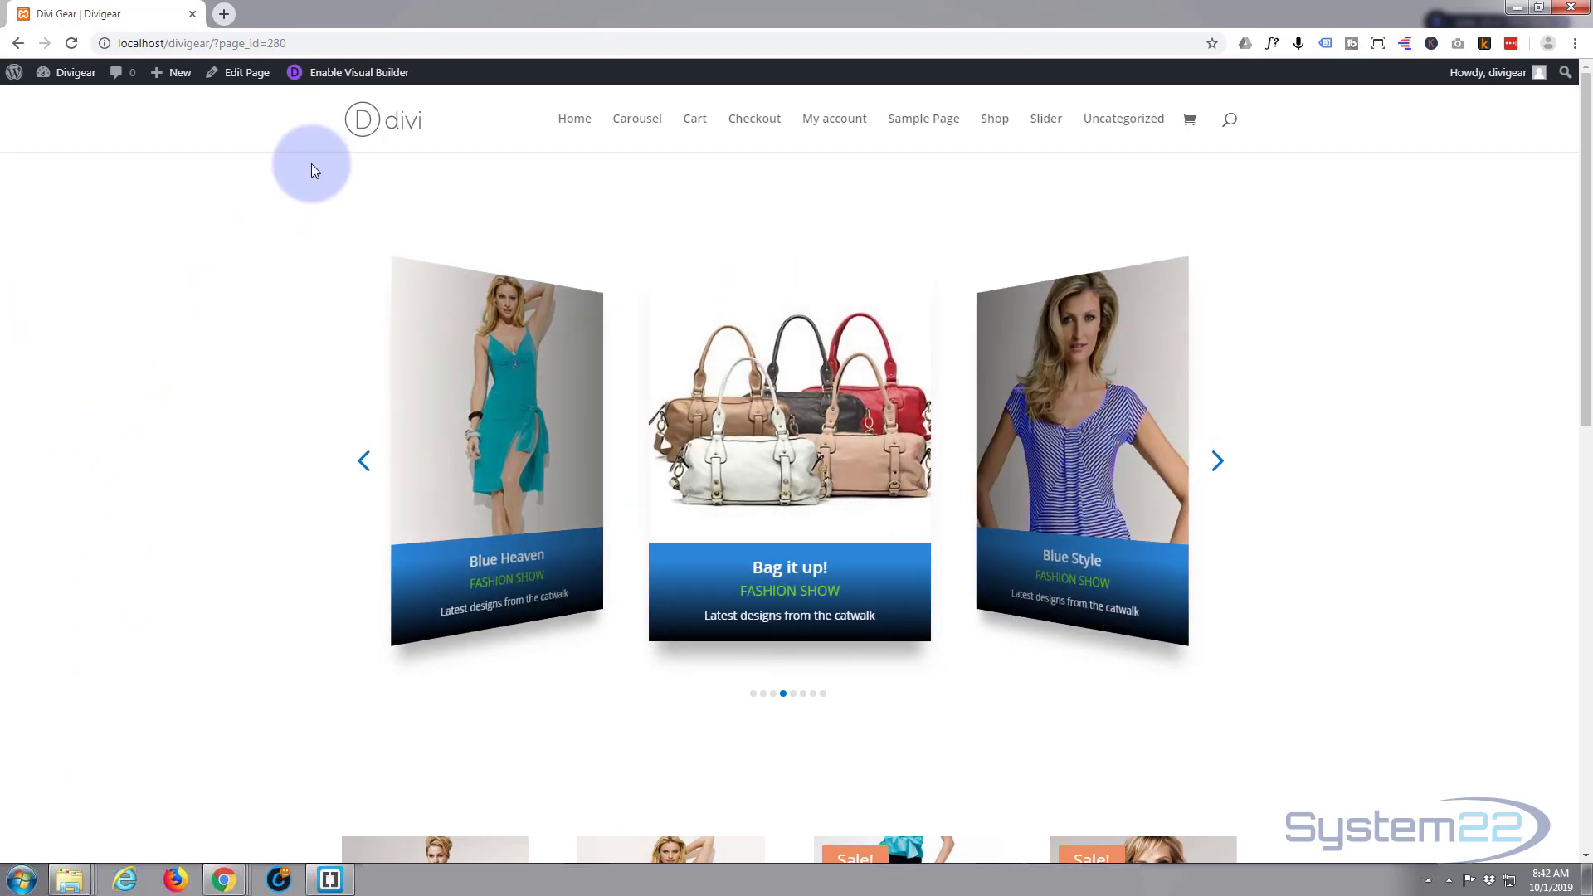
- Re-enter the Visual Builder and open the carousel module's settings
{"action": "left_click", "coordinate": [347, 80]}
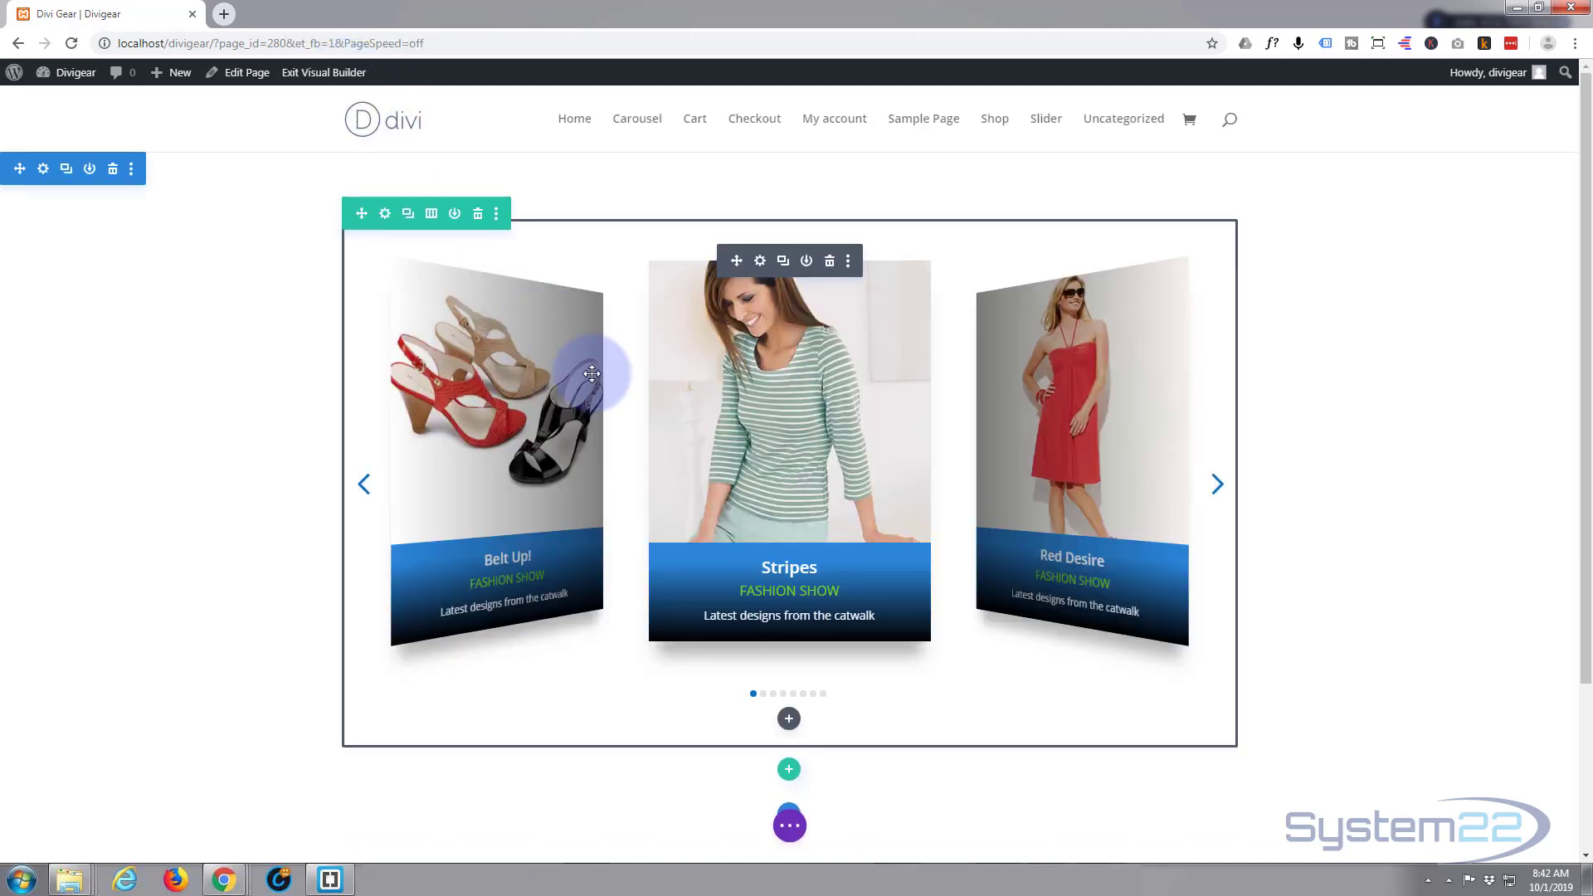
{"action": "left_click", "coordinate": [760, 262]}
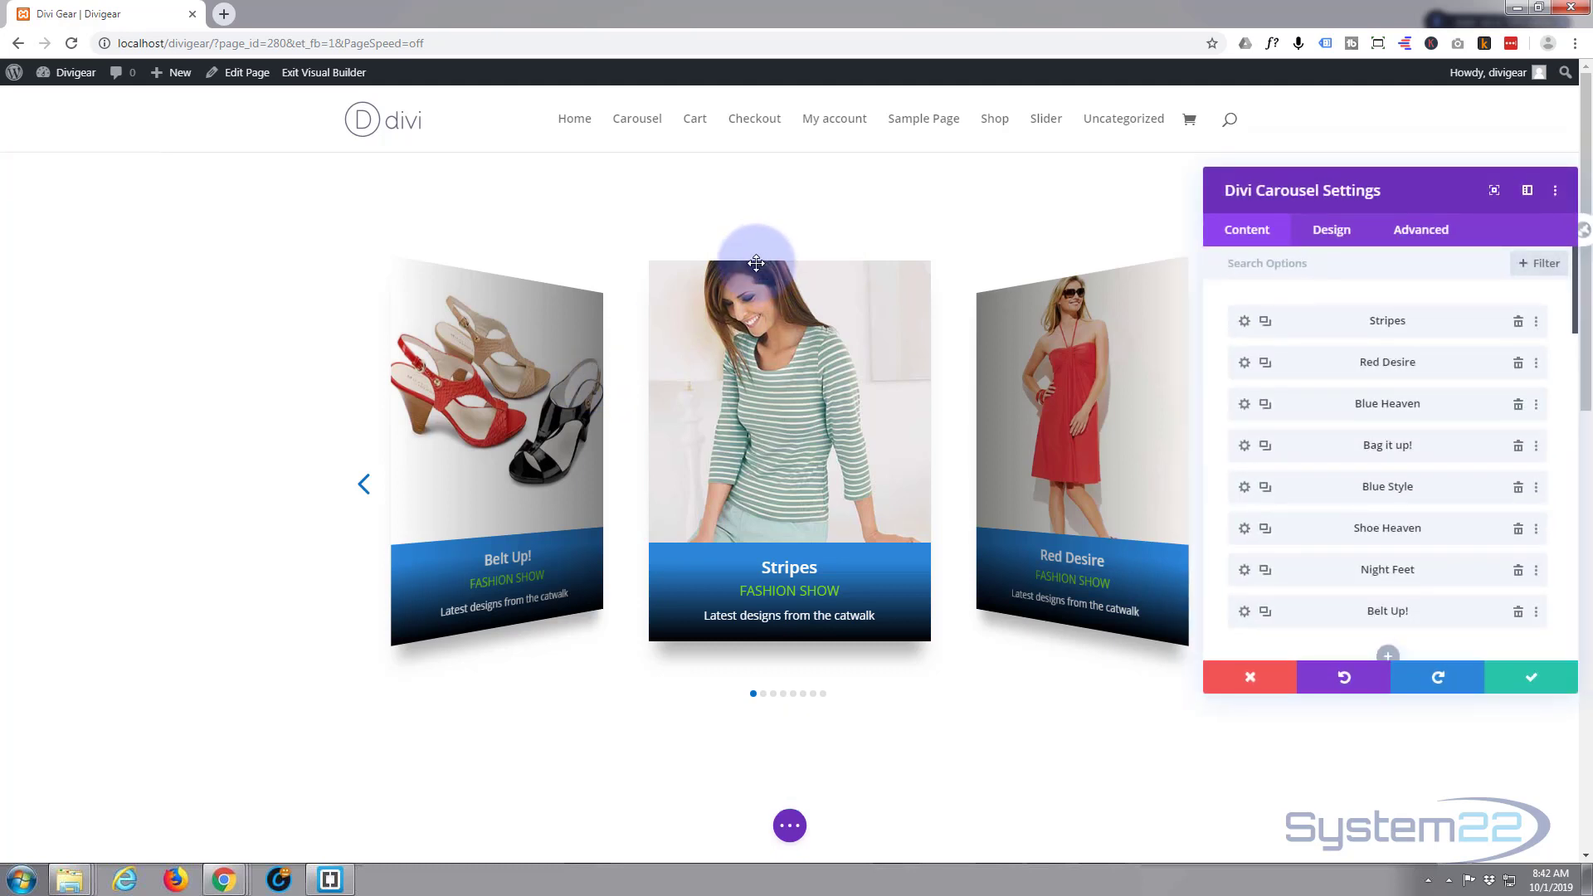
{"action": "left_click_drag", "start_coordinate": [1237, 149], "coordinate": [1235, 151]}
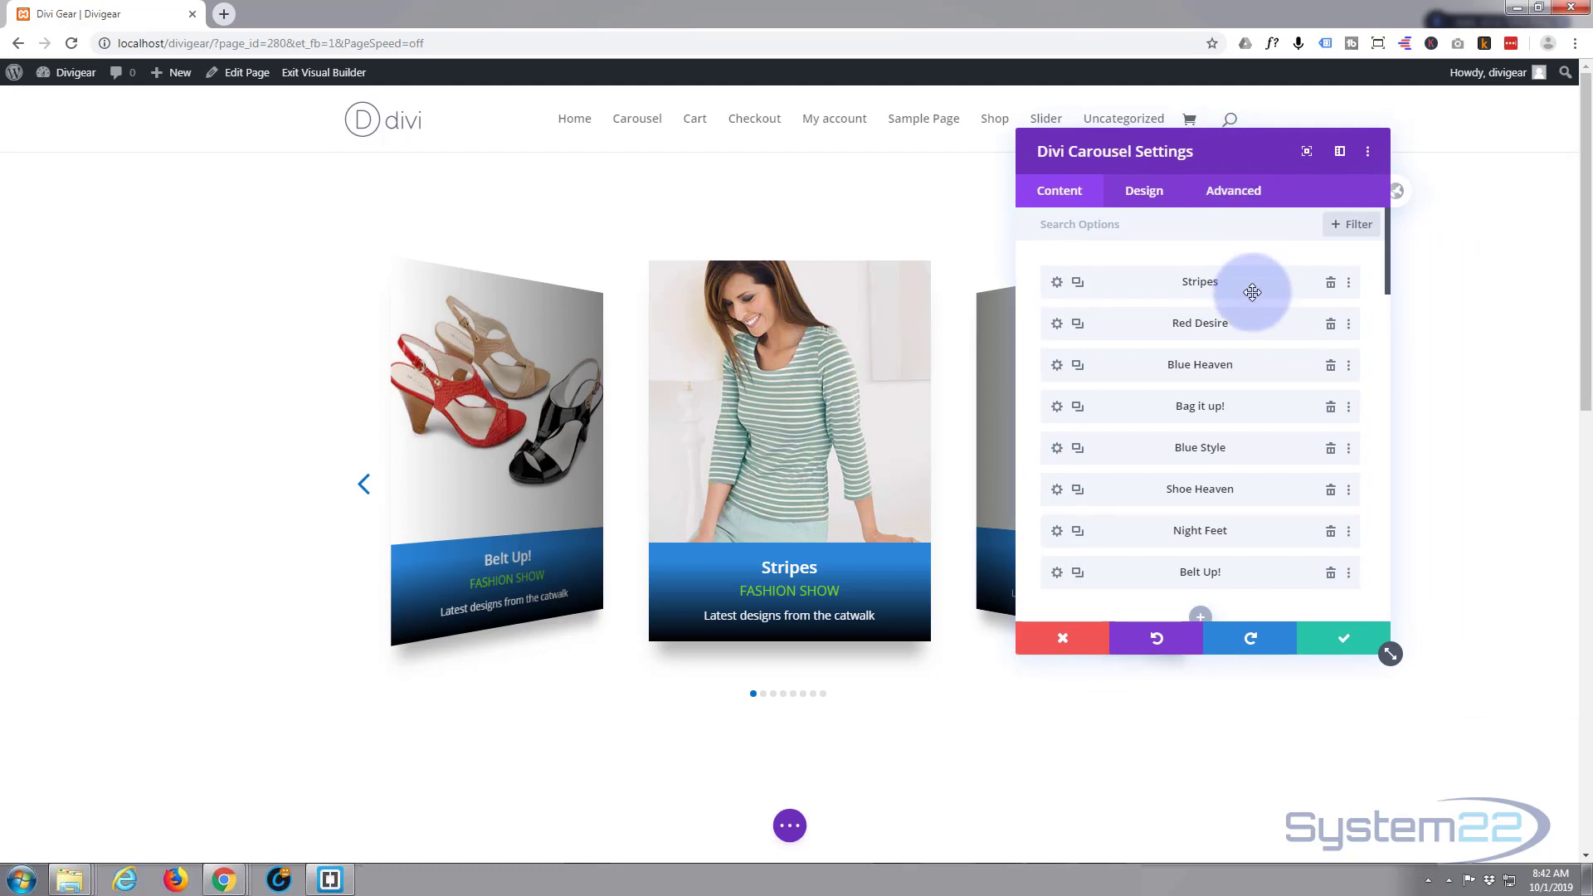
{"action": "scroll", "coordinate": [1252, 289], "scroll_direction": "down", "scroll_amount": 4}
{"action": "scroll", "coordinate": [1257, 345], "scroll_direction": "down", "scroll_amount": 3}
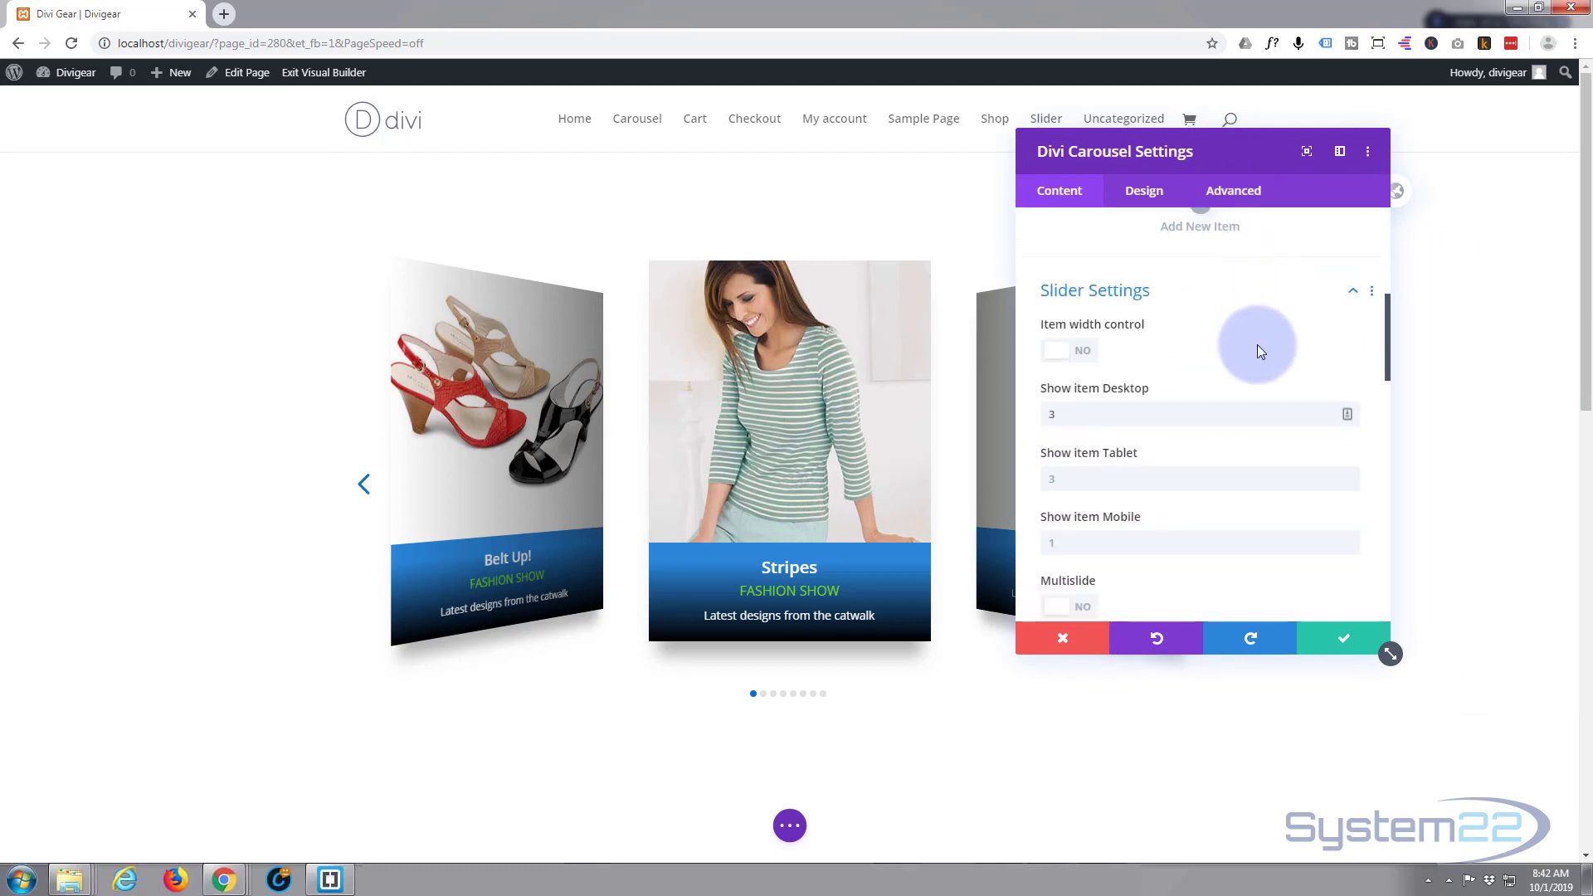
{"action": "scroll", "coordinate": [1257, 345], "scroll_direction": "down", "scroll_amount": 4}
{"action": "scroll", "coordinate": [1257, 345], "scroll_direction": "down", "scroll_amount": 2}
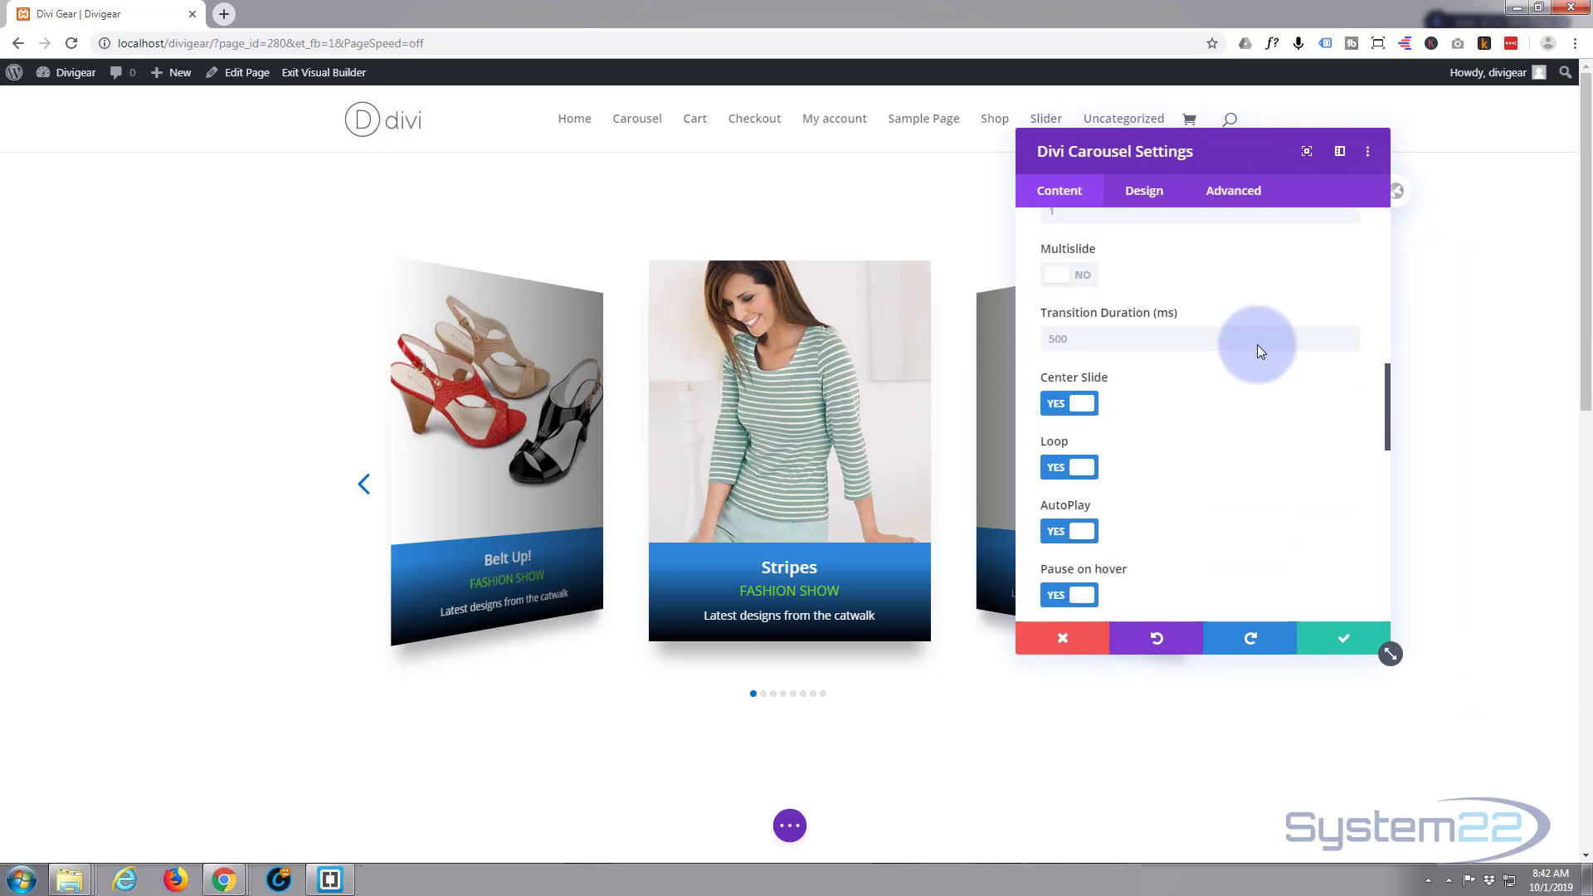
{"action": "scroll", "coordinate": [1257, 345], "scroll_direction": "down", "scroll_amount": 3}
{"action": "scroll", "coordinate": [1257, 345], "scroll_direction": "down", "scroll_amount": 1}
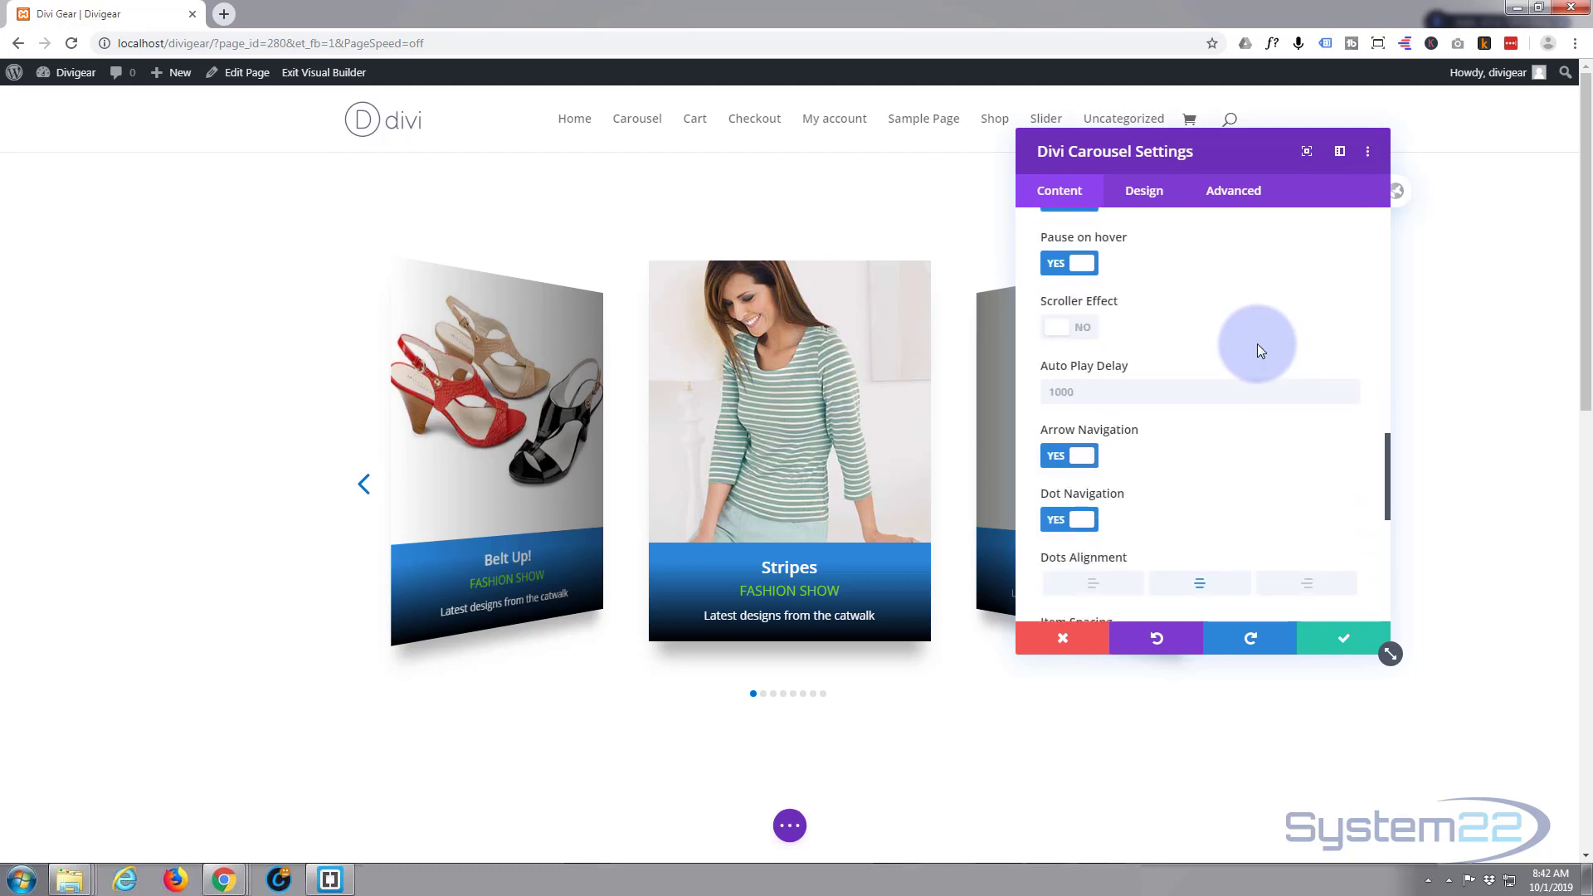
- Set the carousel's Auto Play Delay to 1500 and bring up its advanced options
{"action": "left_click", "coordinate": [1083, 393]}
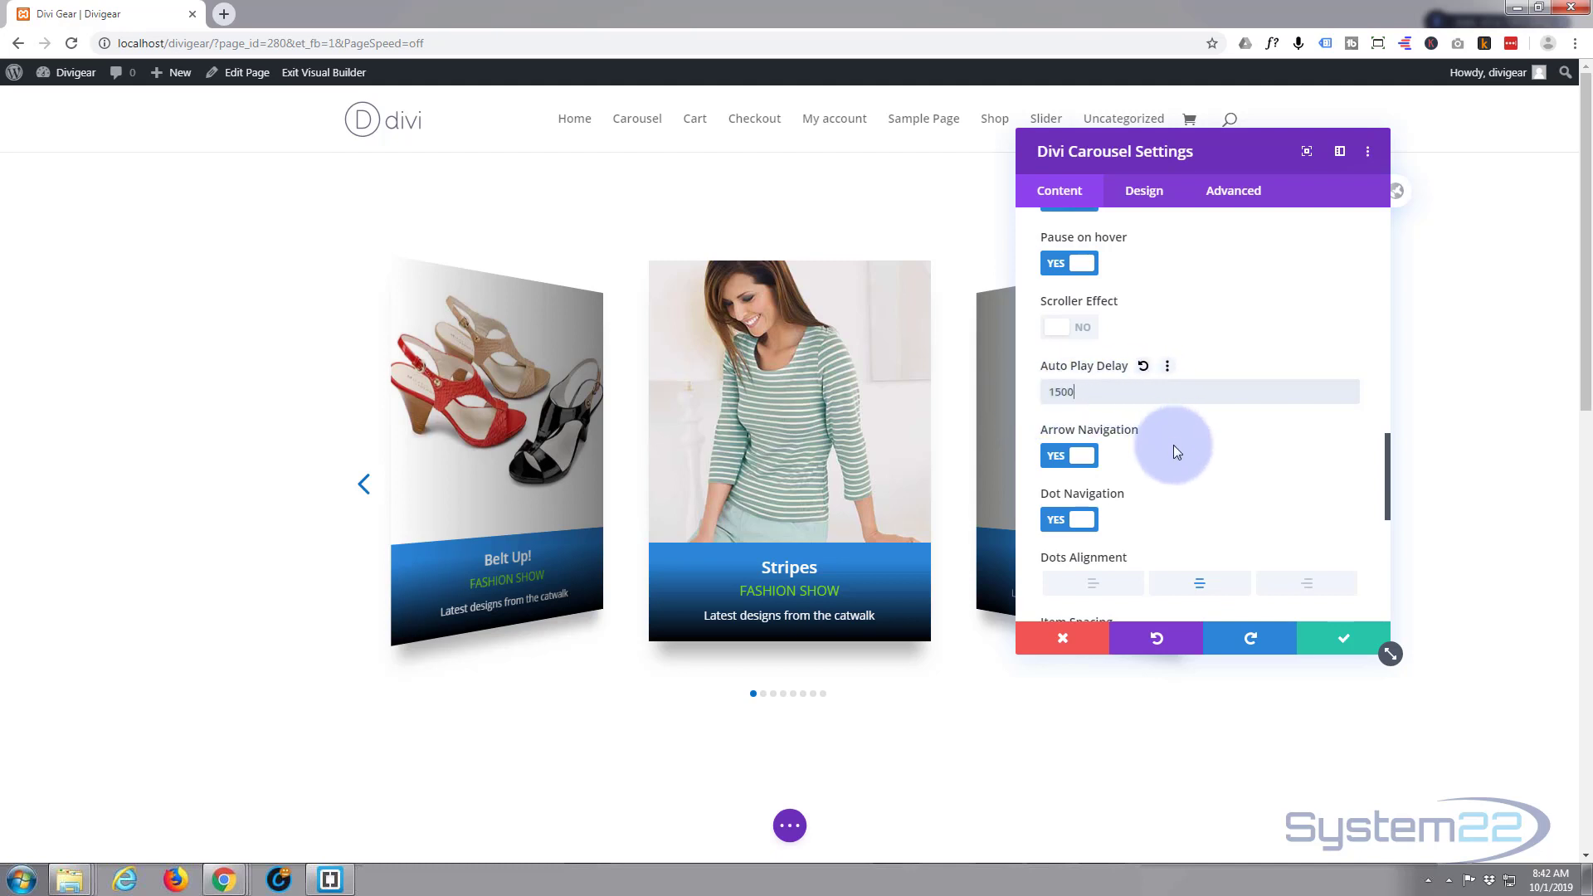
{"action": "scroll", "coordinate": [1173, 445], "scroll_direction": "down", "scroll_amount": 1}
{"action": "scroll", "coordinate": [1173, 444], "scroll_direction": "down", "scroll_amount": 5}
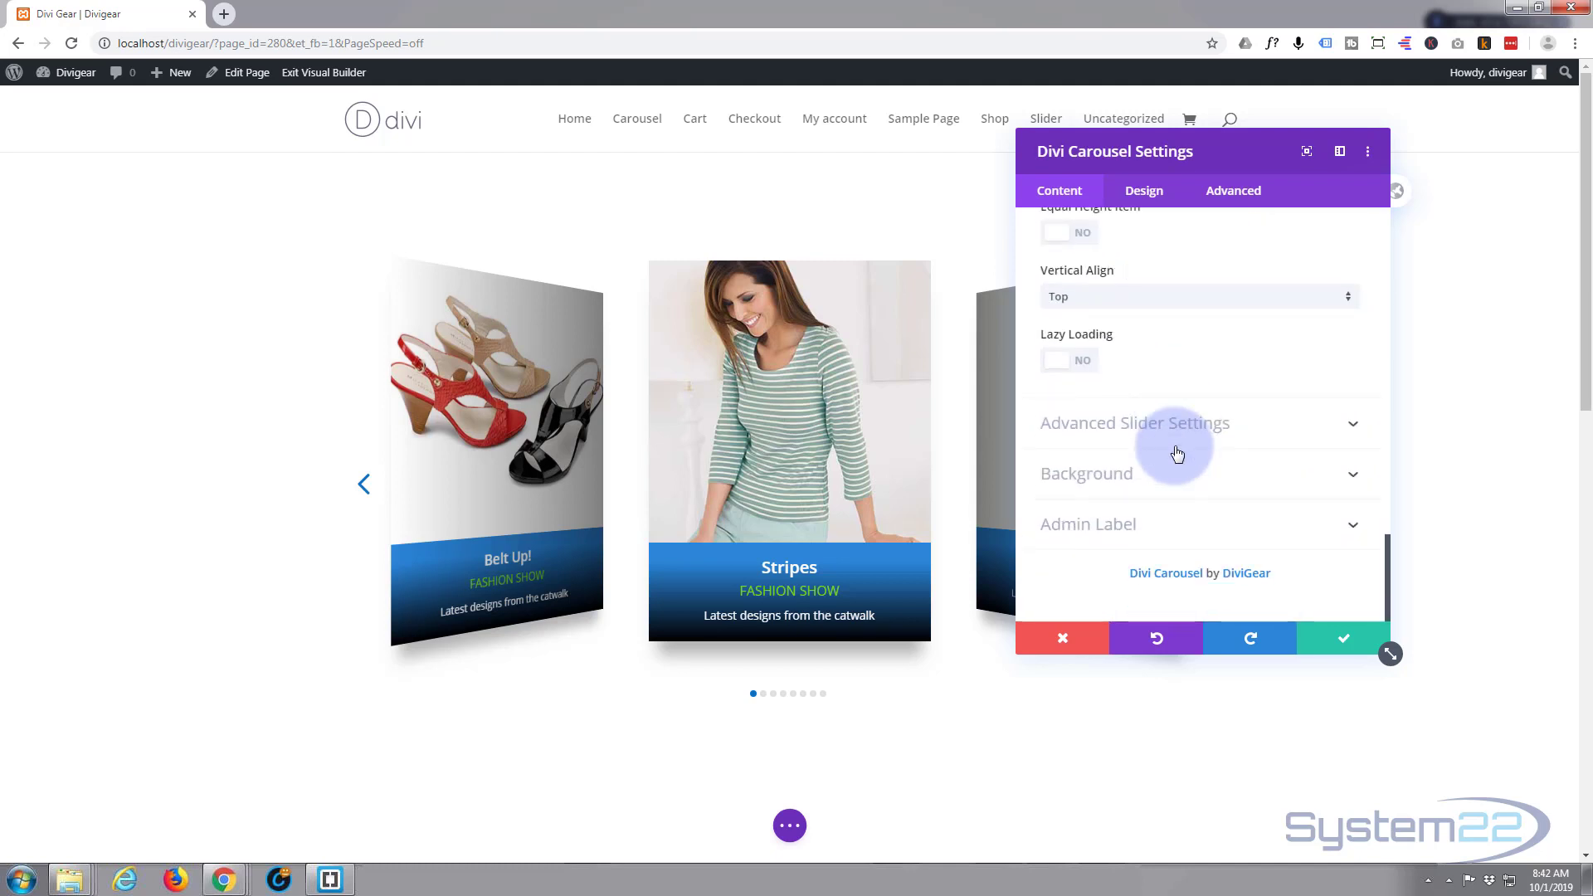
{"action": "left_click", "coordinate": [1281, 417]}
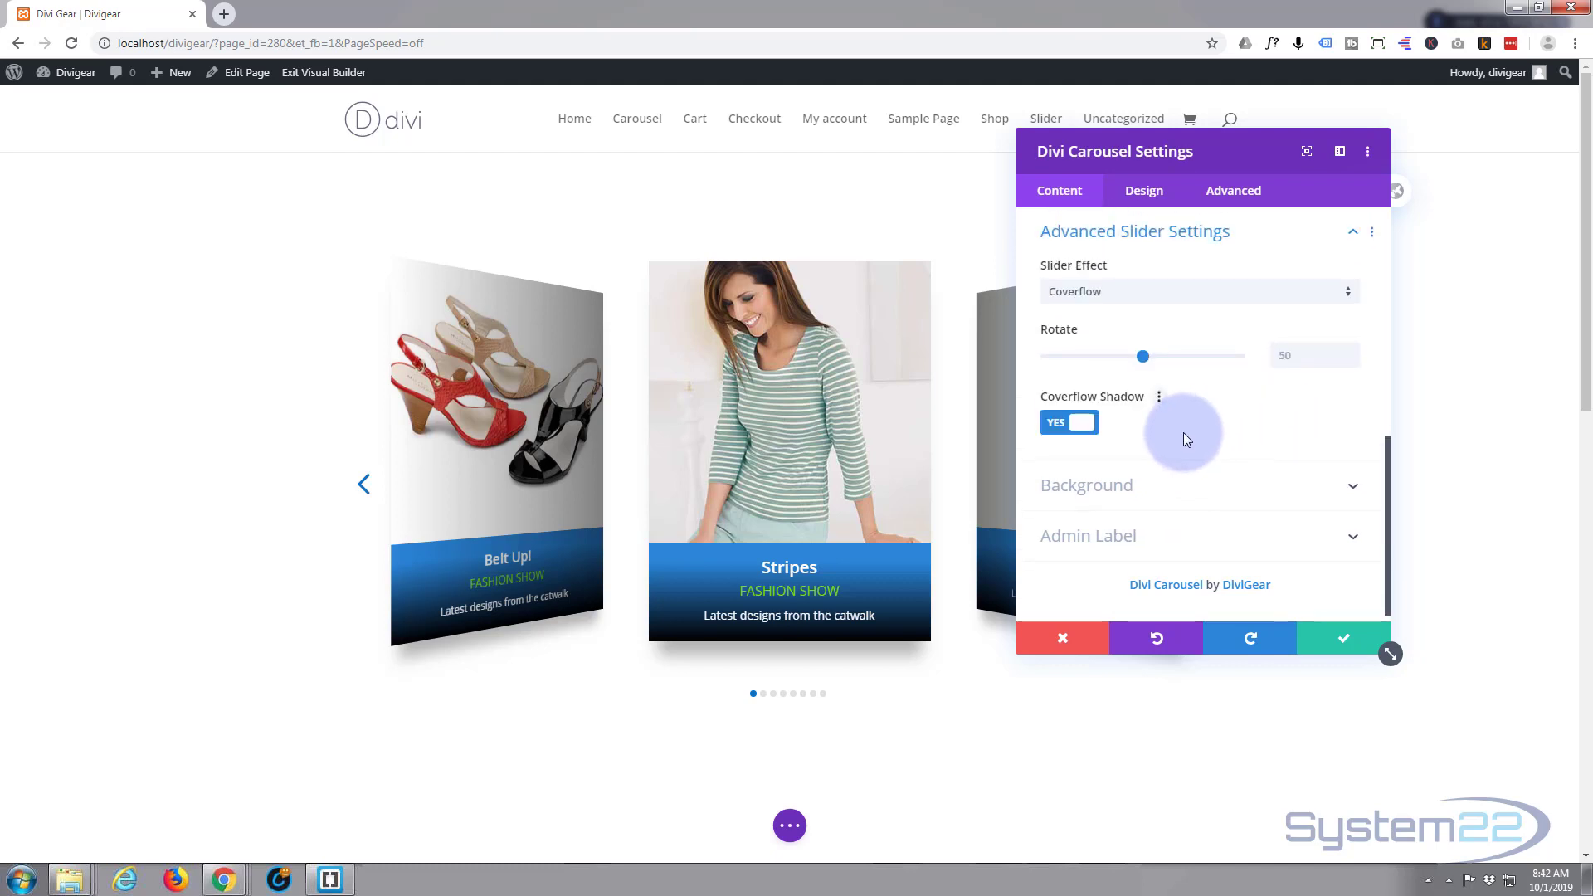
{"action": "left_click", "coordinate": [1234, 192]}
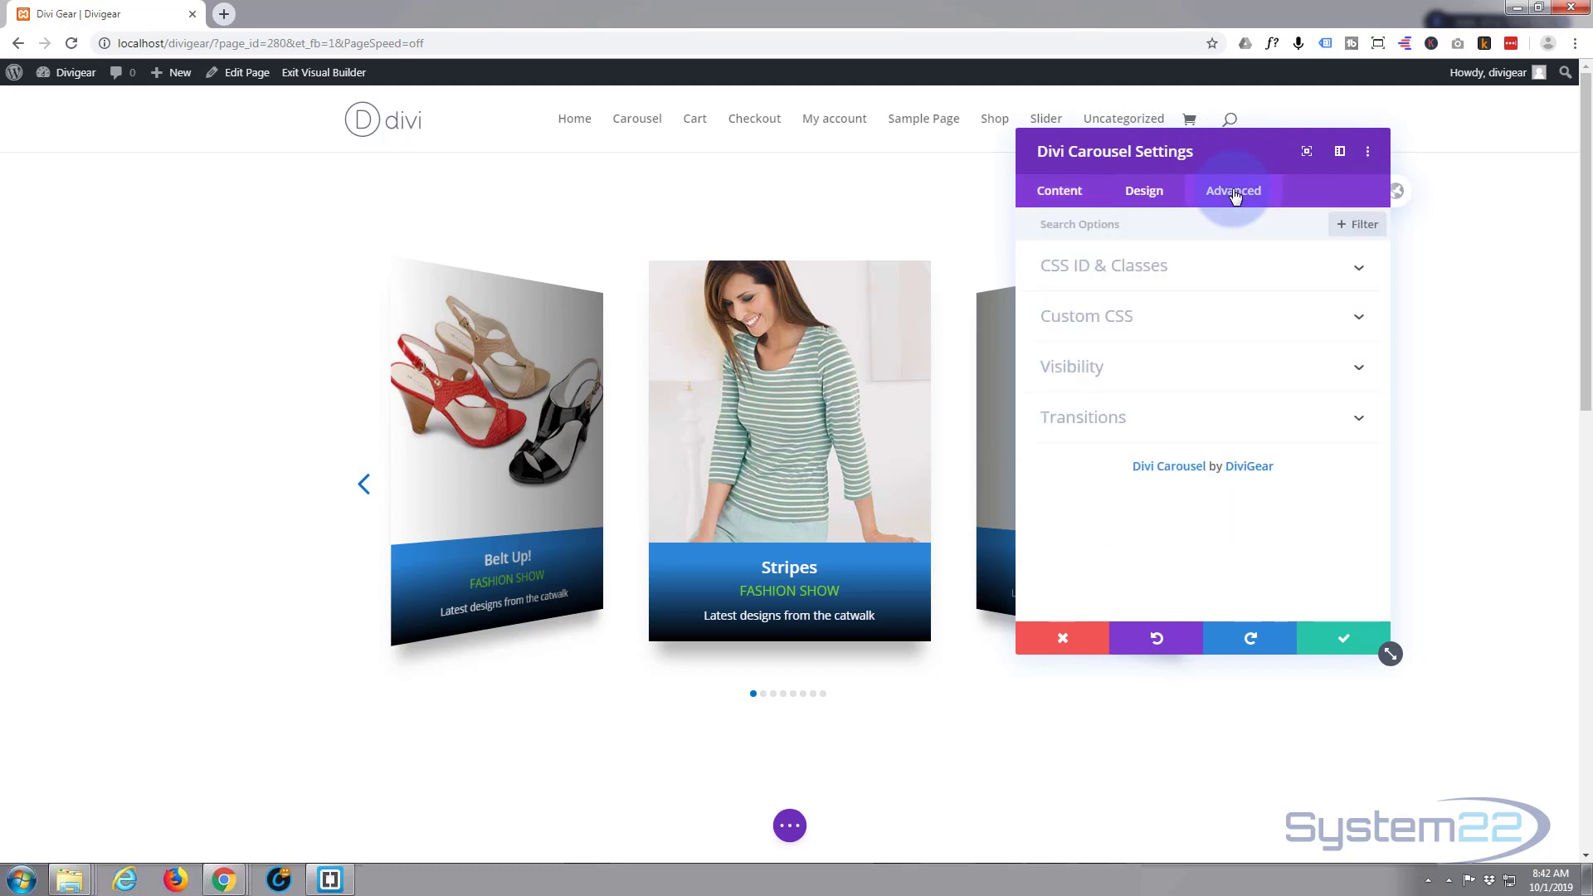
- Change the carousel's Transition Duration to 1500ms and save the module settings
{"action": "left_click", "coordinate": [1173, 416]}
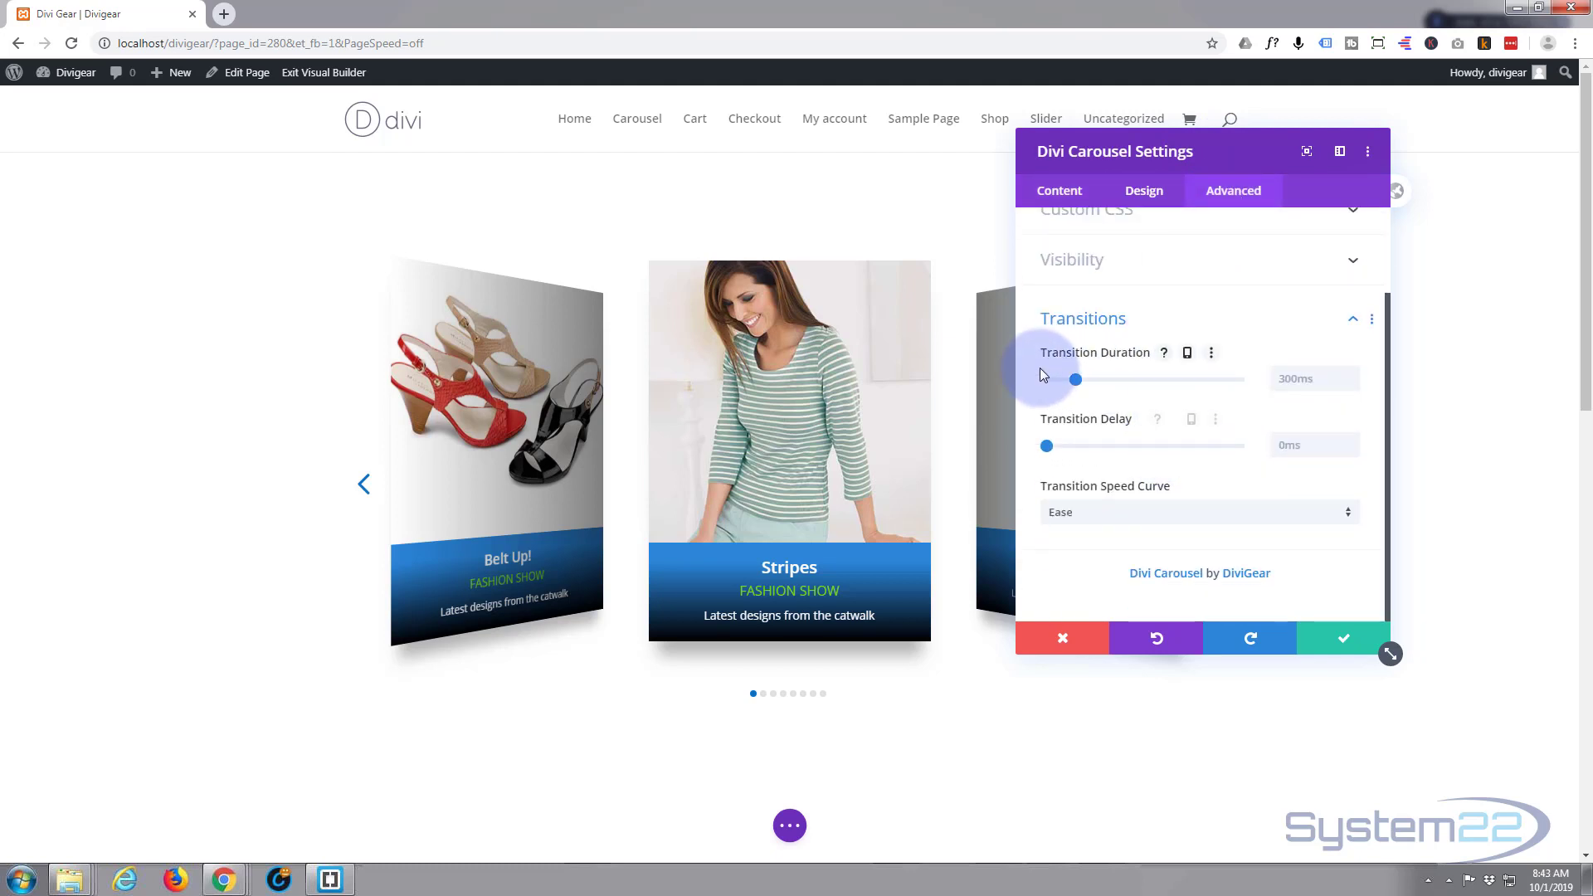
{"action": "left_click", "coordinate": [1297, 380]}
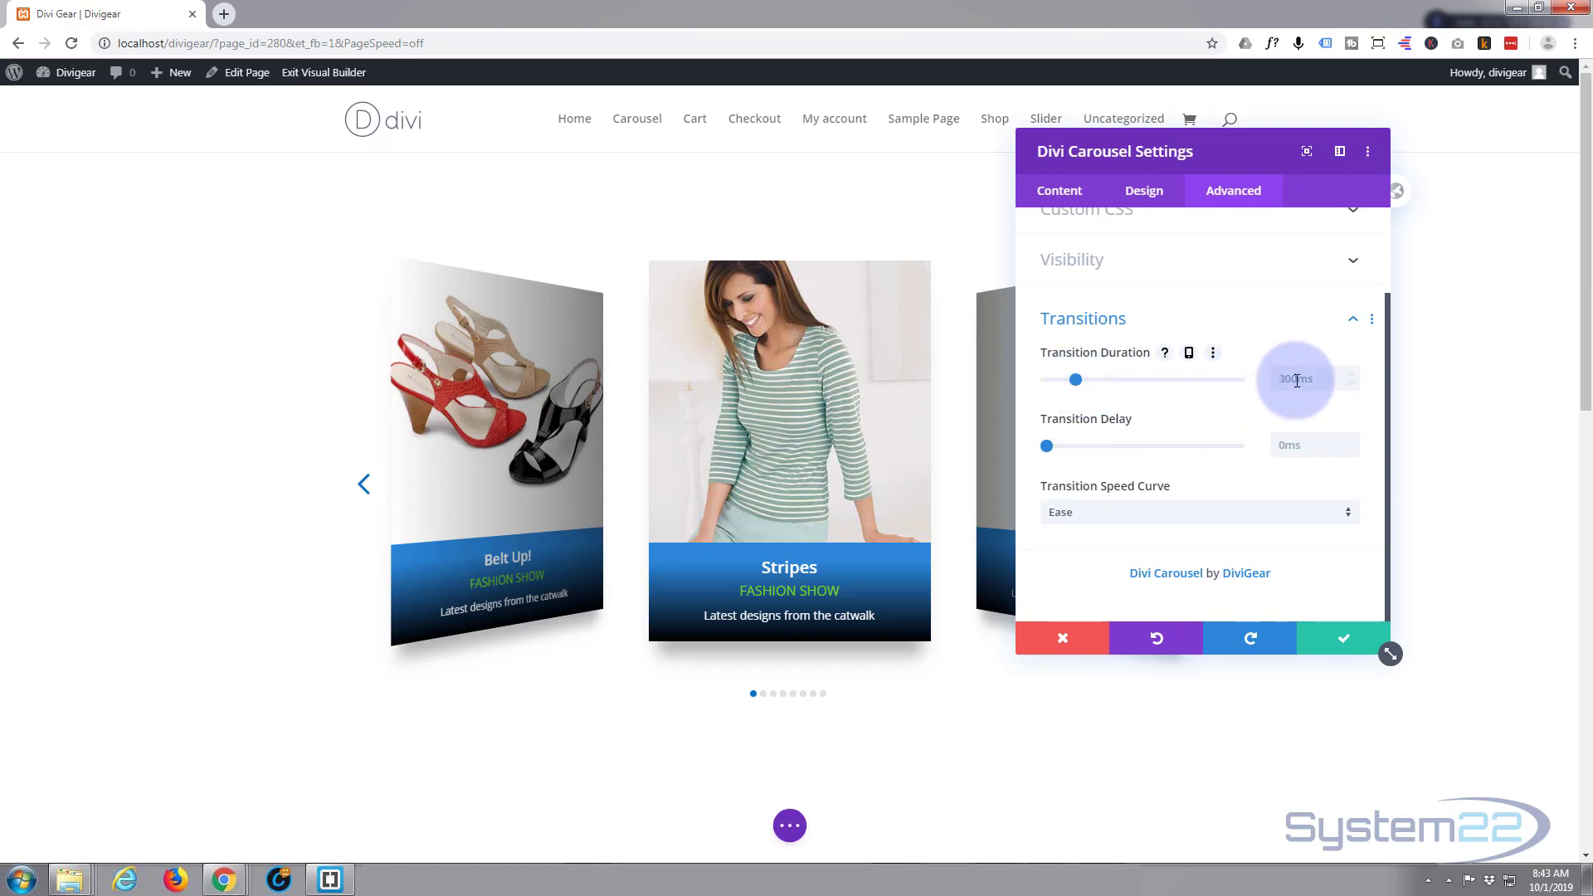
{"action": "left_click", "coordinate": [1274, 378]}
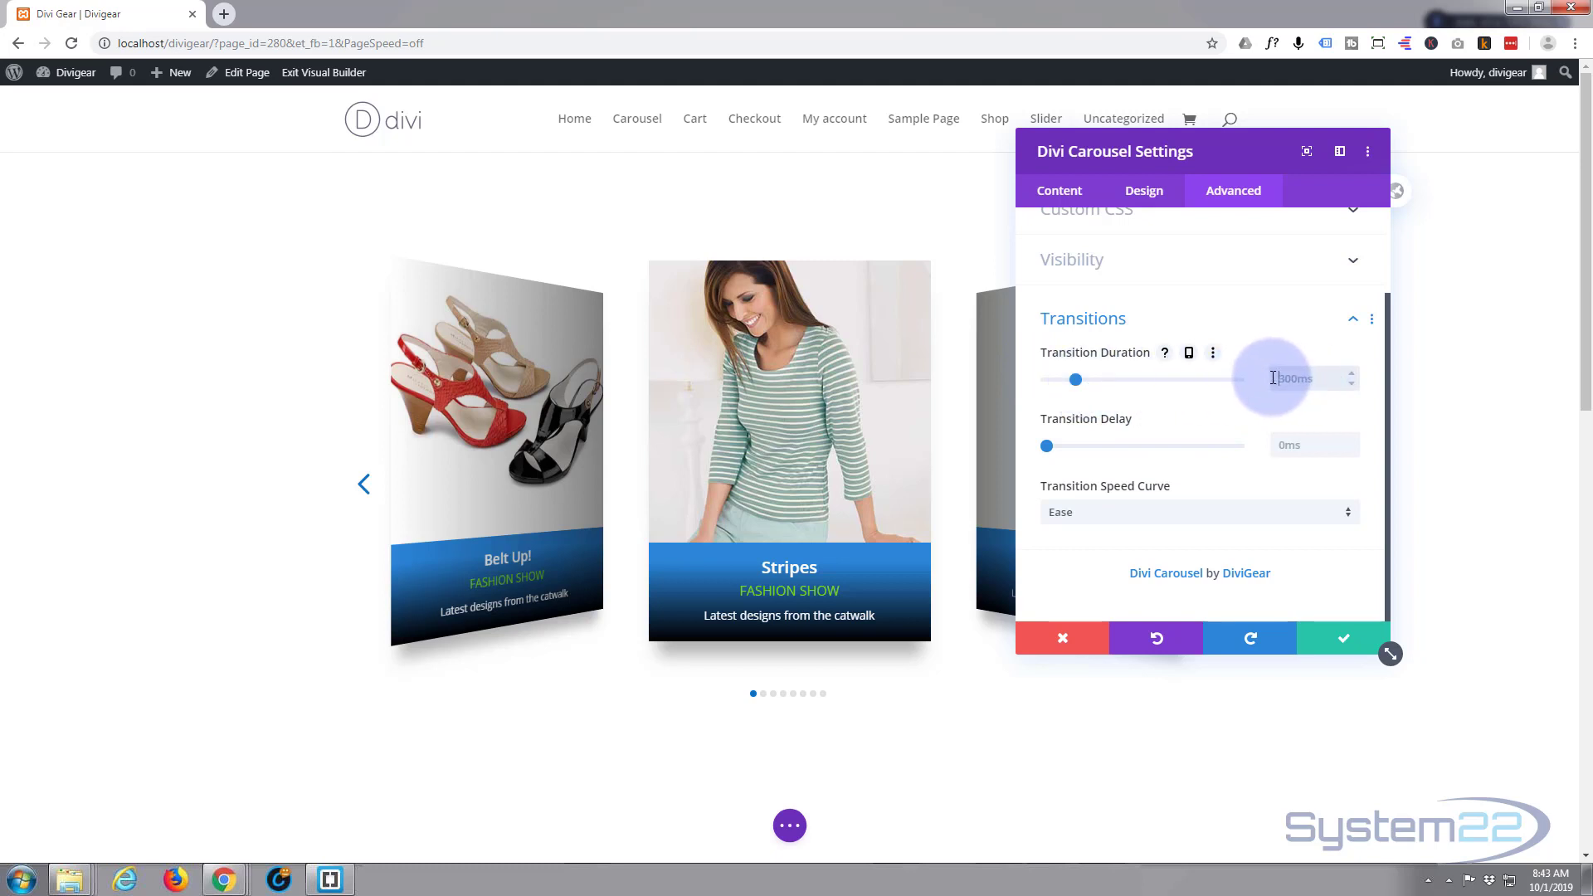
{"action": "type", "text": "1500ms"}
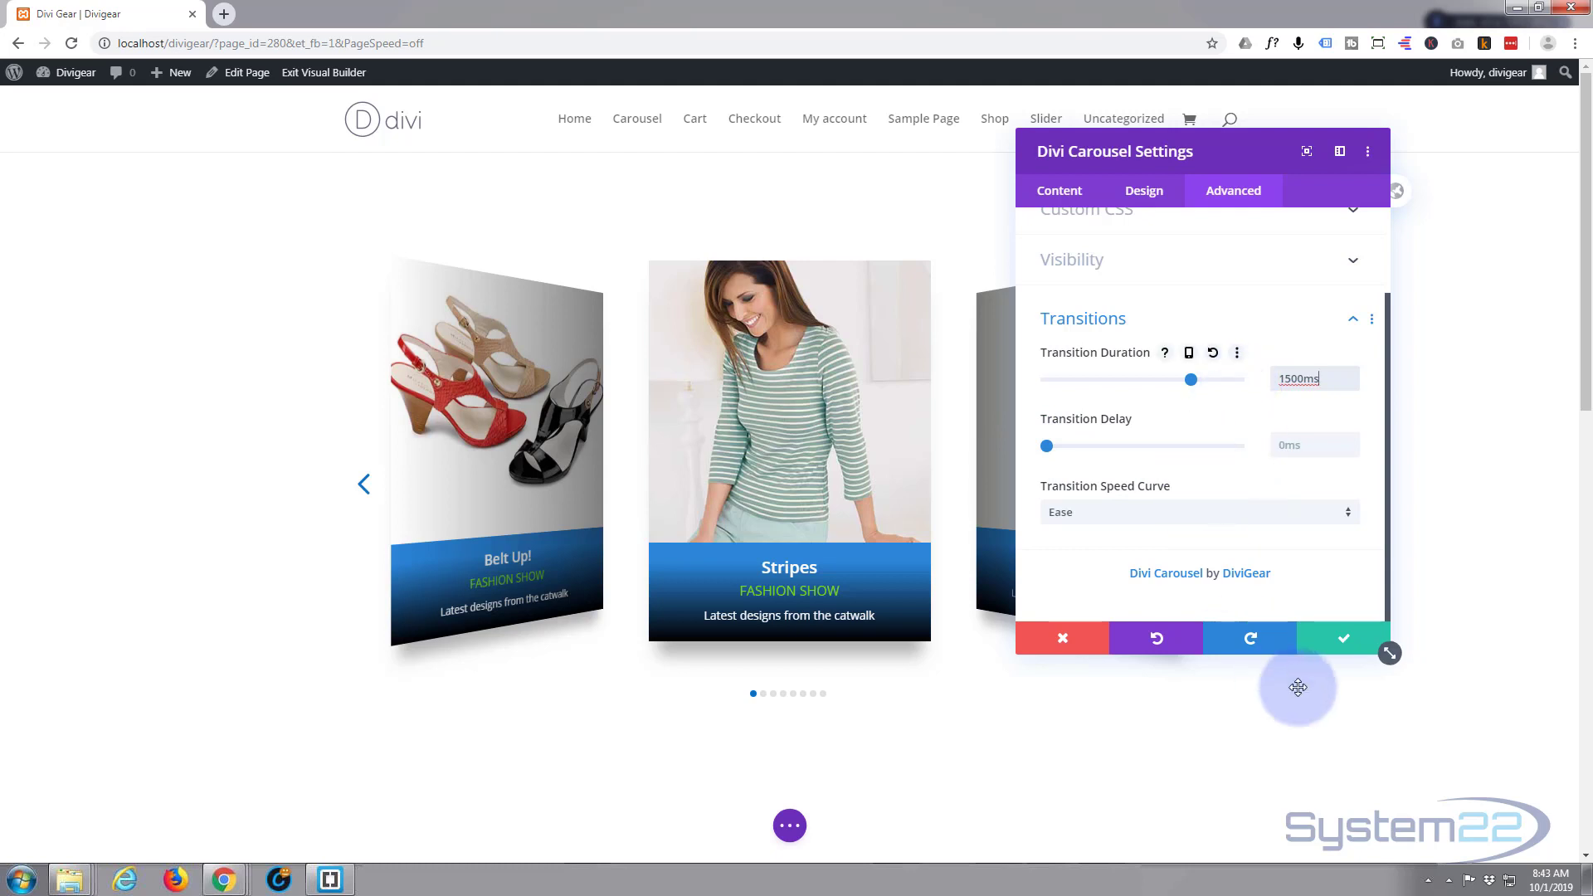
{"action": "left_click", "coordinate": [1337, 640]}
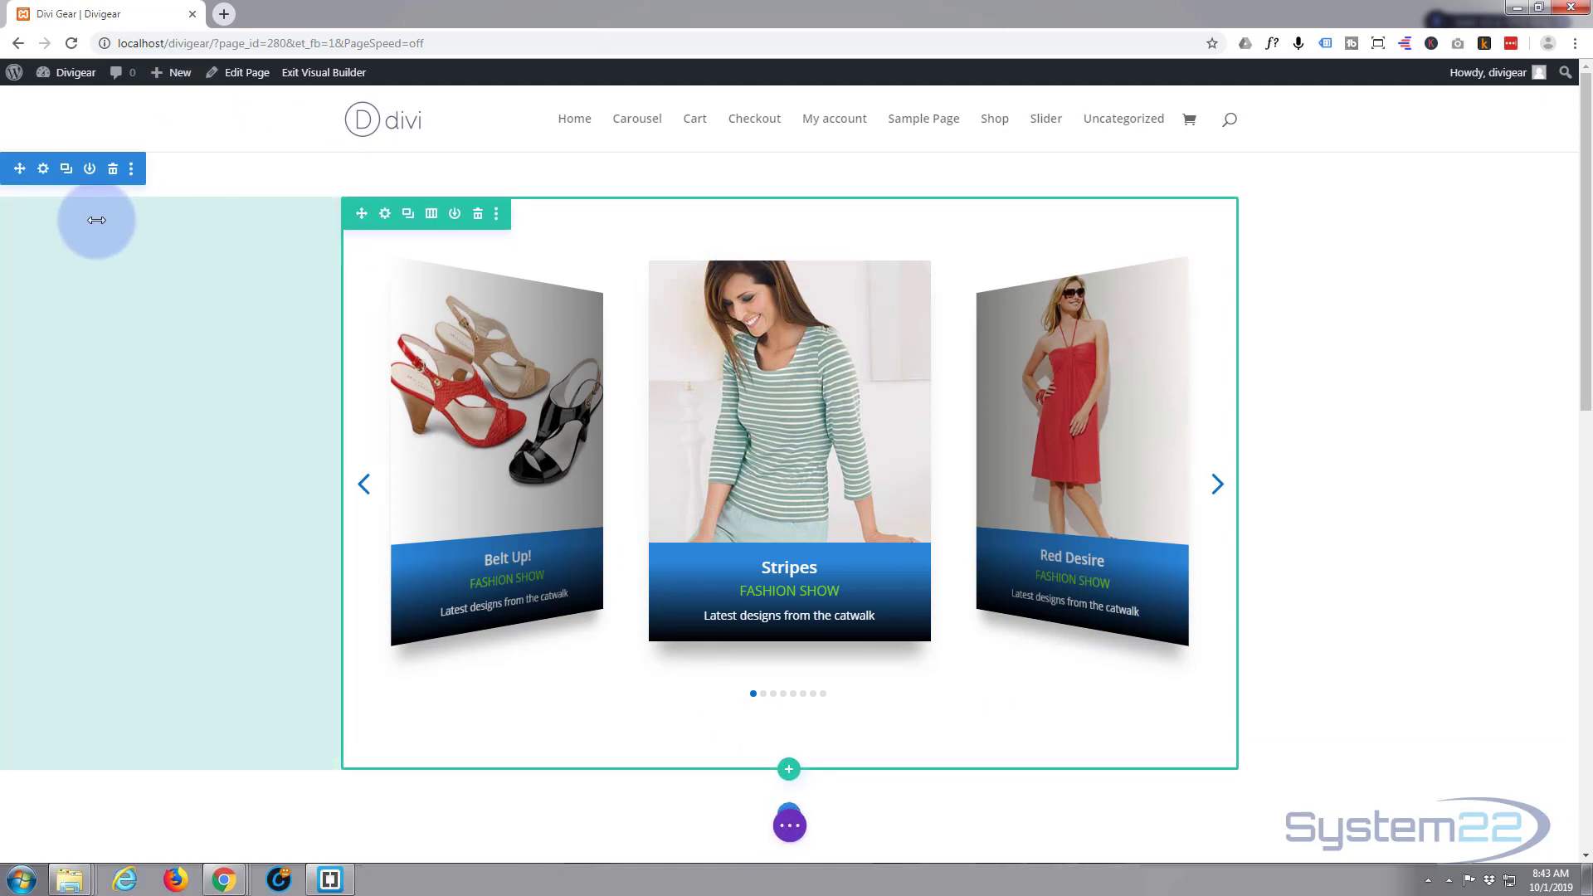
- Set the section's background image to the purple laptop photo p2.jpg
{"action": "left_click", "coordinate": [43, 170]}
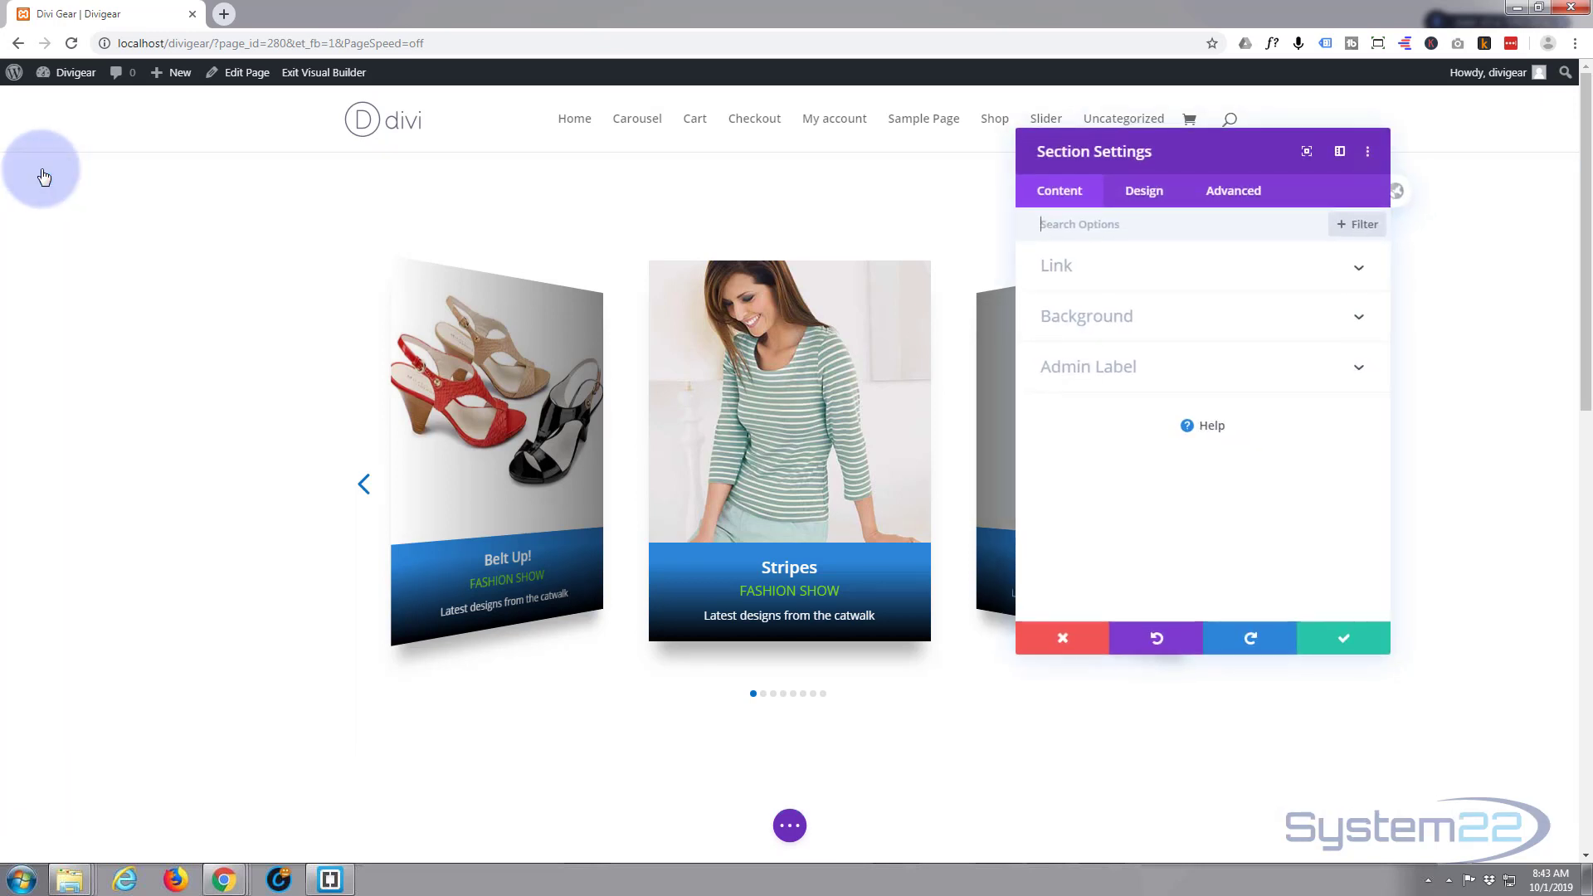
{"action": "left_click", "coordinate": [1111, 315]}
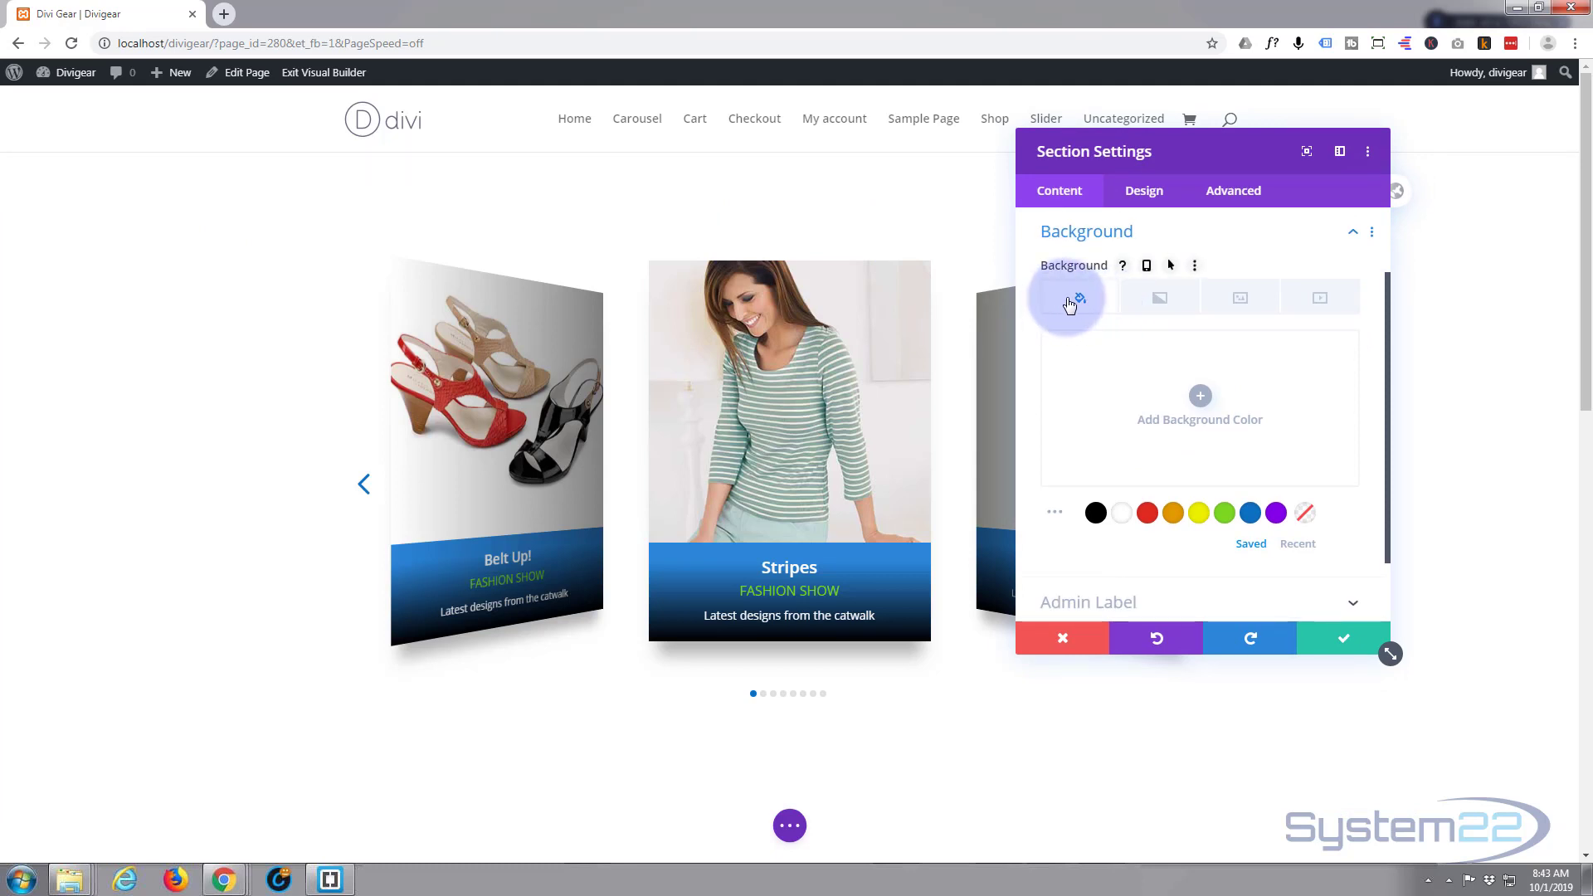
{"action": "left_click", "coordinate": [1242, 300]}
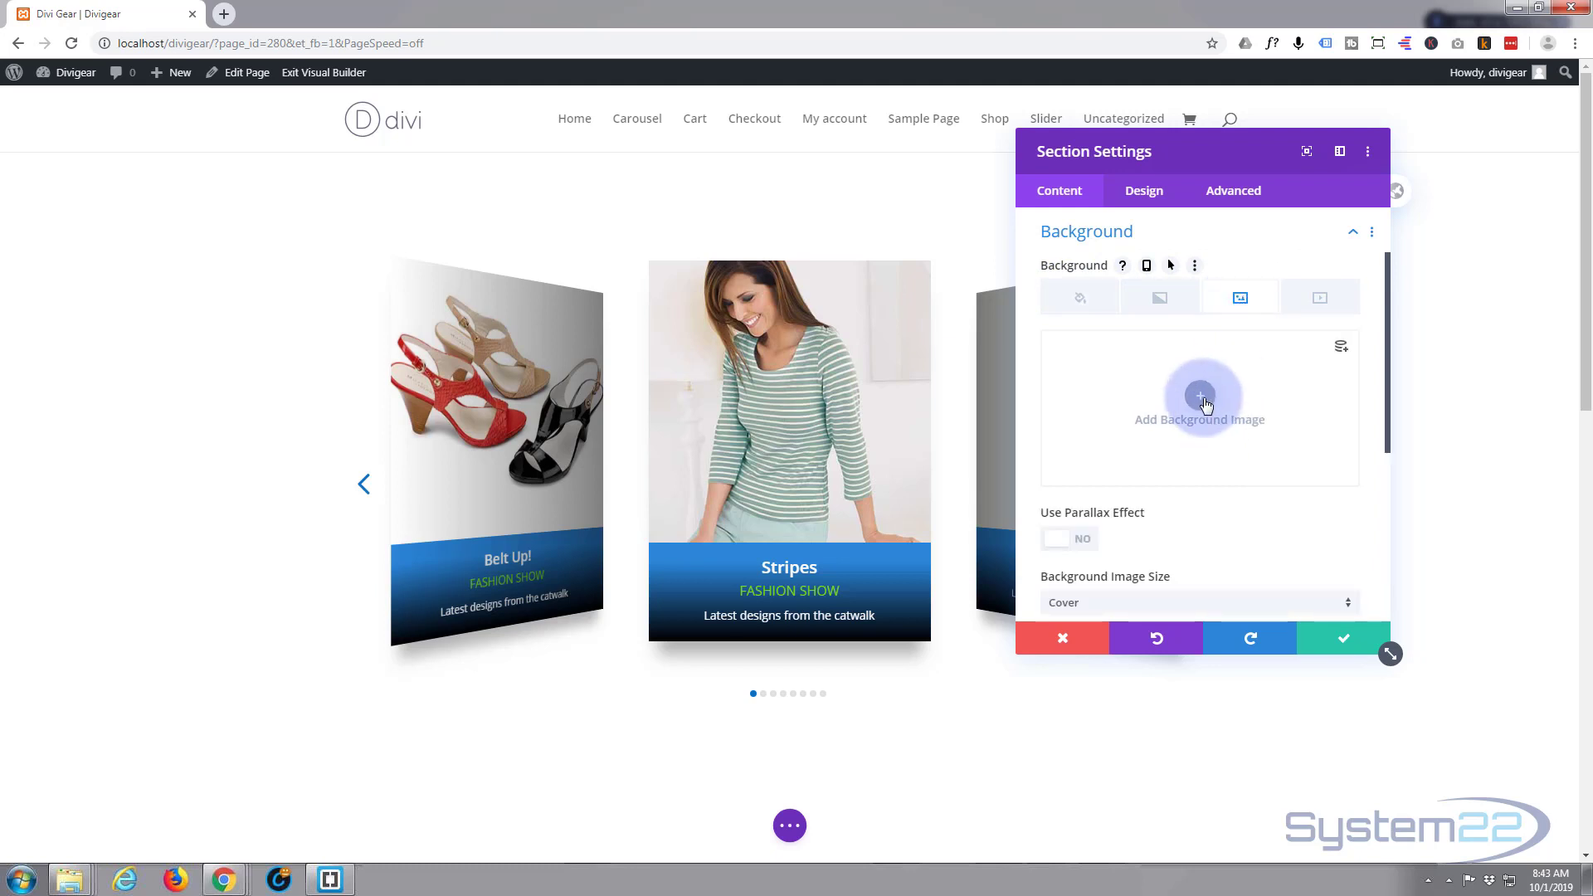
{"action": "left_click", "coordinate": [1200, 397]}
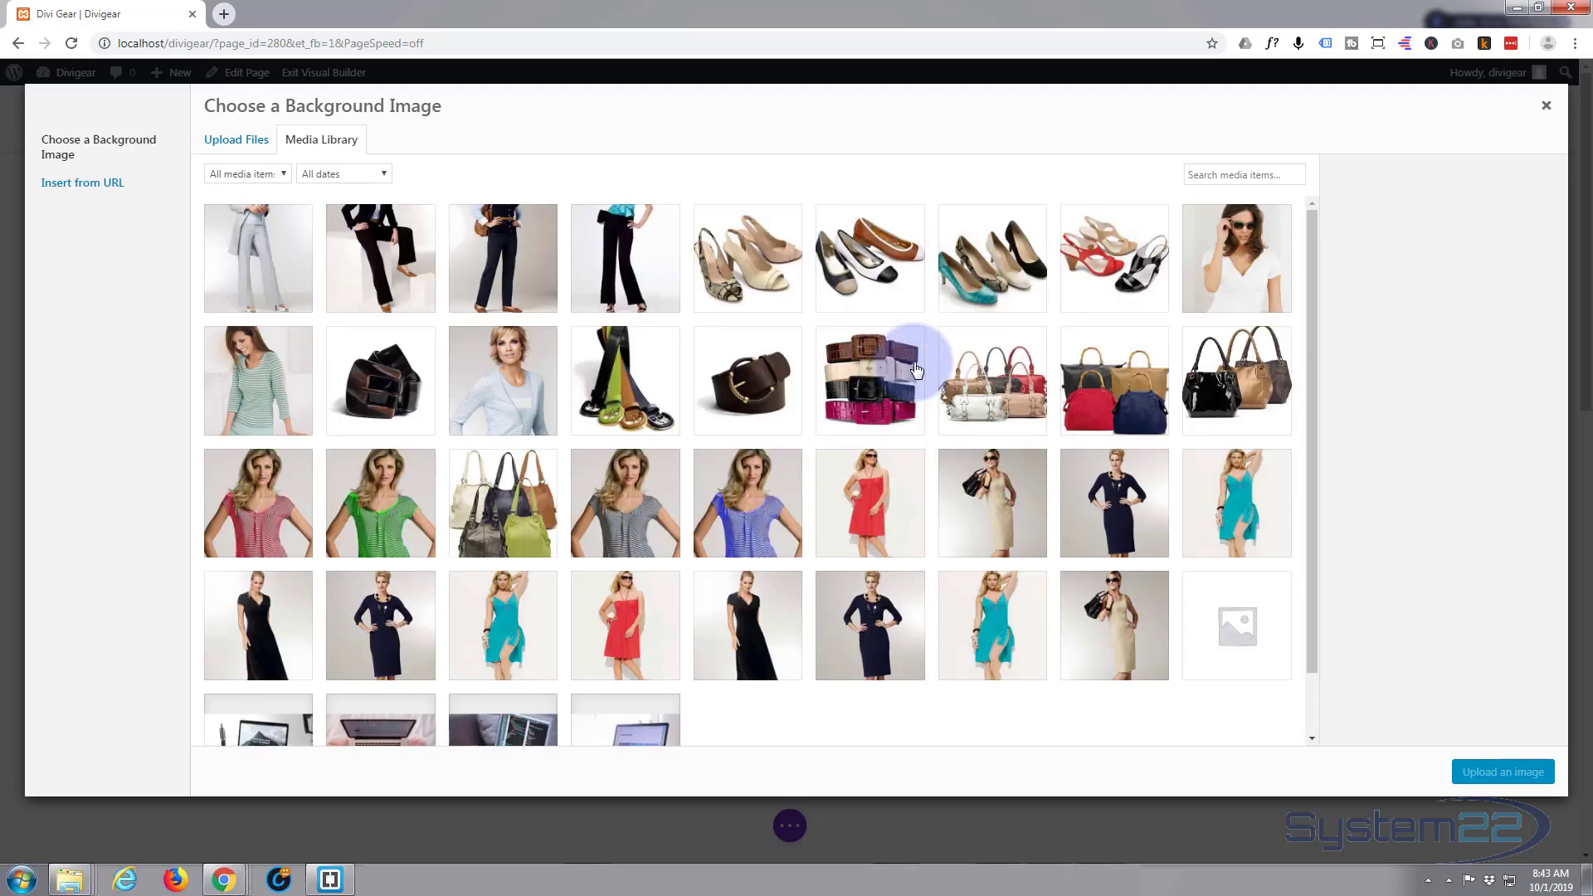
{"action": "scroll", "coordinate": [917, 370], "scroll_direction": "down", "scroll_amount": 3}
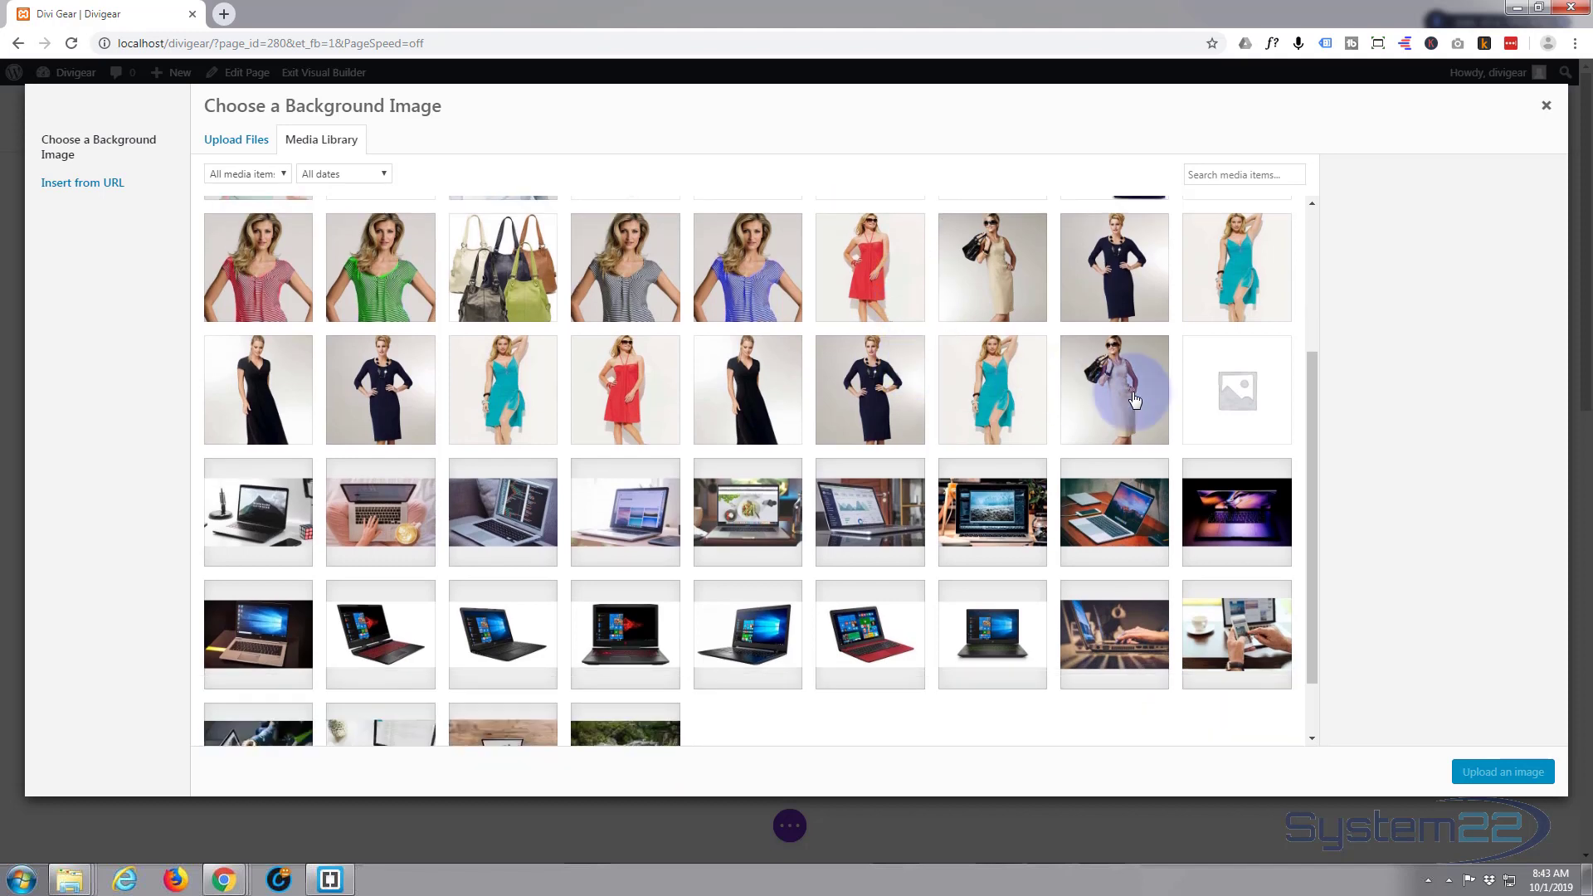
{"action": "scroll", "coordinate": [1162, 407], "scroll_direction": "down", "scroll_amount": 1}
{"action": "left_click", "coordinate": [1234, 439]}
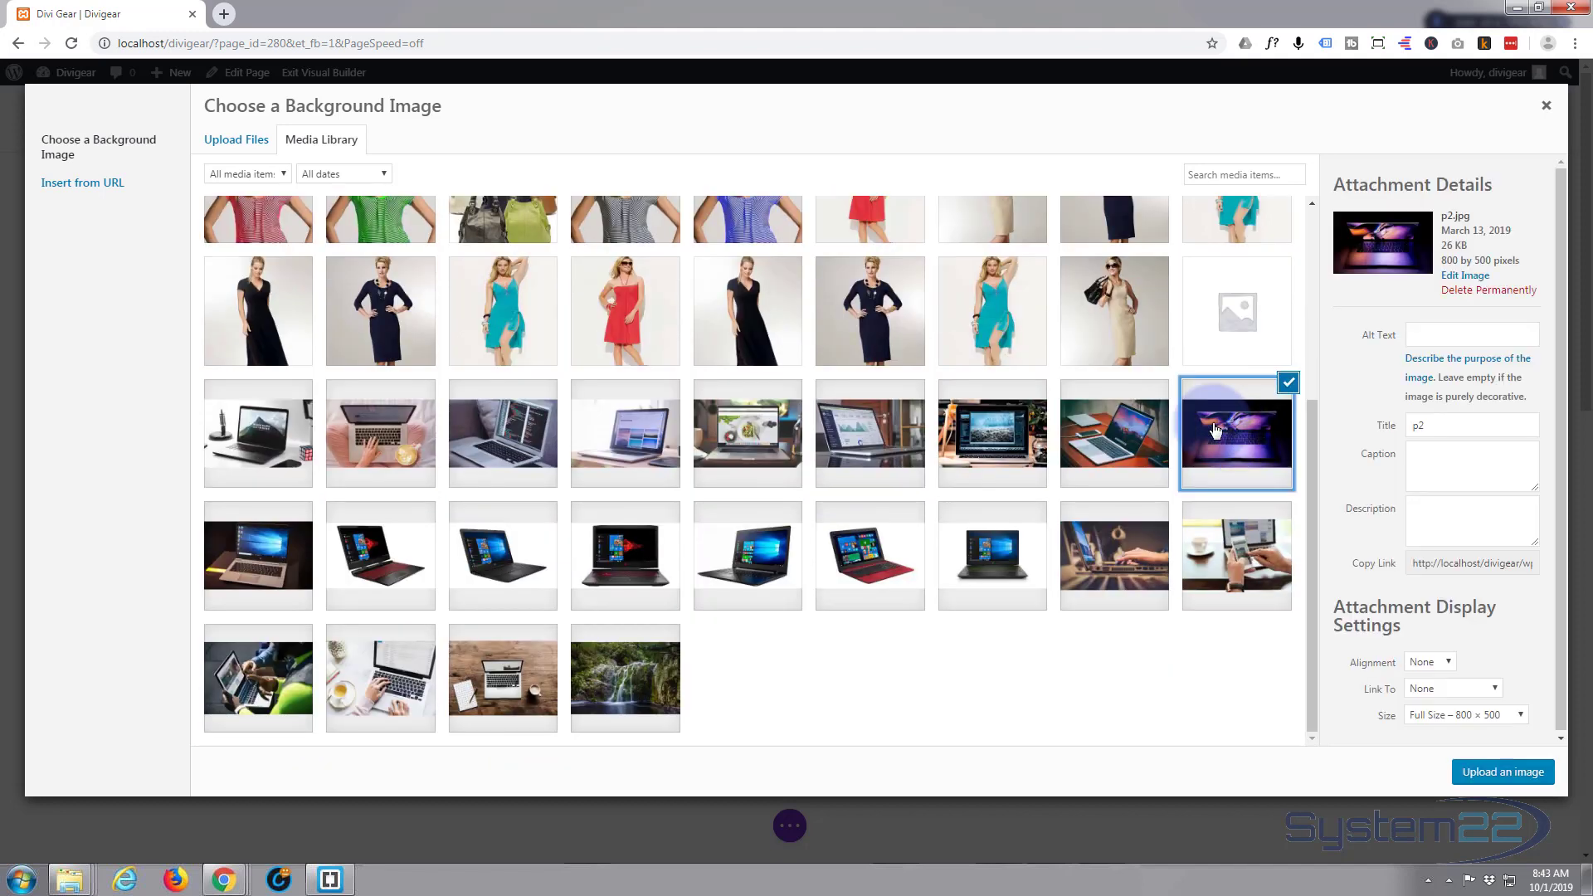
{"action": "left_click", "coordinate": [1498, 774]}
{"action": "left_click", "coordinate": [1352, 649]}
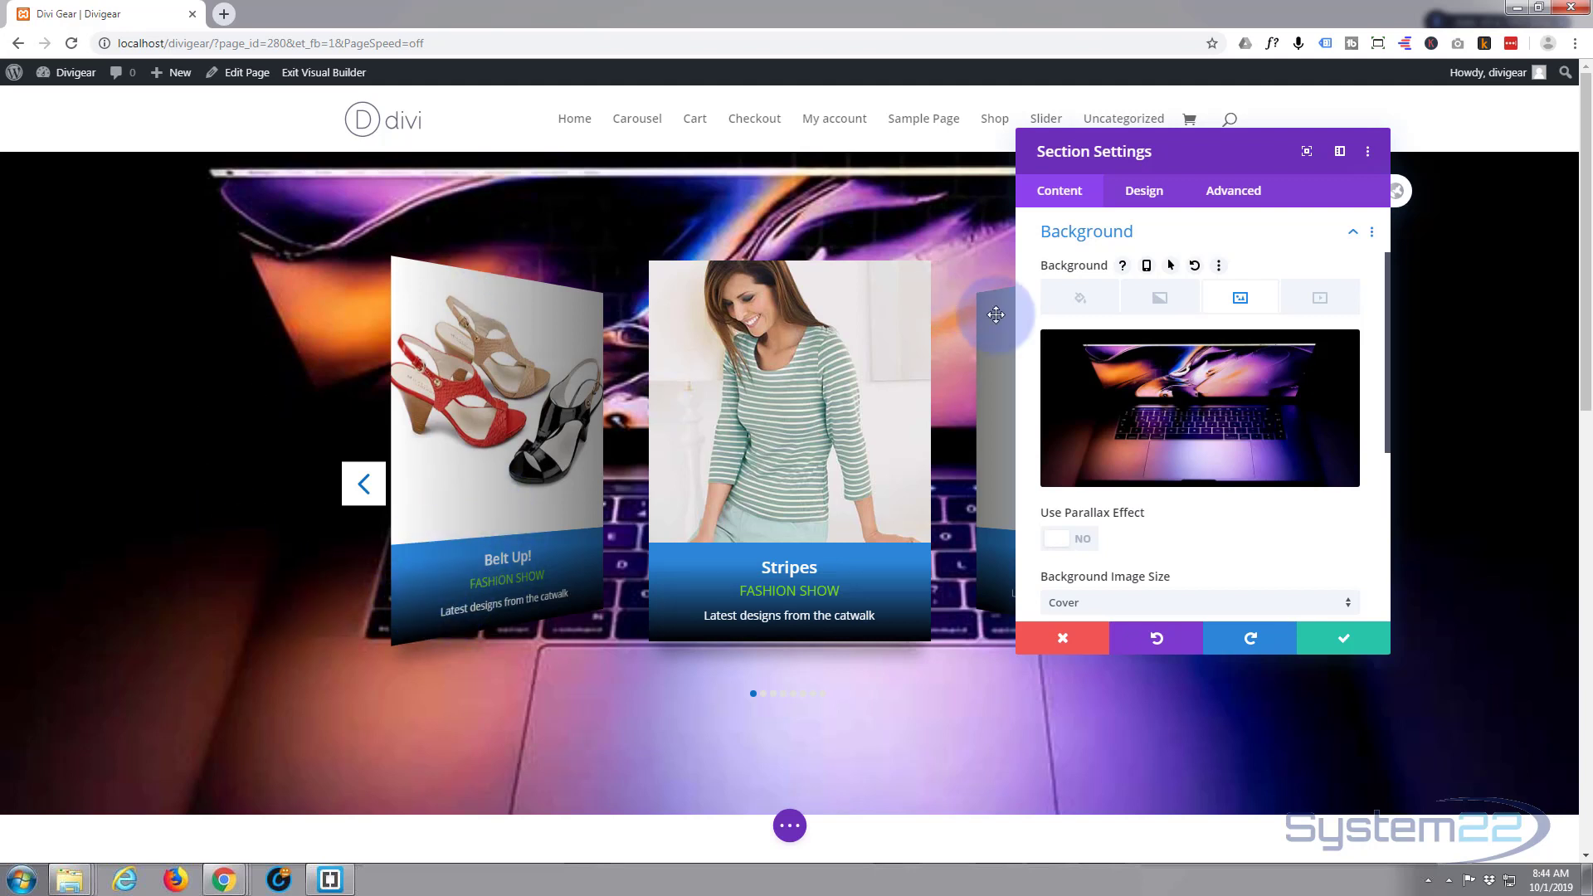
- Give the section a #0c71c3 blue background colour with the photo in Multiply blend, and save
{"action": "left_click", "coordinate": [1077, 297]}
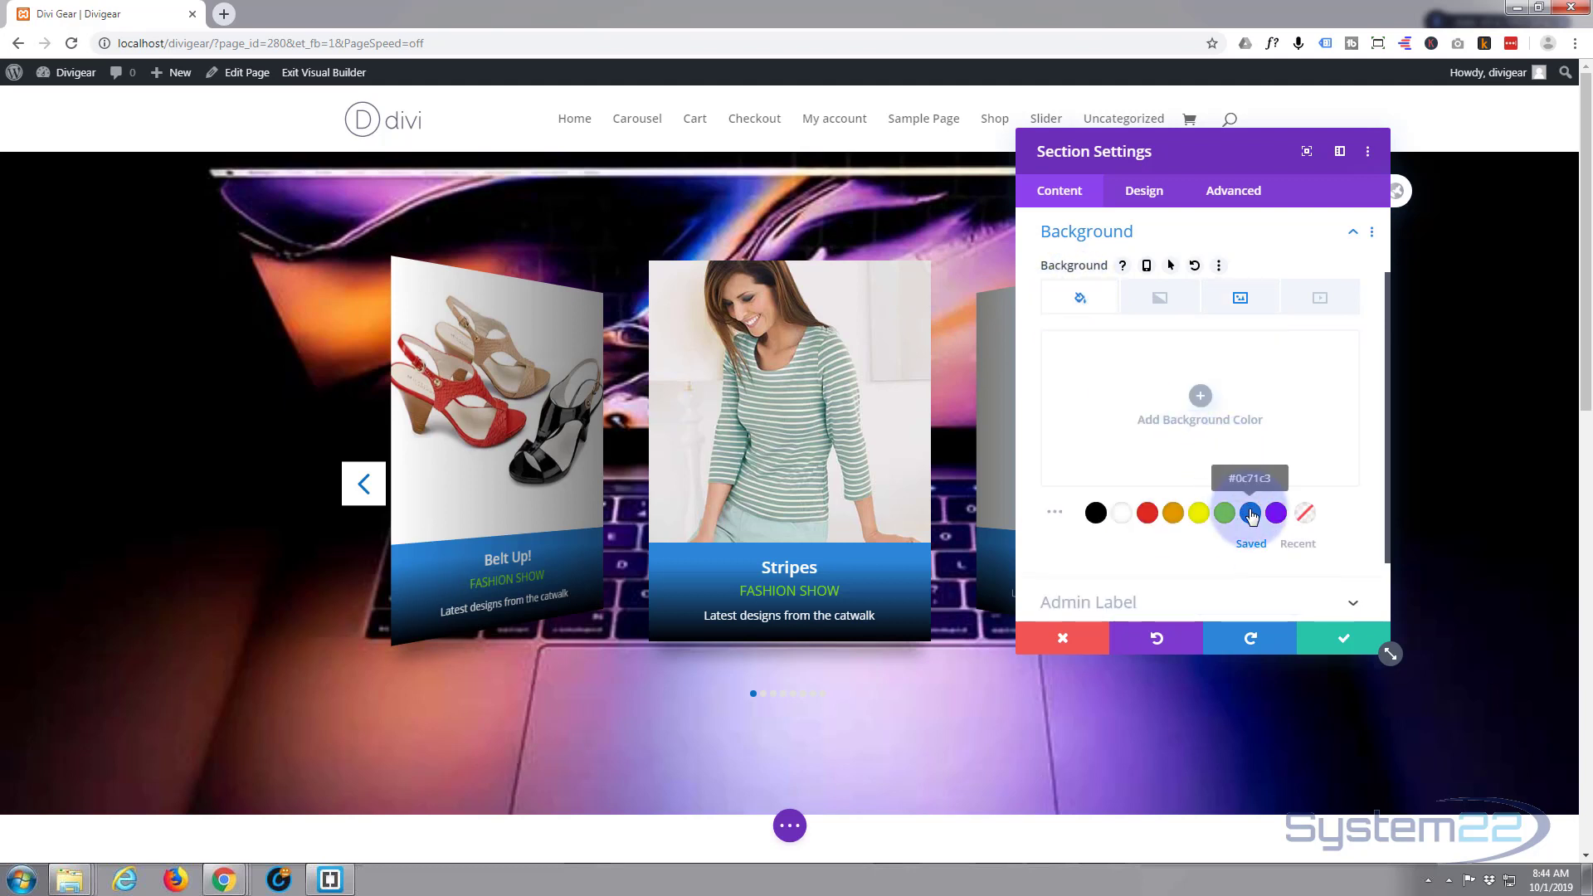
{"action": "left_click", "coordinate": [1250, 513]}
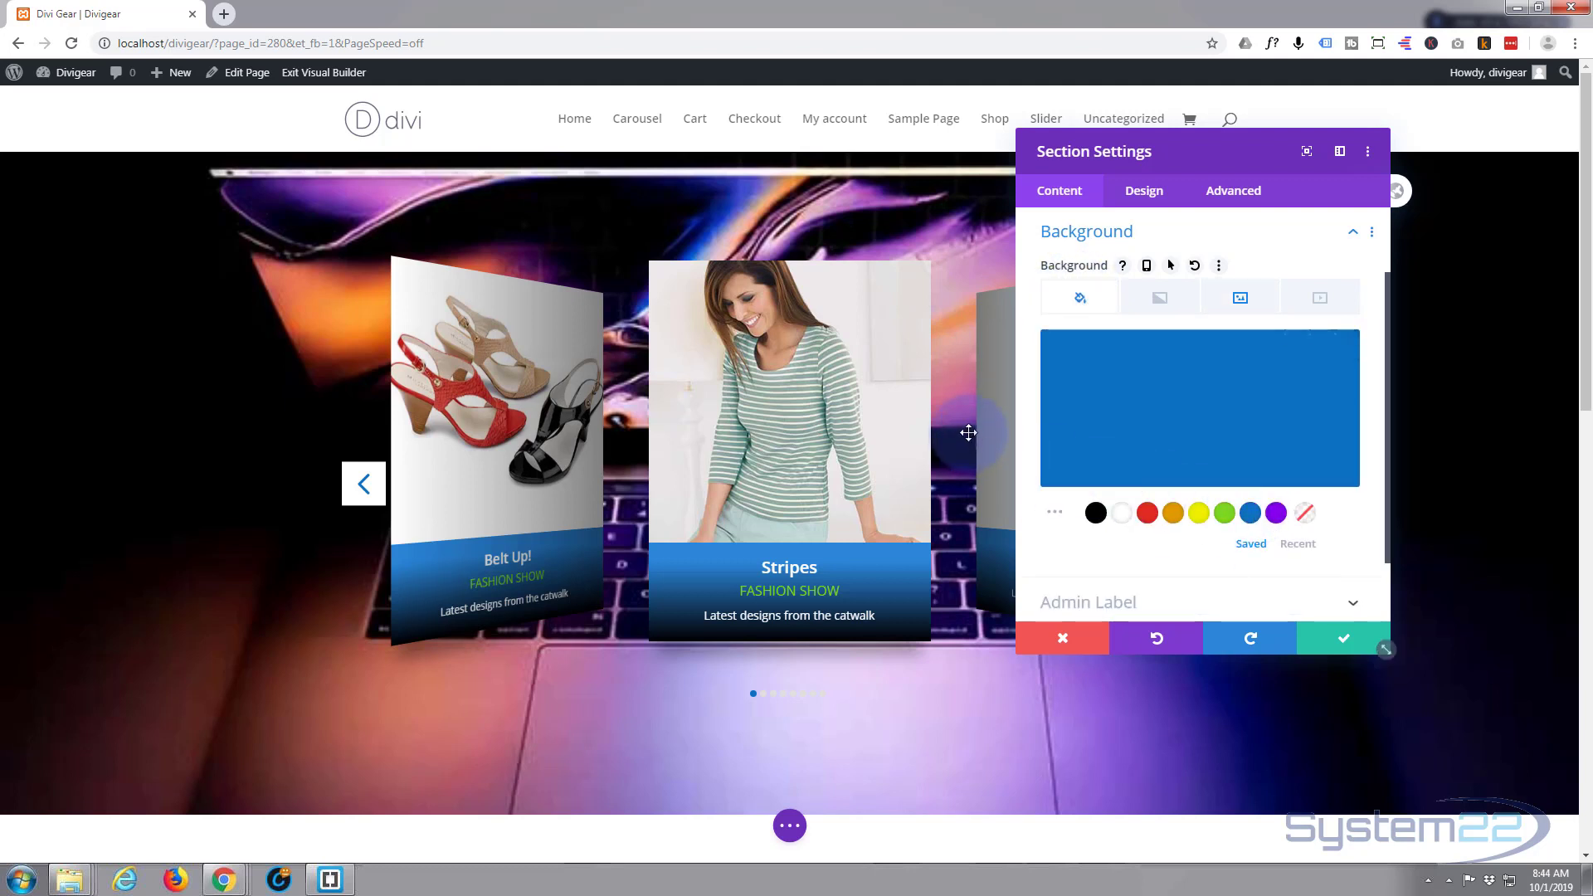
{"action": "left_click", "coordinate": [1241, 301]}
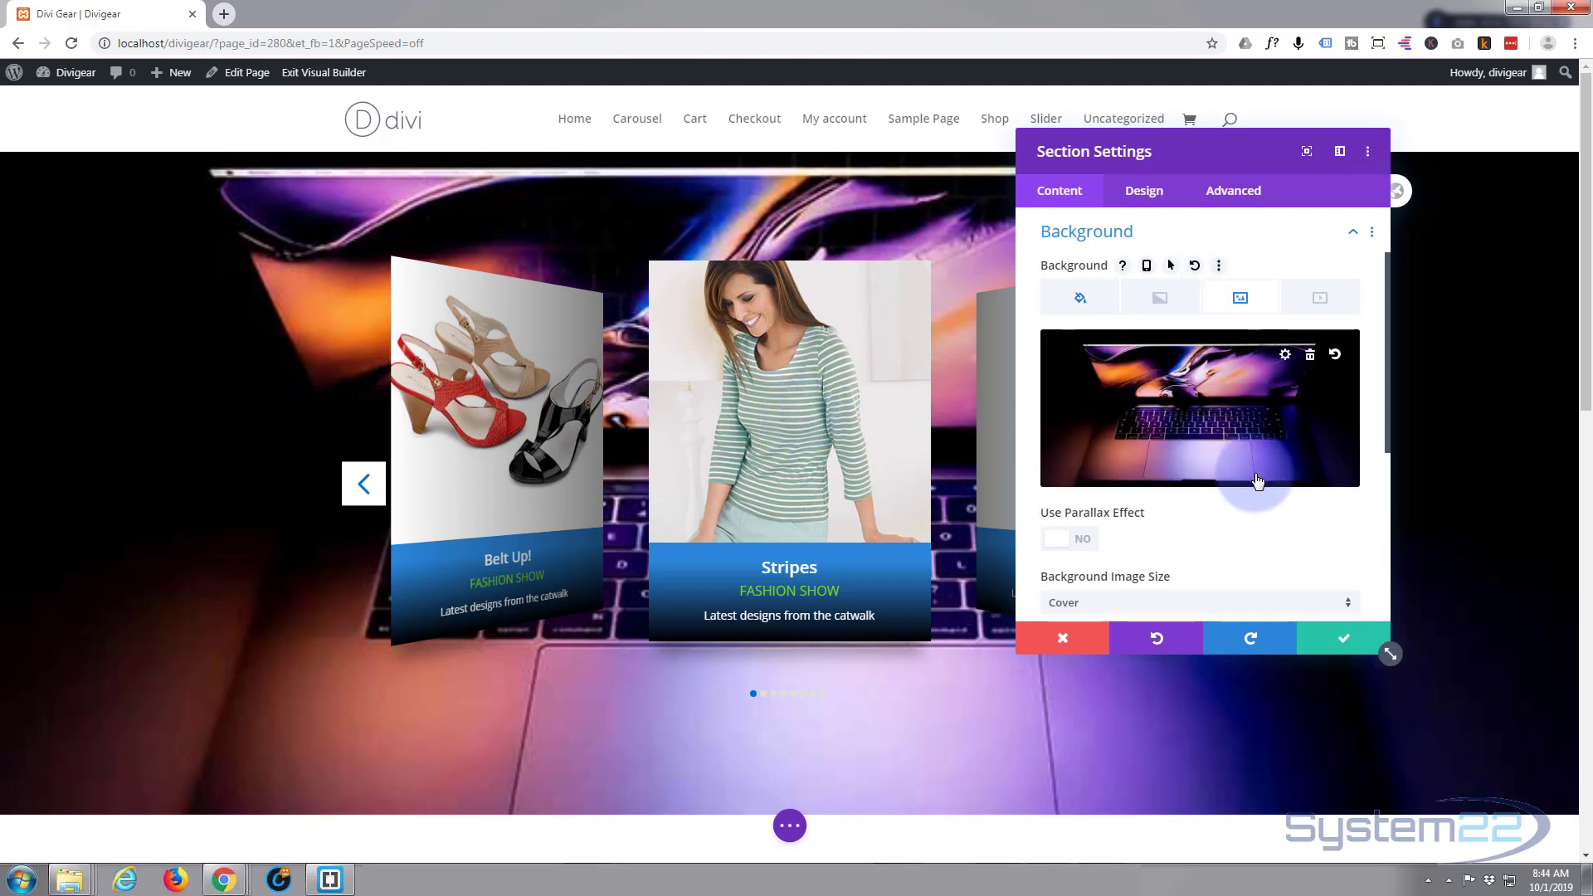
{"action": "scroll", "coordinate": [1254, 477], "scroll_direction": "down", "scroll_amount": 2}
{"action": "scroll", "coordinate": [1258, 479], "scroll_direction": "down", "scroll_amount": 2}
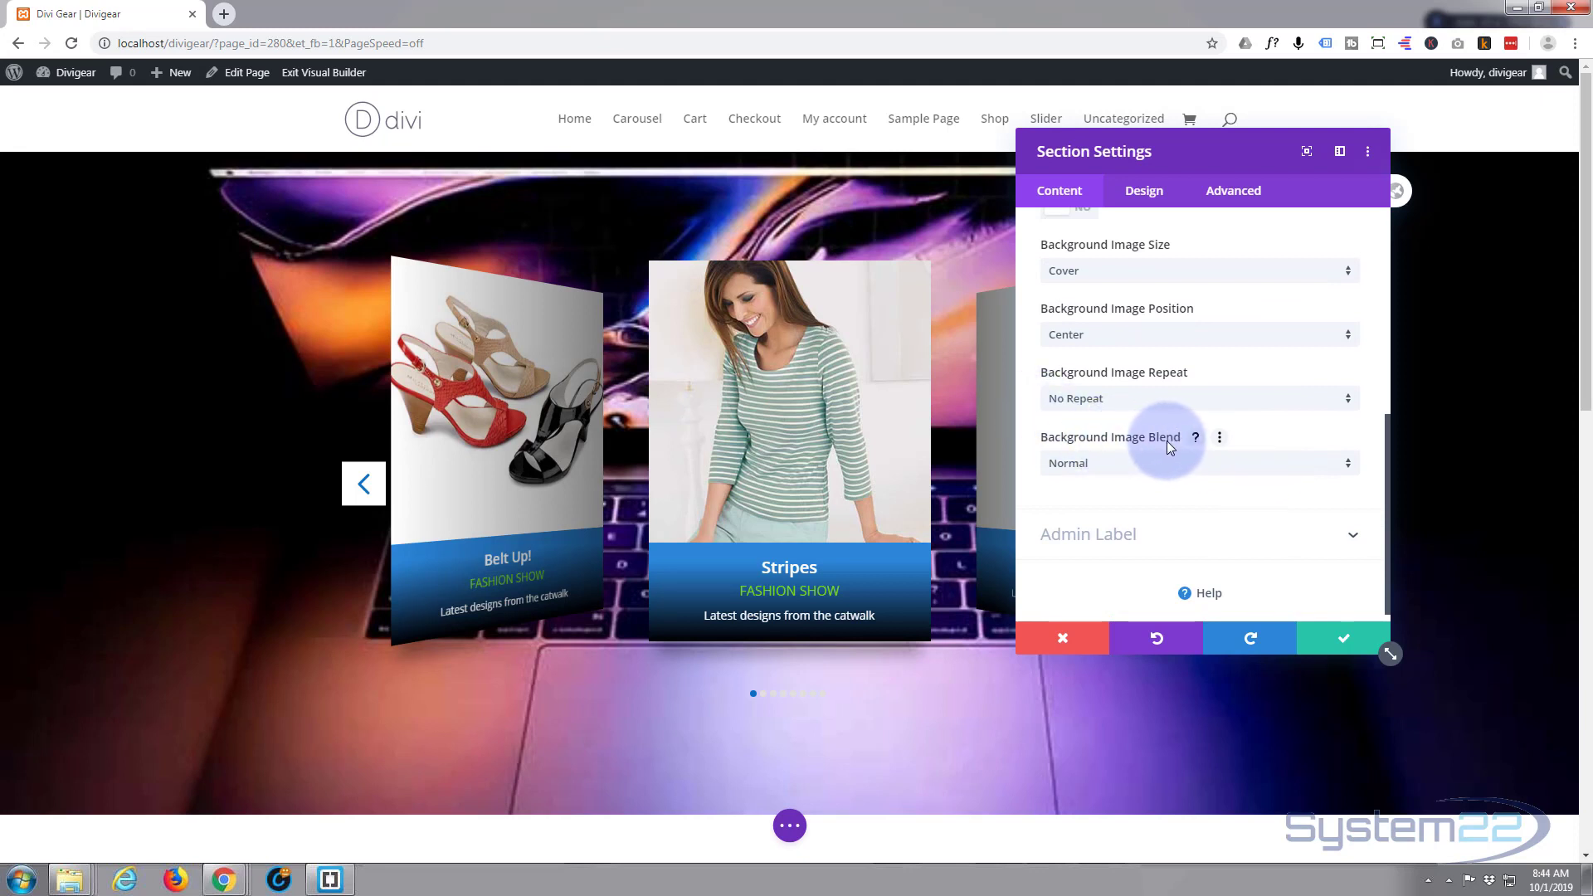
{"action": "left_click", "coordinate": [1348, 469]}
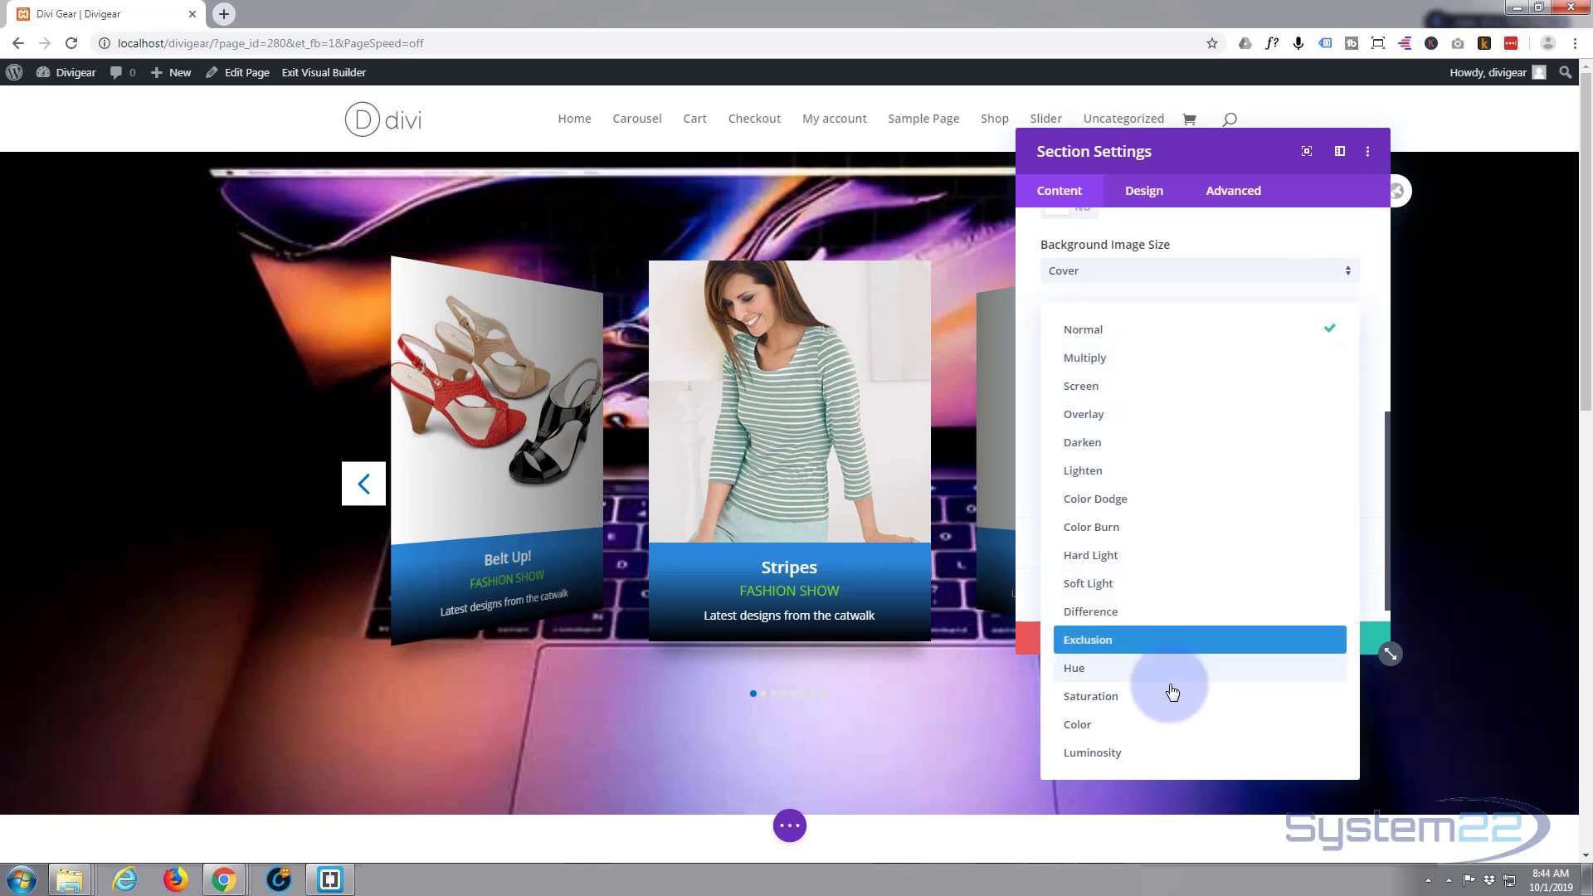
{"action": "left_click", "coordinate": [1088, 366]}
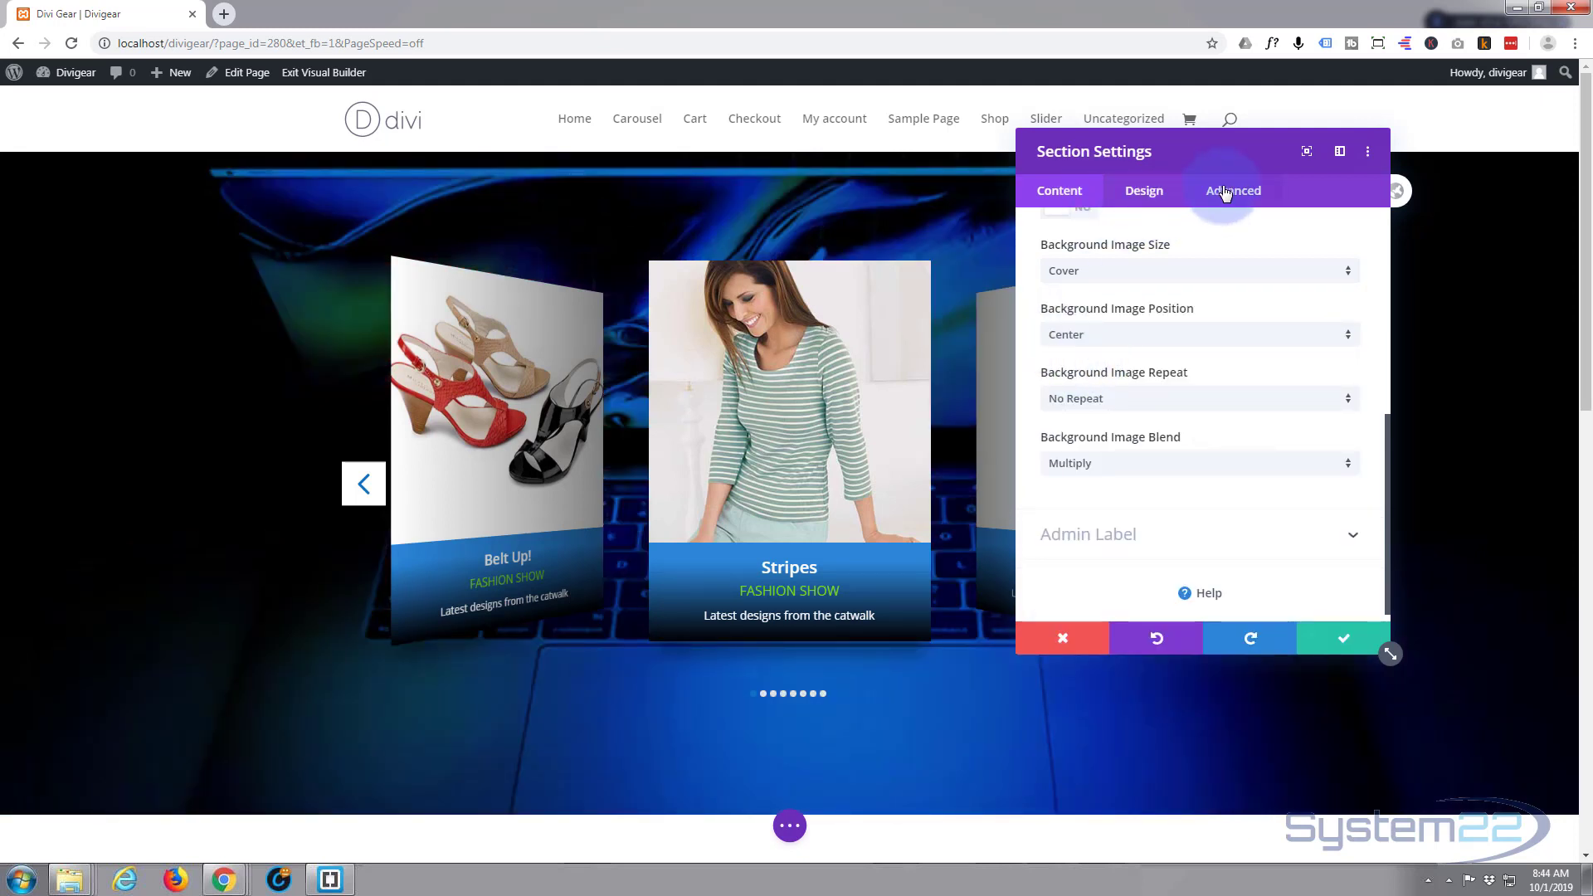
{"action": "left_click", "coordinate": [1345, 636]}
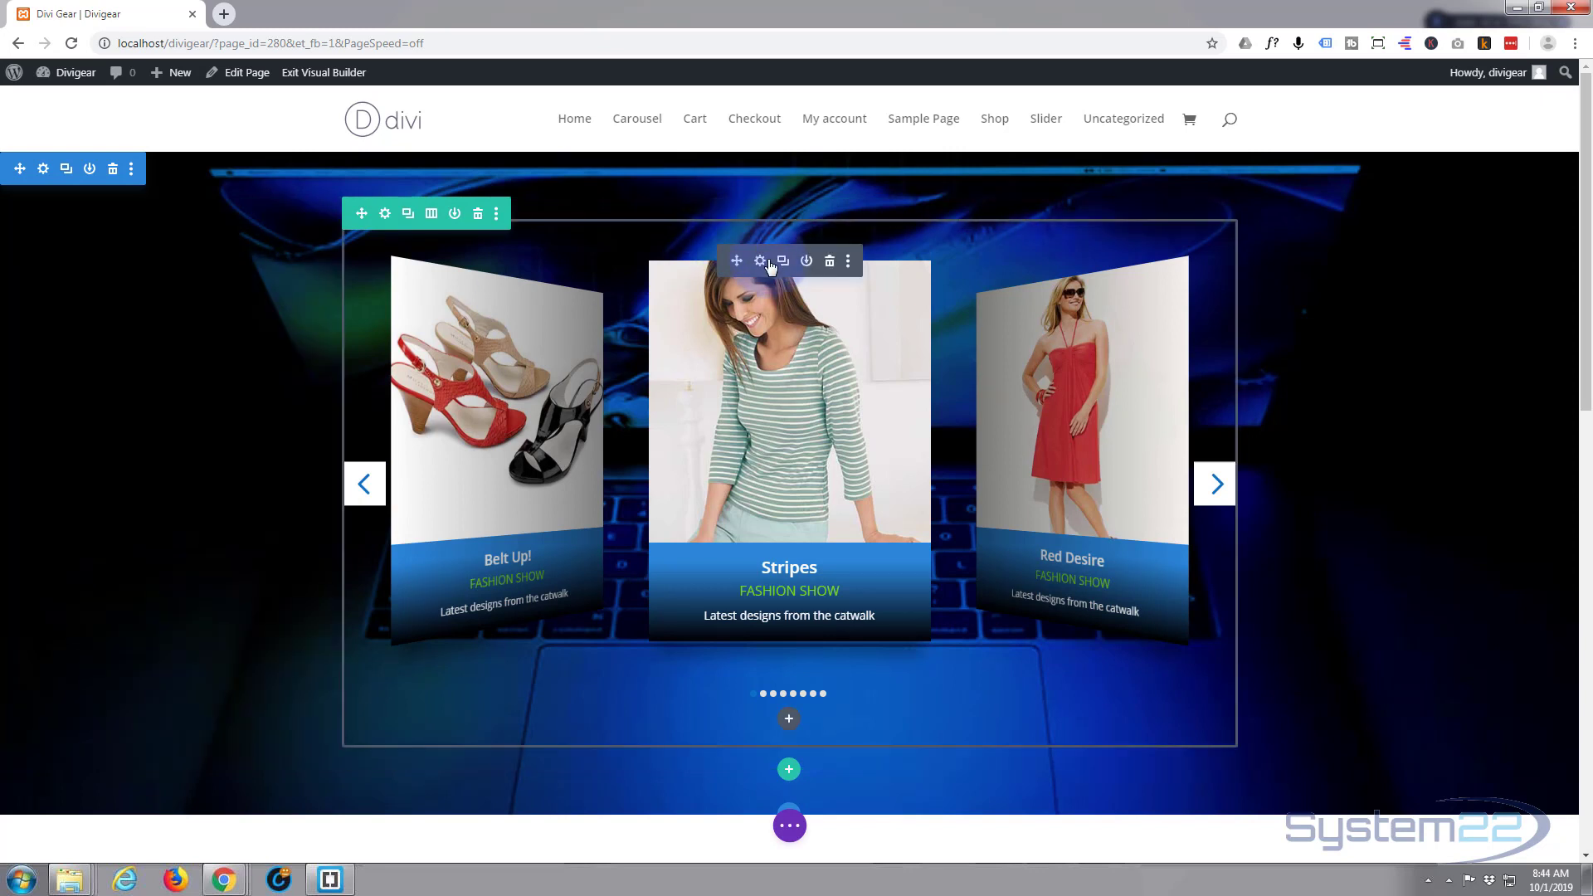
- Set the carousel's Next & Previous Button position to Middle & Outside the container
{"action": "left_click", "coordinate": [760, 262]}
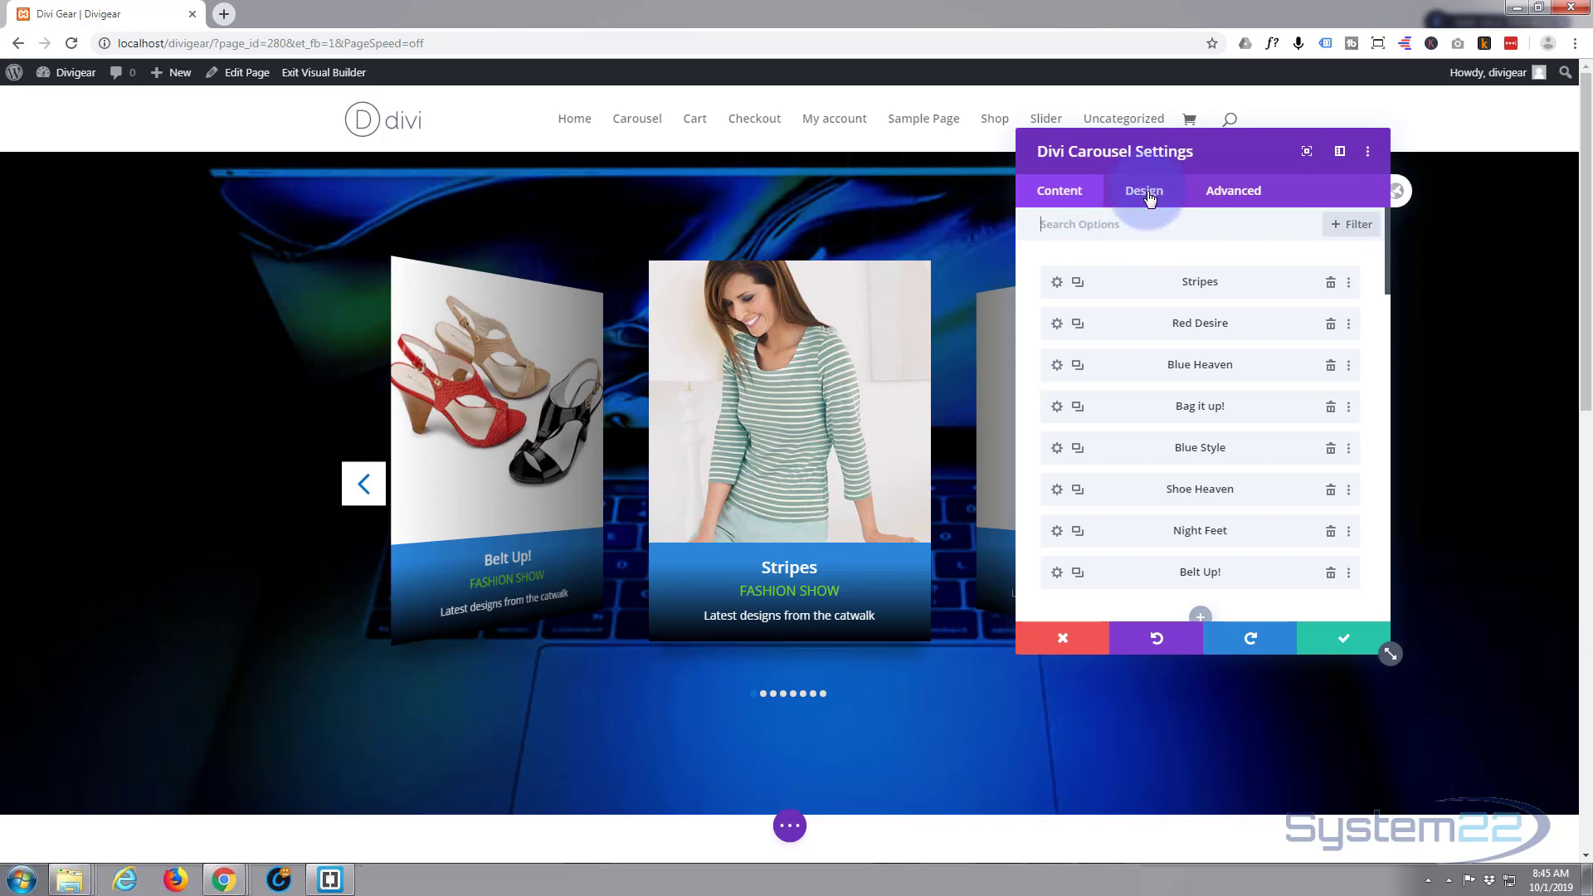
{"action": "left_click", "coordinate": [1145, 193]}
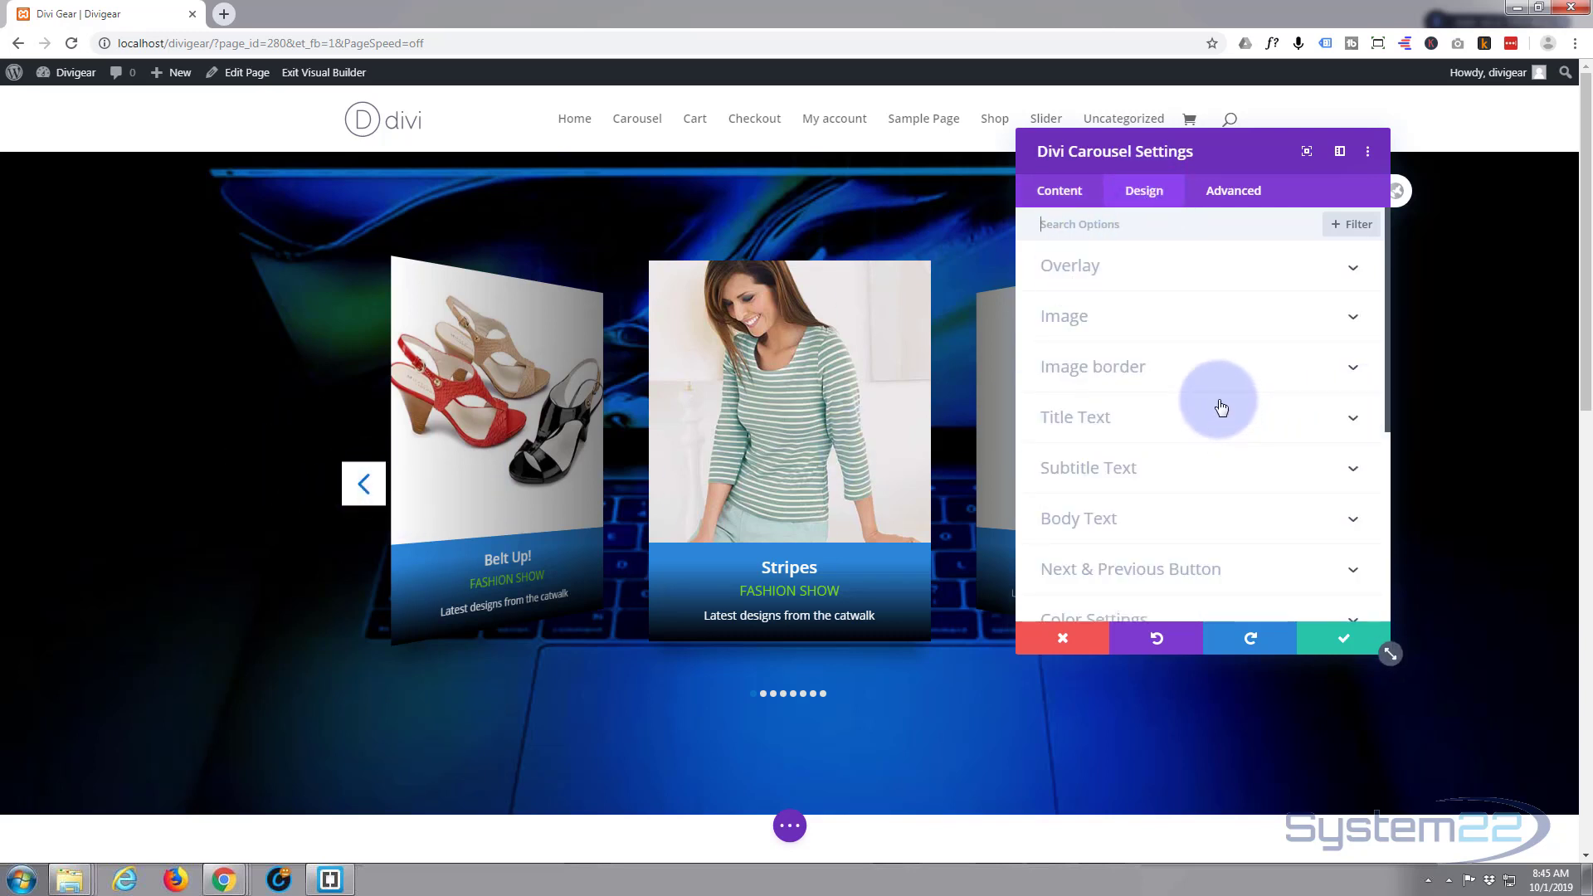
{"action": "scroll", "coordinate": [1216, 393], "scroll_direction": "down", "scroll_amount": 1}
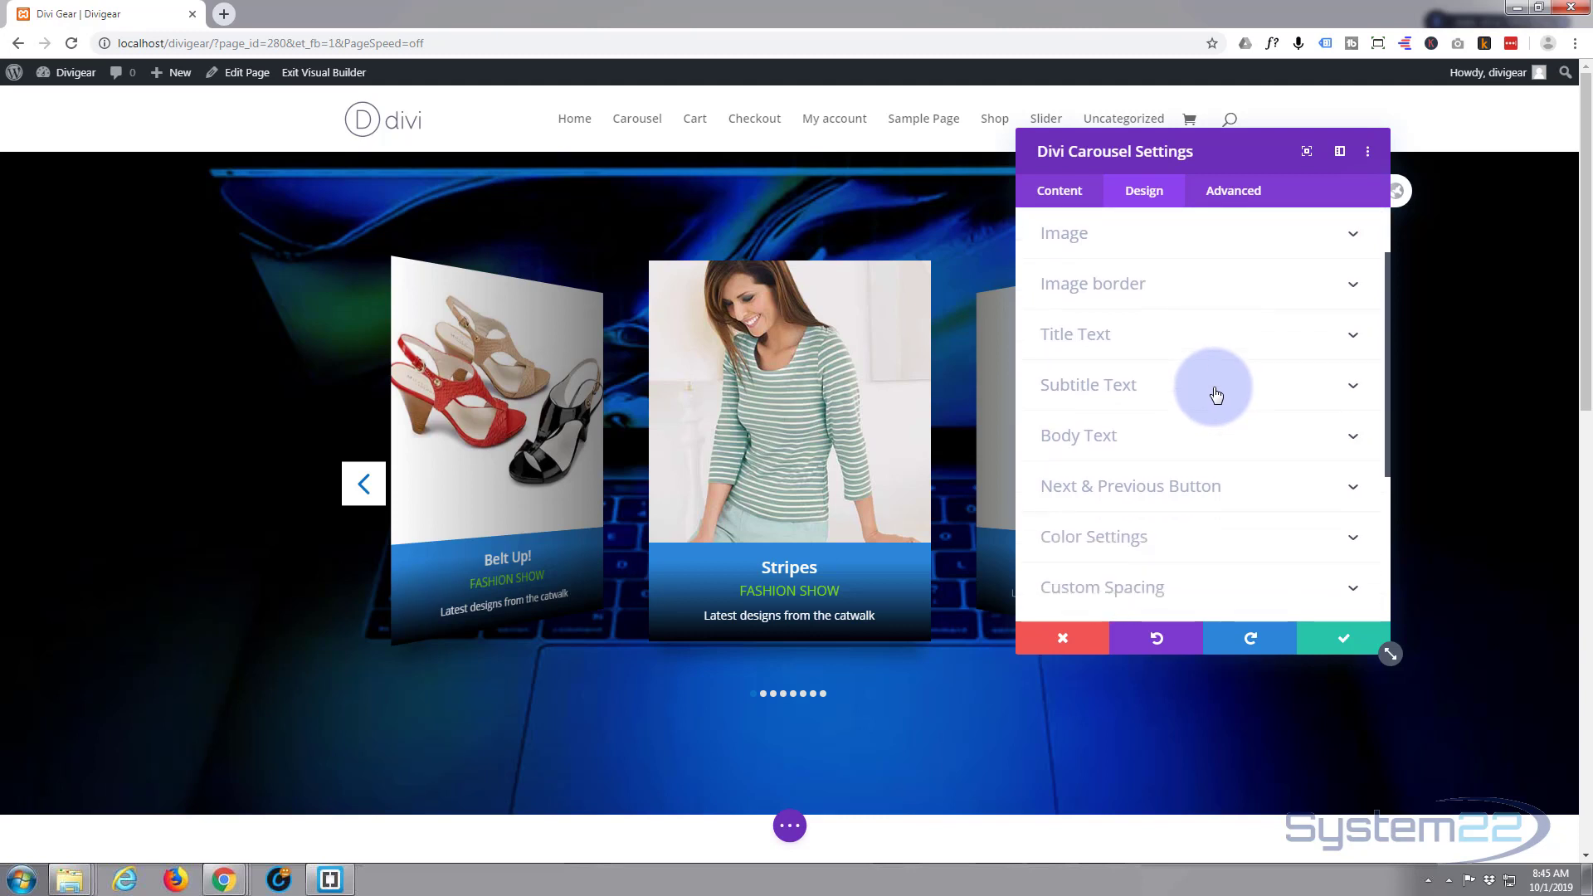
{"action": "scroll", "coordinate": [1216, 393], "scroll_direction": "down", "scroll_amount": 2}
{"action": "scroll", "coordinate": [1216, 393], "scroll_direction": "down", "scroll_amount": 1}
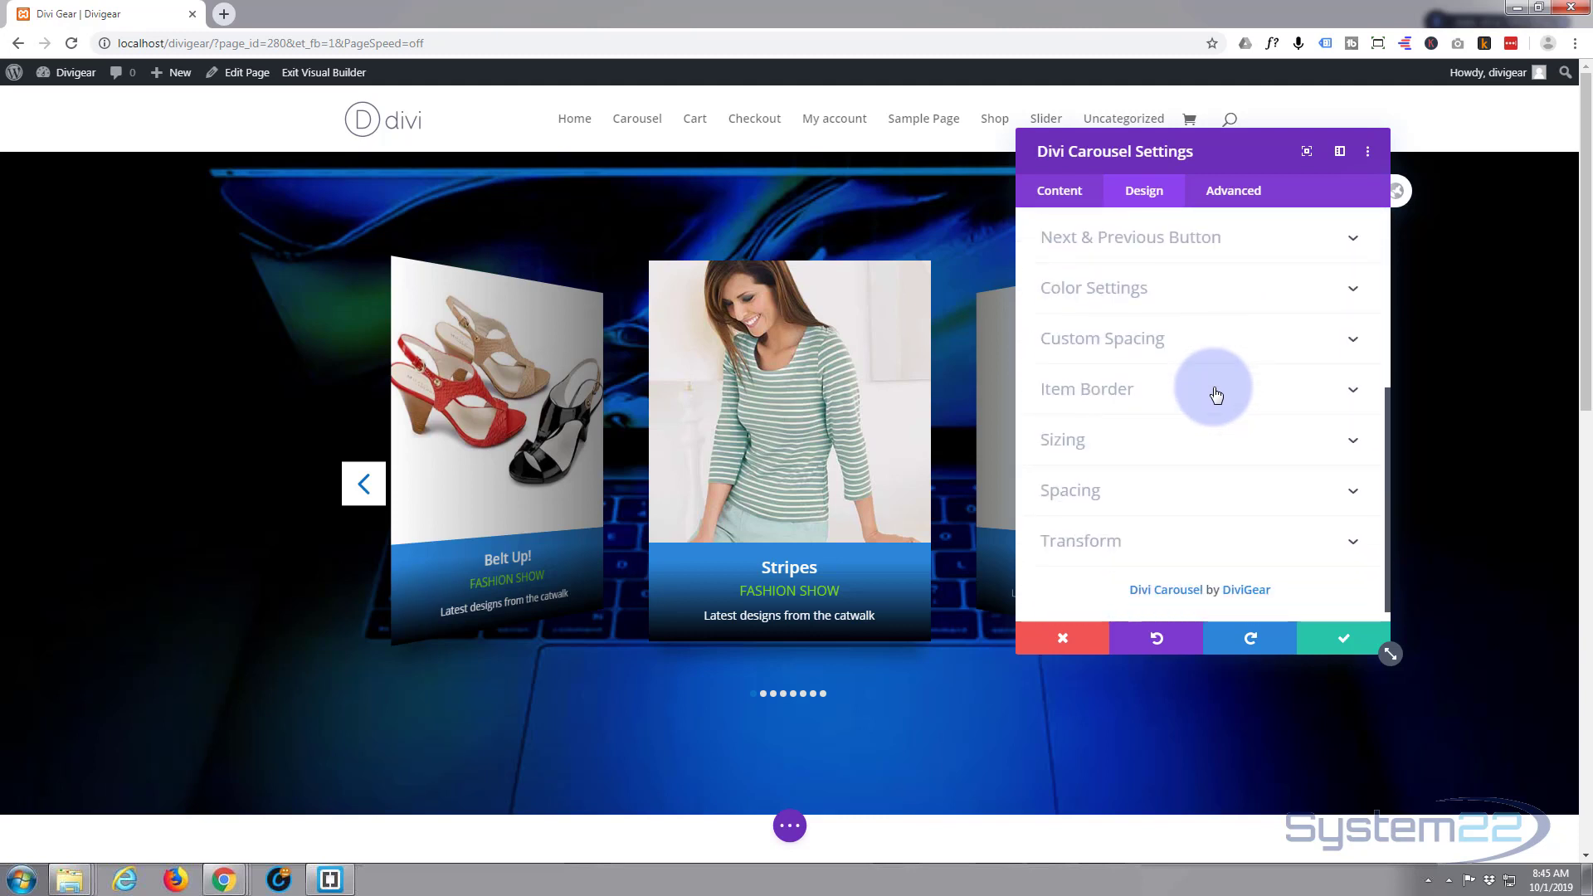
{"action": "scroll", "coordinate": [1149, 540], "scroll_direction": "up", "scroll_amount": 4}
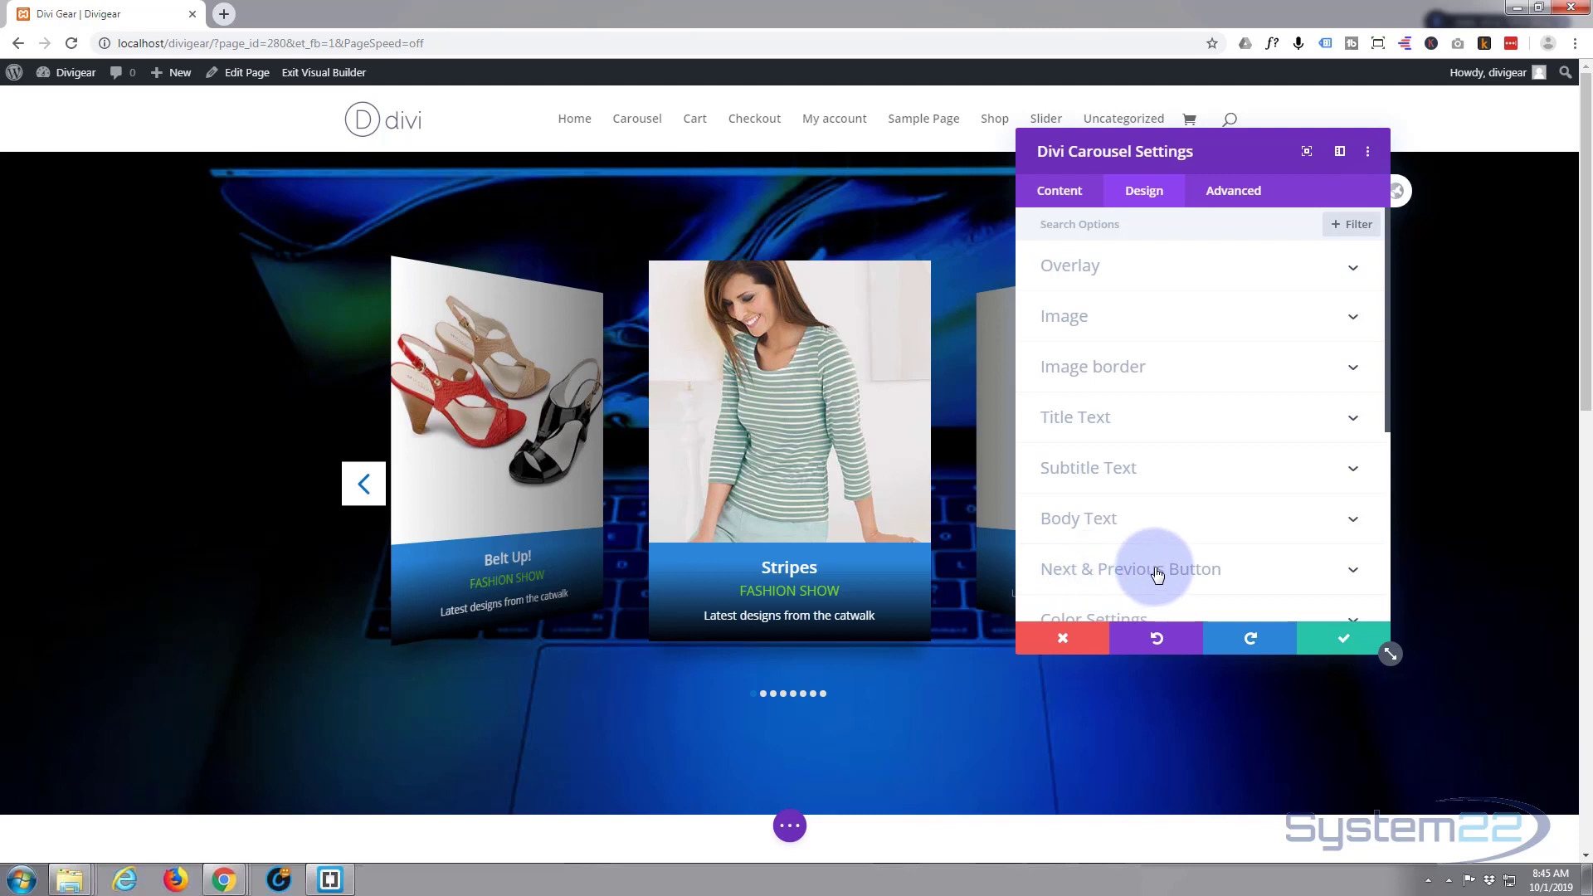
{"action": "left_click", "coordinate": [1157, 571]}
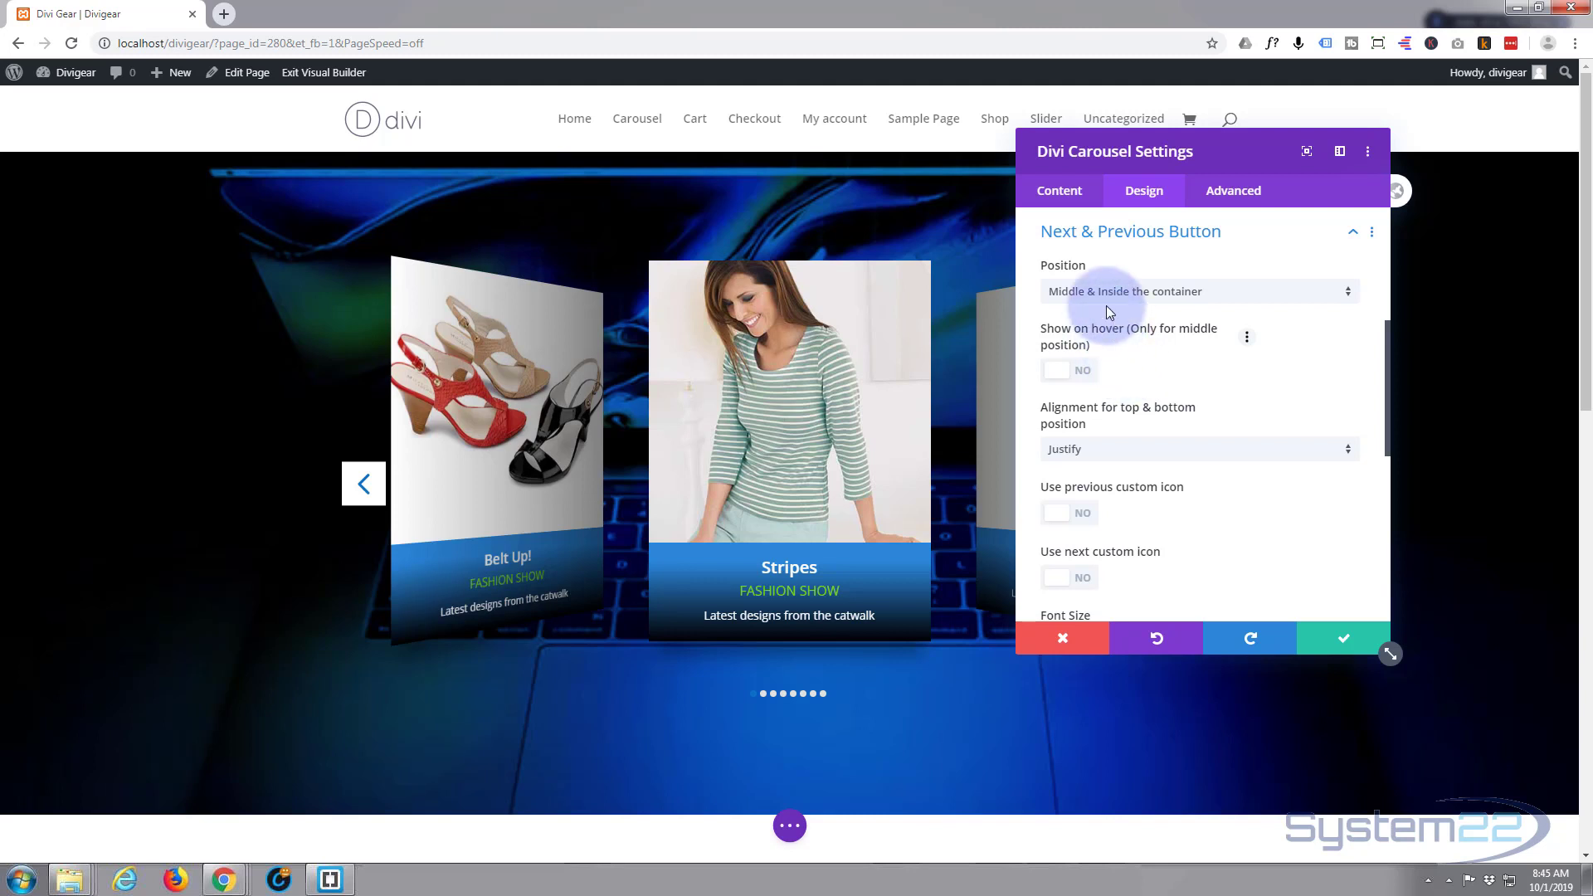
{"action": "left_click", "coordinate": [1348, 297]}
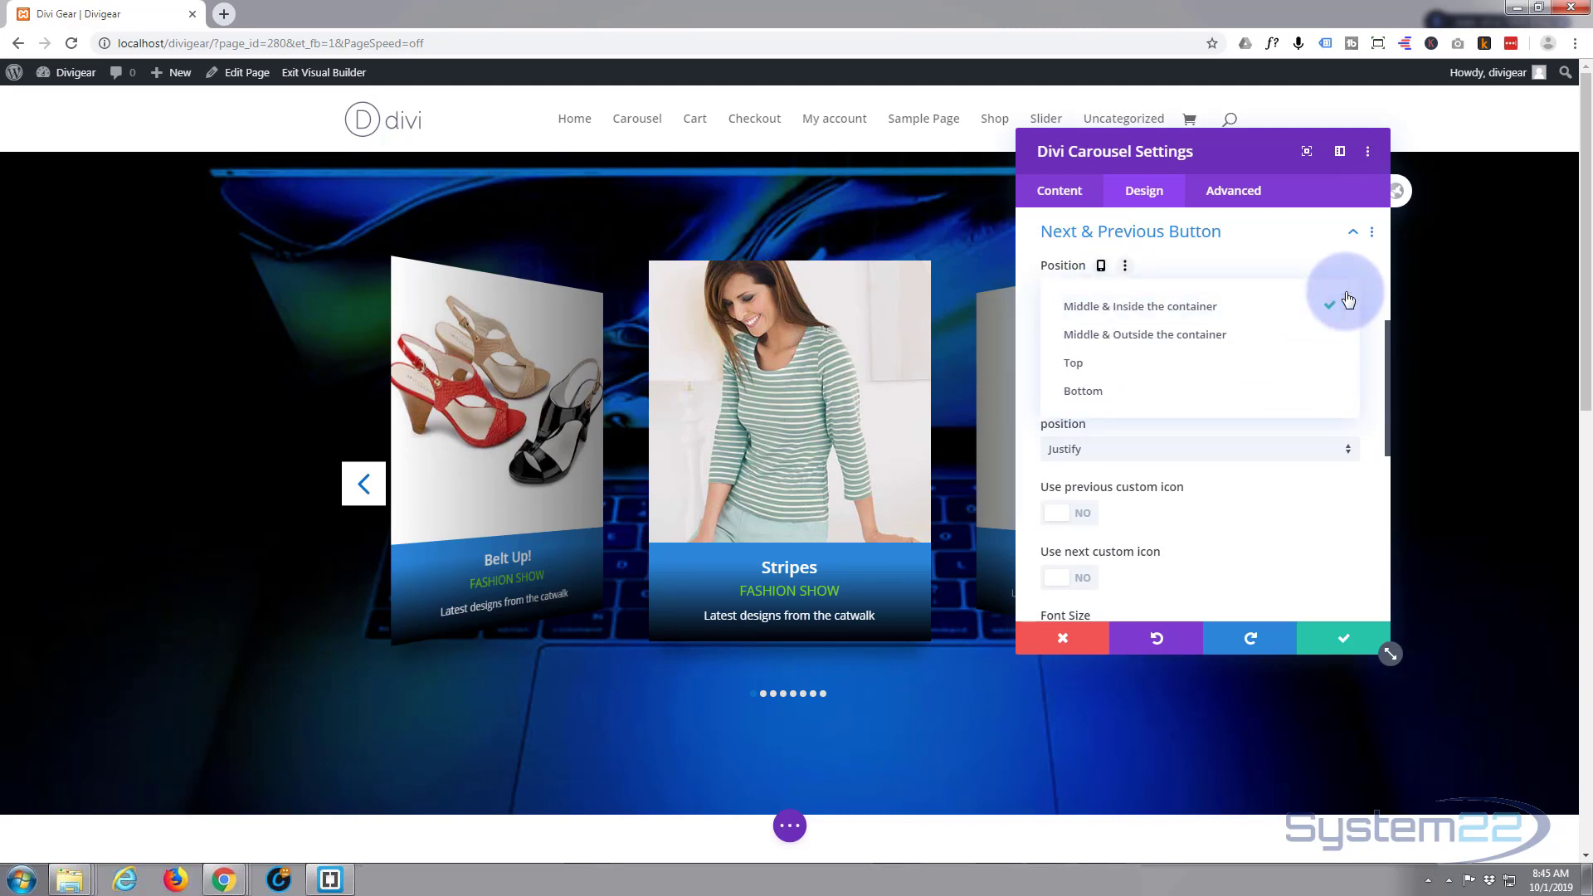
{"action": "left_click", "coordinate": [1241, 339]}
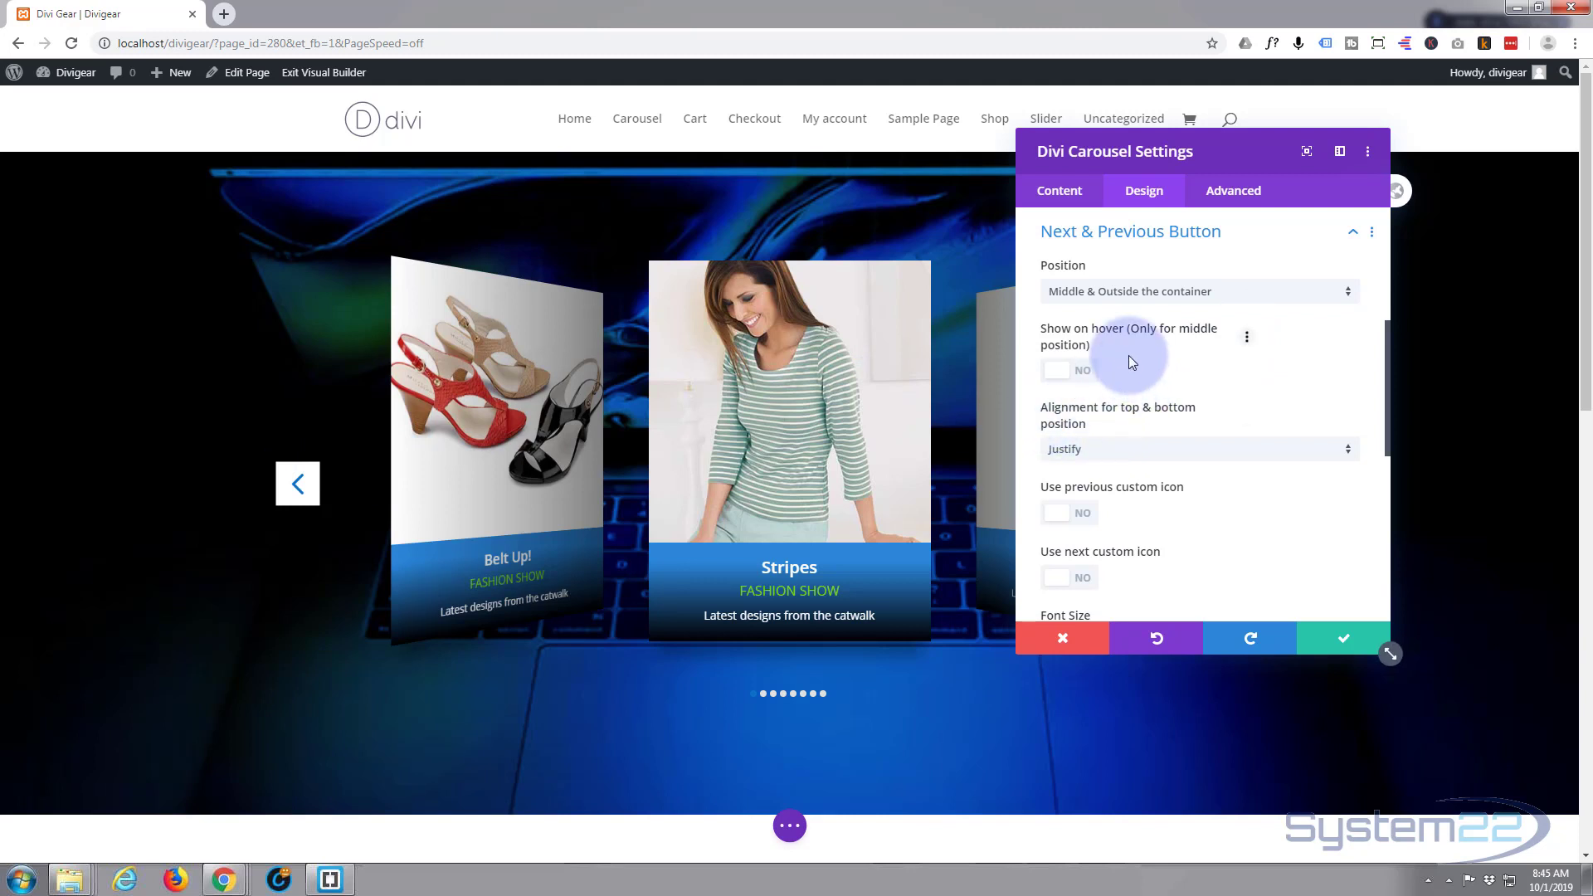
{"action": "scroll", "coordinate": [1172, 425], "scroll_direction": "down", "scroll_amount": 4}
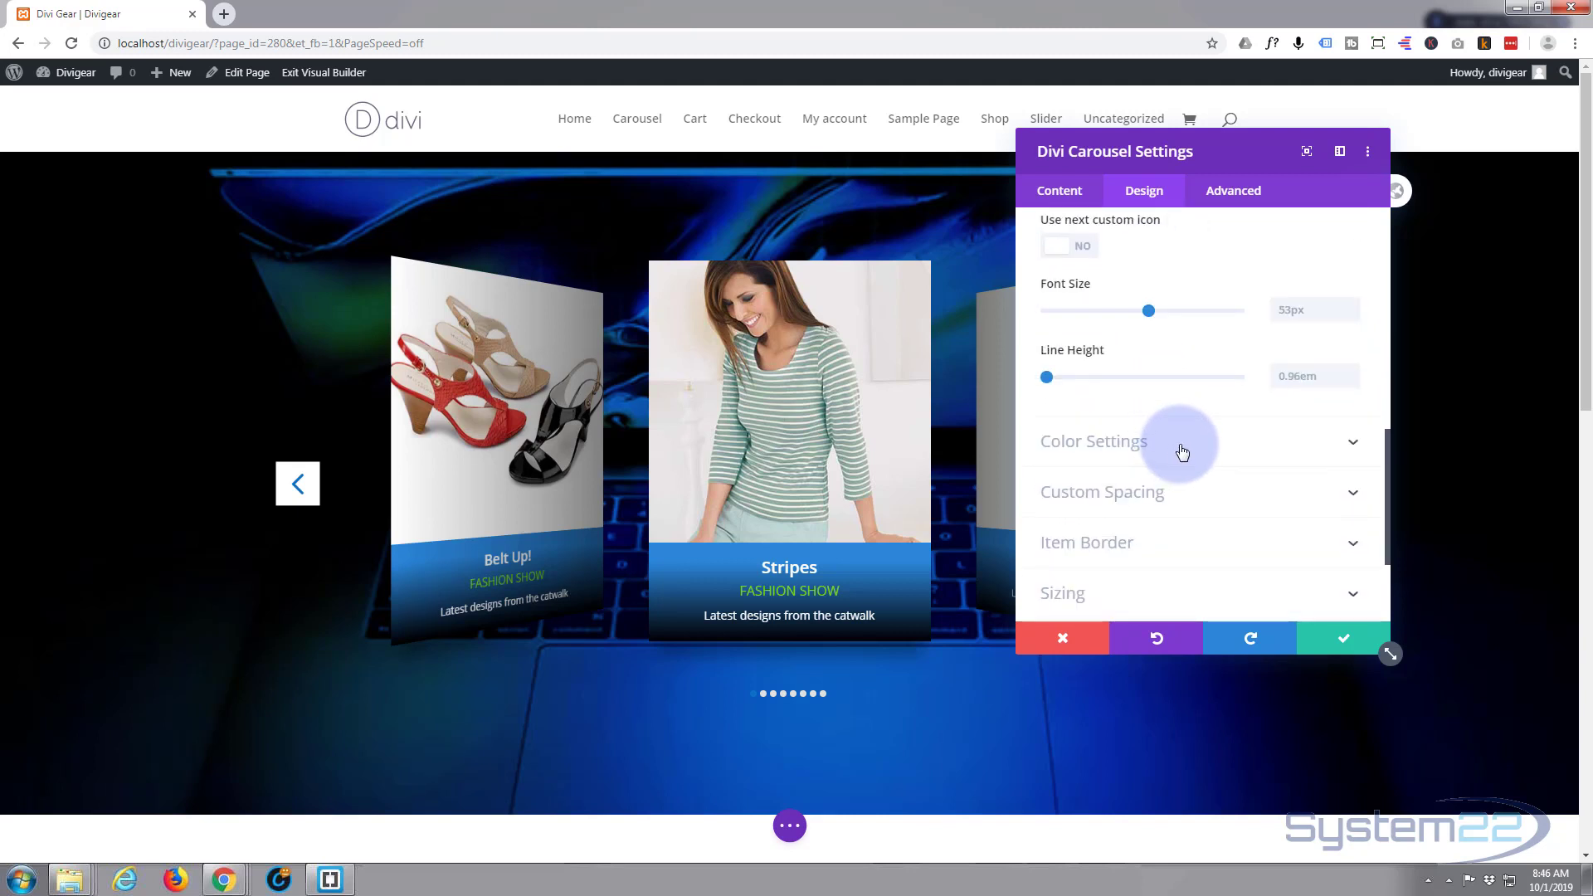
- Make the carousel arrows white (#ffffff) on a transparent background and save
{"action": "left_click", "coordinate": [1181, 452]}
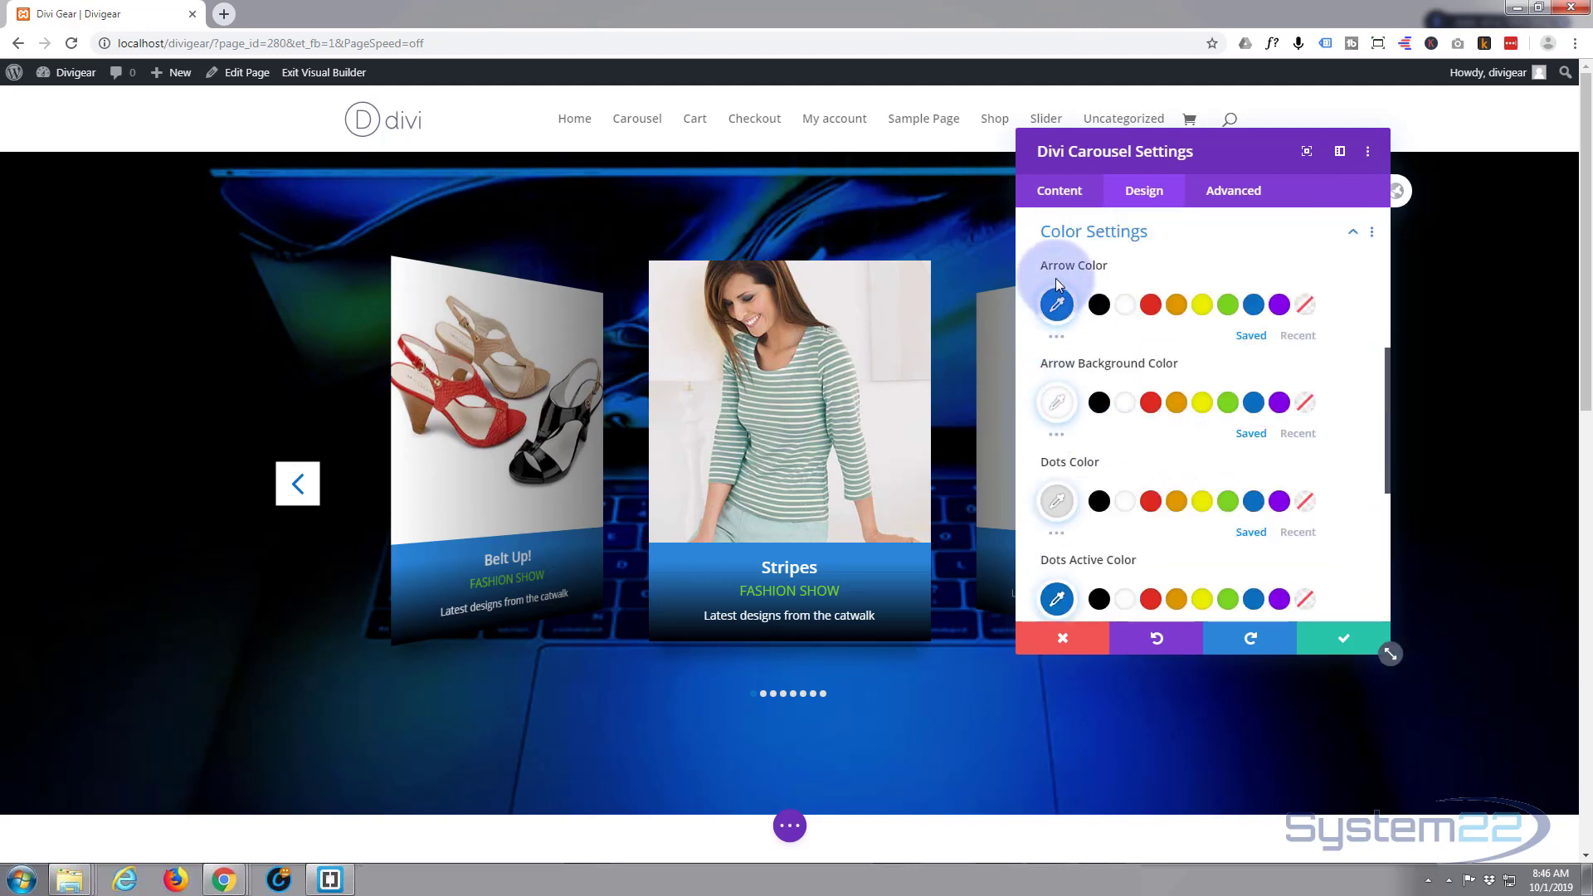
{"action": "left_click", "coordinate": [1126, 307]}
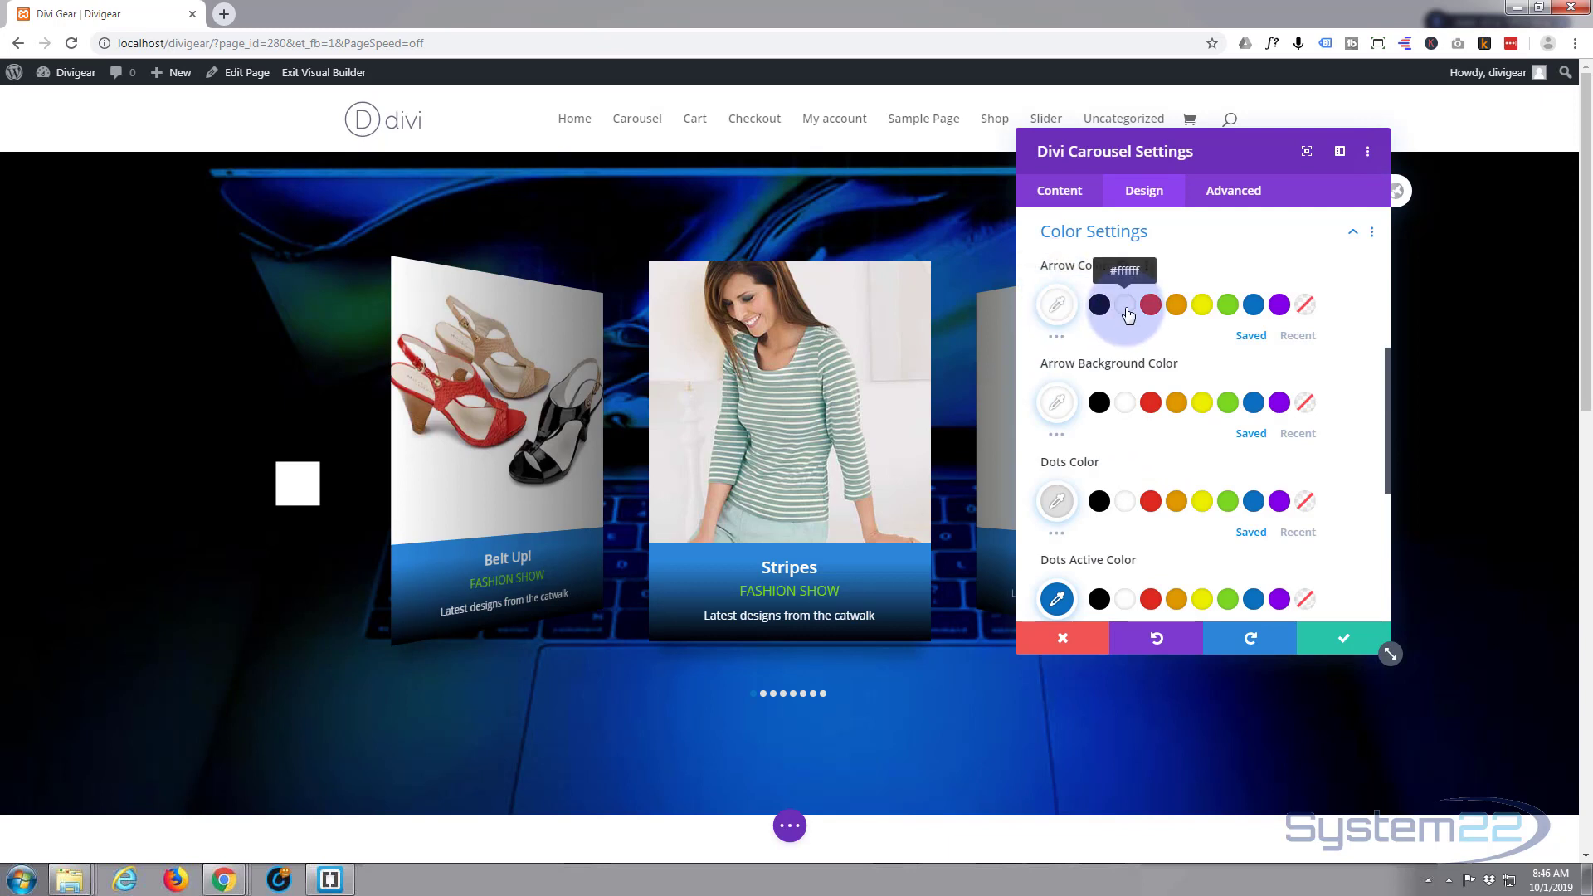
{"action": "left_click", "coordinate": [1306, 404]}
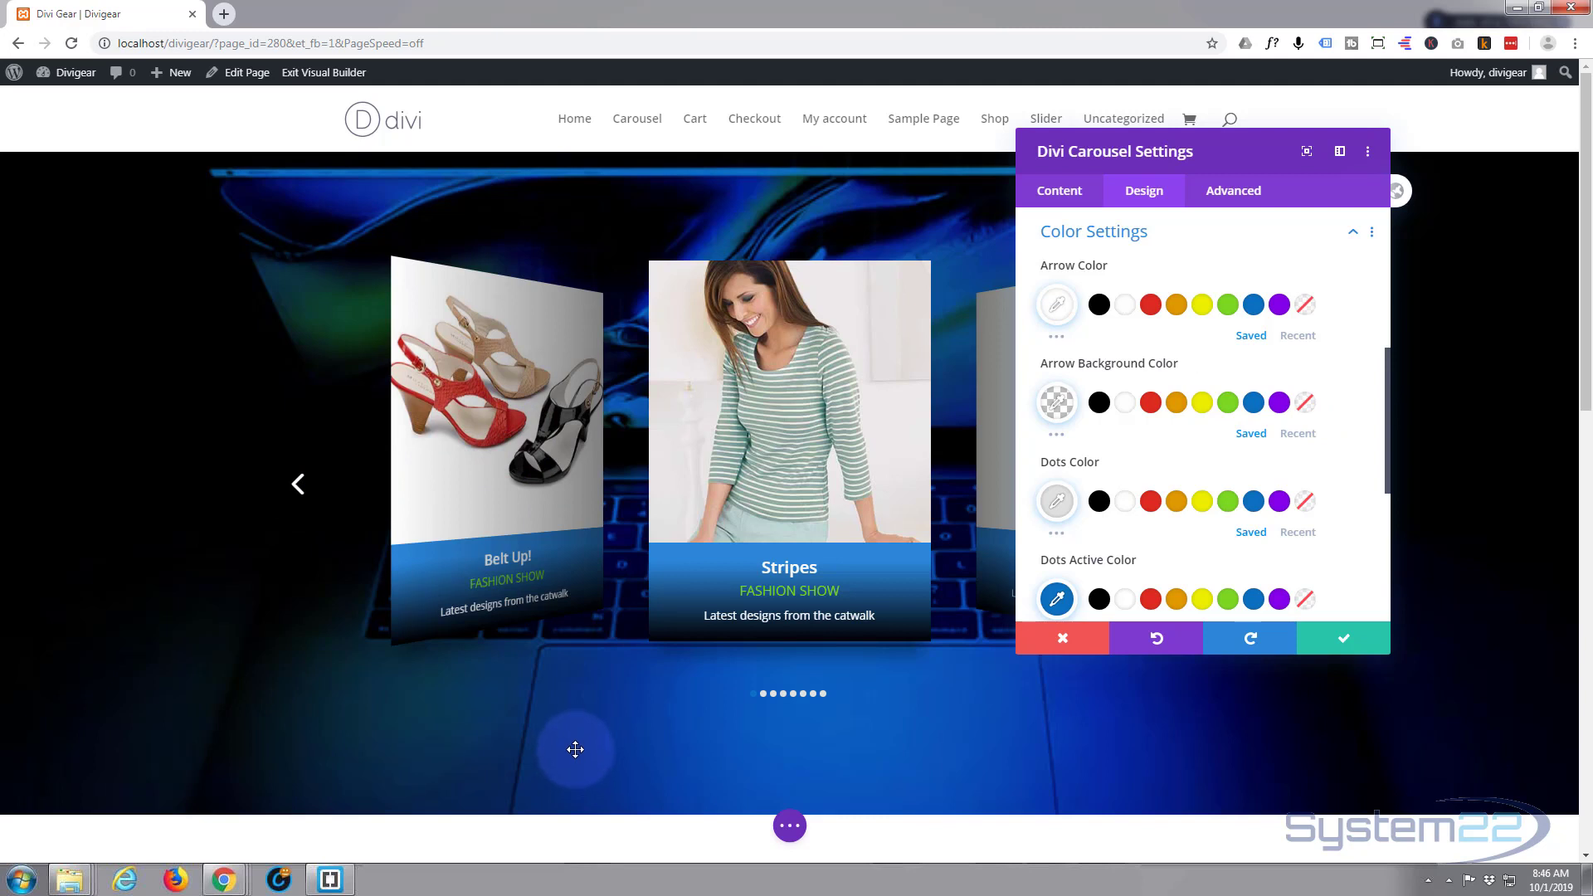
{"action": "left_click", "coordinate": [1342, 644]}
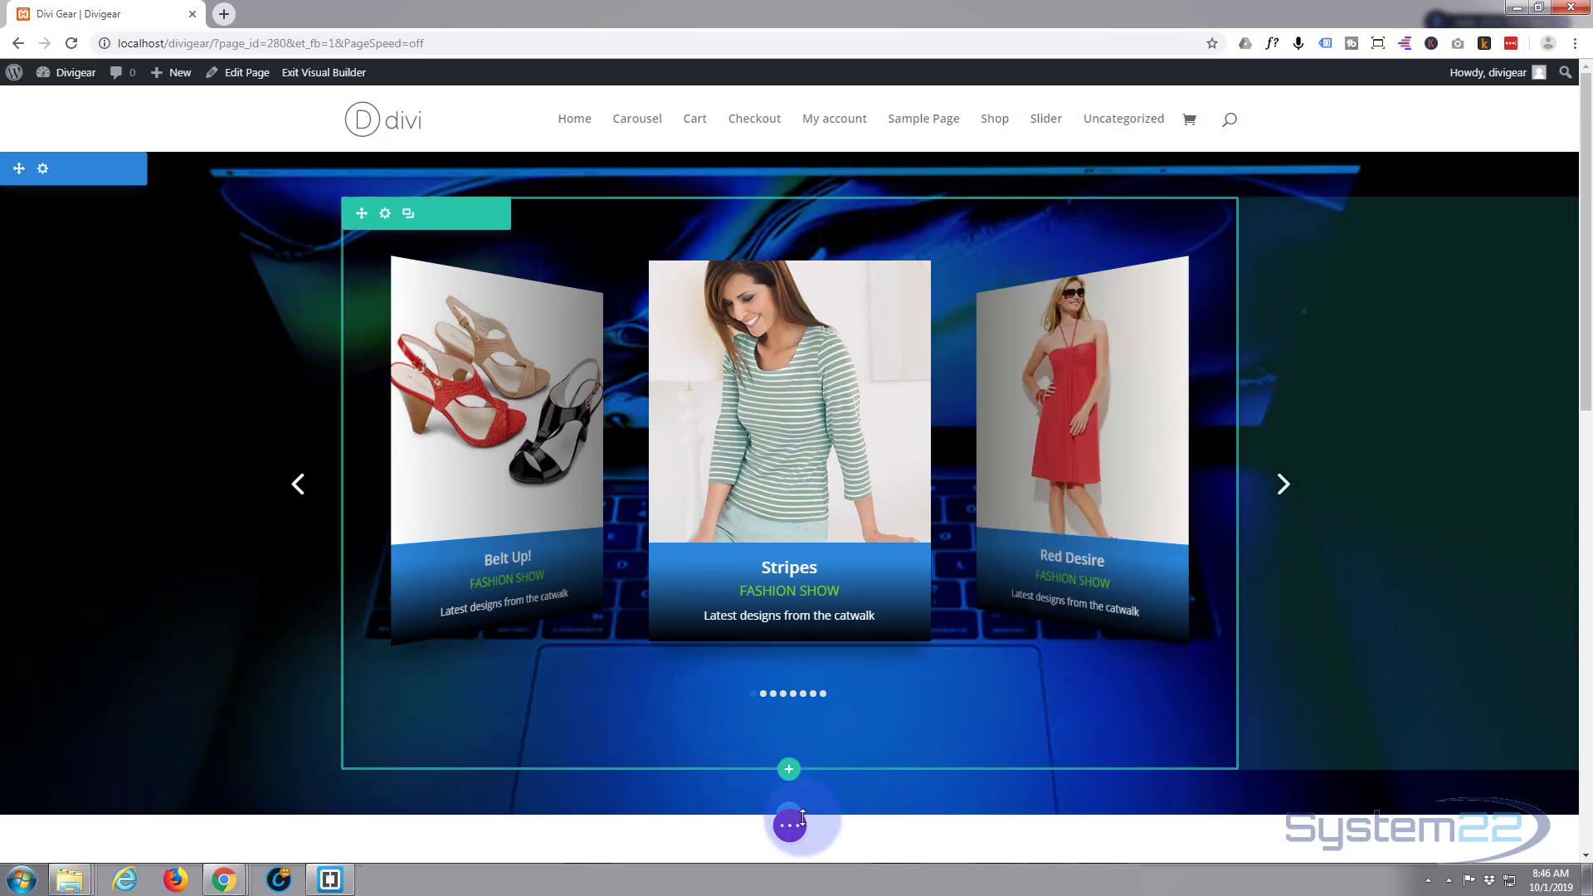
- Save the Divi Gear page as a draft again and exit the Visual Builder
{"action": "left_click", "coordinate": [790, 827]}
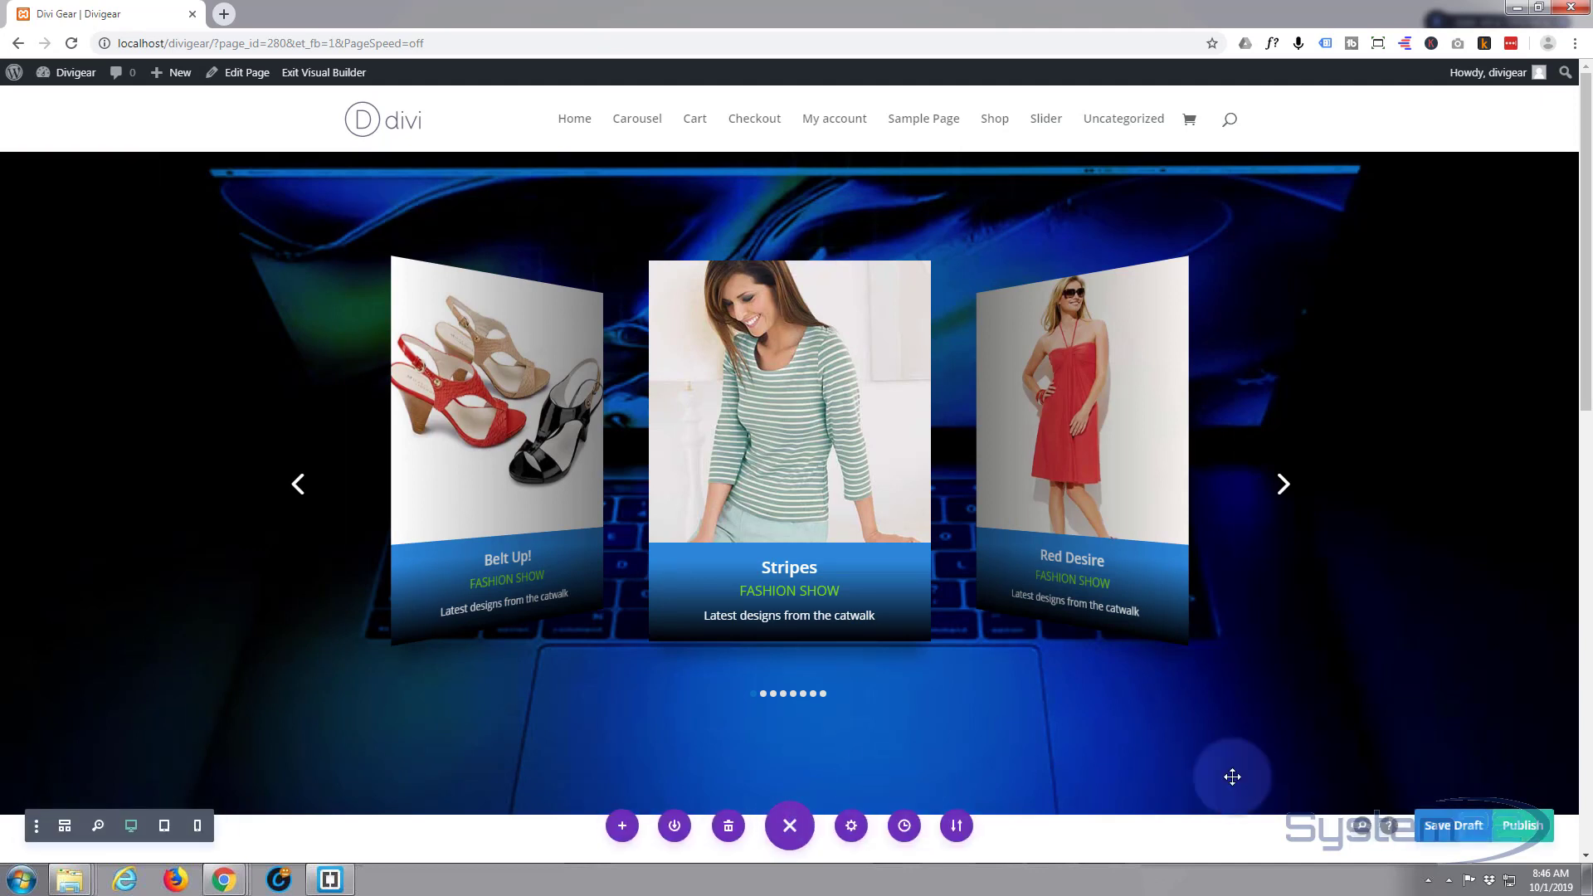
{"action": "left_click", "coordinate": [1452, 831]}
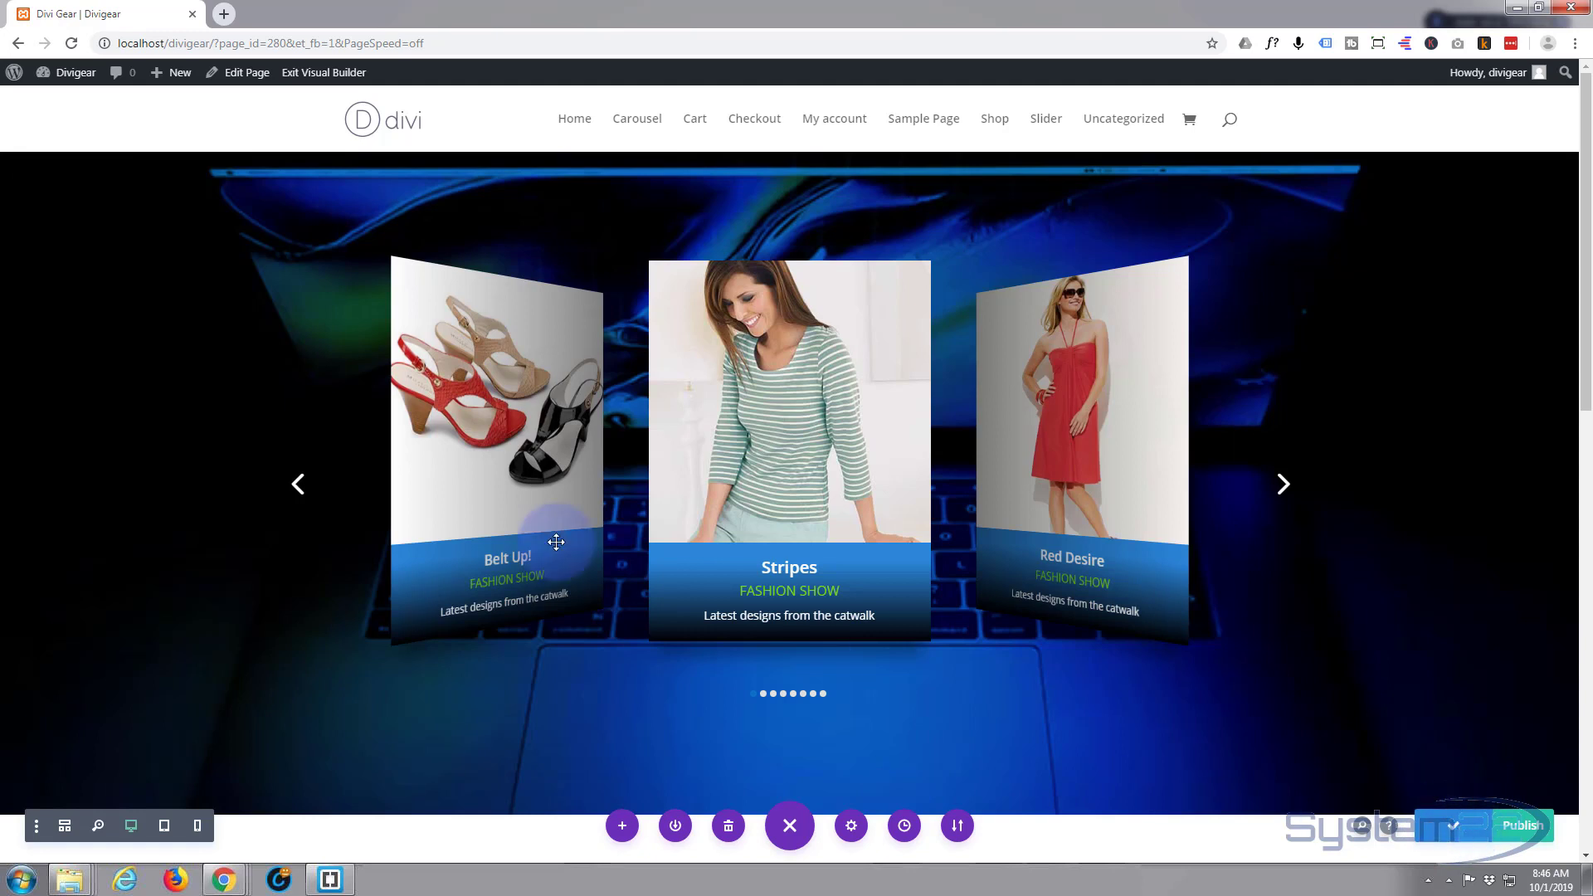
{"action": "left_click", "coordinate": [313, 75]}
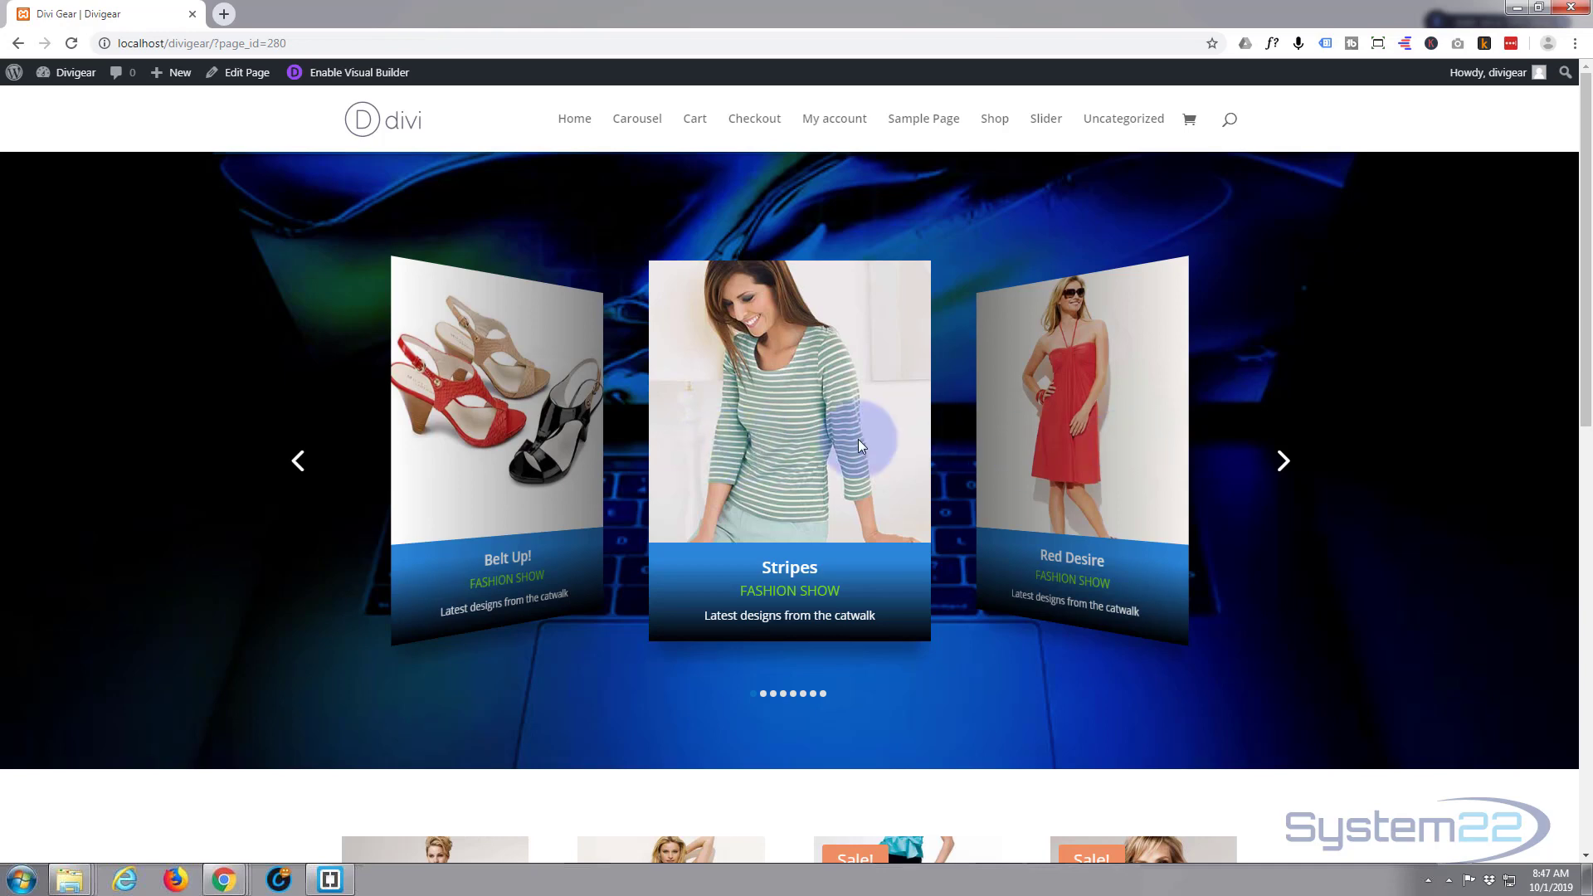
{"action": "scroll", "coordinate": [1397, 408], "scroll_direction": "down", "scroll_amount": 10}
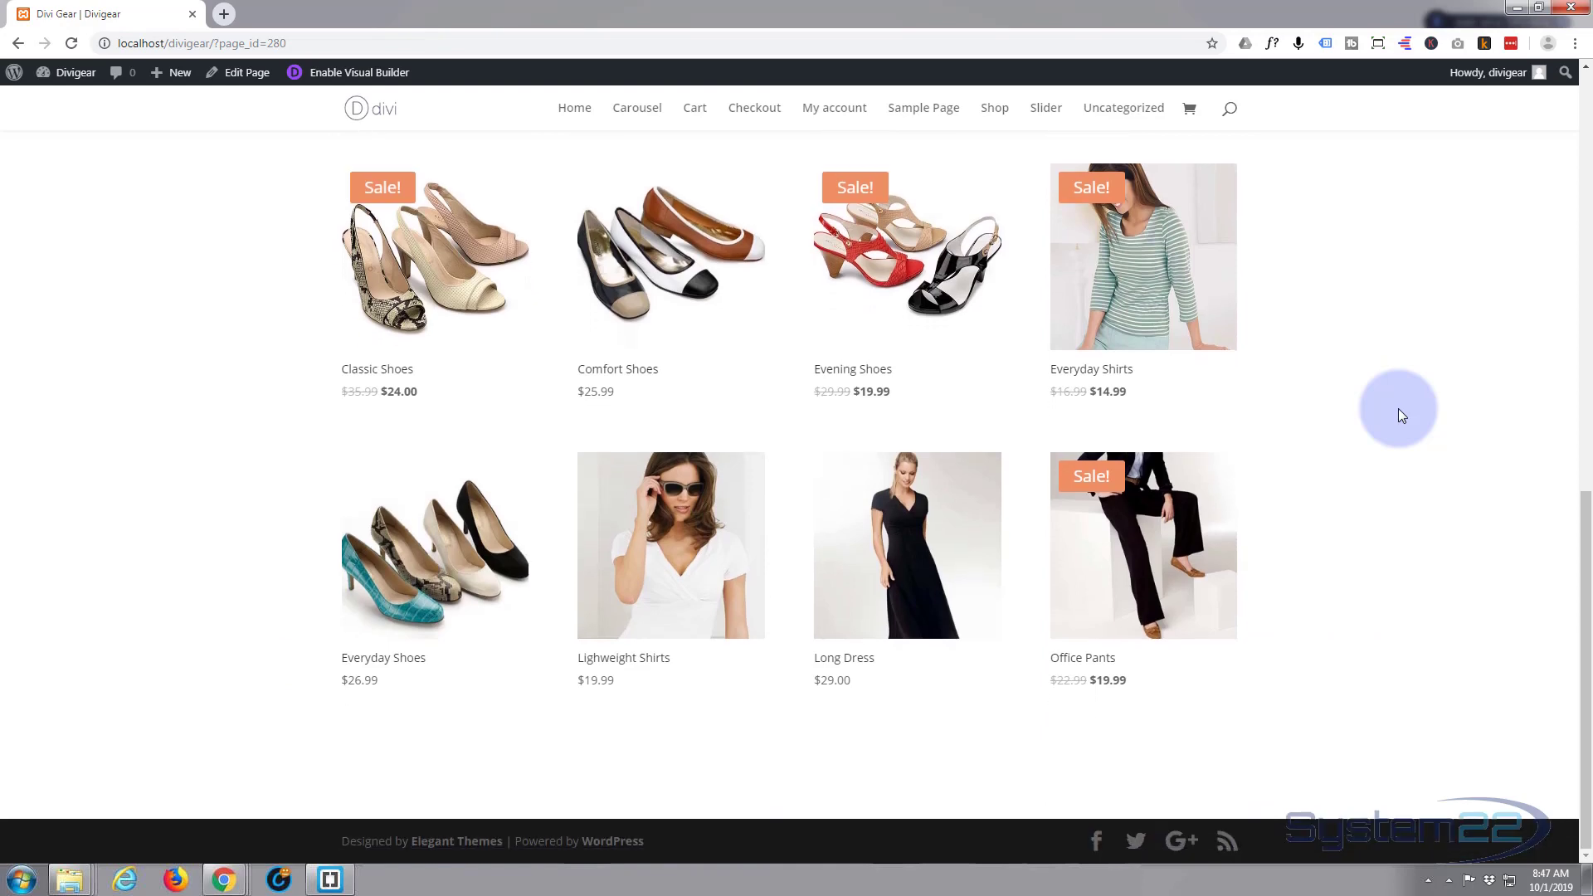
{"action": "scroll", "coordinate": [1397, 409], "scroll_direction": "up", "scroll_amount": 8}
{"action": "scroll", "coordinate": [1397, 409], "scroll_direction": "up", "scroll_amount": 3}
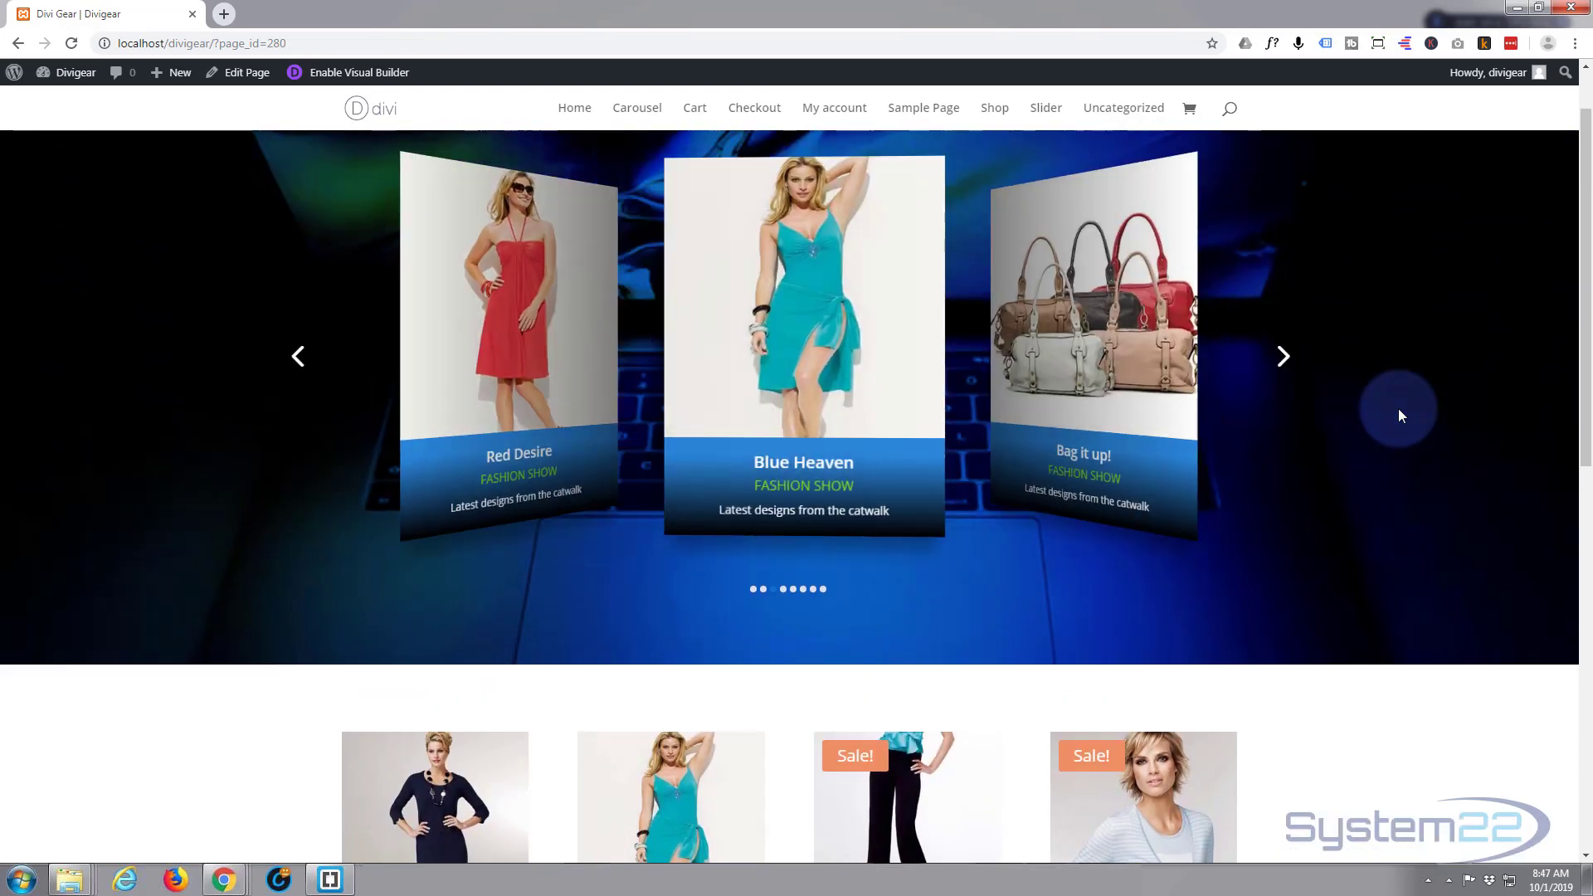